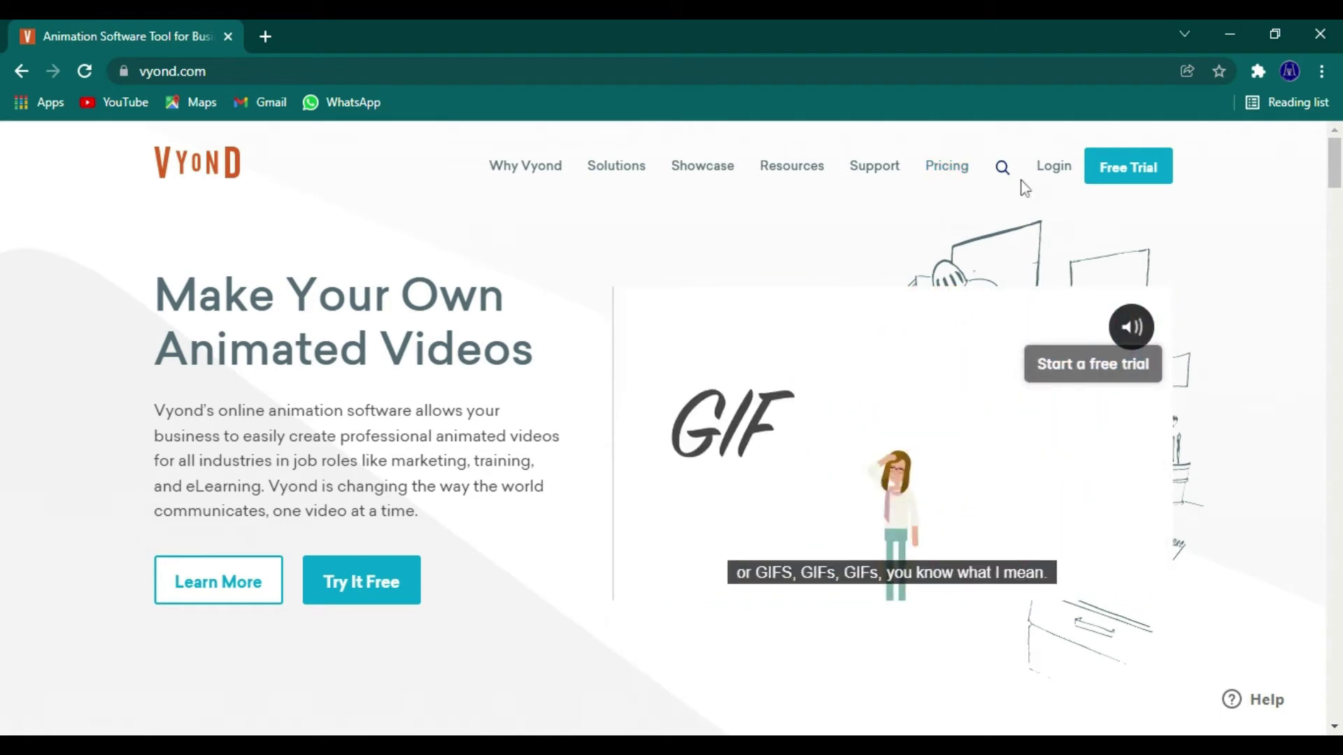
# Go from the vyond.com homepage to the account Log In page
pyautogui.click(1046, 178)
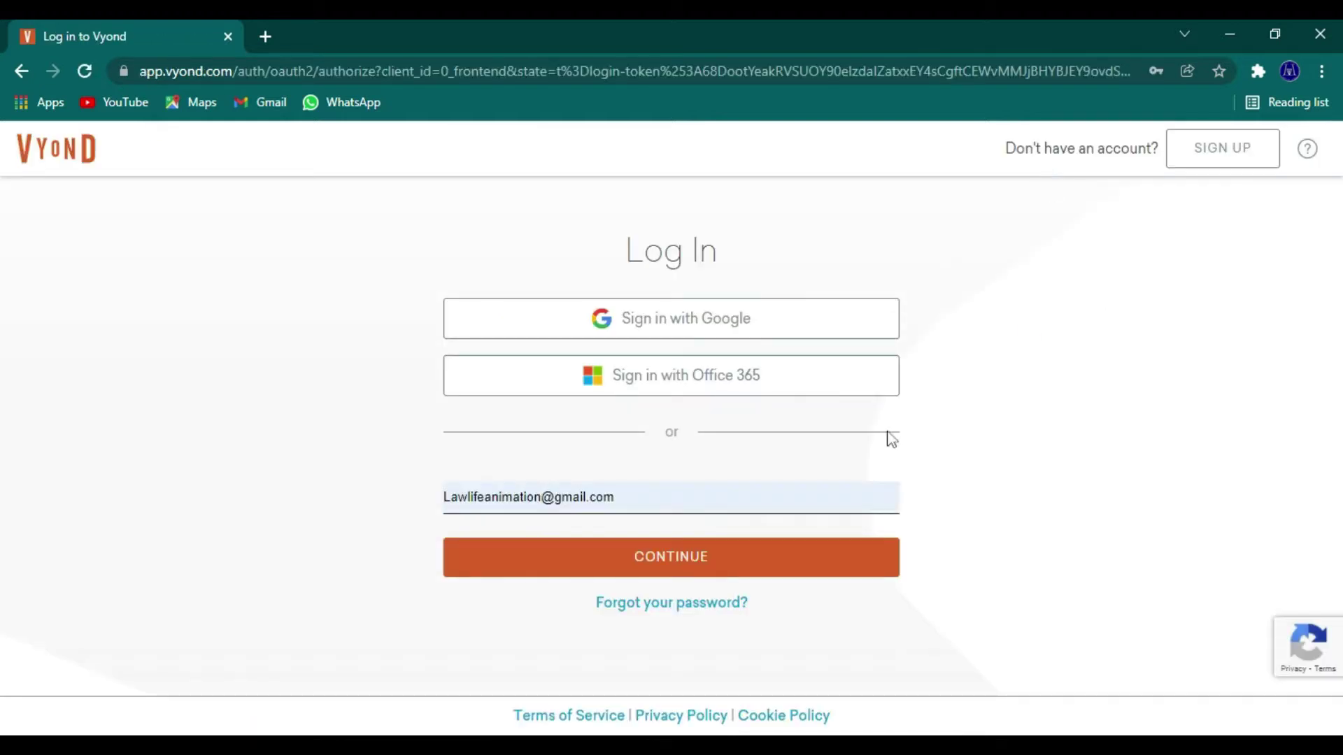
# Sign in with the pre-filled account email and autofilled password to reach Your Videos
pyautogui.click(662, 556)
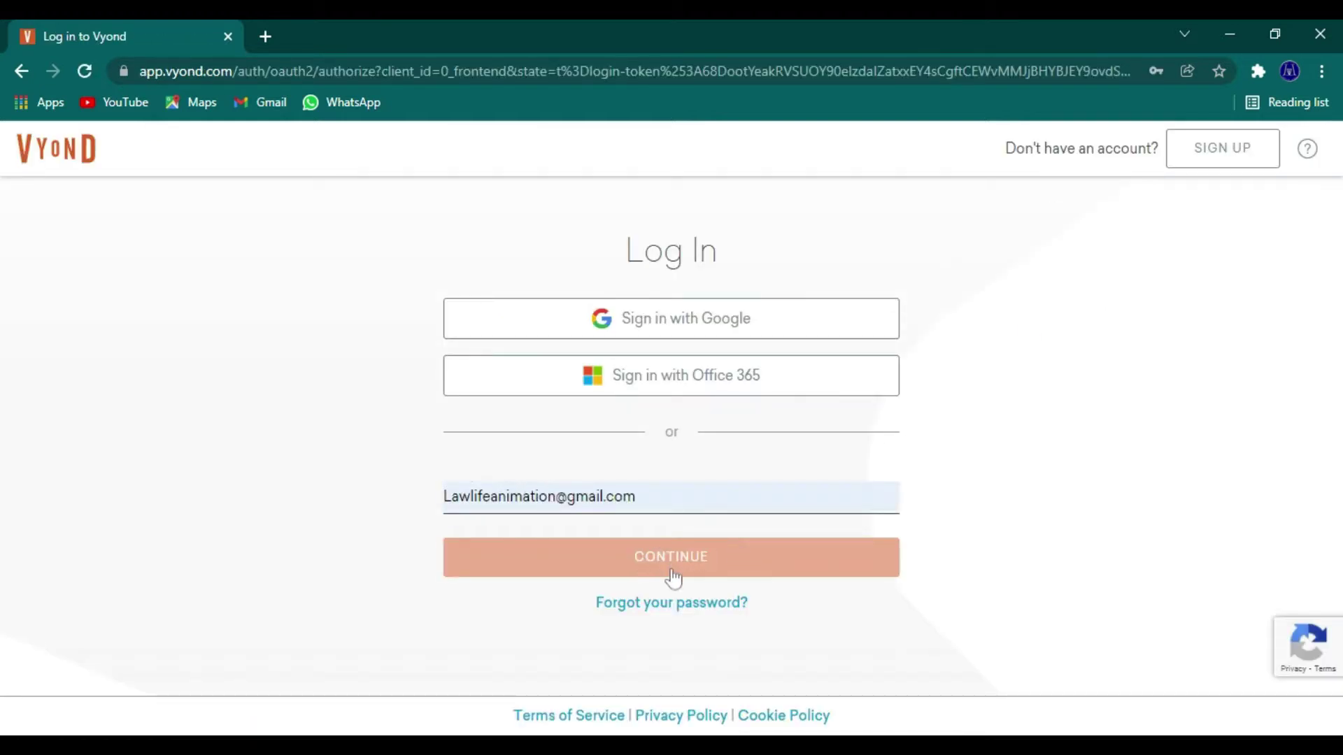
pyautogui.click(675, 600)
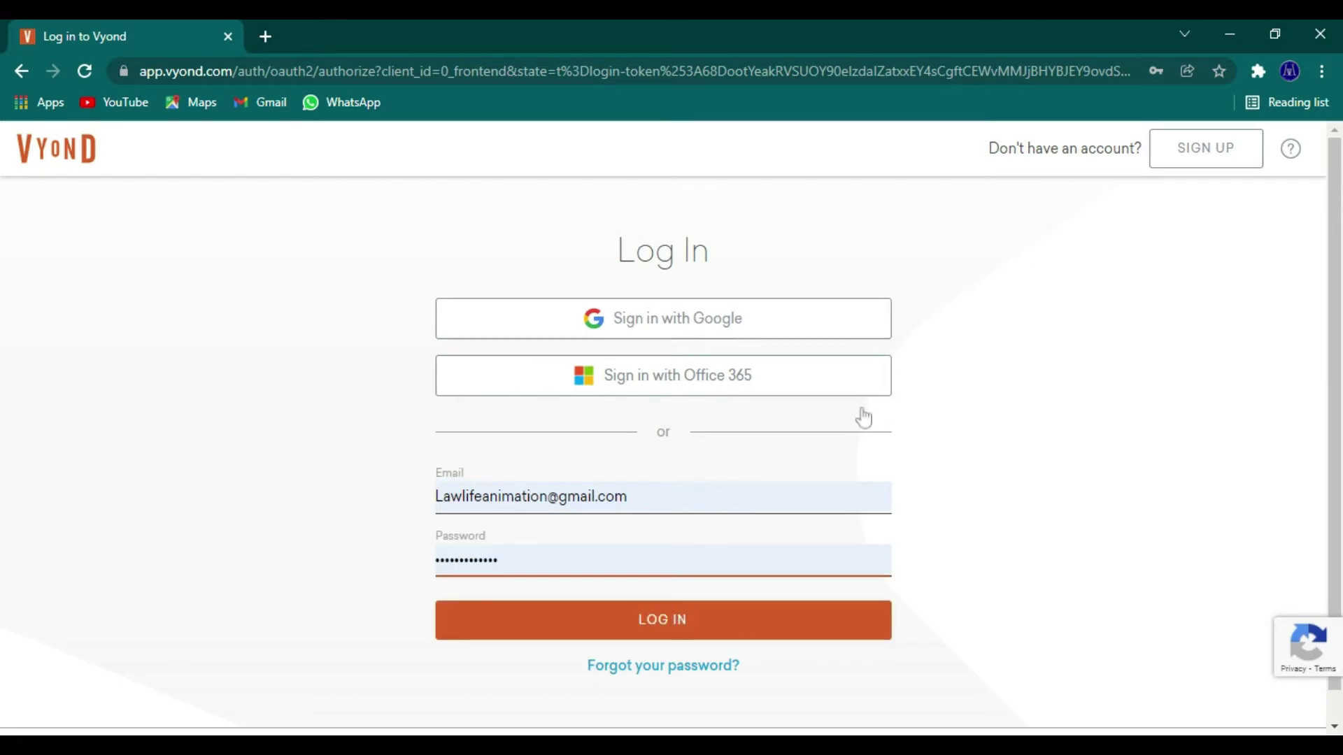
pyautogui.scroll(-1, 817, 420)
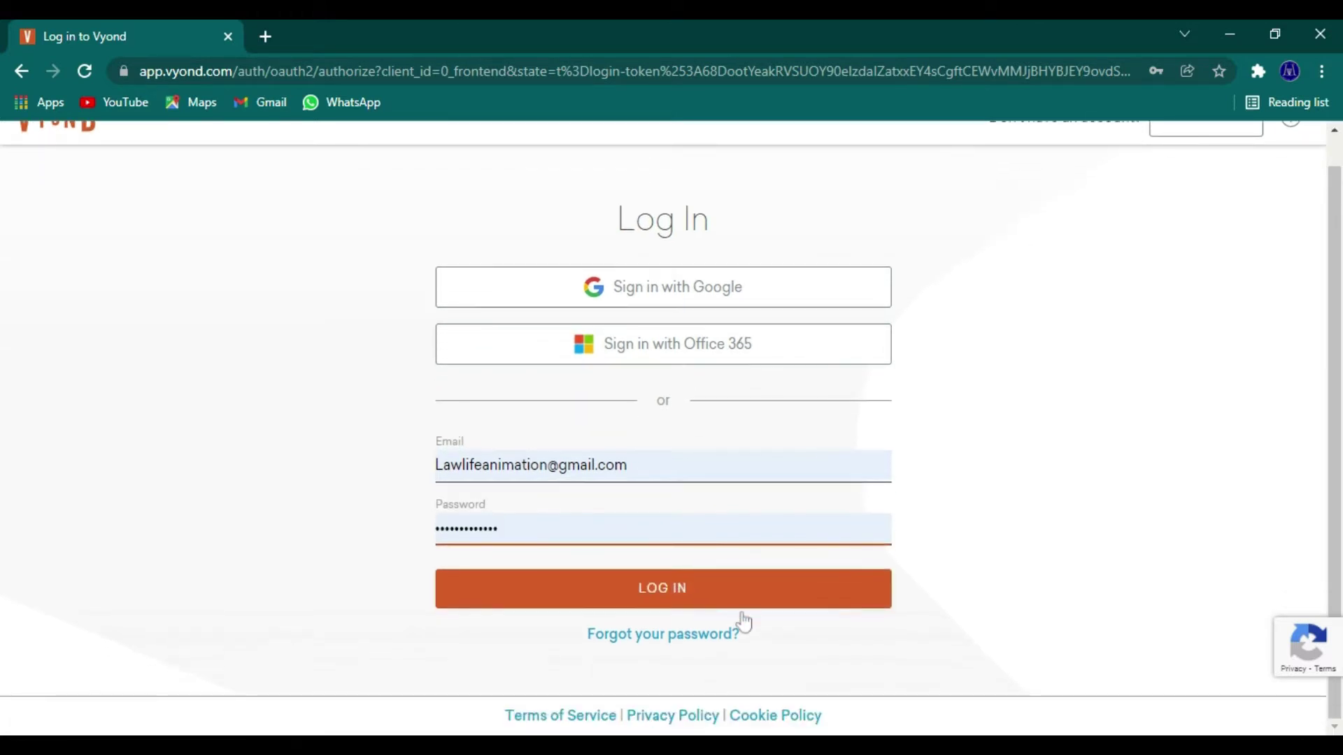
pyautogui.click(733, 582)
pyautogui.click(734, 600)
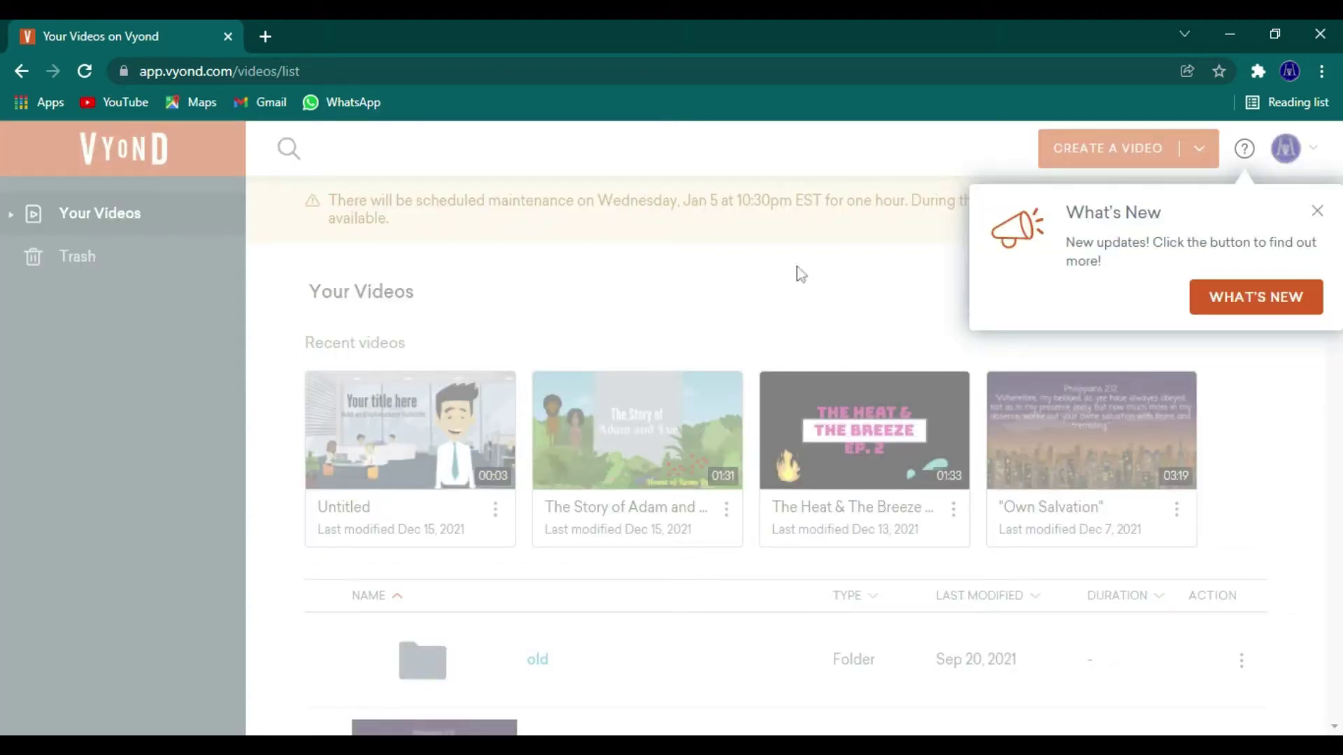
# Dismiss What's New and expand Your Videos and the old folder to show DONE and Legacy Videos
pyautogui.click(1317, 211)
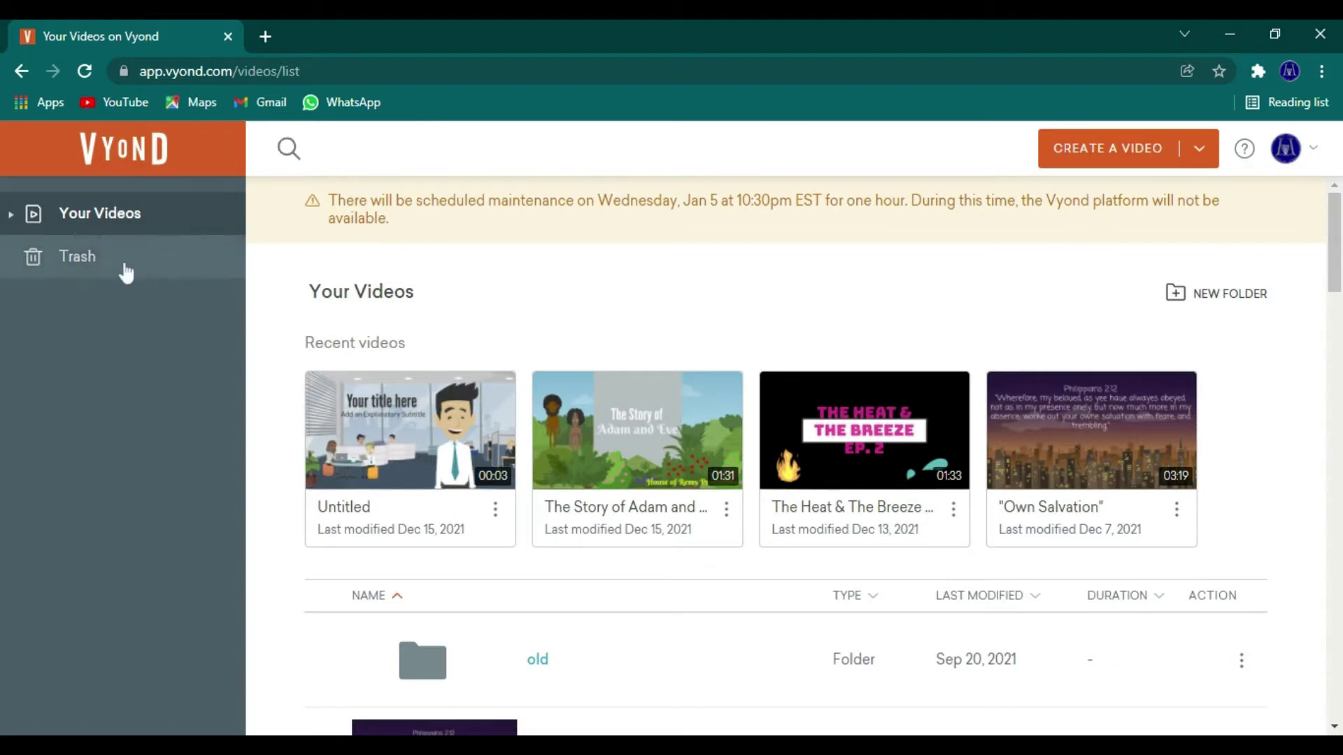
pyautogui.click(12, 215)
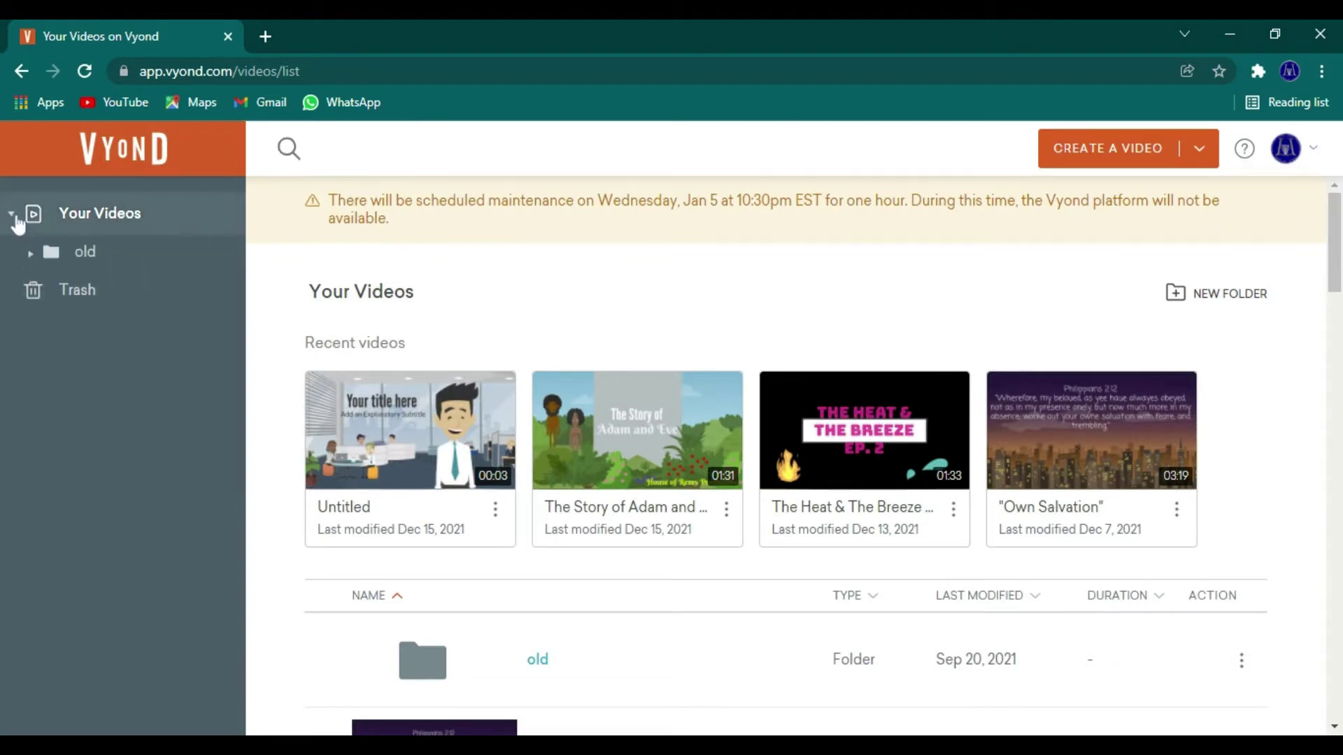
pyautogui.click(30, 255)
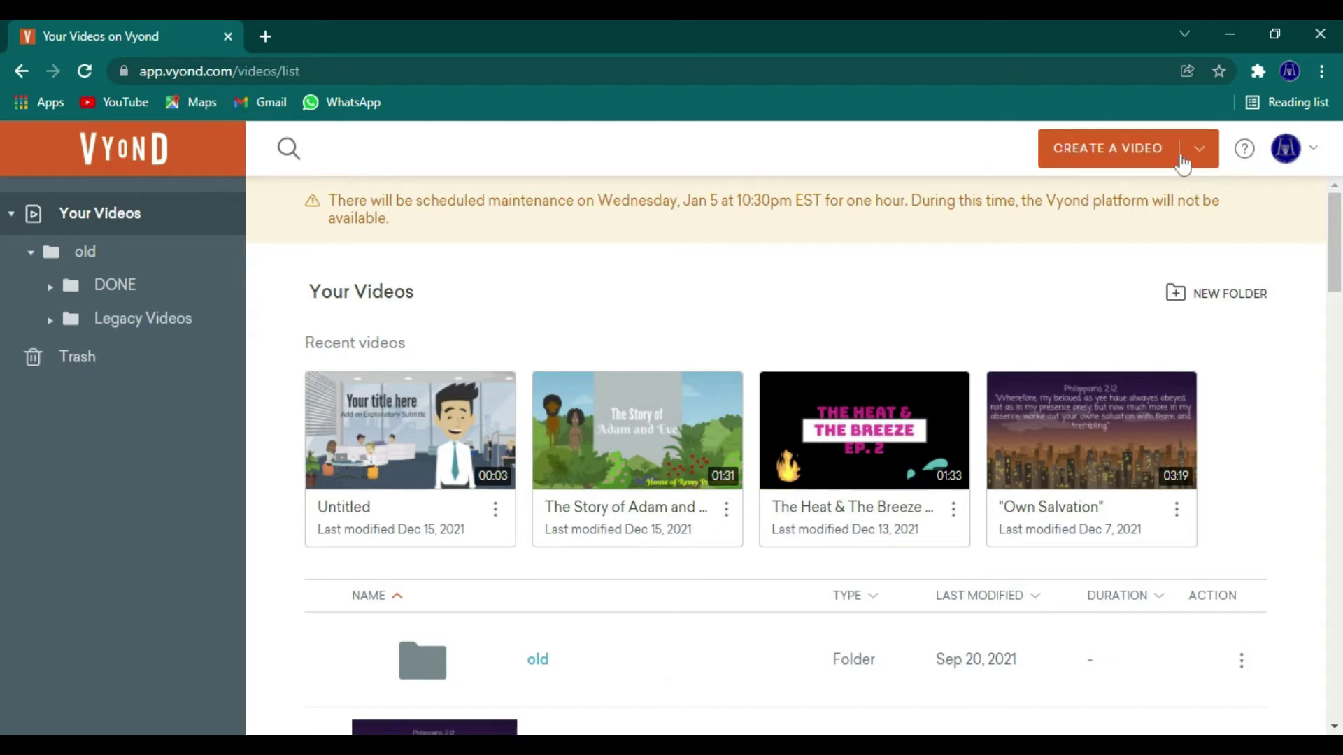
# Start a new video, preview the three style cards, and select Business Friendly
pyautogui.click(1151, 156)
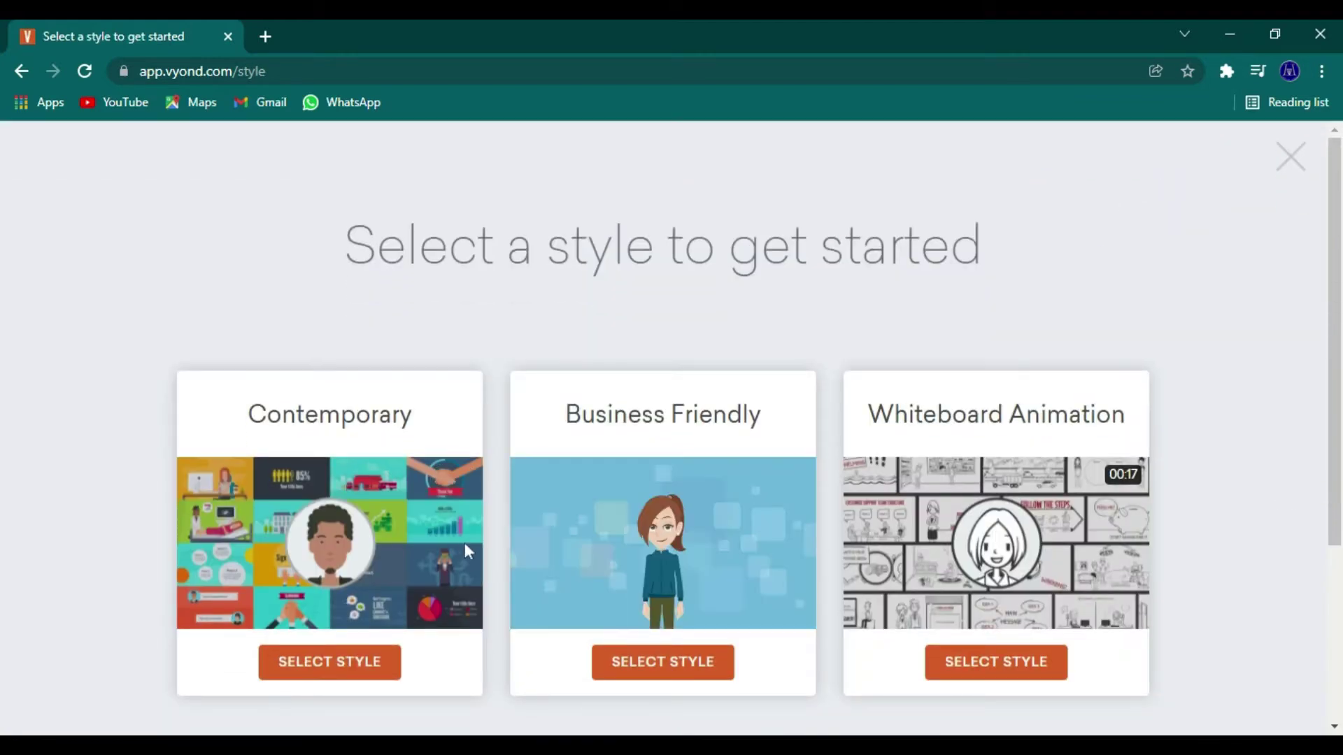
pyautogui.moveTo(357, 505)
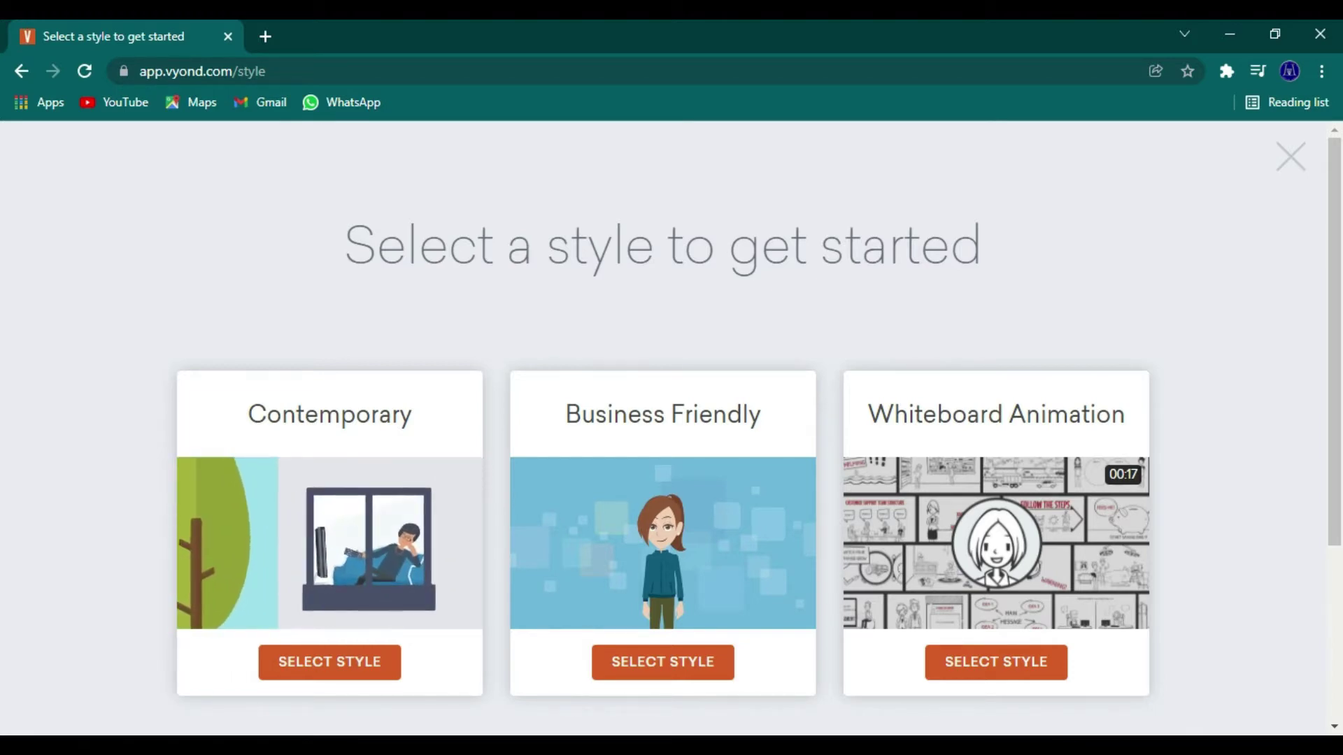
pyautogui.moveTo(618, 518)
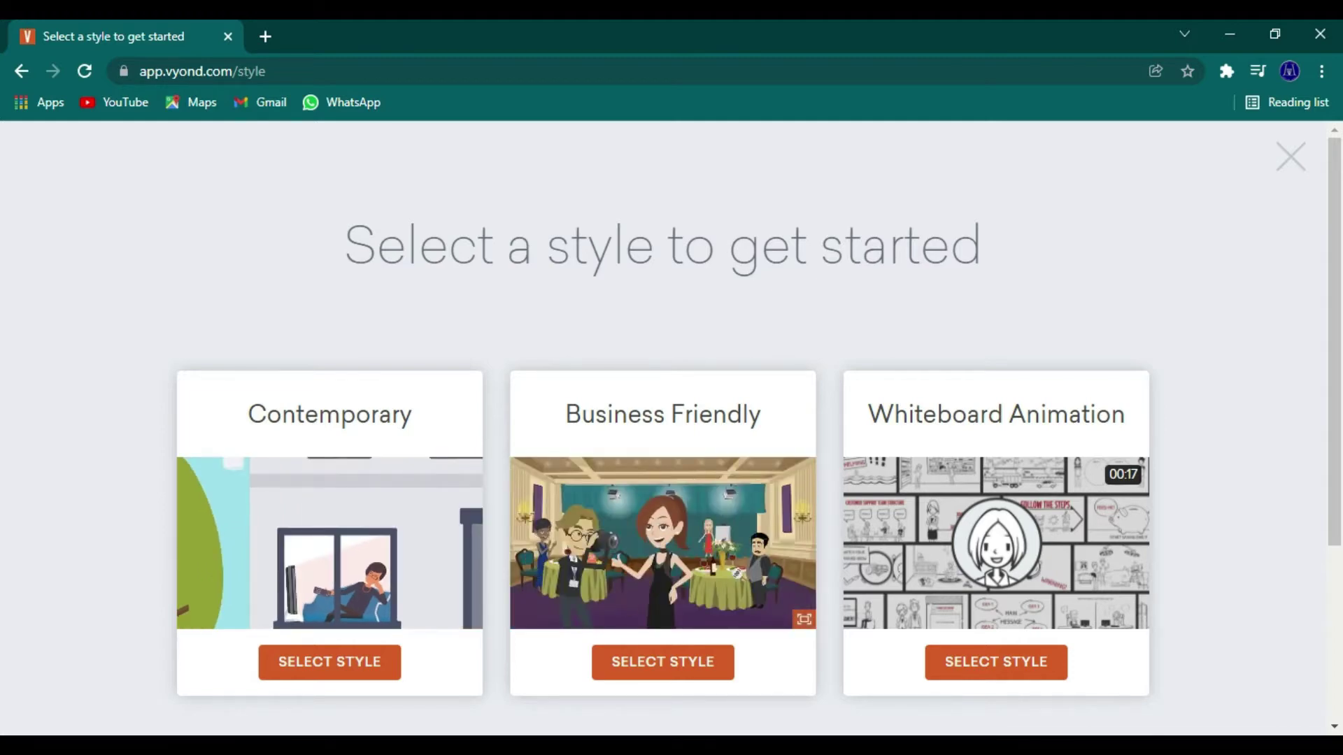
pyautogui.moveTo(879, 530)
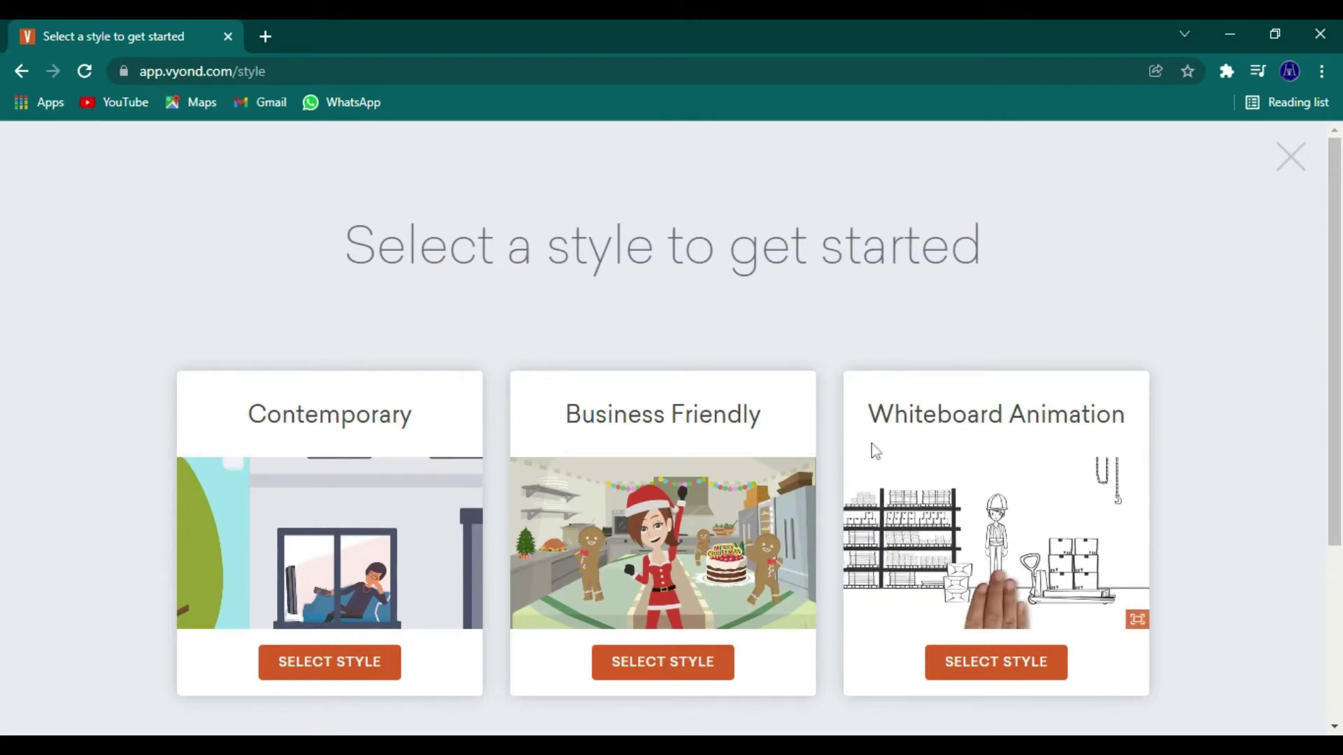
pyautogui.scroll(-3, 744, 337)
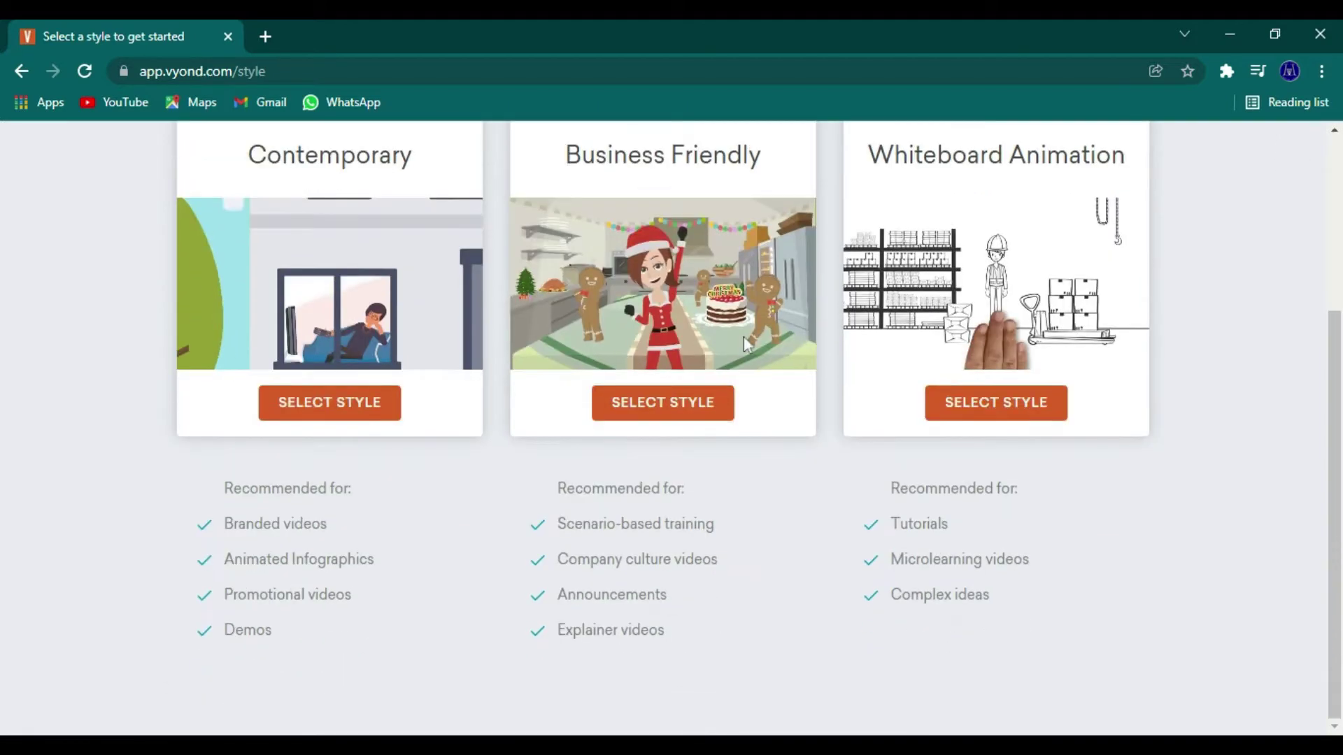
pyautogui.click(670, 404)
pyautogui.click(701, 397)
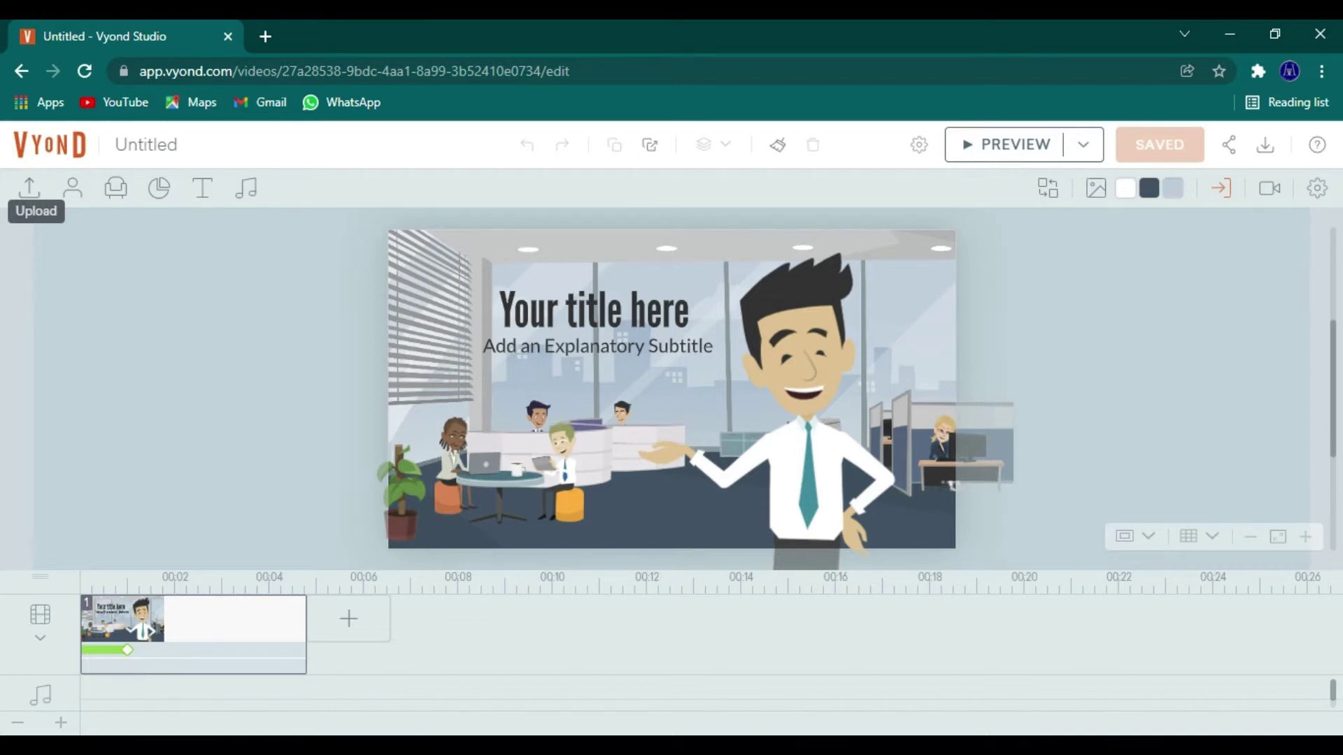
# Browse the Character library in the new Untitled video, then switch to the Props library
pyautogui.click(73, 189)
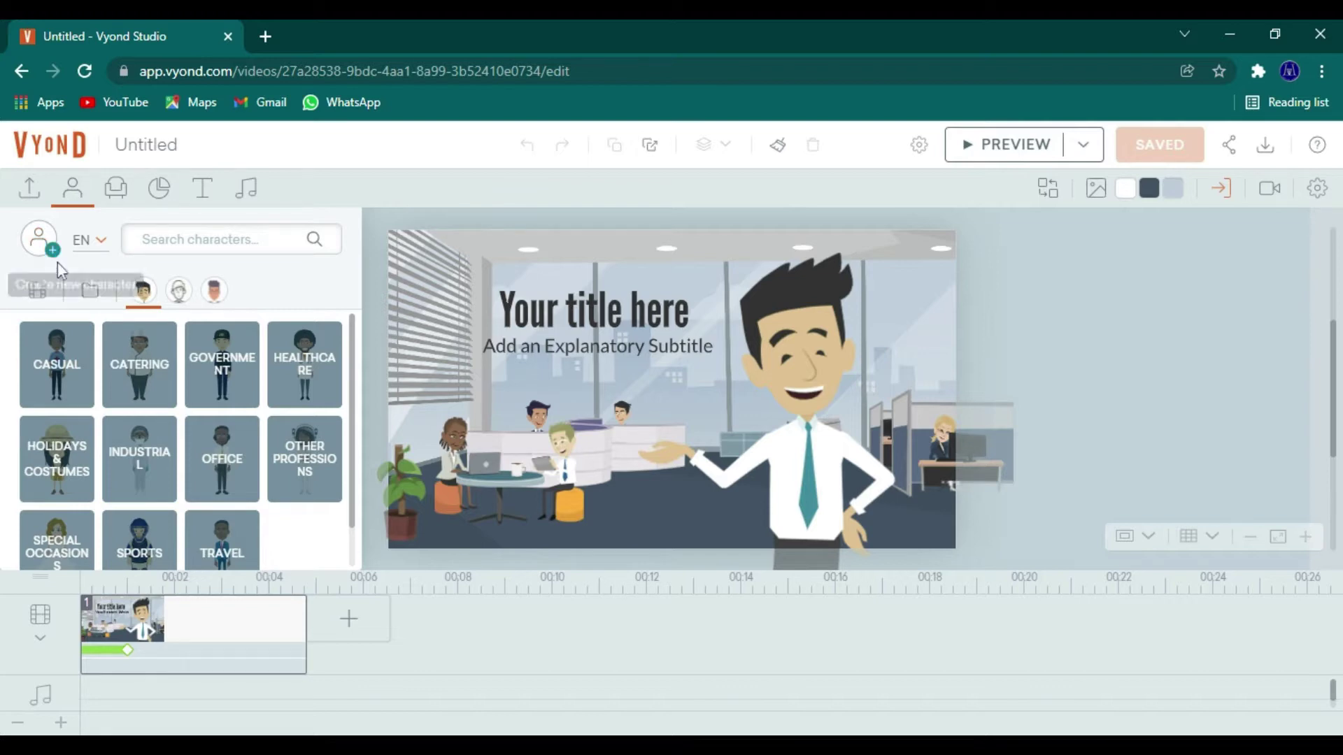
pyautogui.click(118, 193)
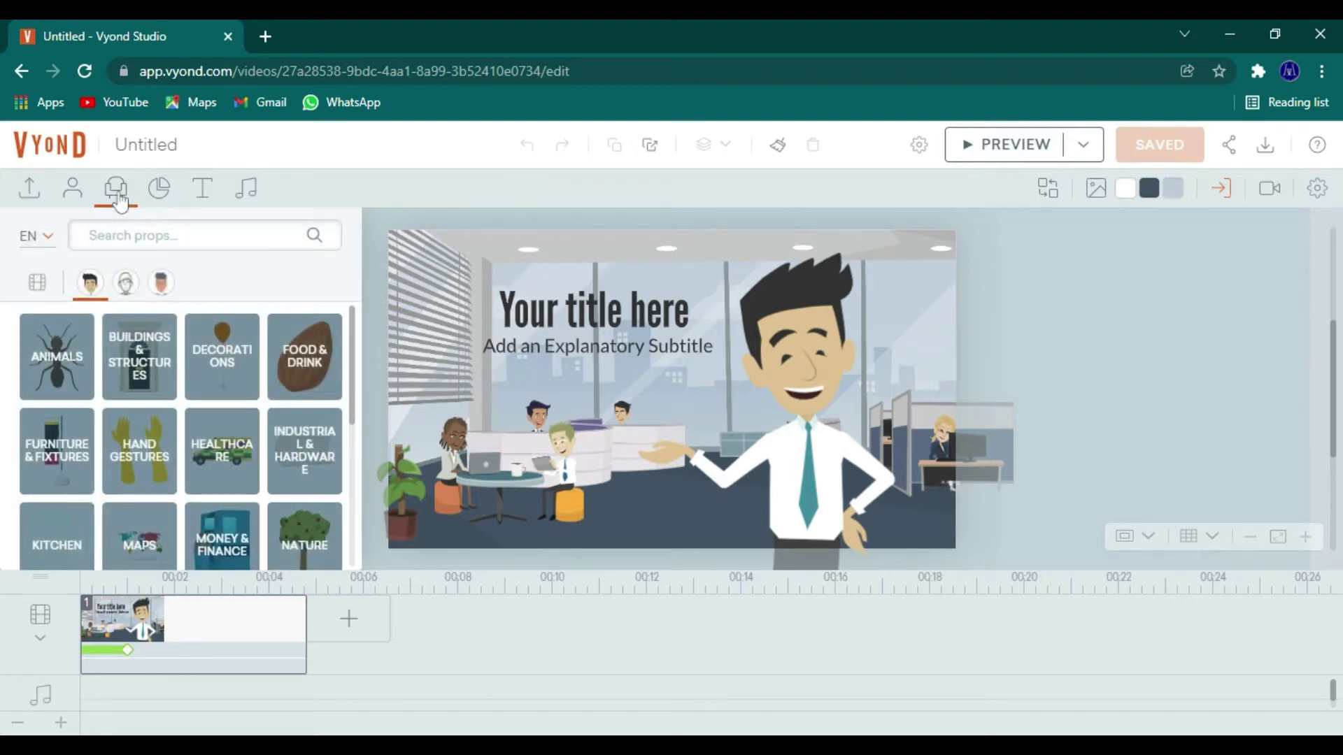
# Search props for 'rug', filter by Whiteboard Animation then Contemporary, and open the chart library
pyautogui.click(89, 235)
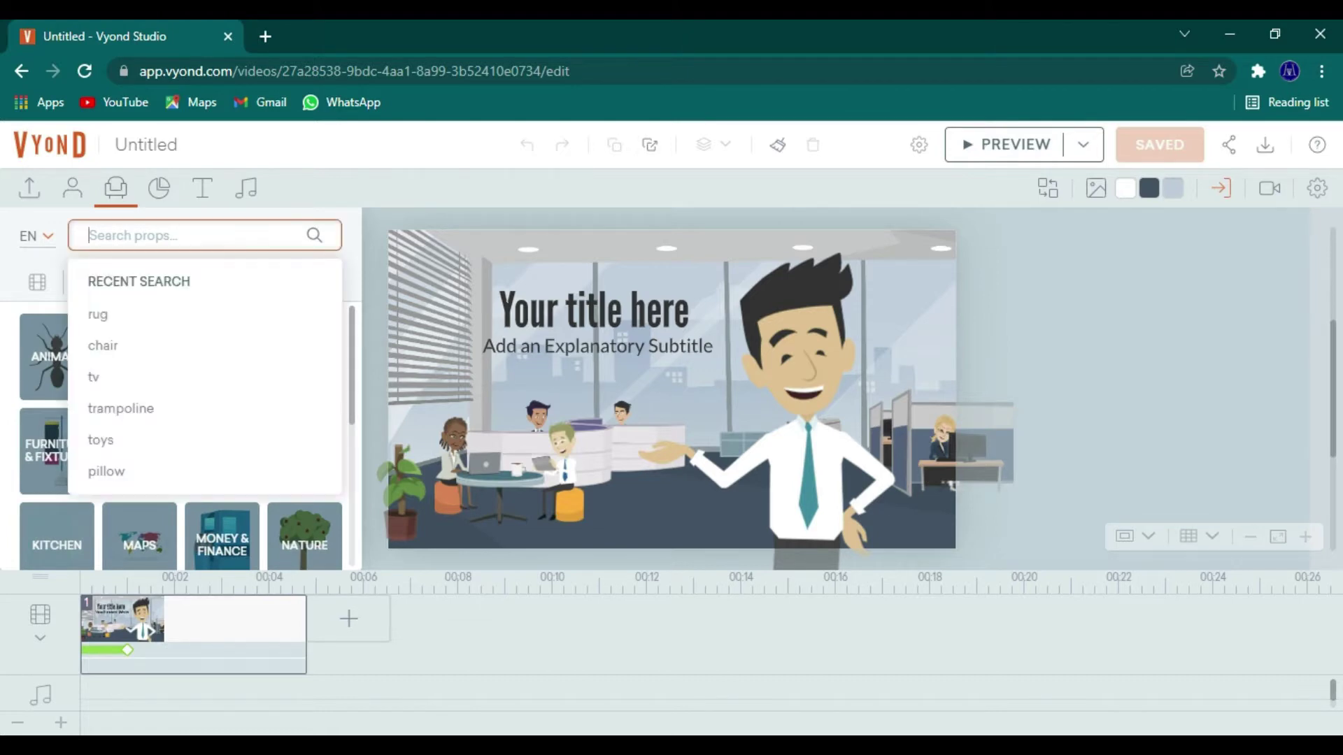
pyautogui.click(98, 314)
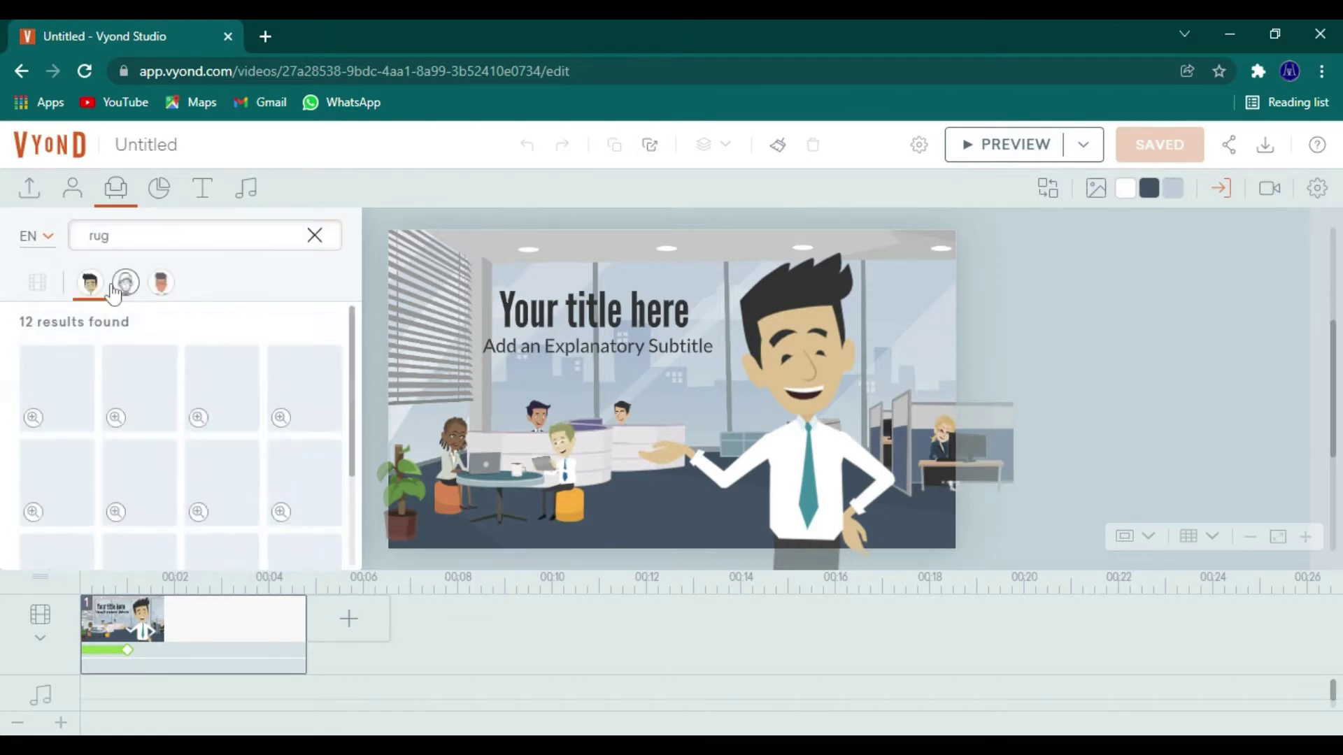
pyautogui.scroll(-1, 237, 499)
pyautogui.scroll(1, 231, 489)
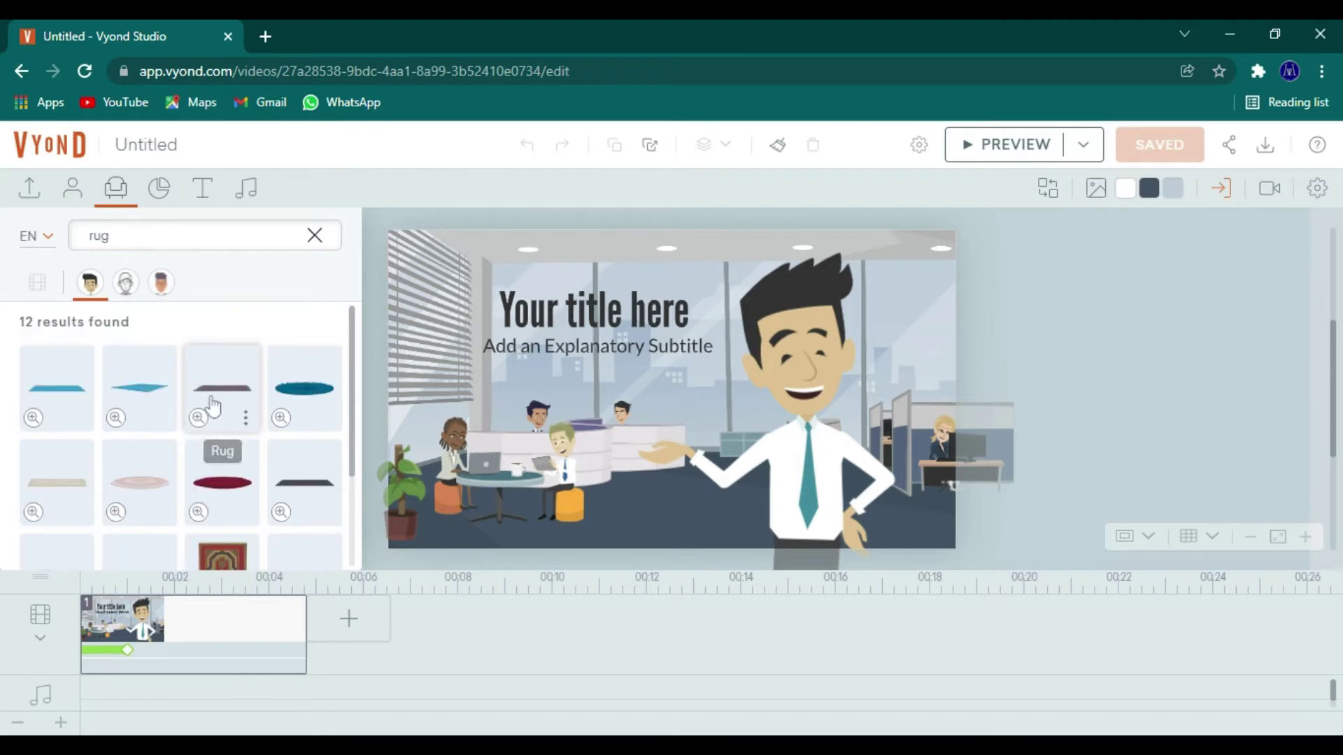
pyautogui.click(130, 292)
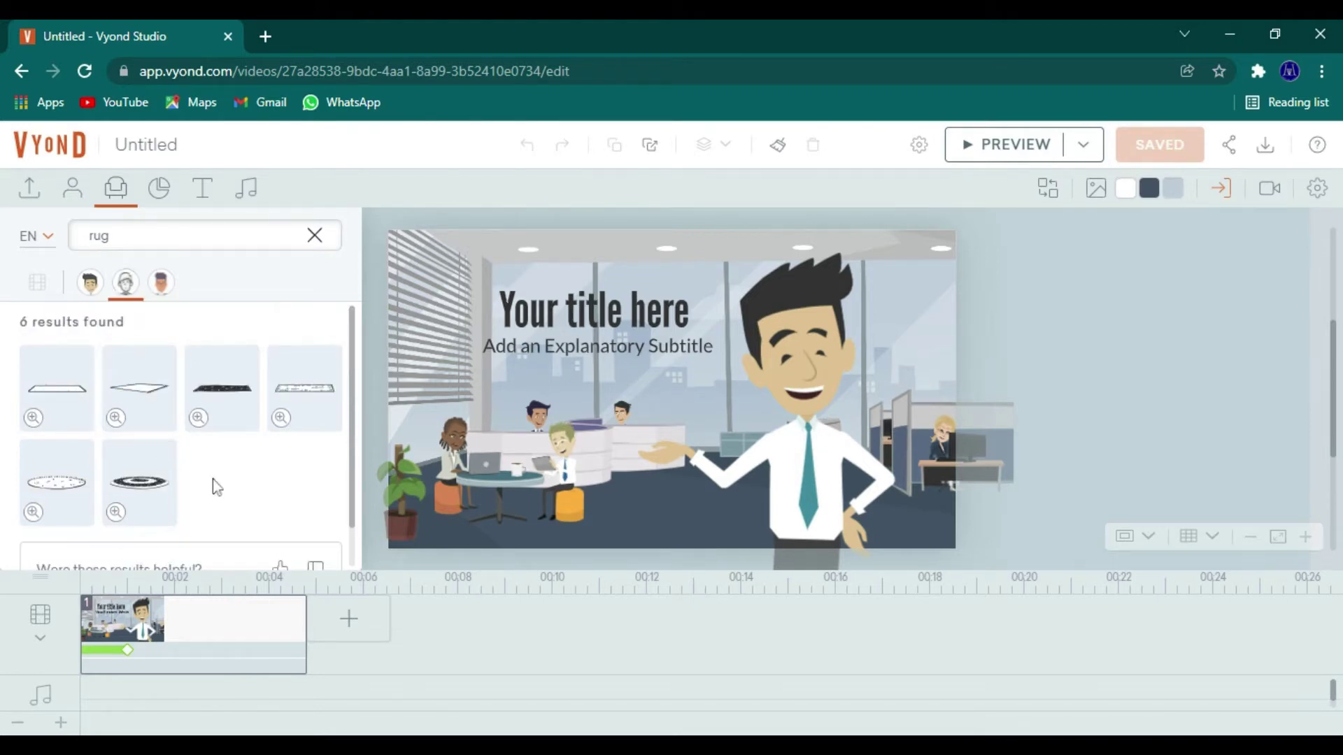
pyautogui.click(163, 285)
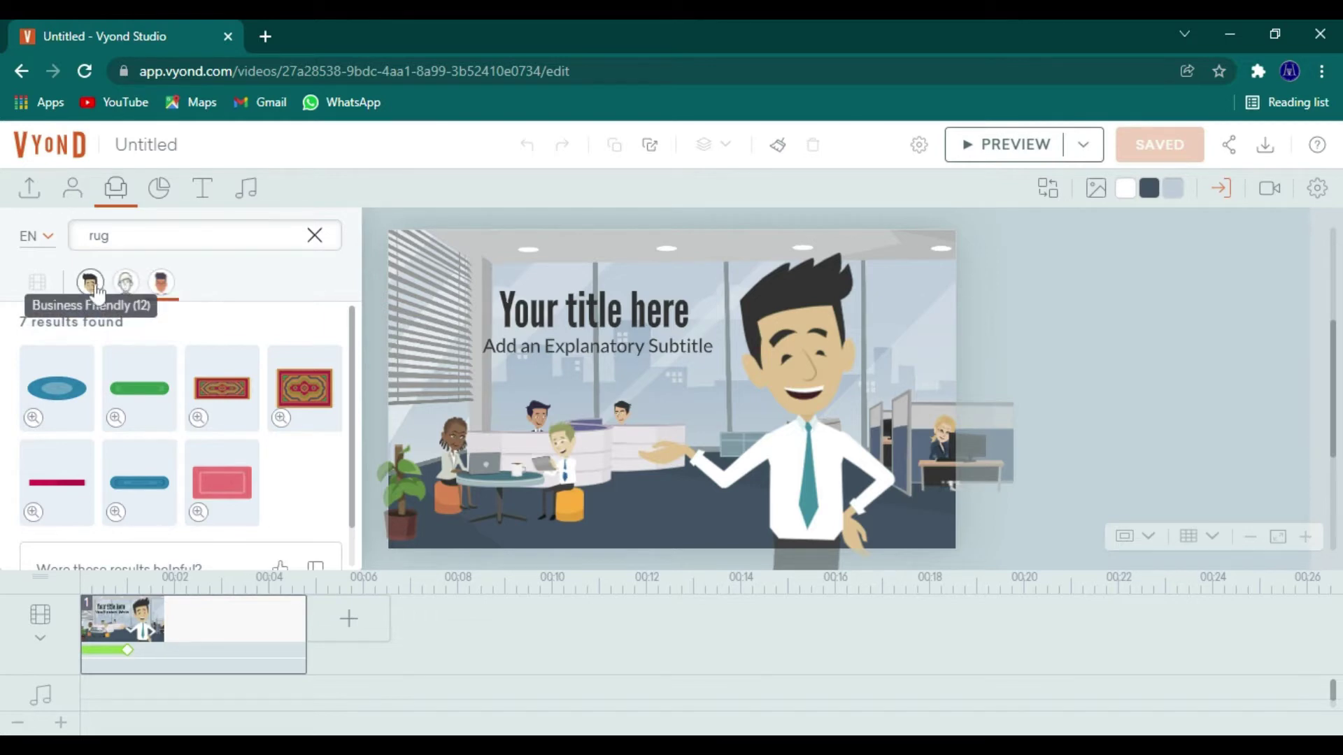
pyautogui.click(161, 195)
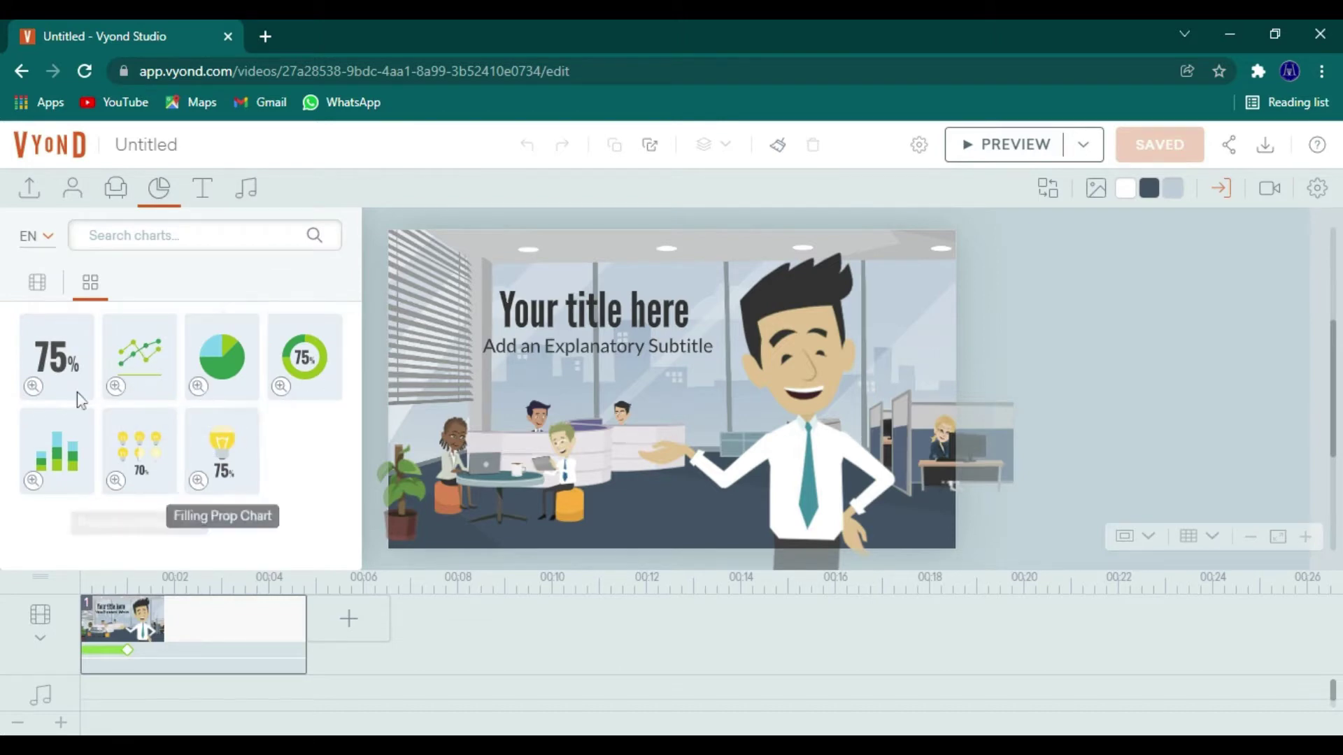
# Browse Whiteboard Animation and Contemporary text templates, then open the audio library's music tracks
pyautogui.click(203, 194)
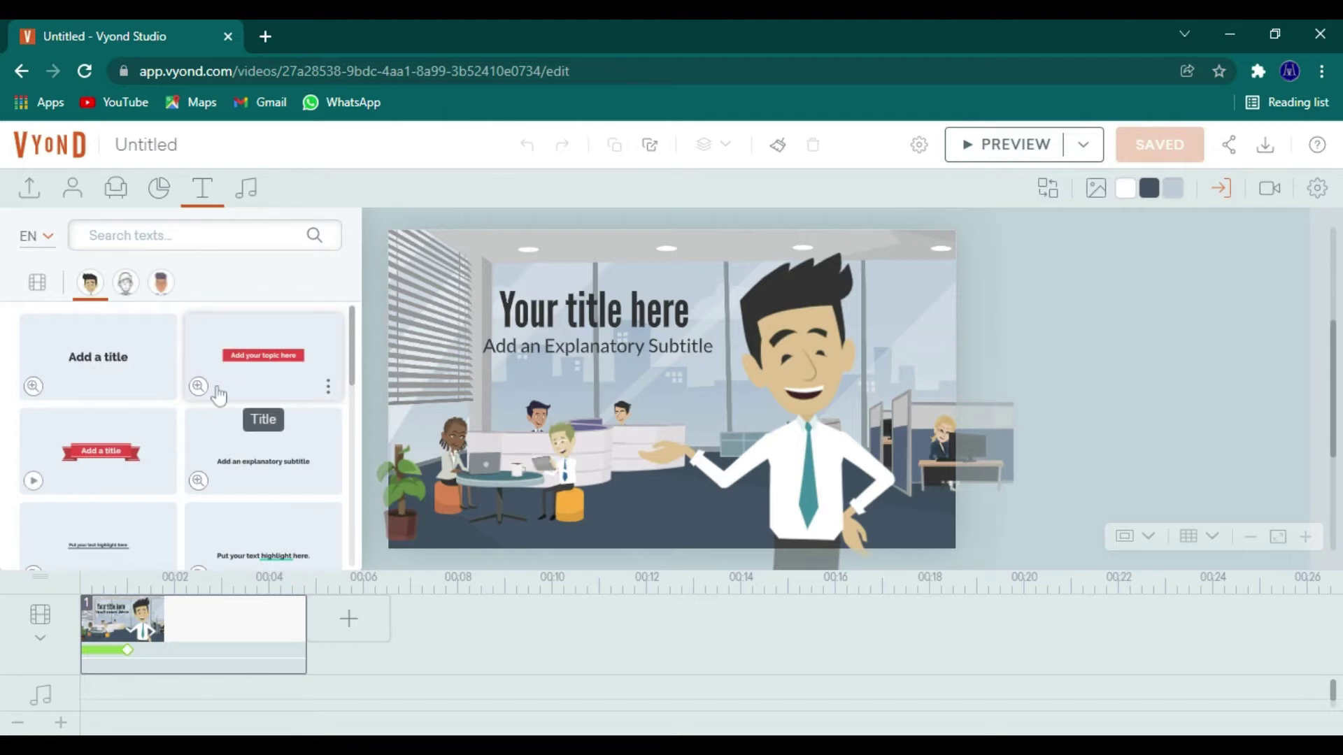
pyautogui.scroll(-10, 218, 396)
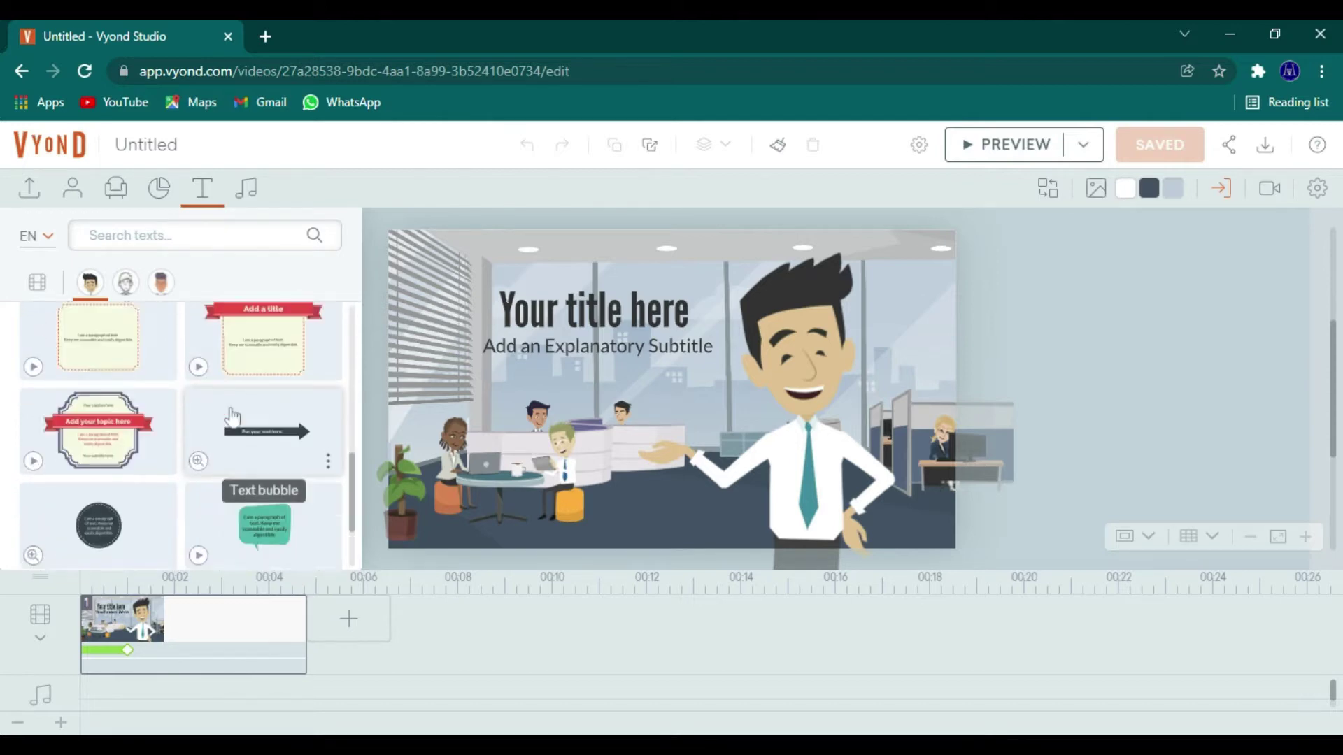
pyautogui.scroll(-5, 228, 417)
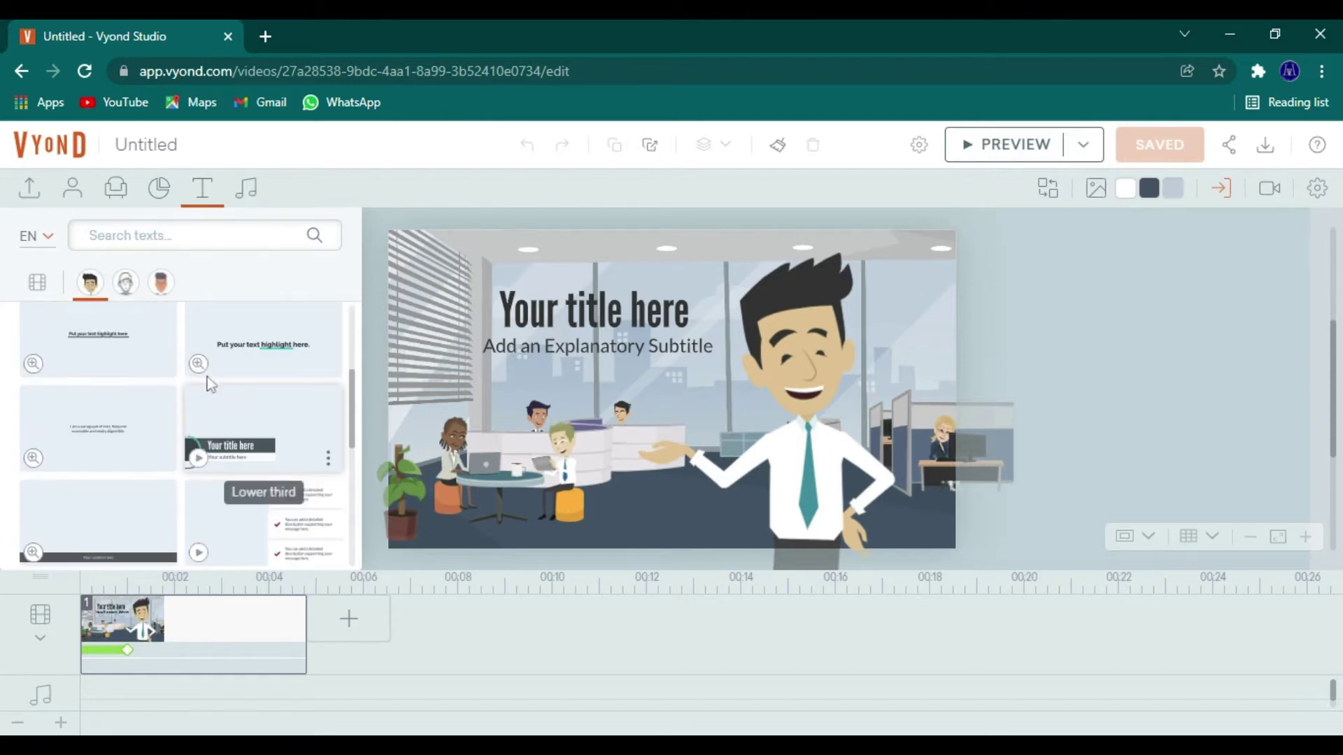
pyautogui.scroll(15, 203, 371)
pyautogui.click(126, 282)
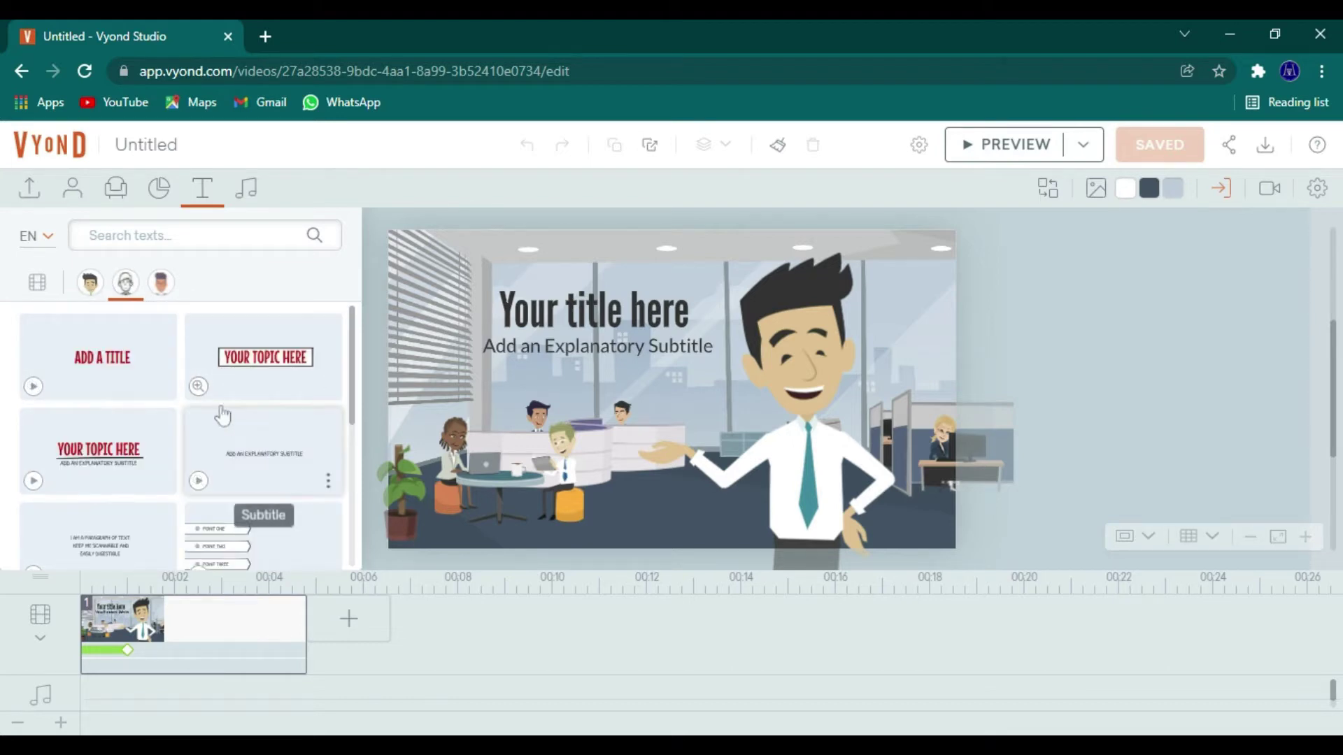
pyautogui.scroll(-5, 220, 448)
pyautogui.scroll(5, 222, 479)
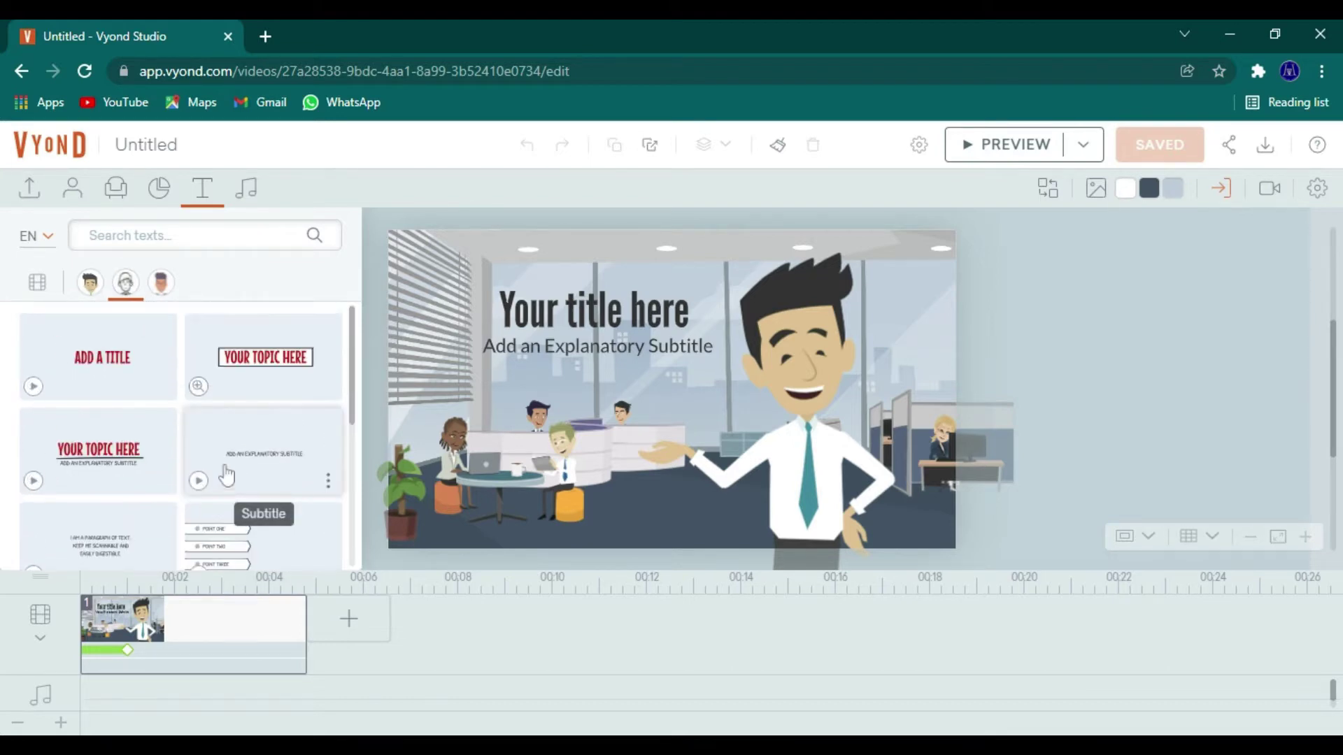
pyautogui.click(161, 282)
pyautogui.scroll(-3, 251, 404)
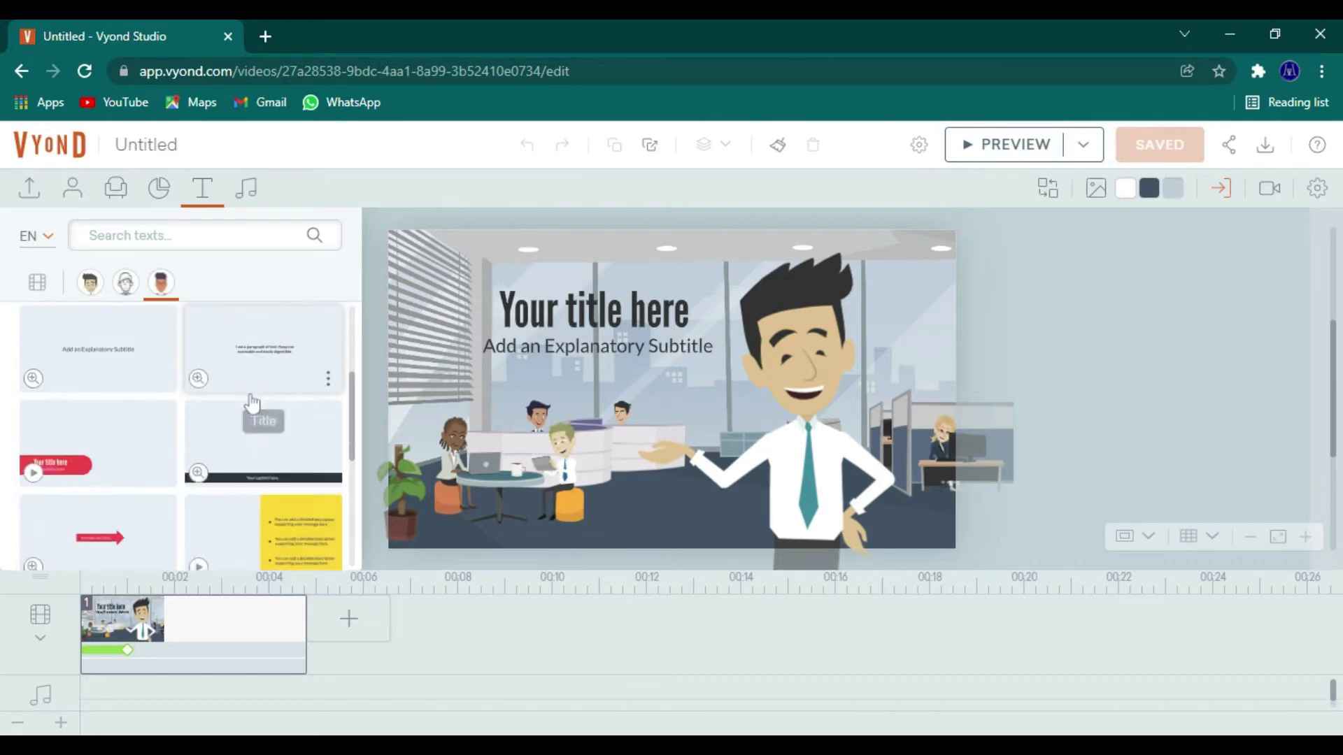
pyautogui.scroll(-3, 252, 412)
pyautogui.scroll(6, 249, 431)
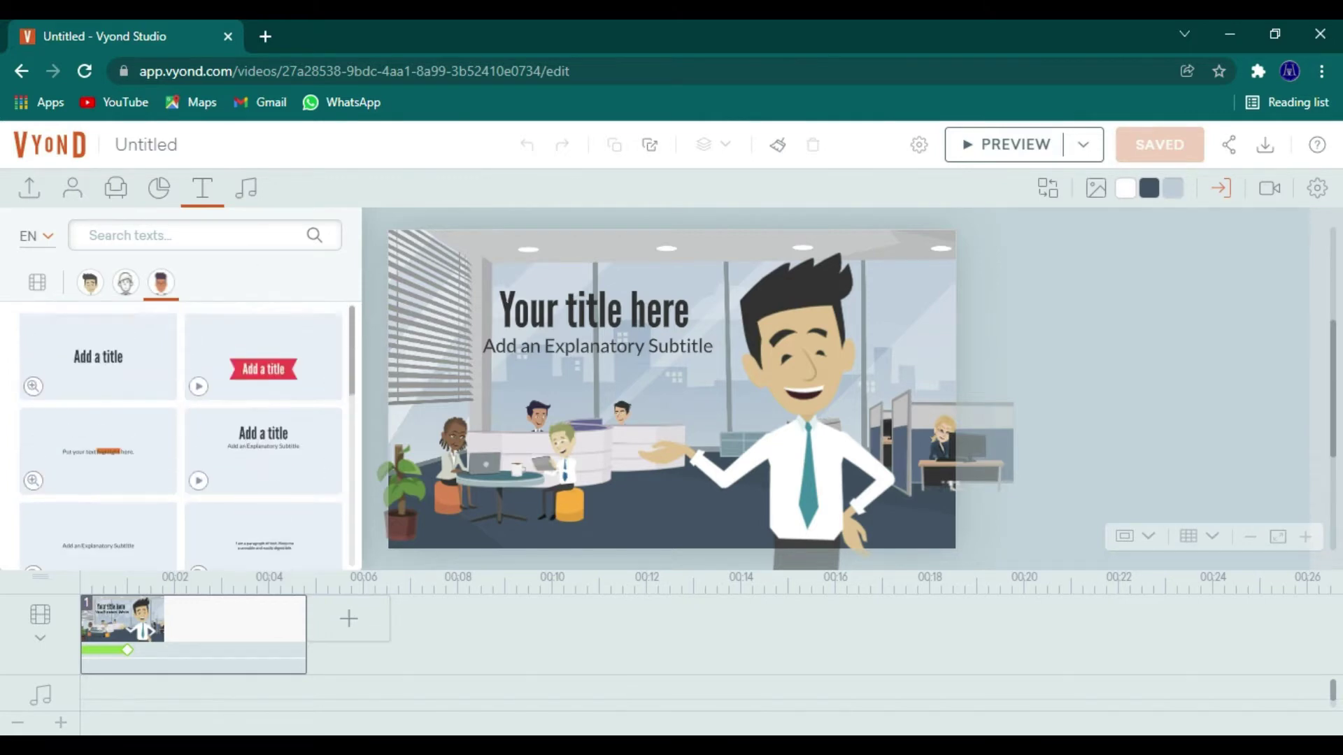
pyautogui.click(246, 187)
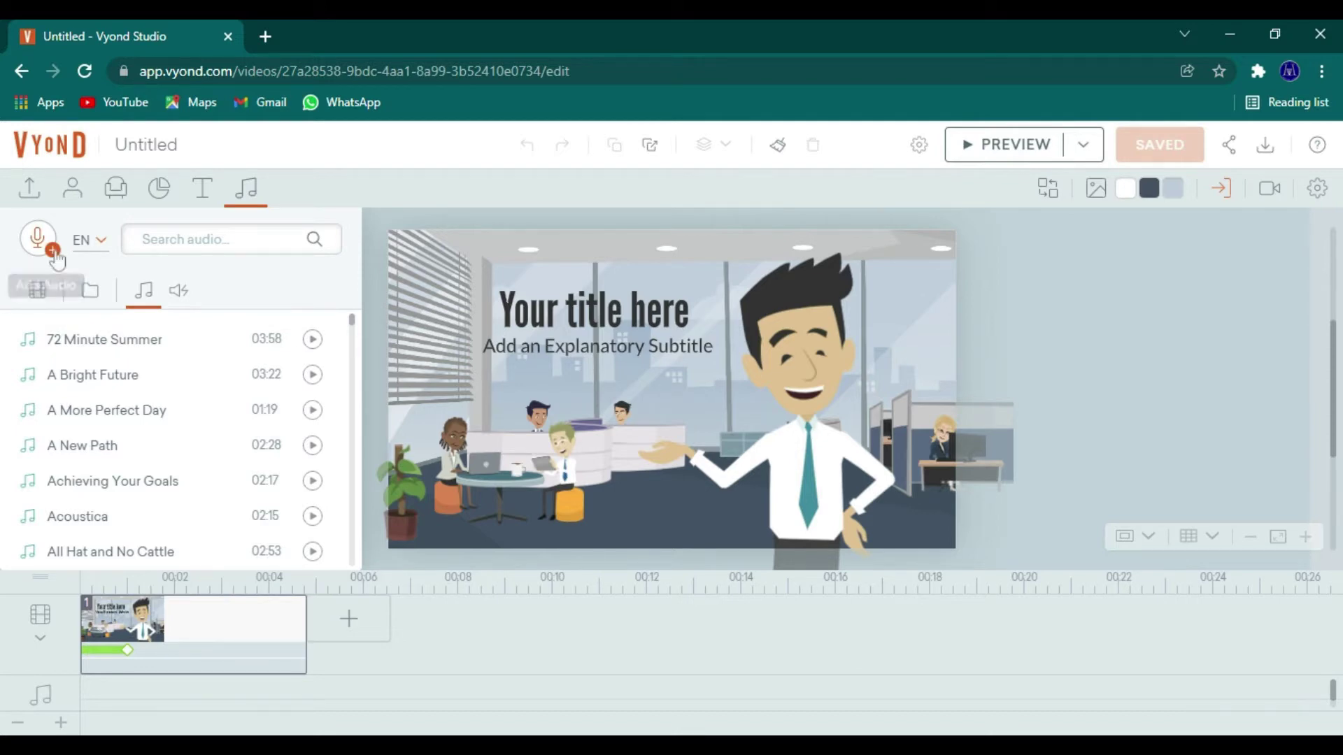
# Check the Add Audio options, then switch the audio list to Sound Effects
pyautogui.click(38, 238)
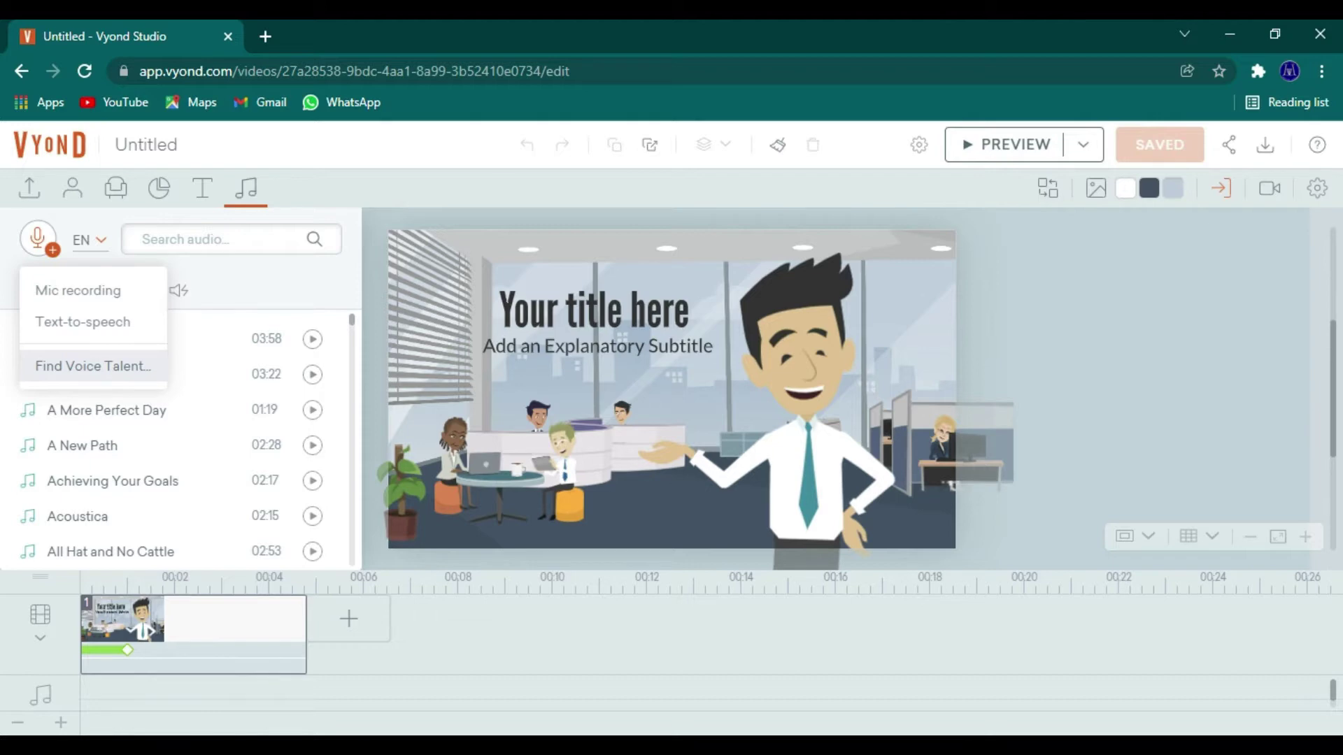
pyautogui.click(280, 298)
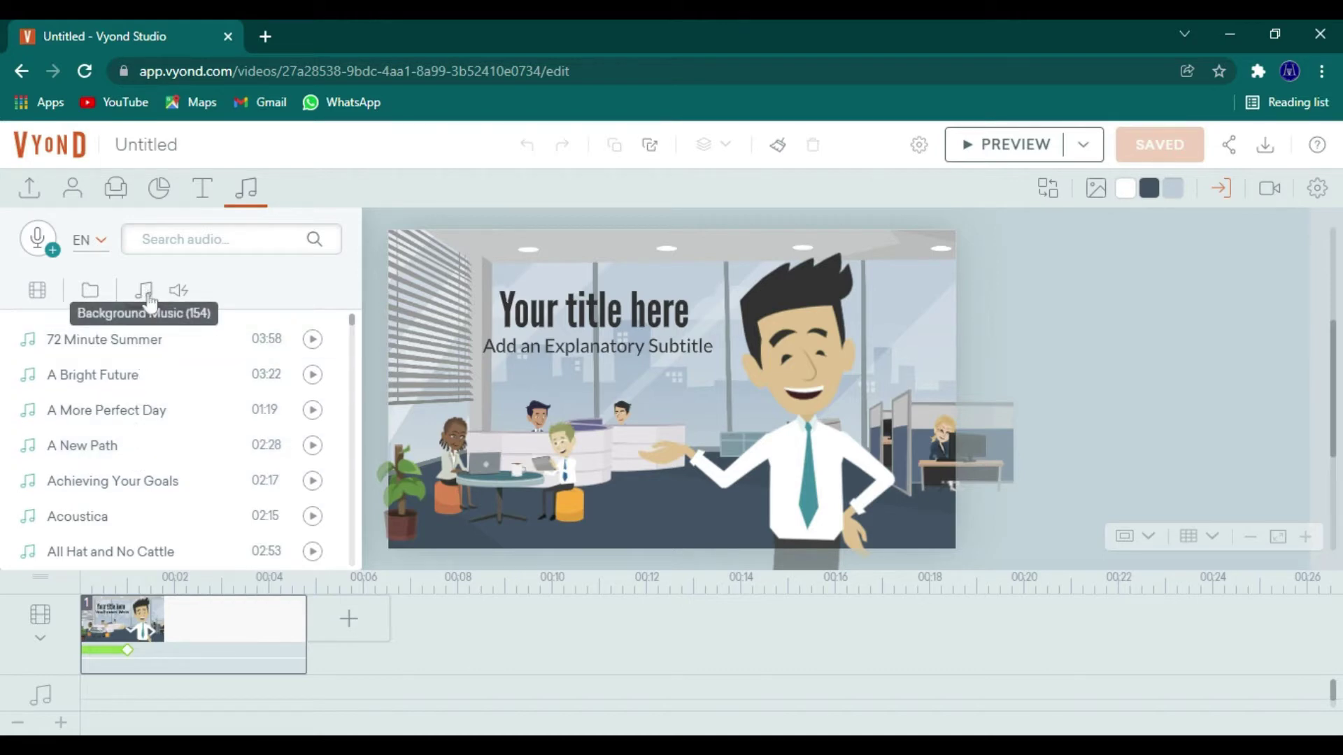
pyautogui.click(177, 293)
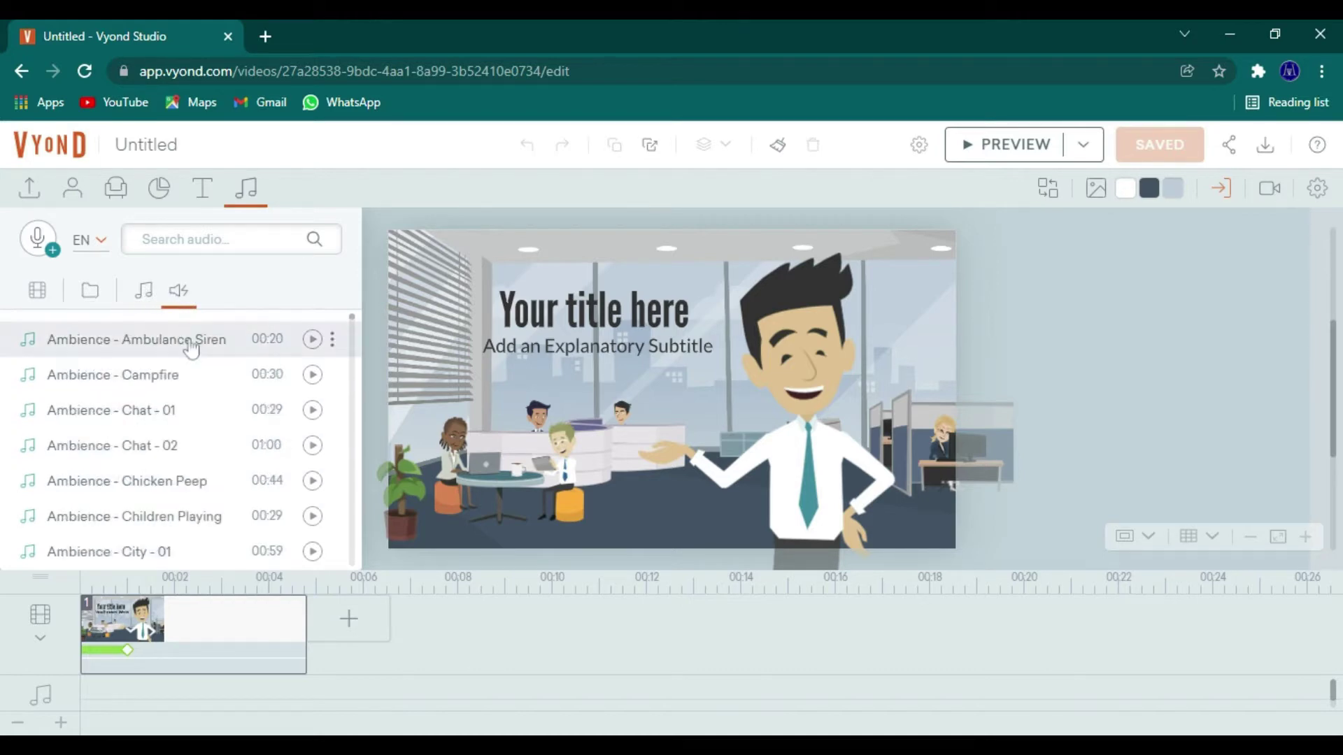
# Preview the Campfire, Chat - 01 and Chicken Peep ambience clips, then close the audio library
pyautogui.click(313, 375)
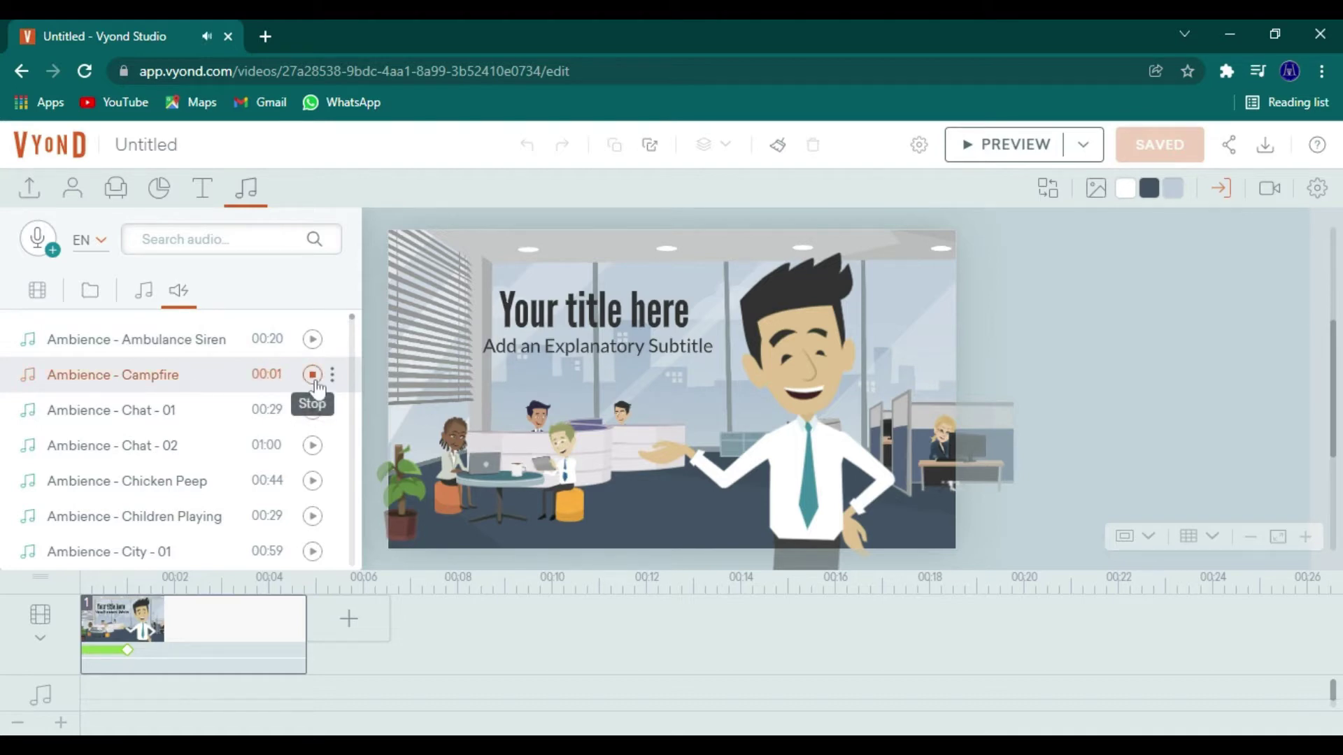
pyautogui.click(312, 410)
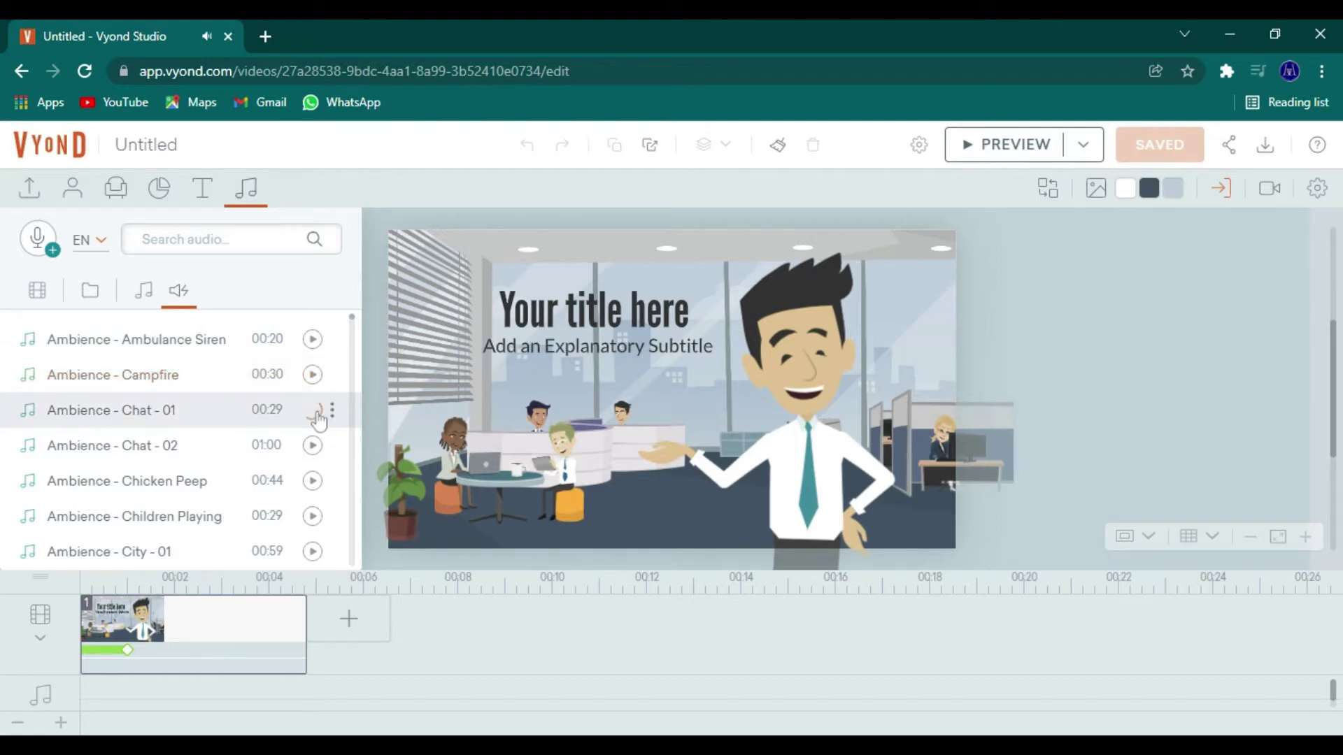
pyautogui.click(313, 481)
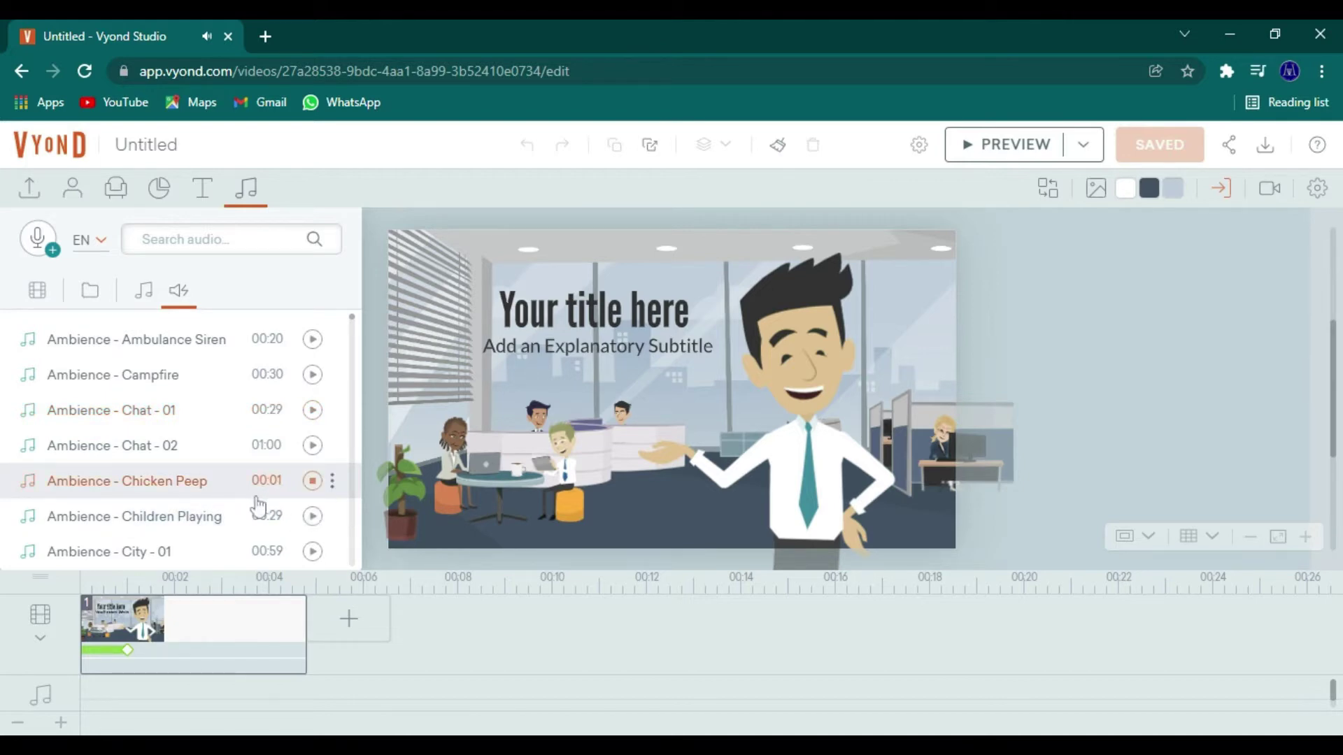
pyautogui.click(312, 481)
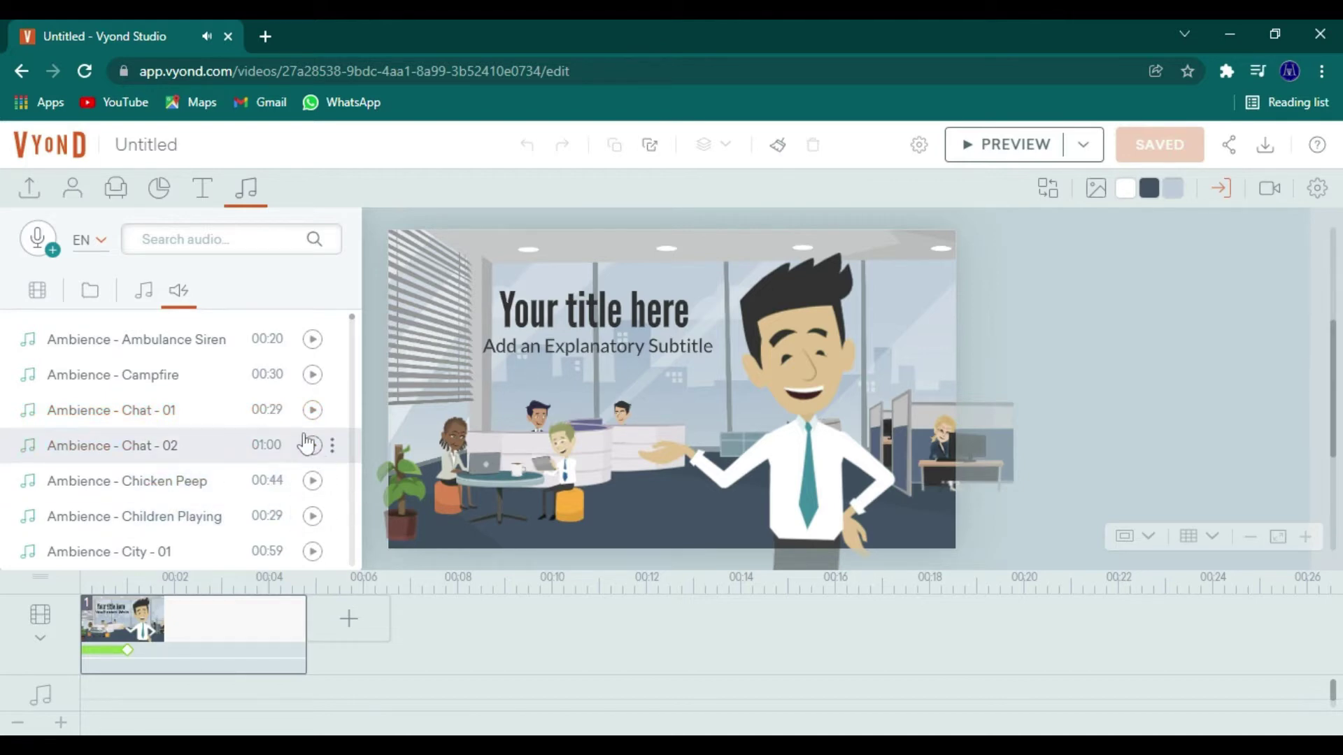
pyautogui.click(246, 187)
# Rename the video from Untitled to 'Test Video'
pyautogui.click(146, 144)
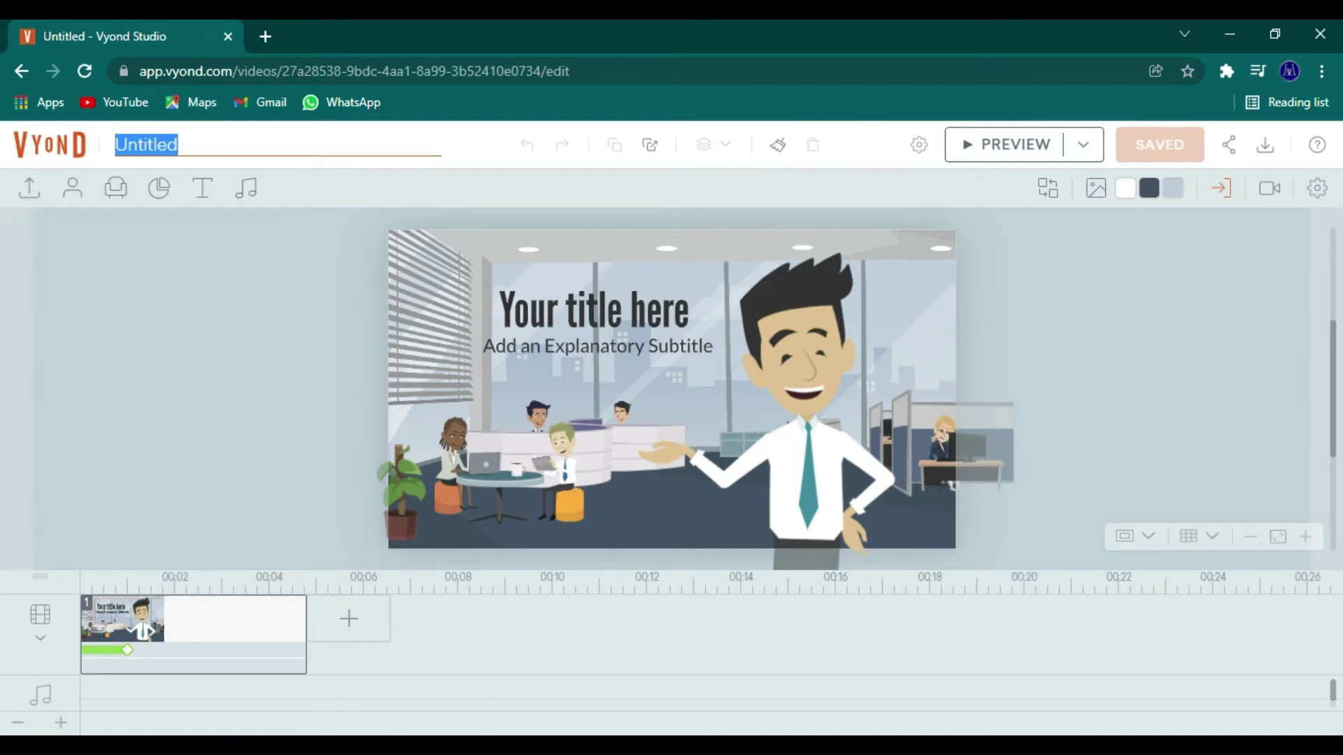
pyautogui.write('Test Video')
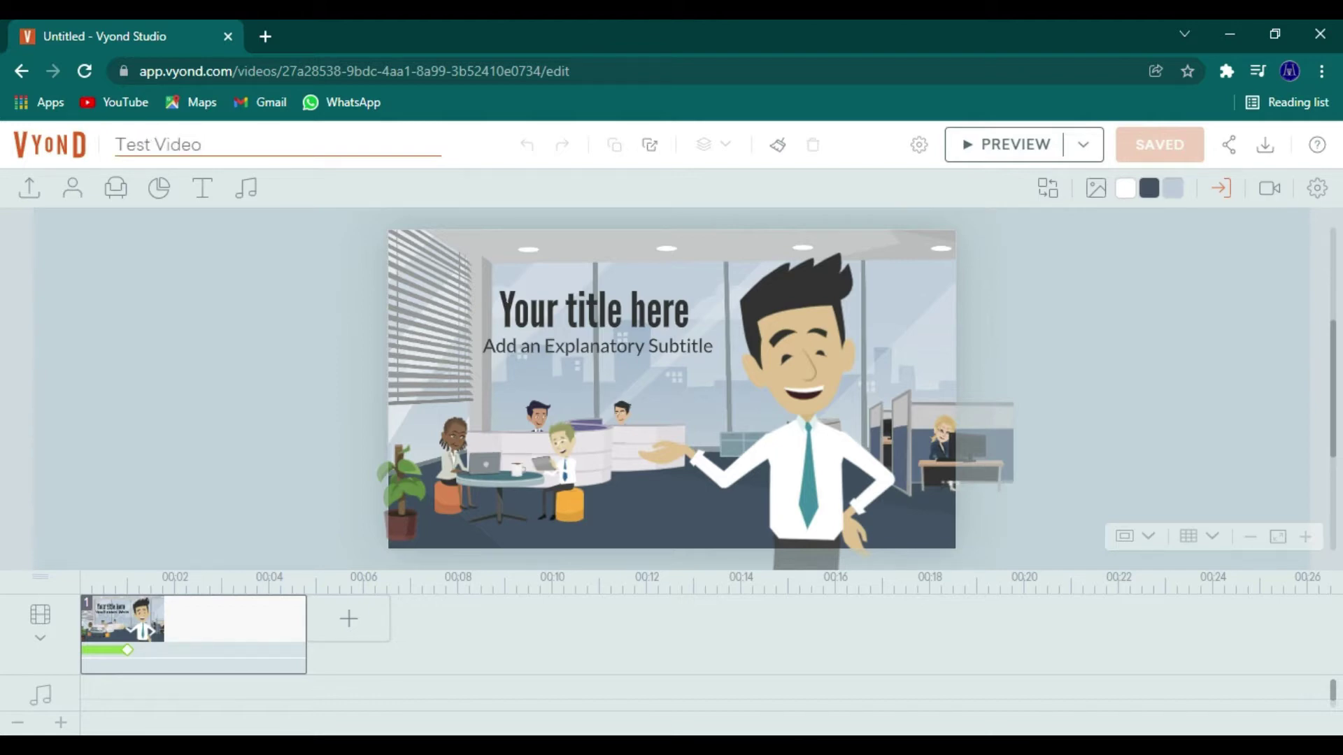
pyautogui.click(368, 194)
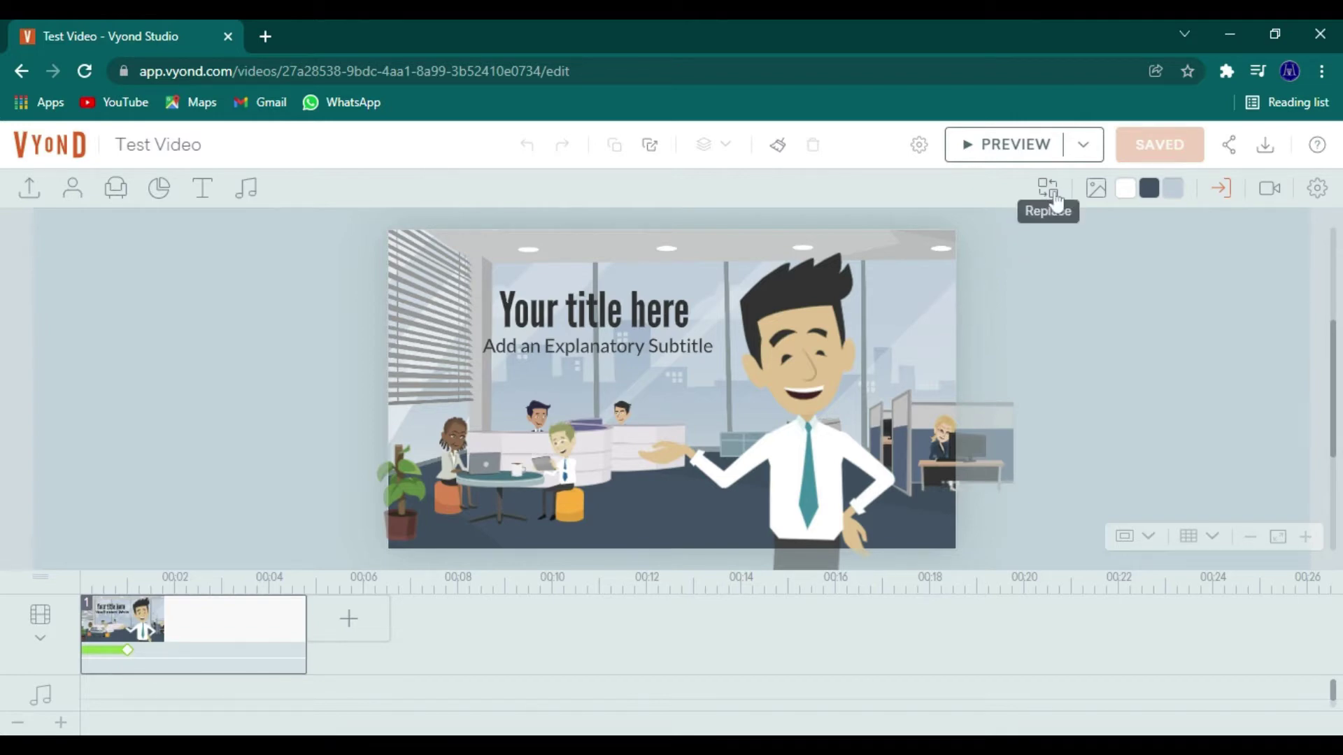
pyautogui.click(1098, 196)
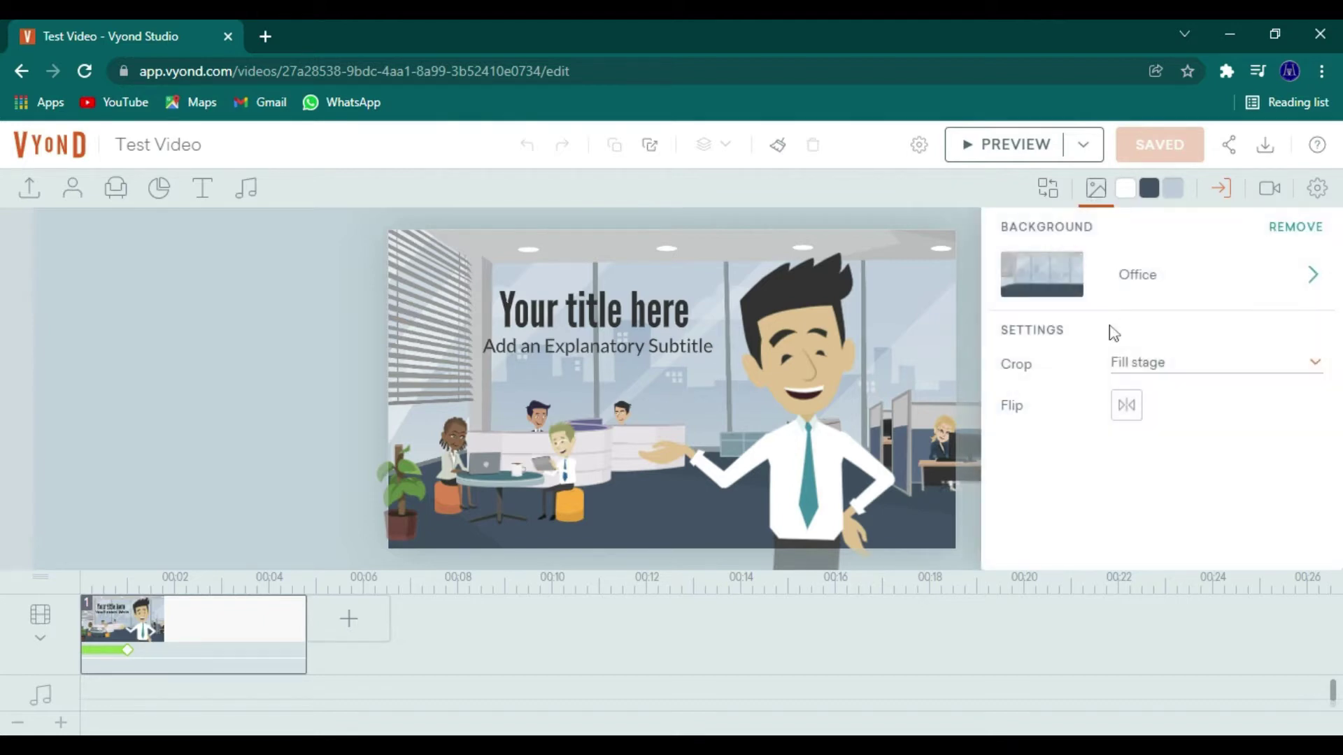
pyautogui.click(1105, 295)
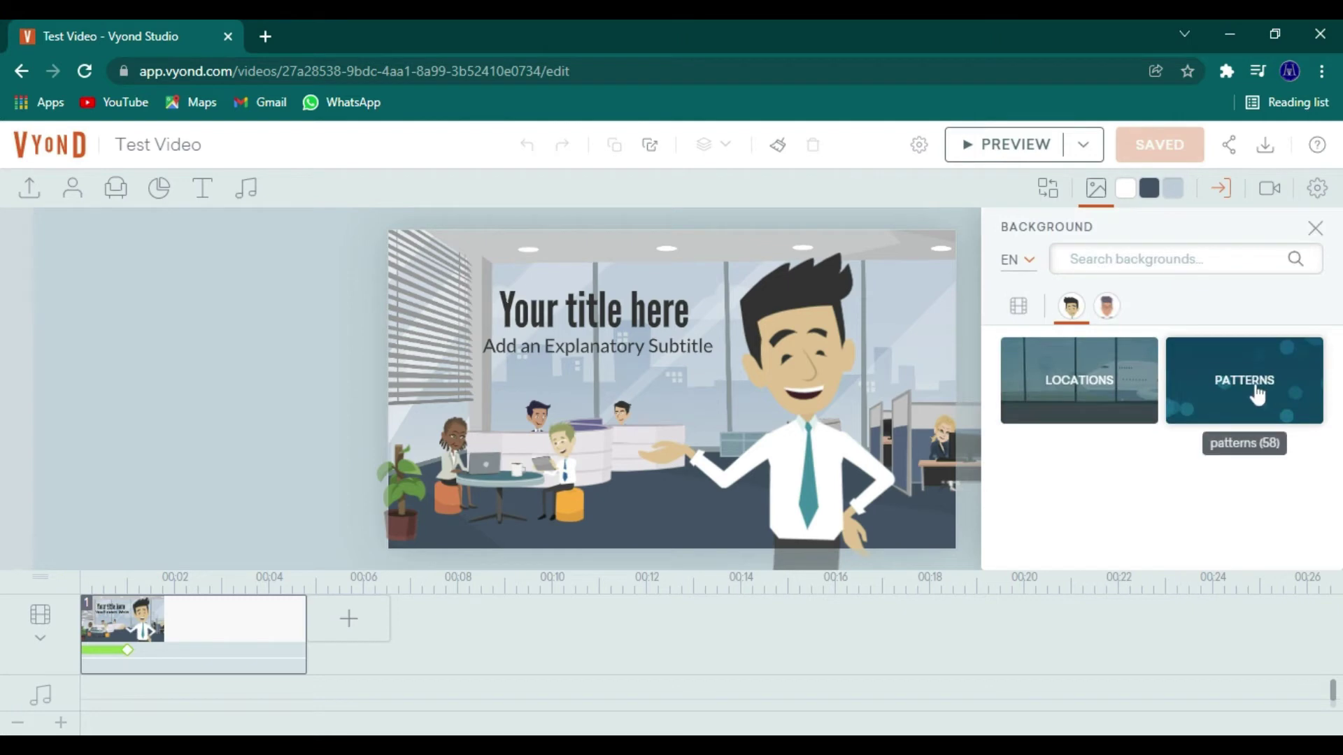
pyautogui.click(1105, 308)
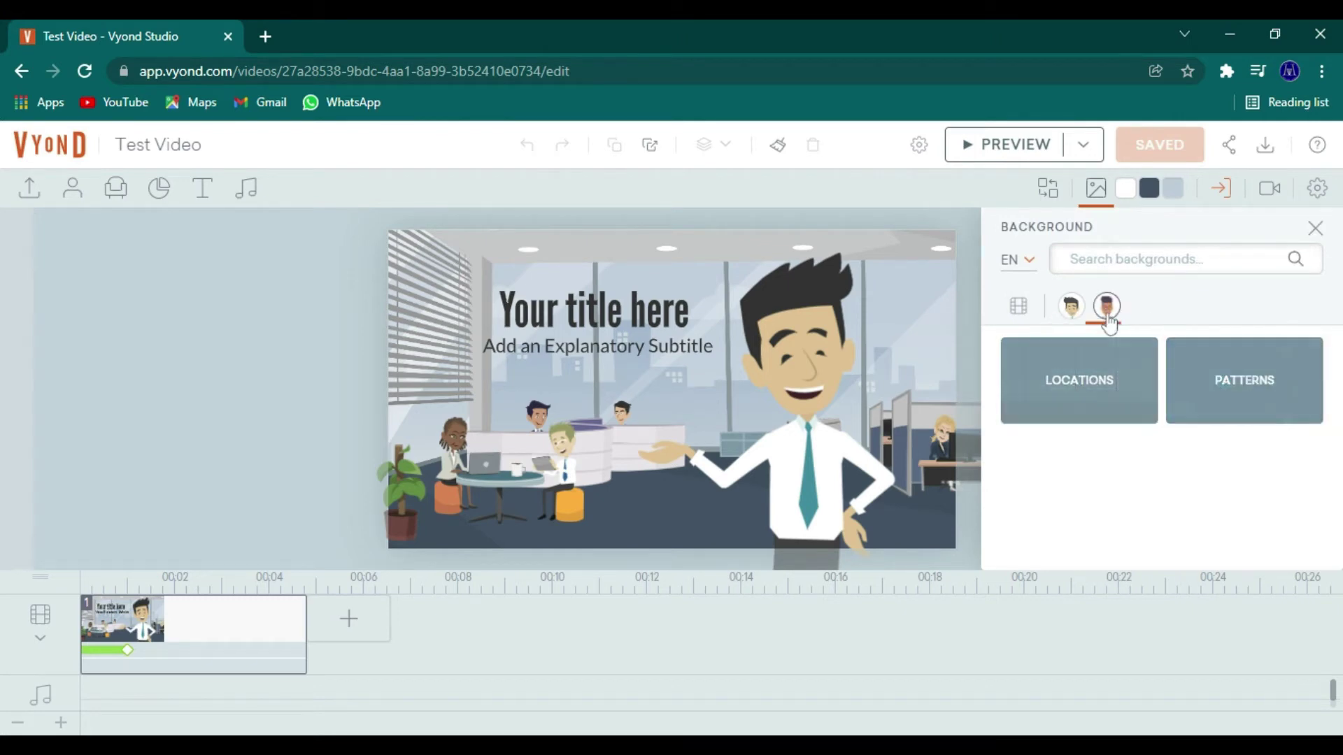
pyautogui.click(1073, 311)
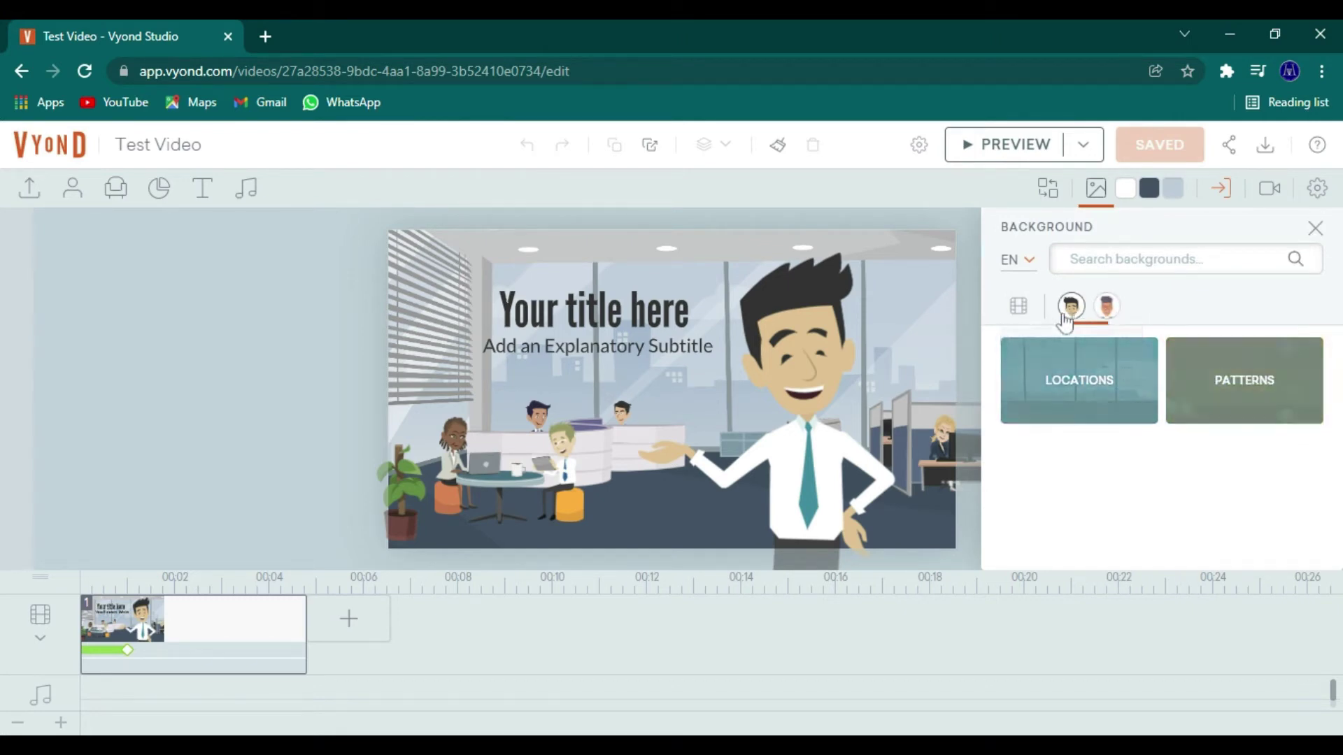
pyautogui.click(1314, 228)
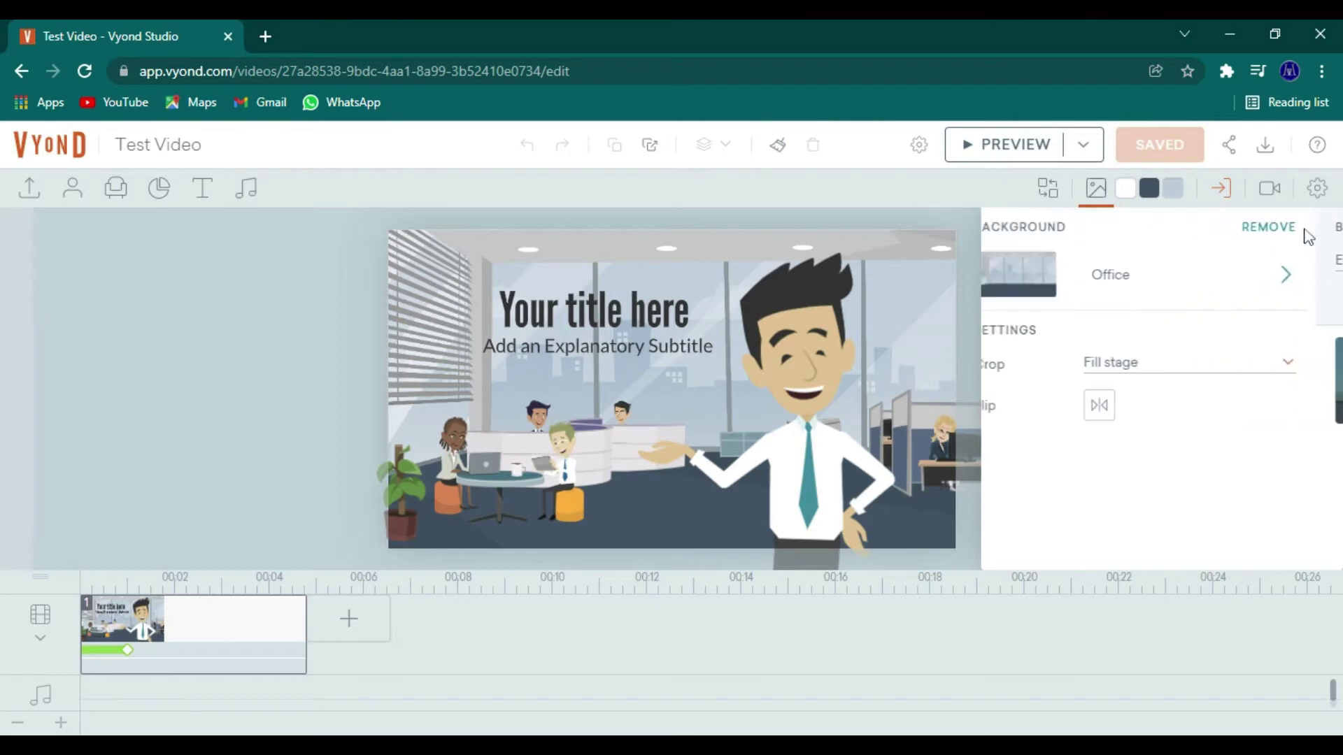
pyautogui.click(1100, 198)
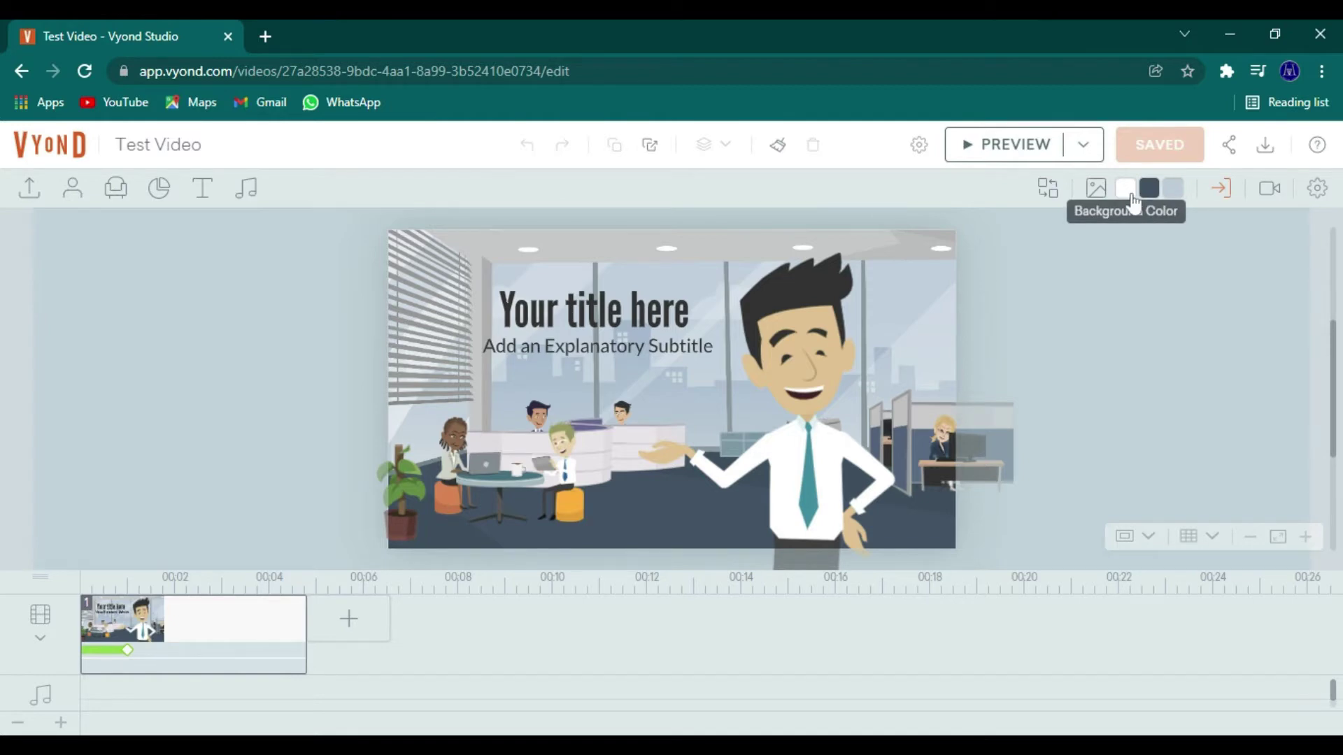
pyautogui.click(1133, 203)
# Set the first background colour to bright red and the second to near-black #101112
pyautogui.click(1134, 304)
pyautogui.click(1124, 278)
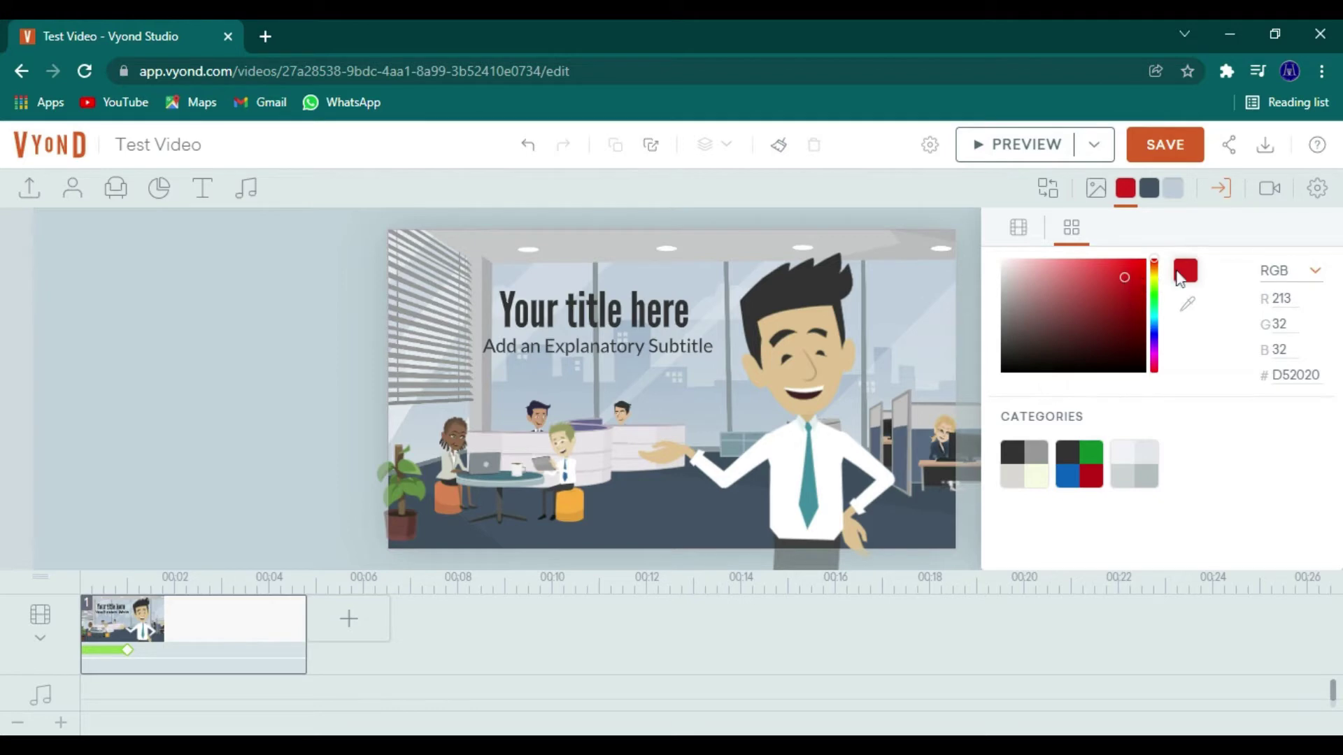
pyautogui.click(1149, 187)
pyautogui.click(1124, 318)
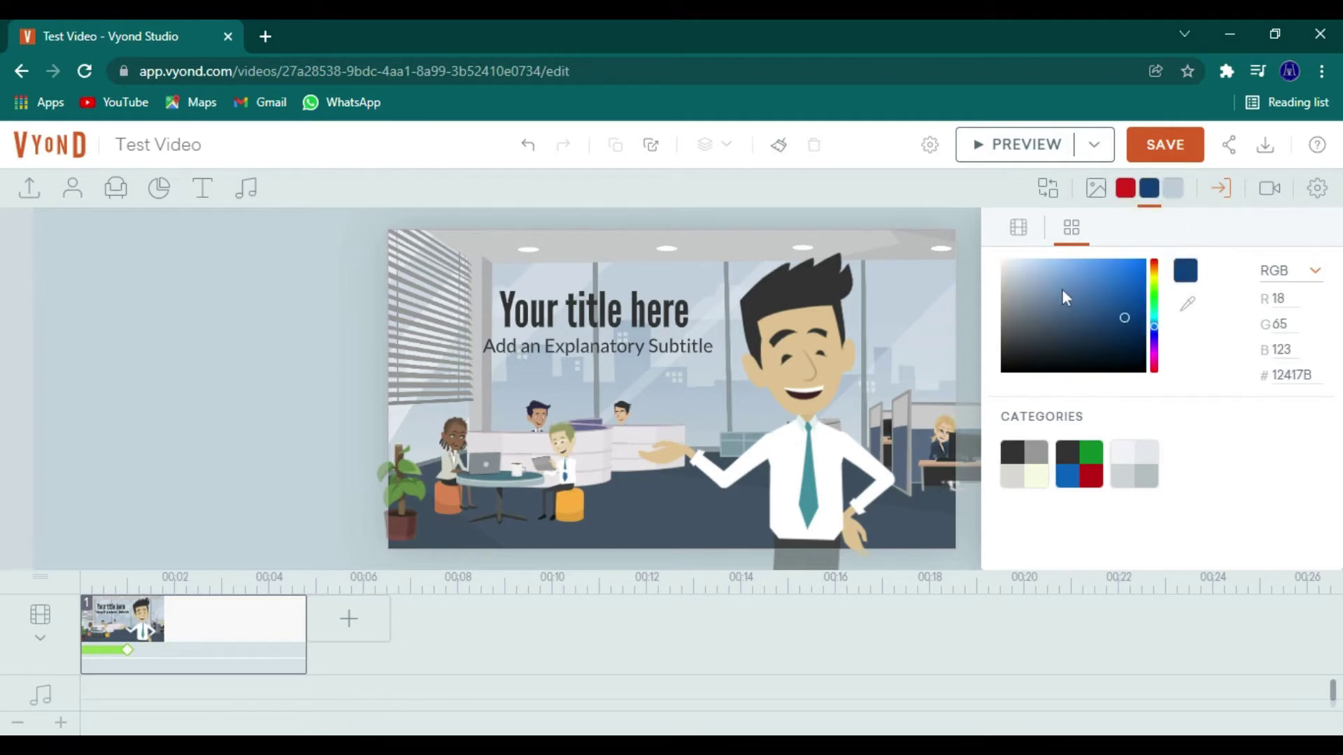
pyautogui.click(1060, 288)
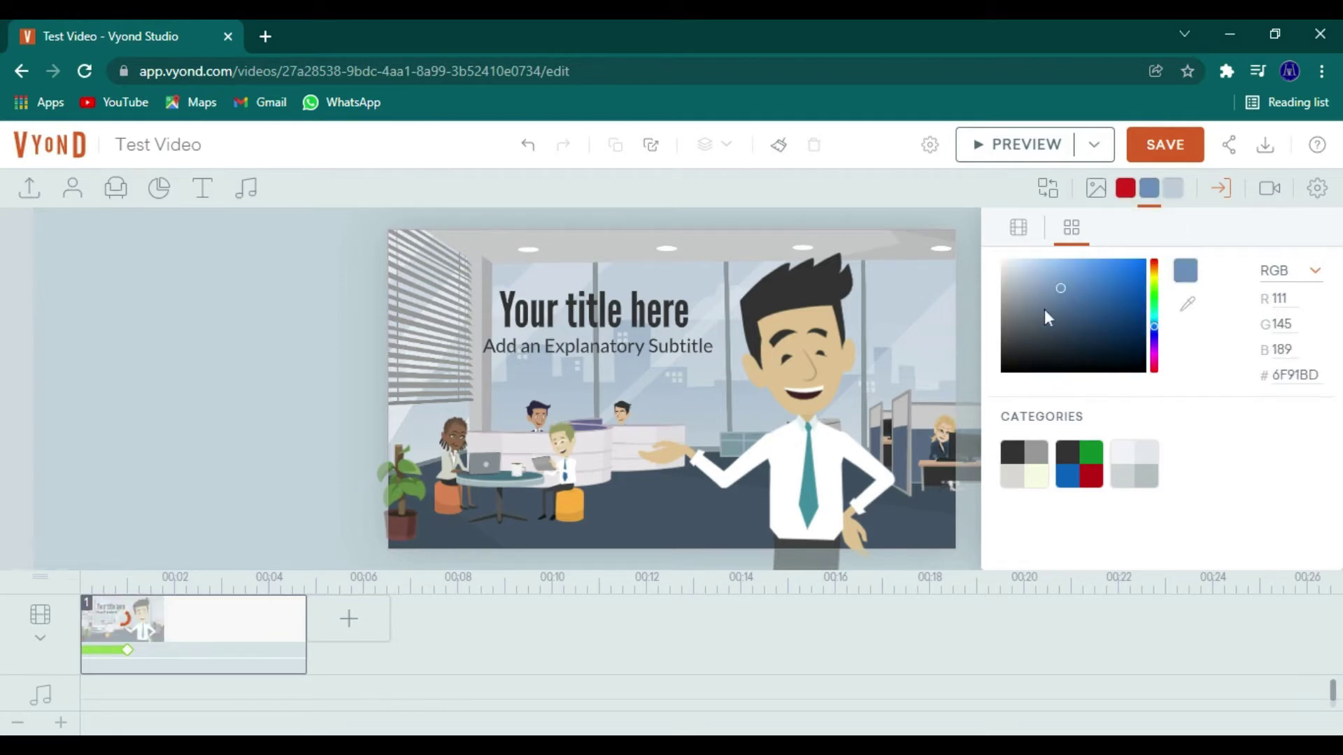
pyautogui.click(1054, 358)
pyautogui.click(1026, 352)
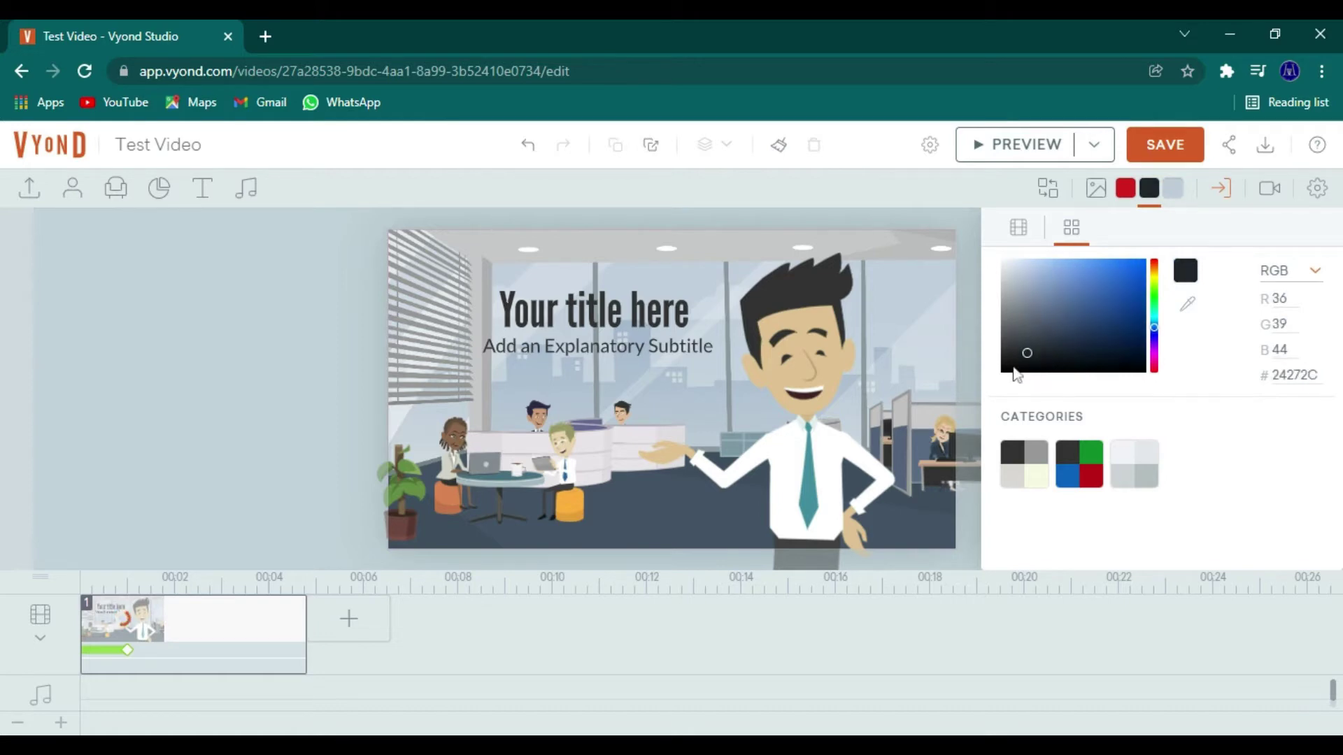
pyautogui.click(1016, 364)
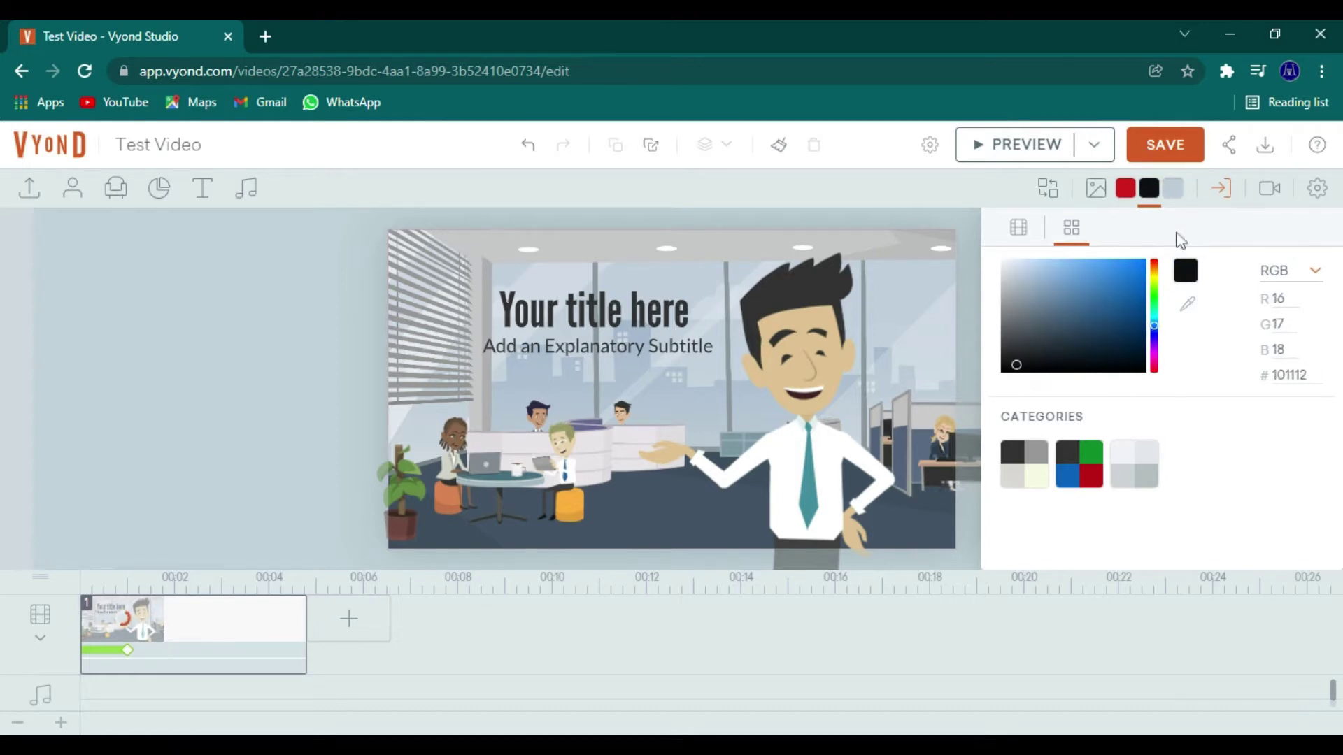
# Change the third background colour to green #0A6110 and close the colour picker
pyautogui.click(1175, 192)
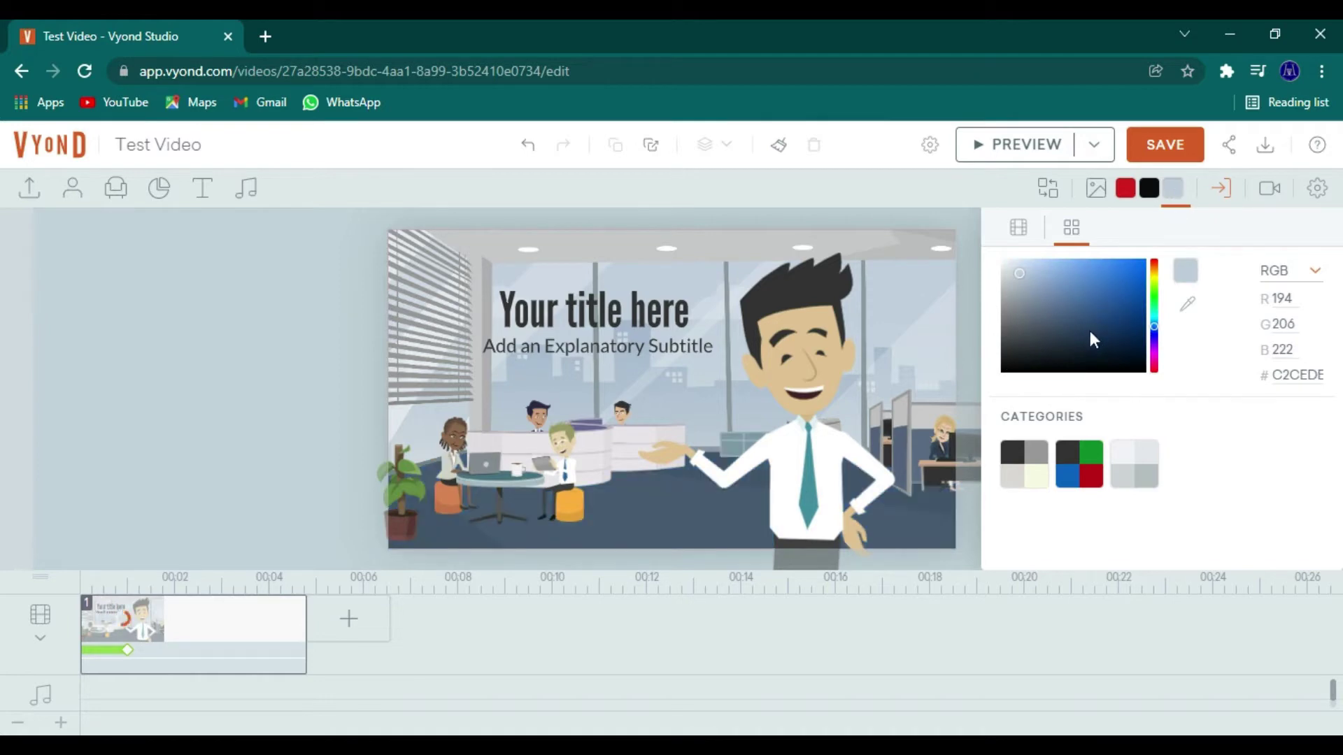
pyautogui.click(1155, 324)
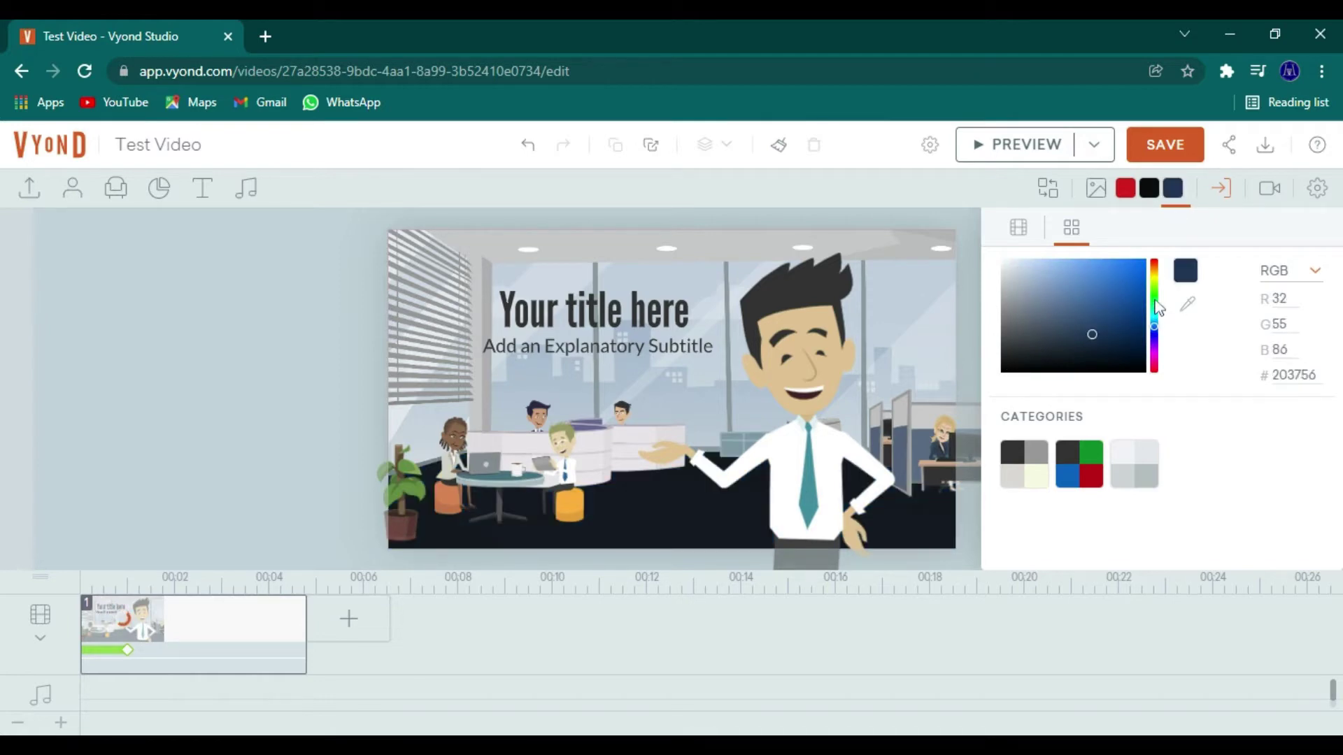
pyautogui.click(1155, 308)
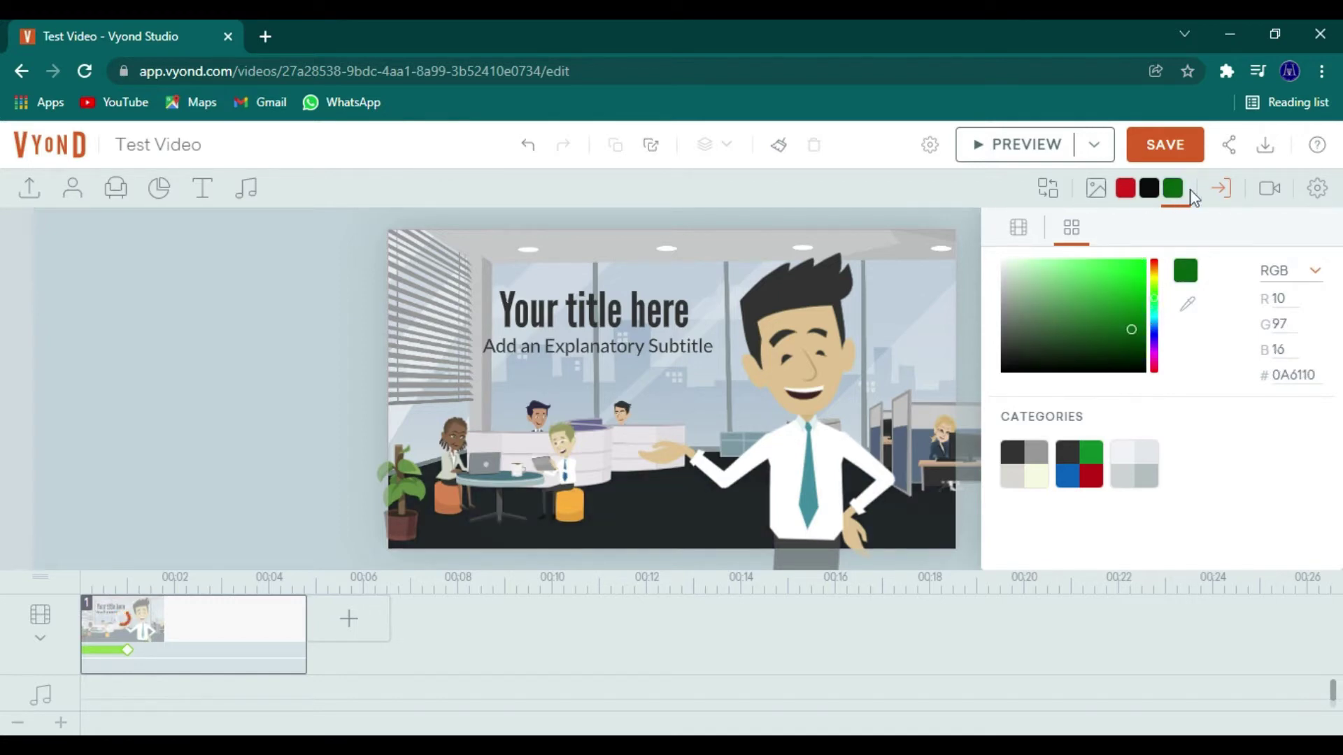
pyautogui.click(1172, 196)
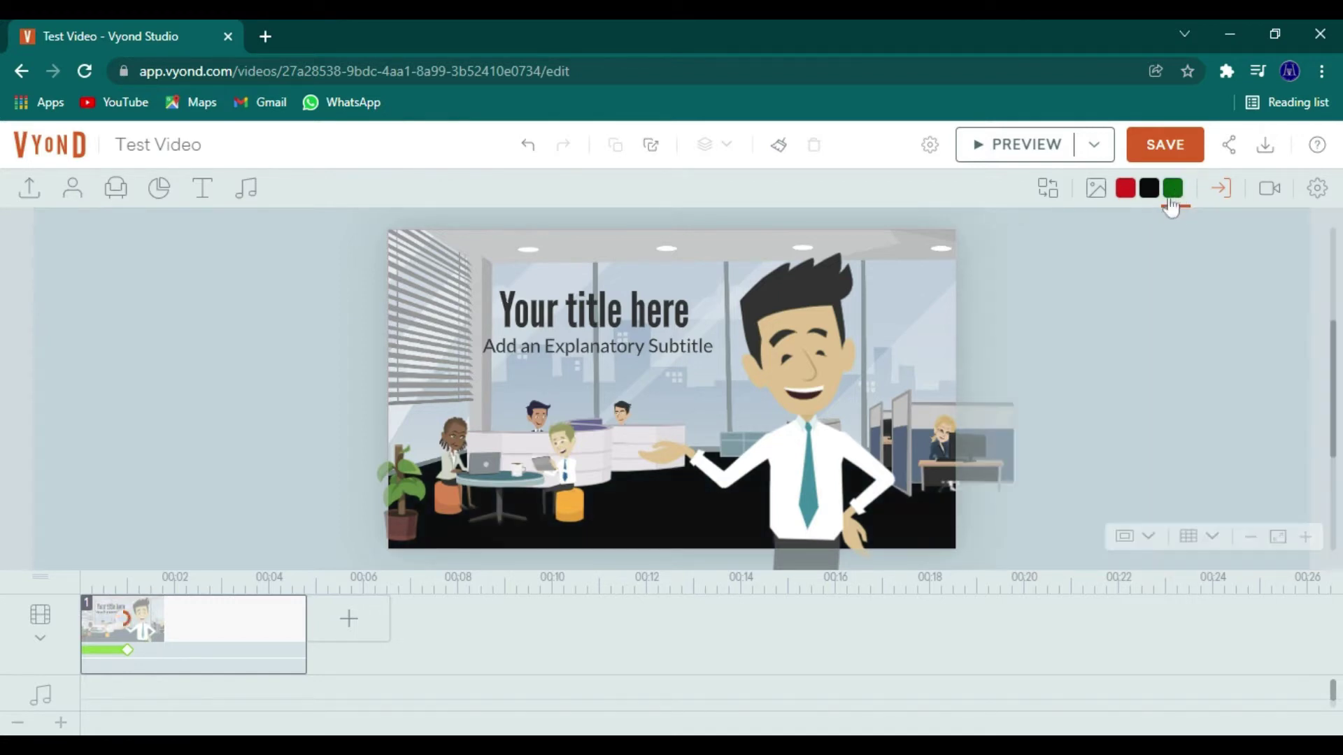
# Swap the office title scene for the Compressor room template found by searching 'room'
pyautogui.click(1224, 194)
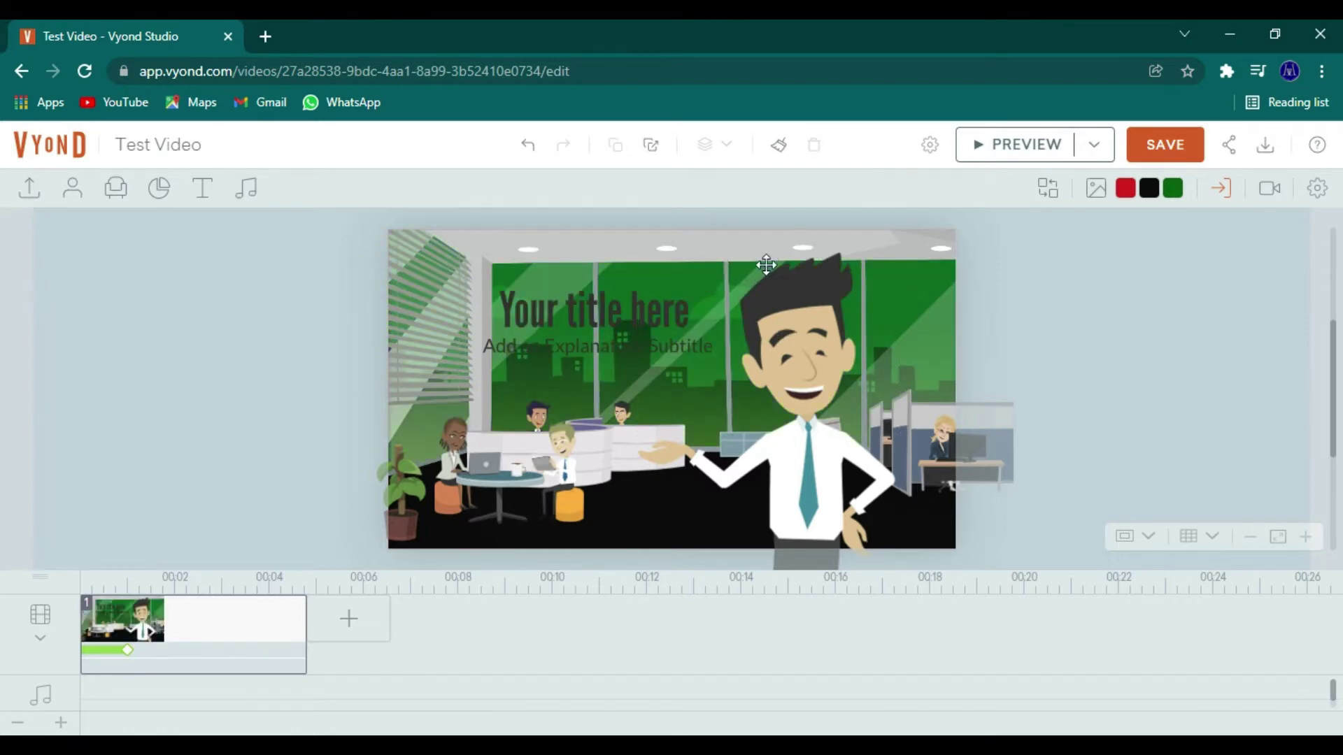
pyautogui.click(1048, 189)
pyautogui.click(521, 344)
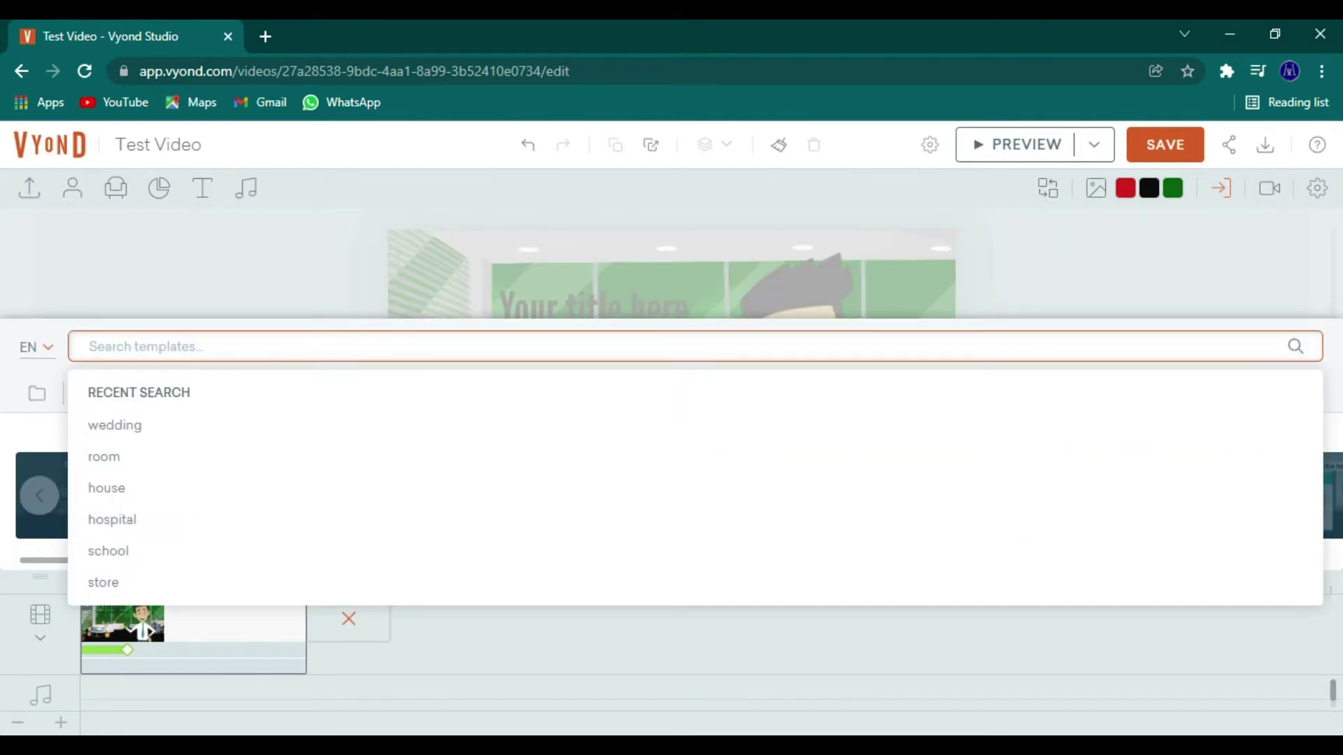
pyautogui.write('room')
pyautogui.press('Return')
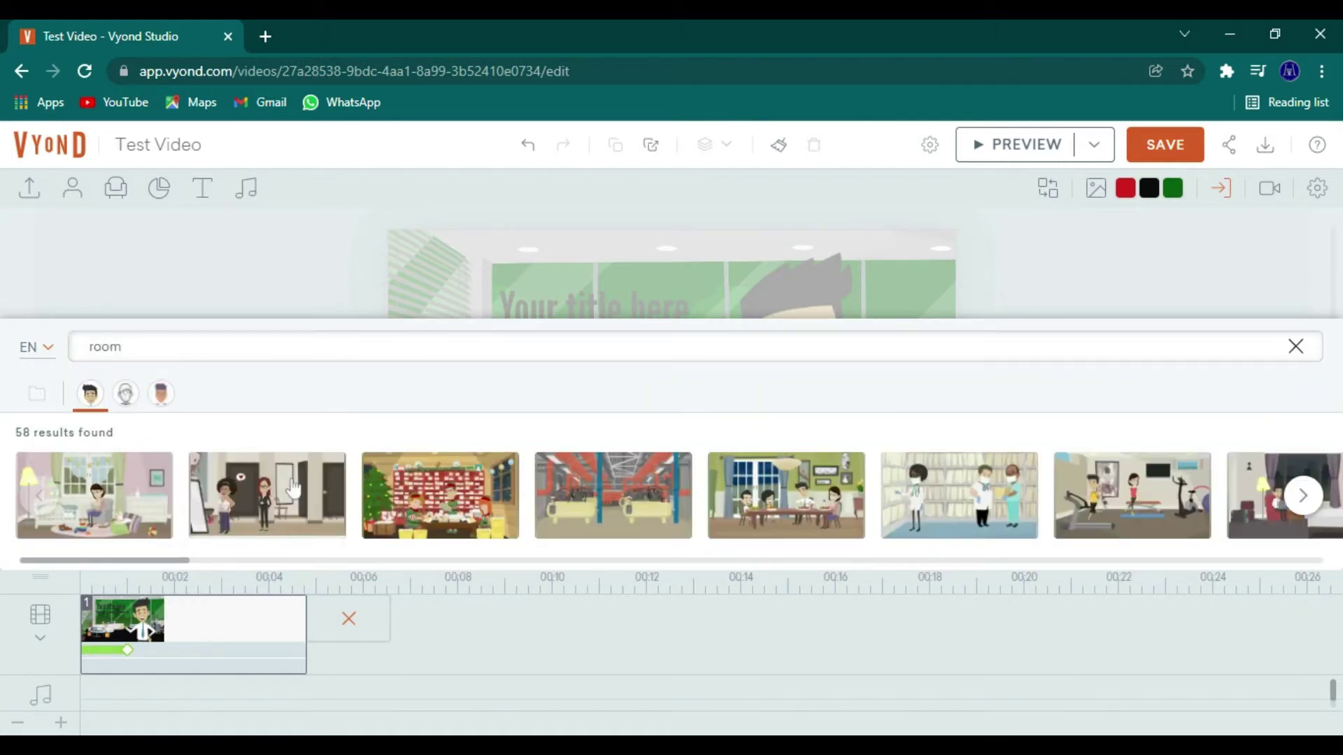
pyautogui.click(675, 498)
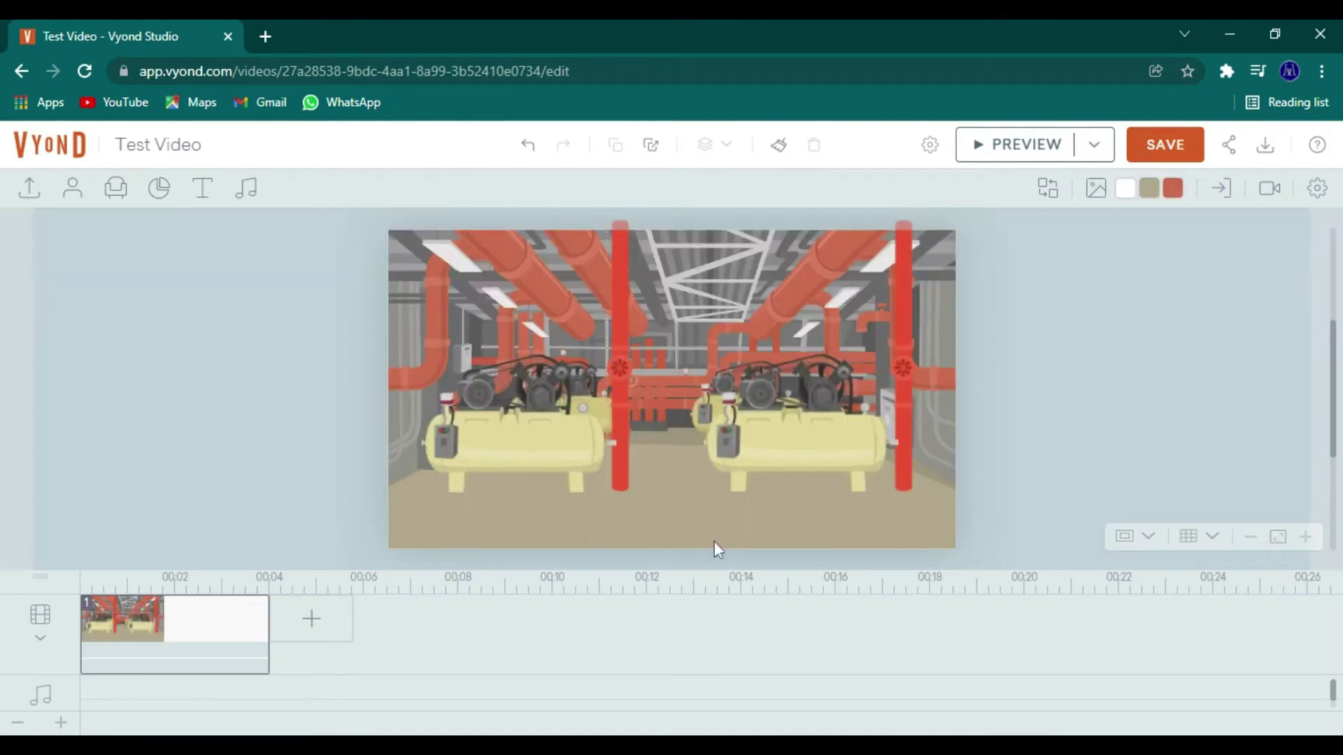
# Recolour the background's red accent colour to Contemporary light grey
pyautogui.scroll(3, 720, 540)
pyautogui.scroll(-3, 725, 540)
pyautogui.click(1172, 187)
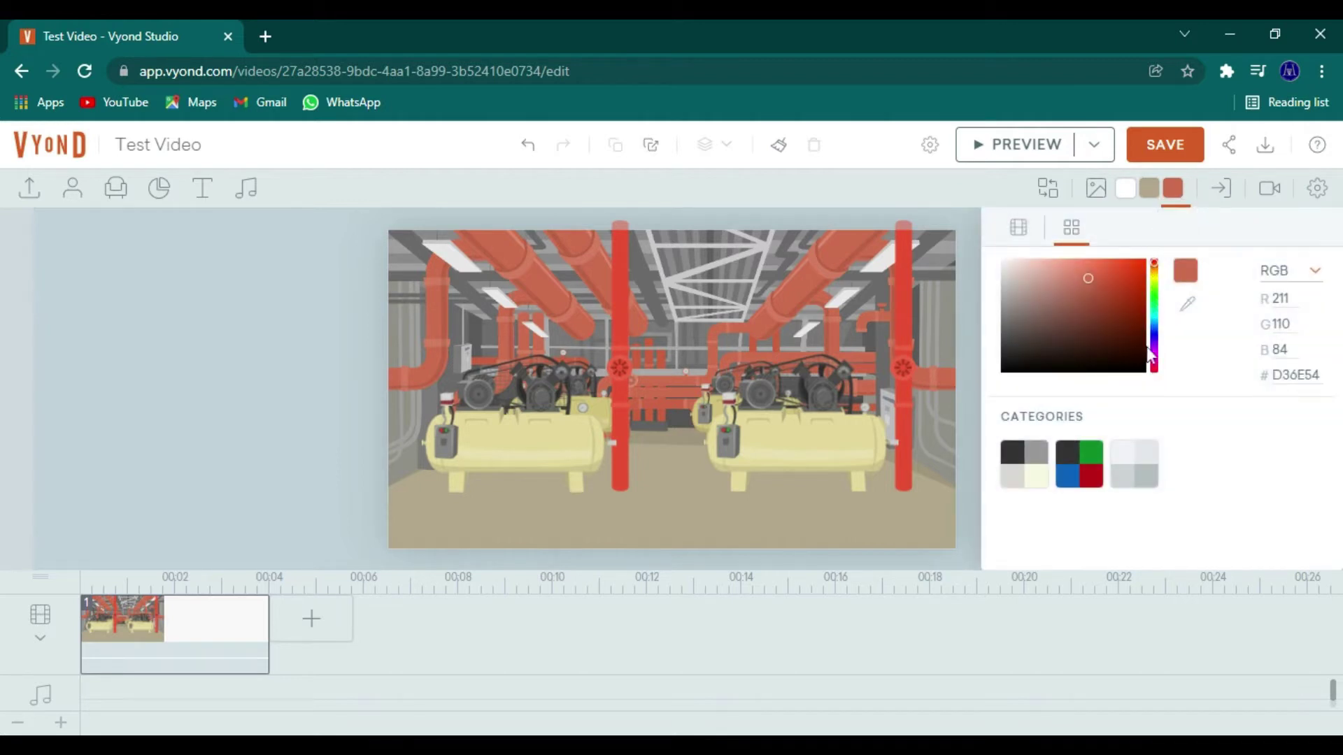
pyautogui.click(1144, 456)
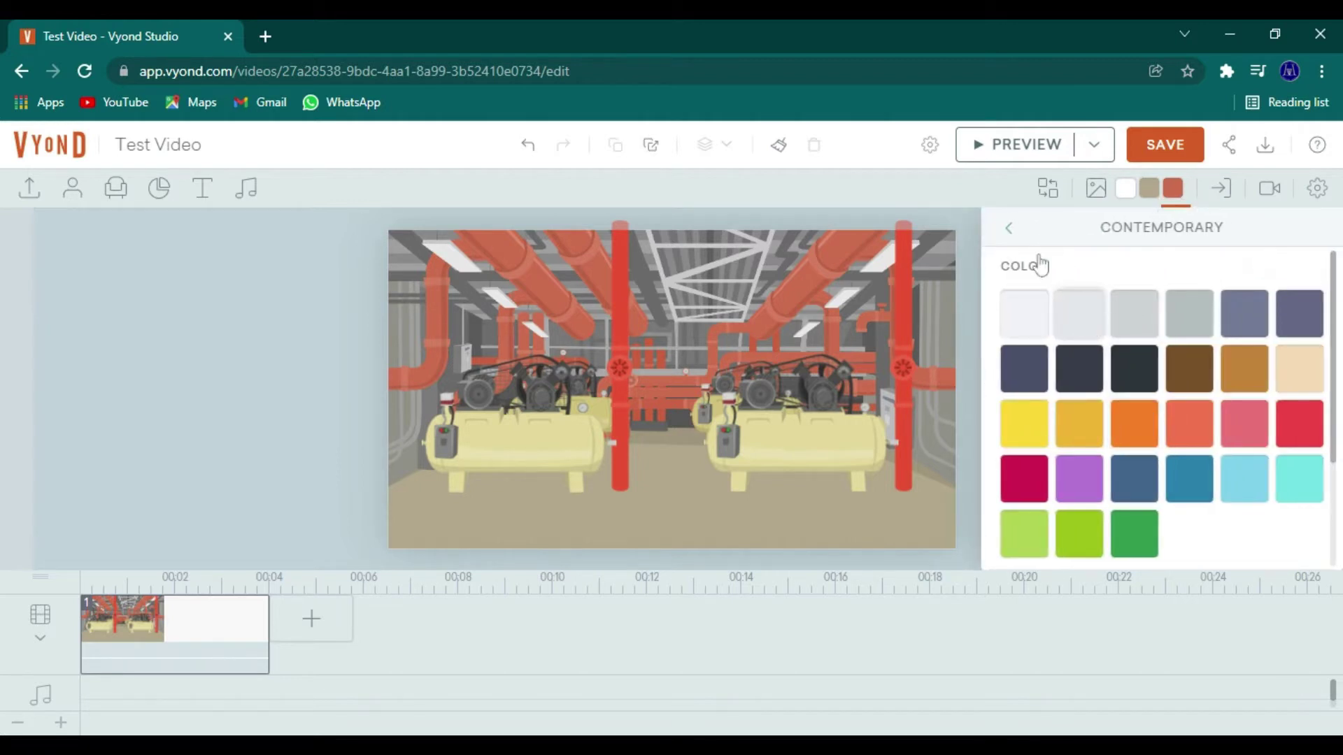
pyautogui.click(1079, 313)
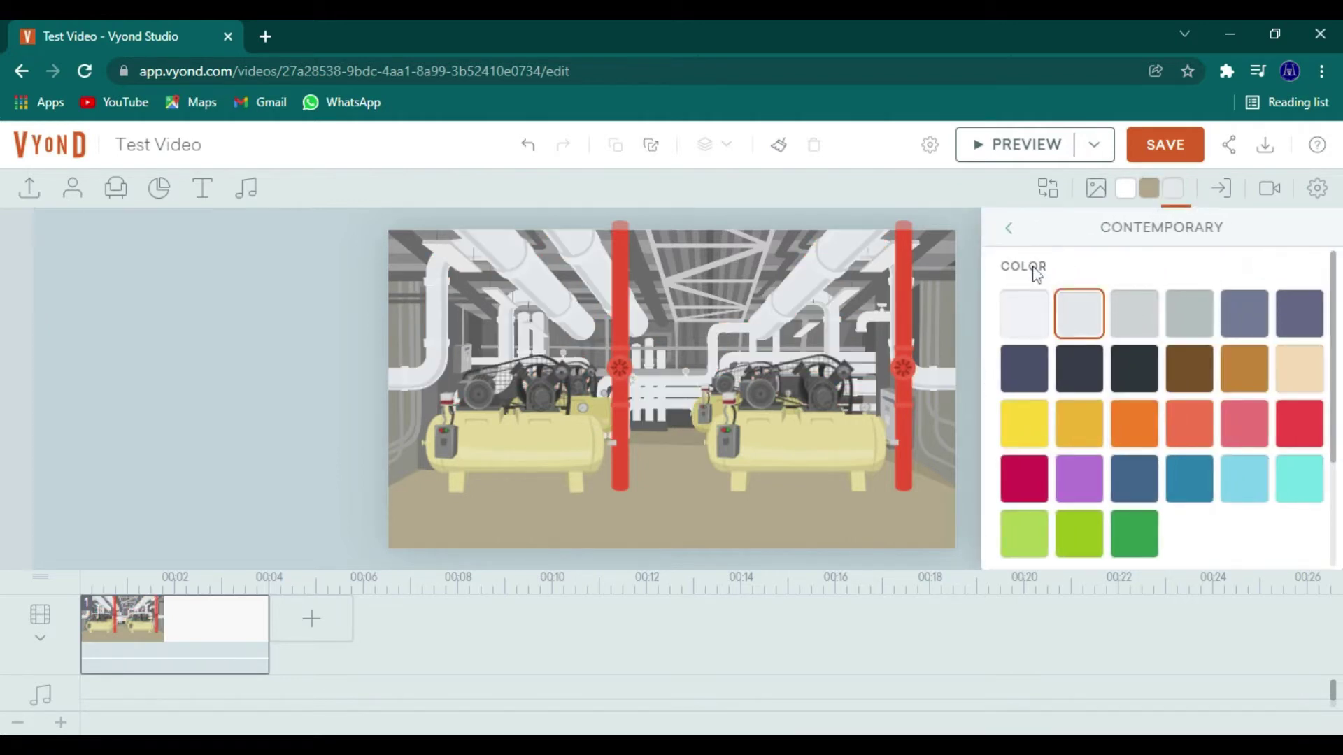
pyautogui.click(1008, 231)
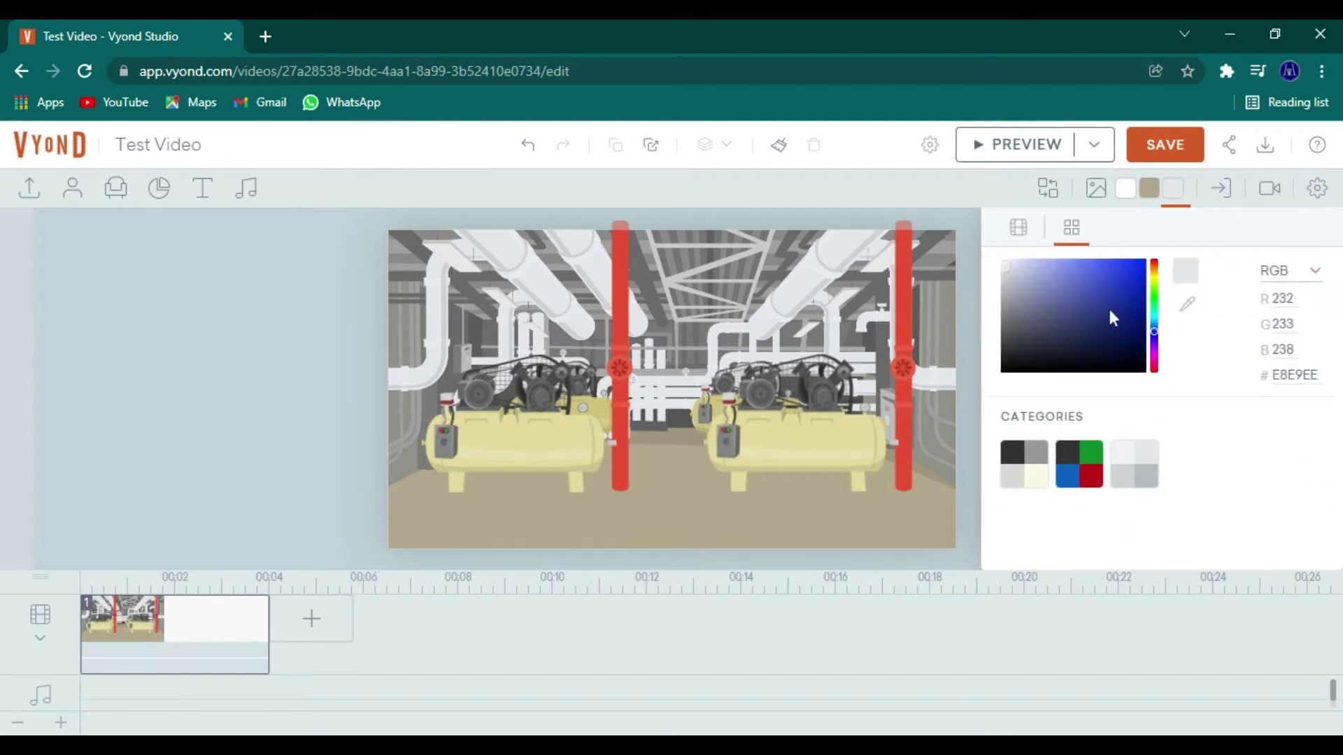
# Turn the right and middle upright red pipes the same light grey
pyautogui.click(901, 381)
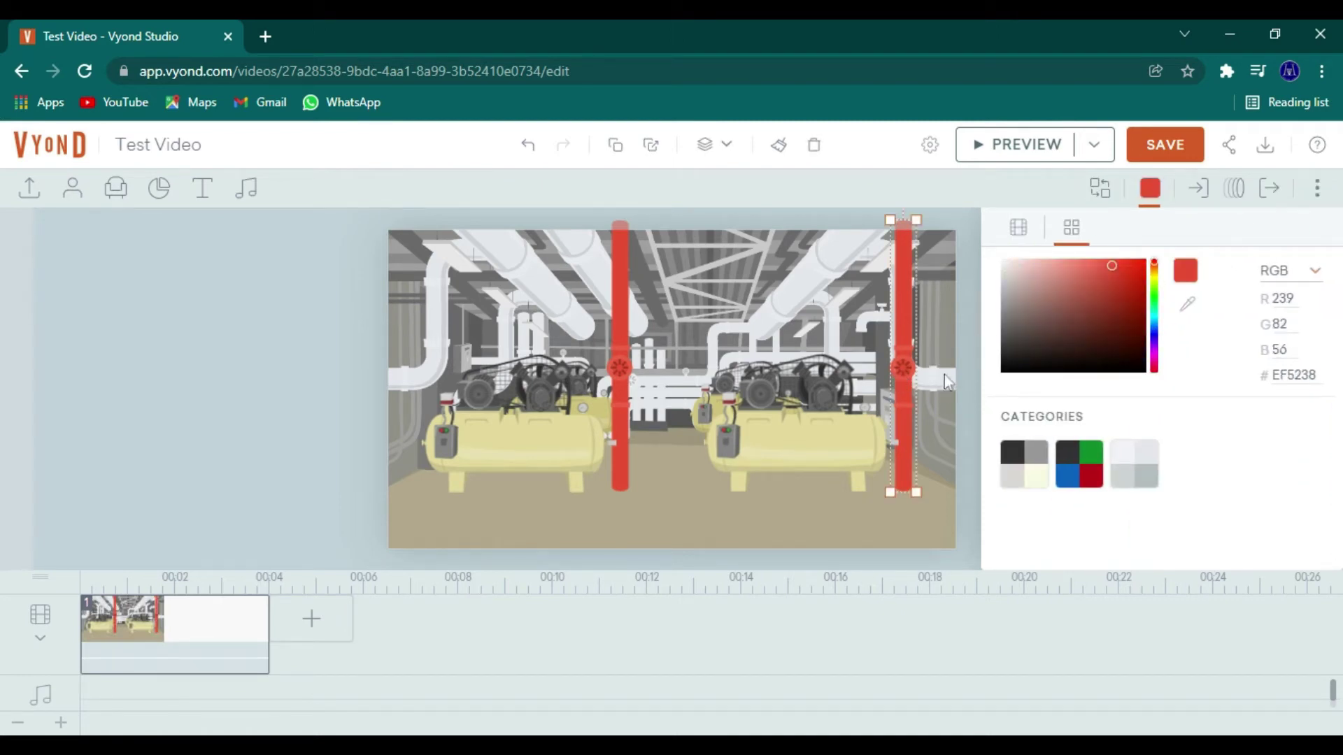
pyautogui.click(1151, 469)
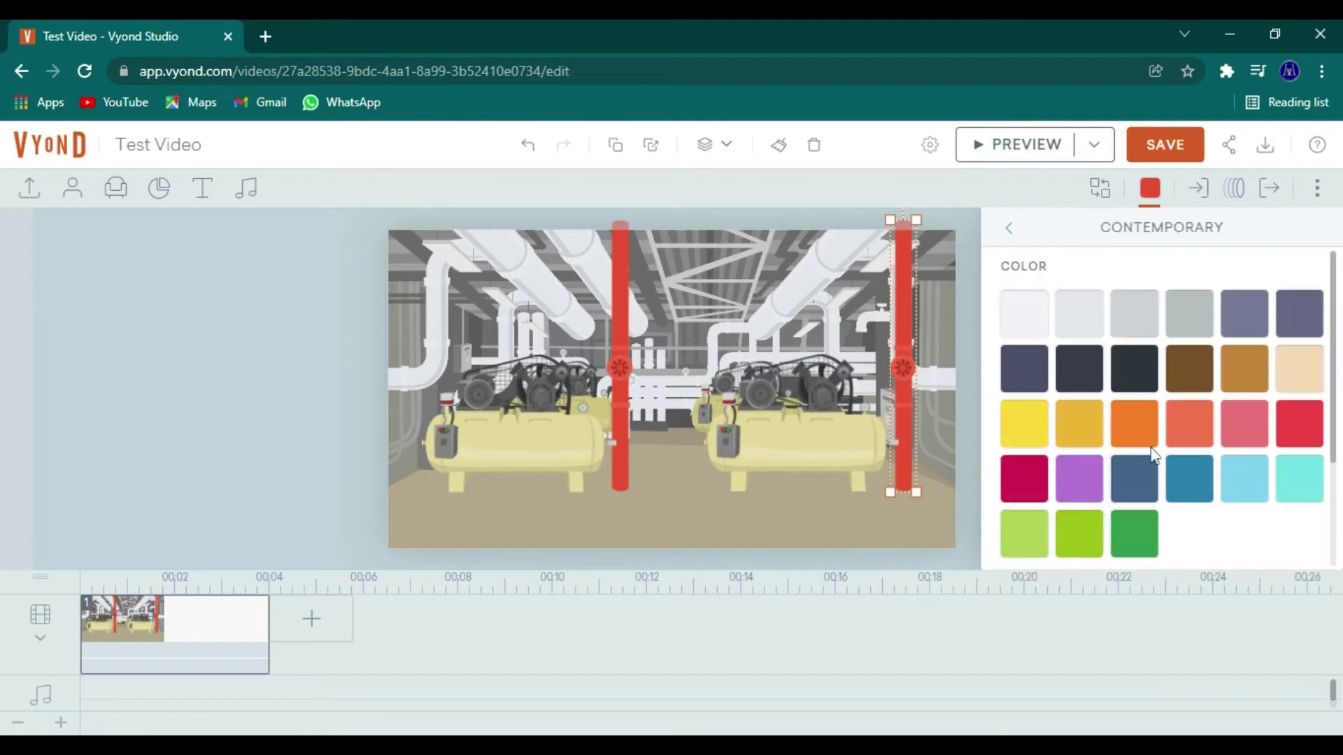
pyautogui.click(1183, 326)
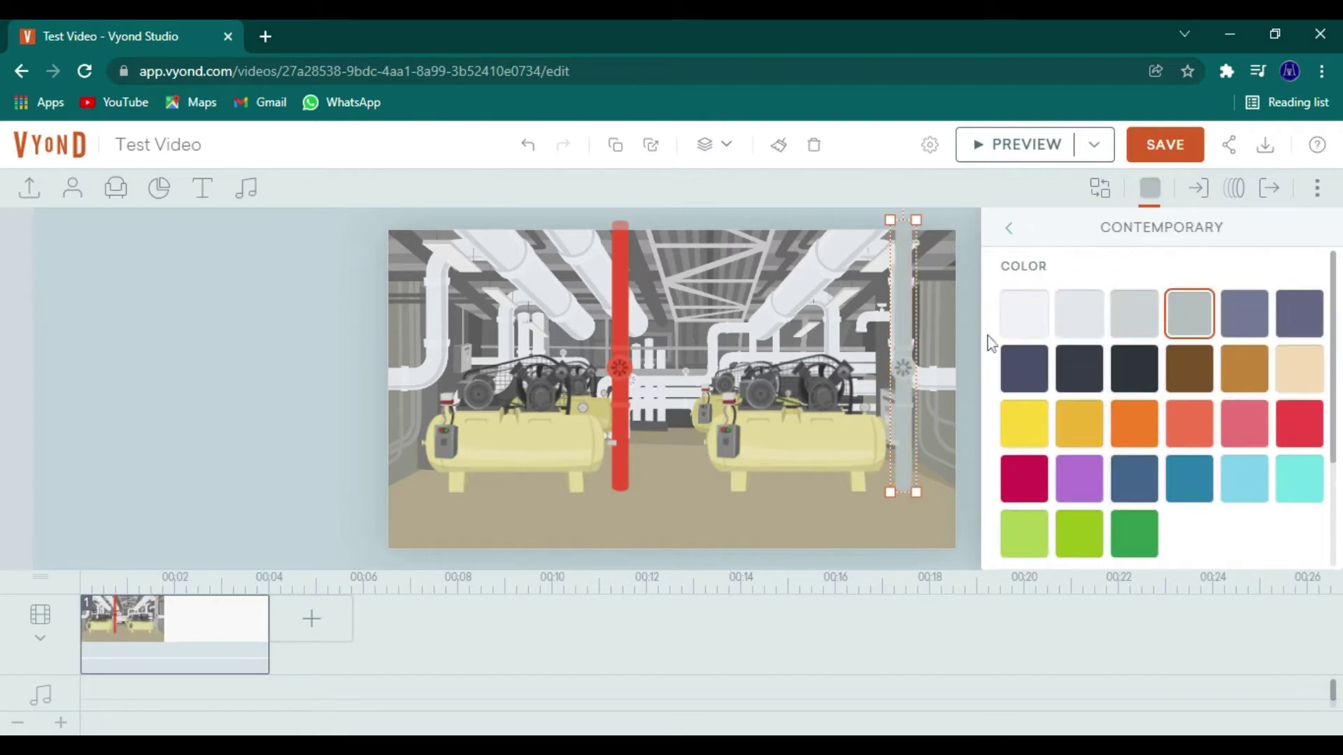
pyautogui.click(621, 373)
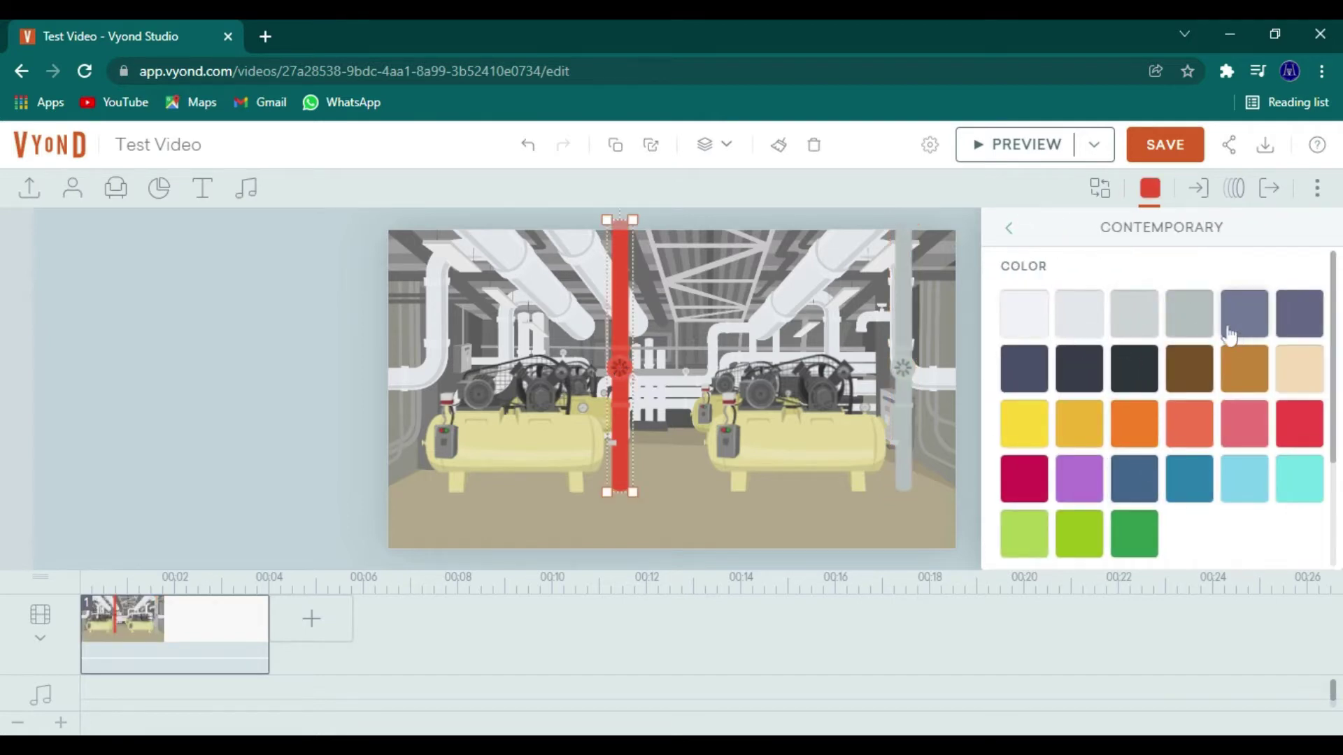
pyautogui.click(1191, 323)
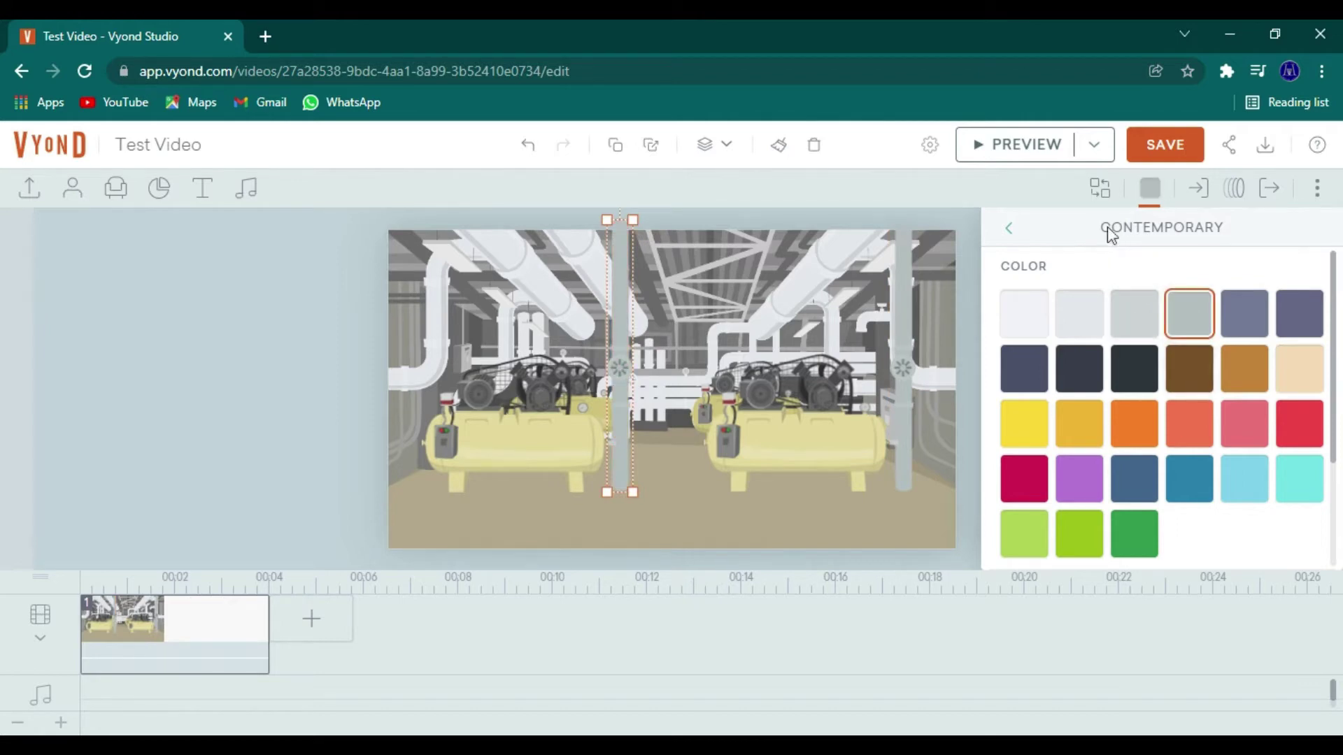
pyautogui.click(1008, 228)
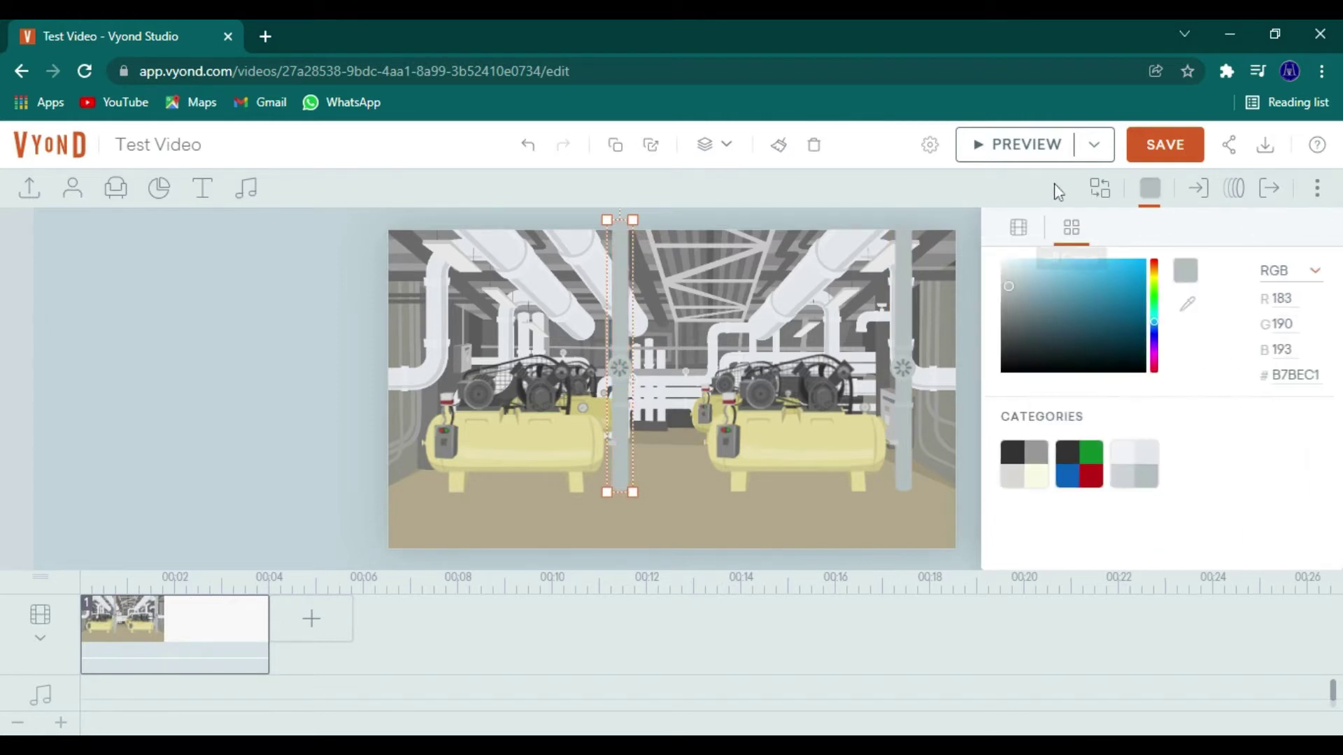
pyautogui.click(1149, 202)
pyautogui.click(785, 519)
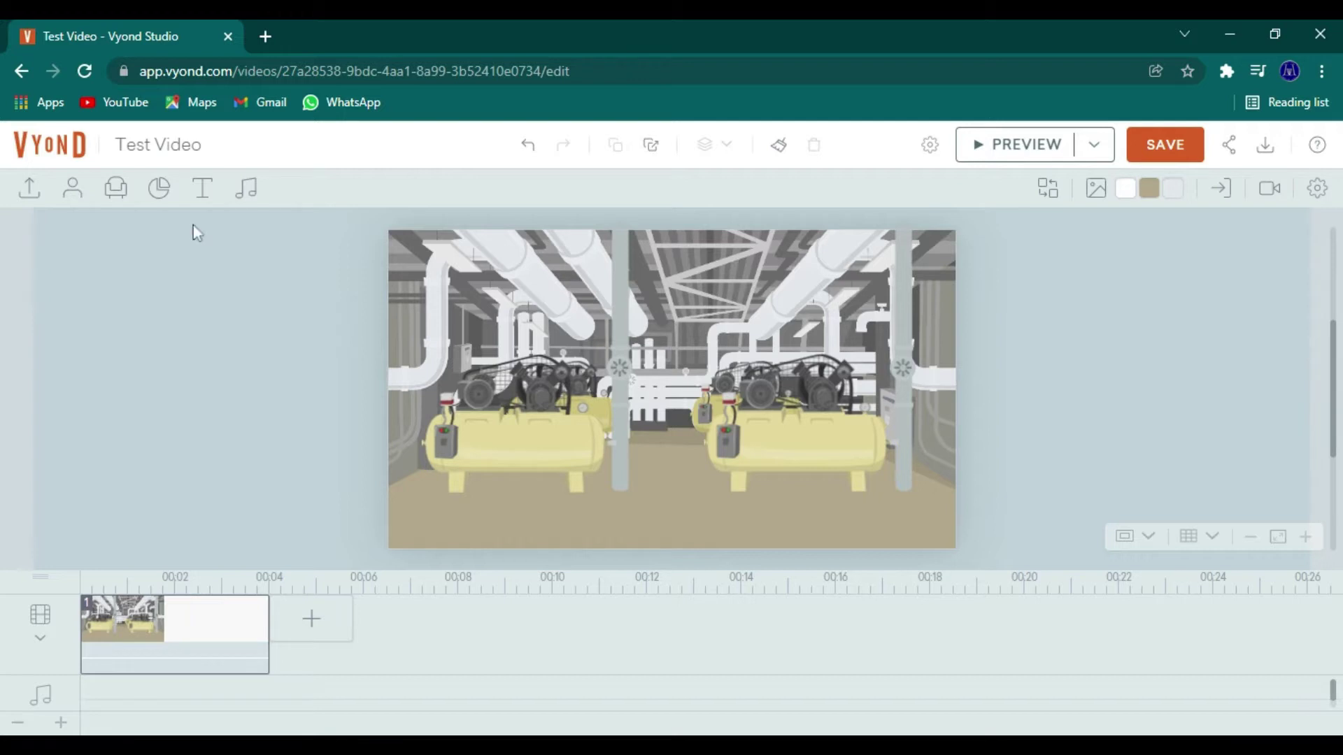
# Add the blue-overalls worker and the orange-suited worker from the Industrial characters
pyautogui.click(72, 189)
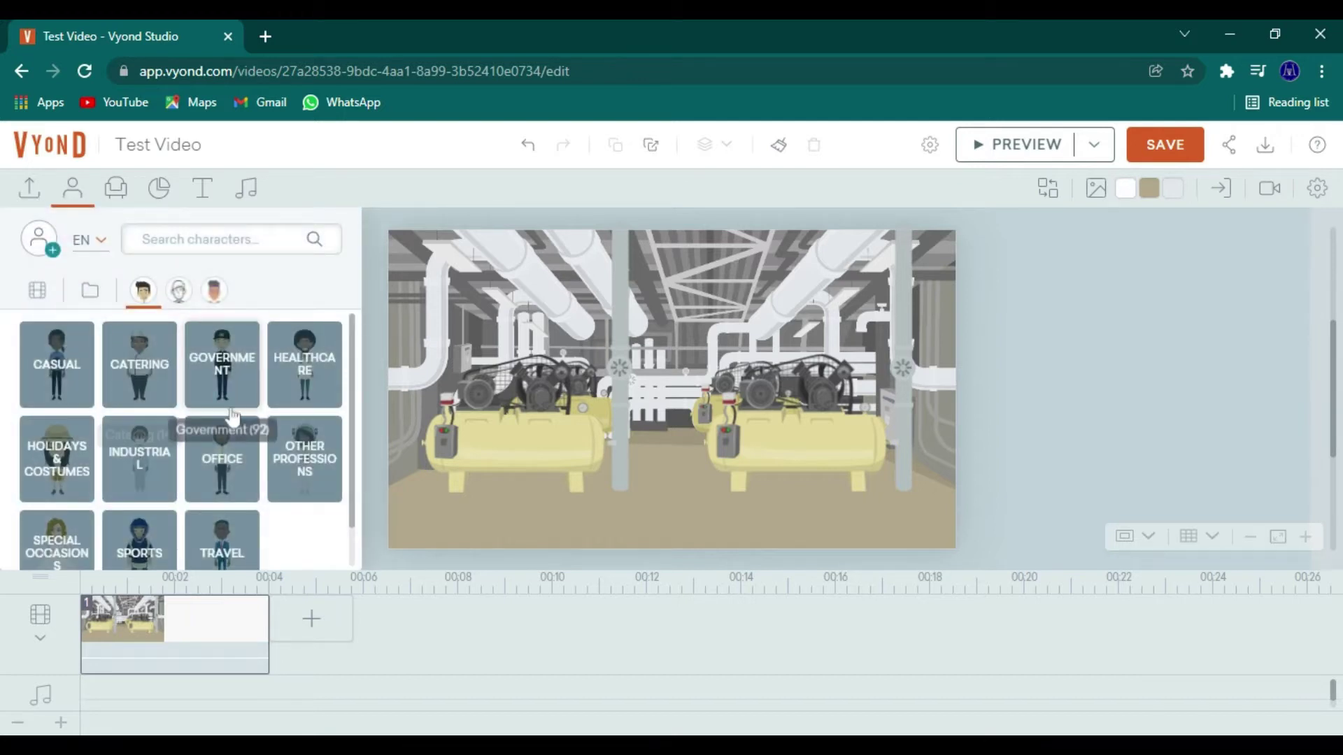
pyautogui.click(299, 477)
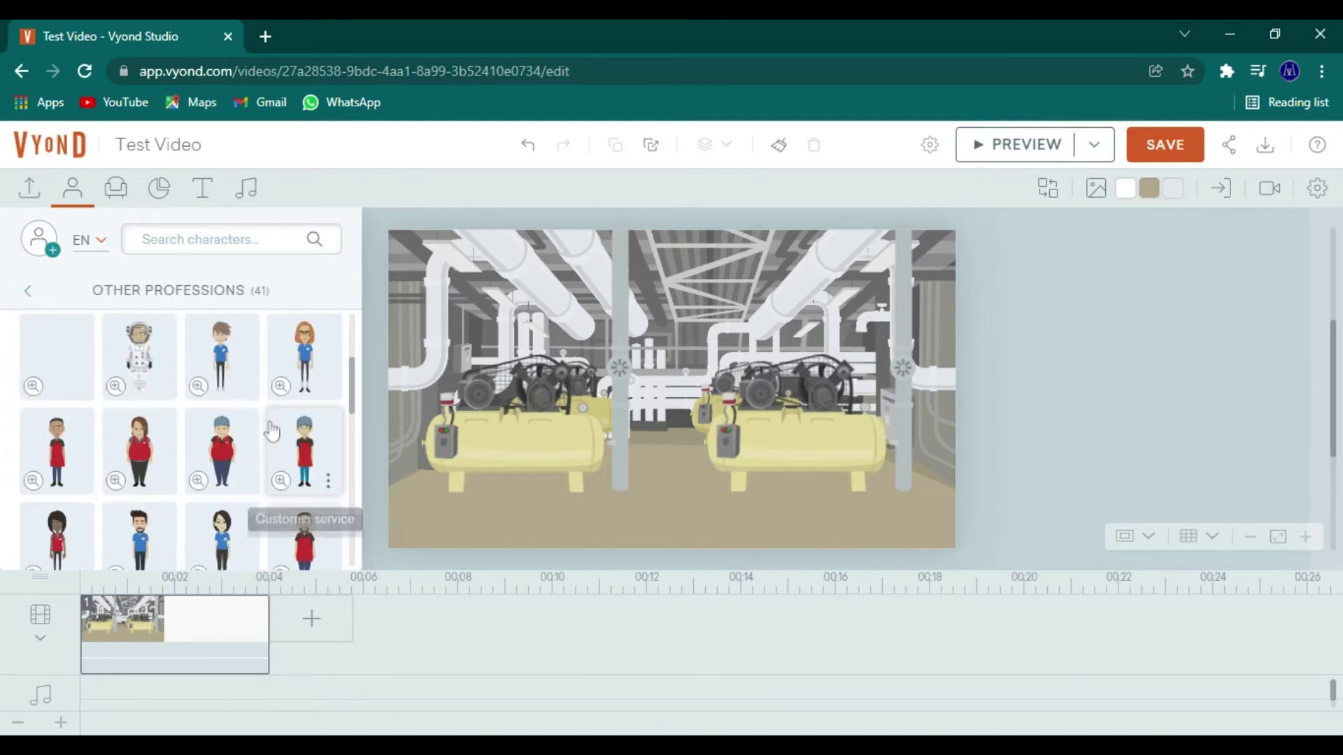
pyautogui.scroll(-5, 272, 432)
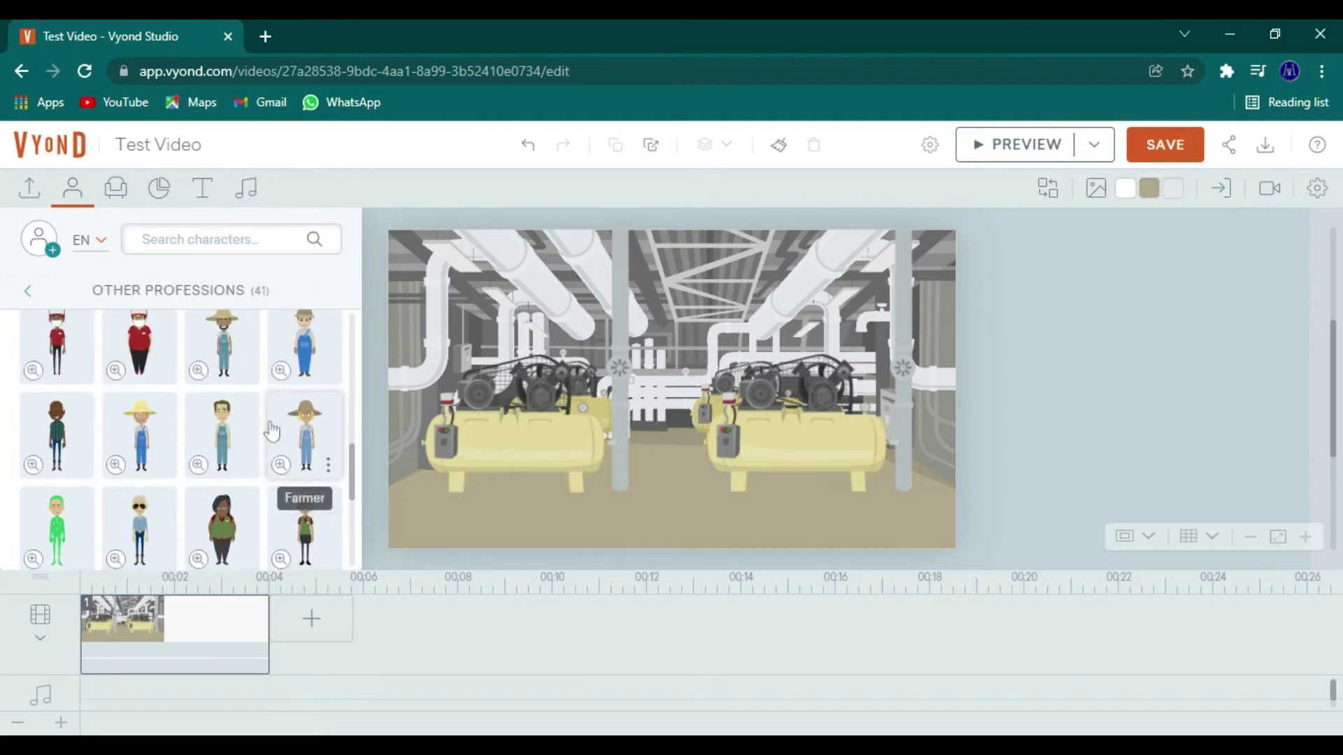
pyautogui.scroll(-5, 272, 432)
pyautogui.scroll(4, 270, 429)
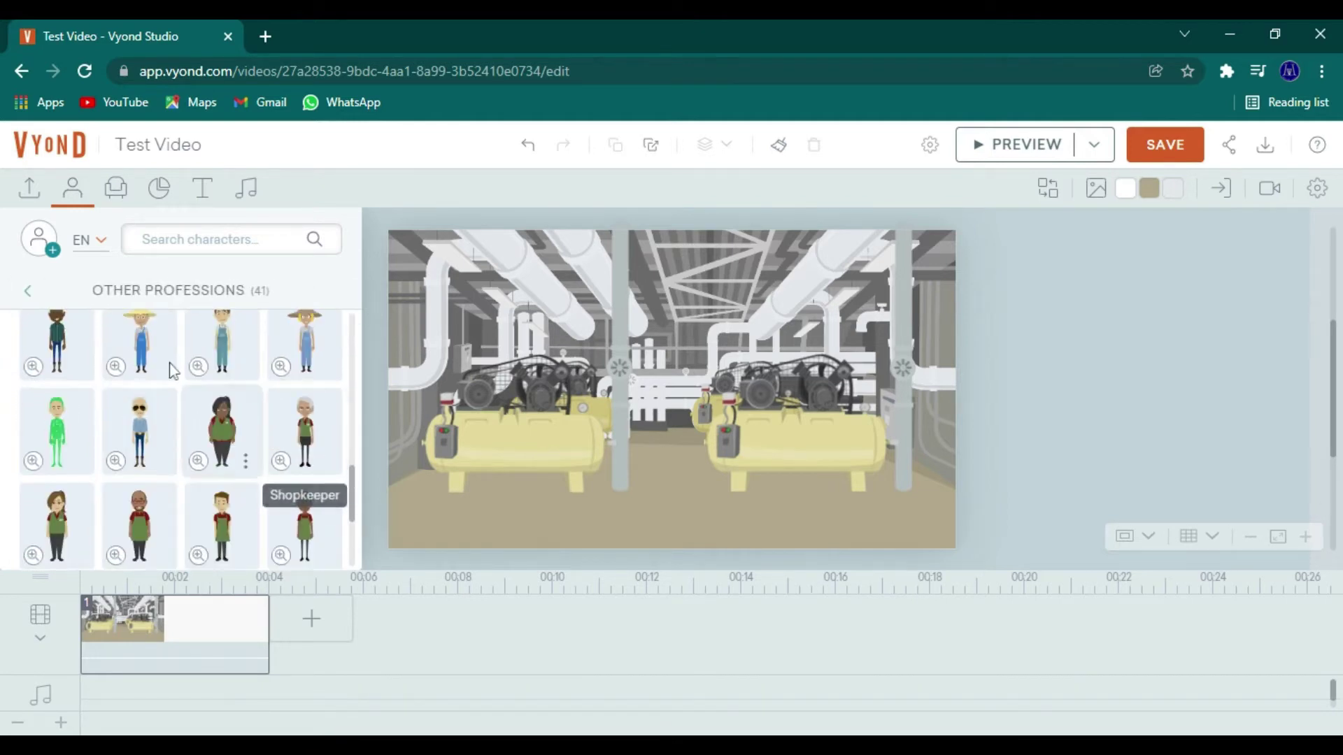
pyautogui.click(35, 288)
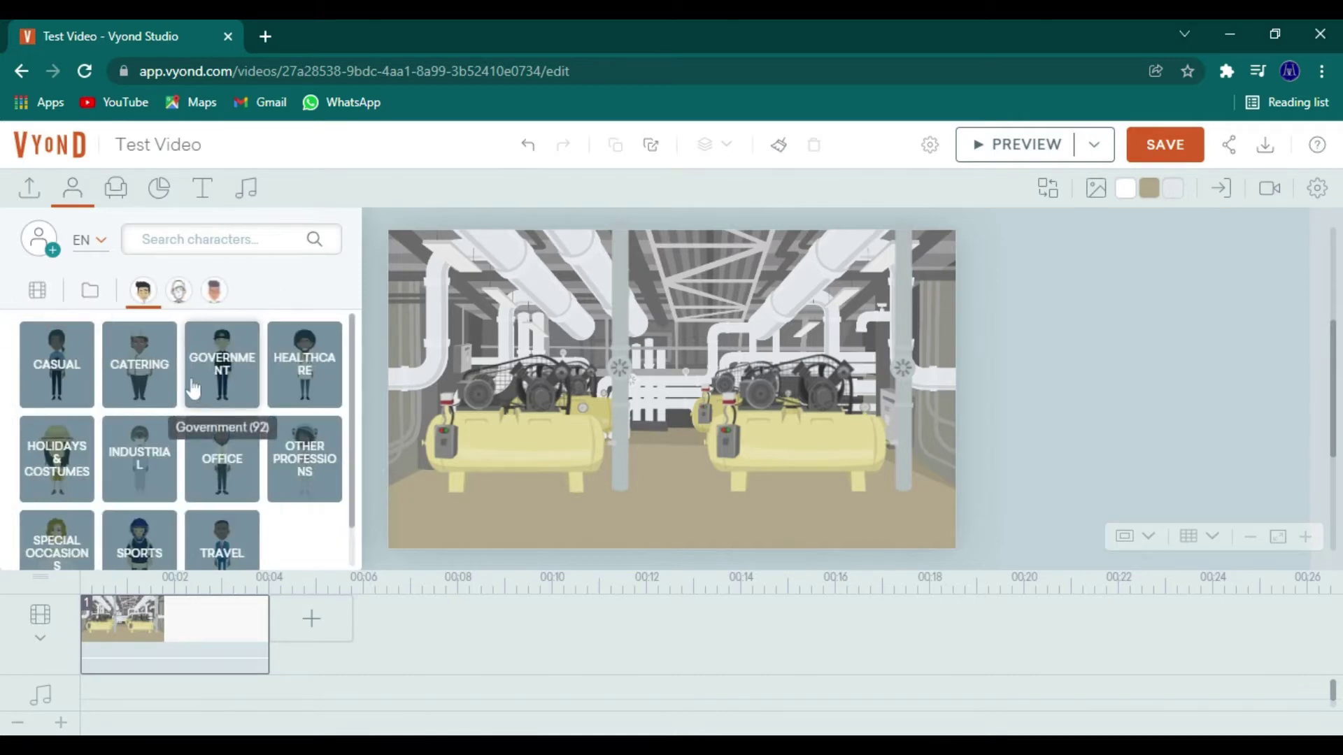
pyautogui.click(143, 478)
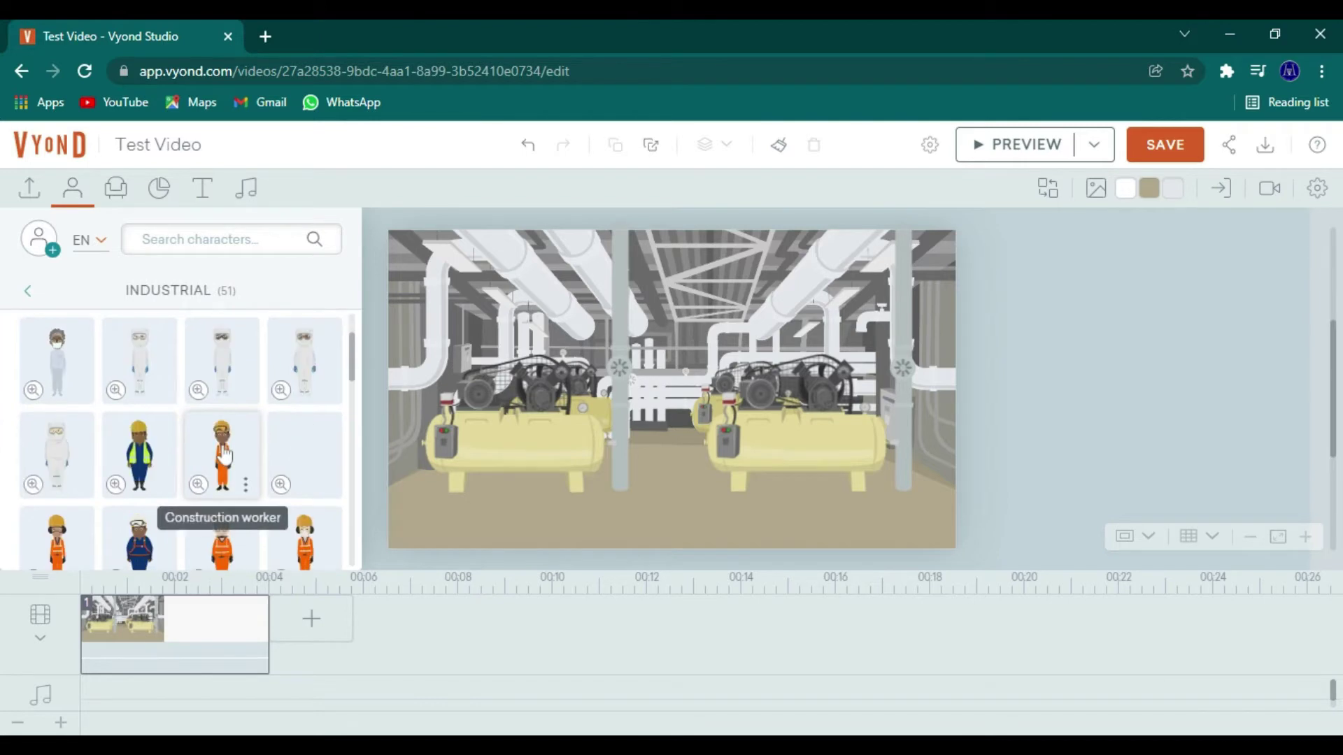
pyautogui.scroll(-1, 224, 456)
pyautogui.click(137, 458)
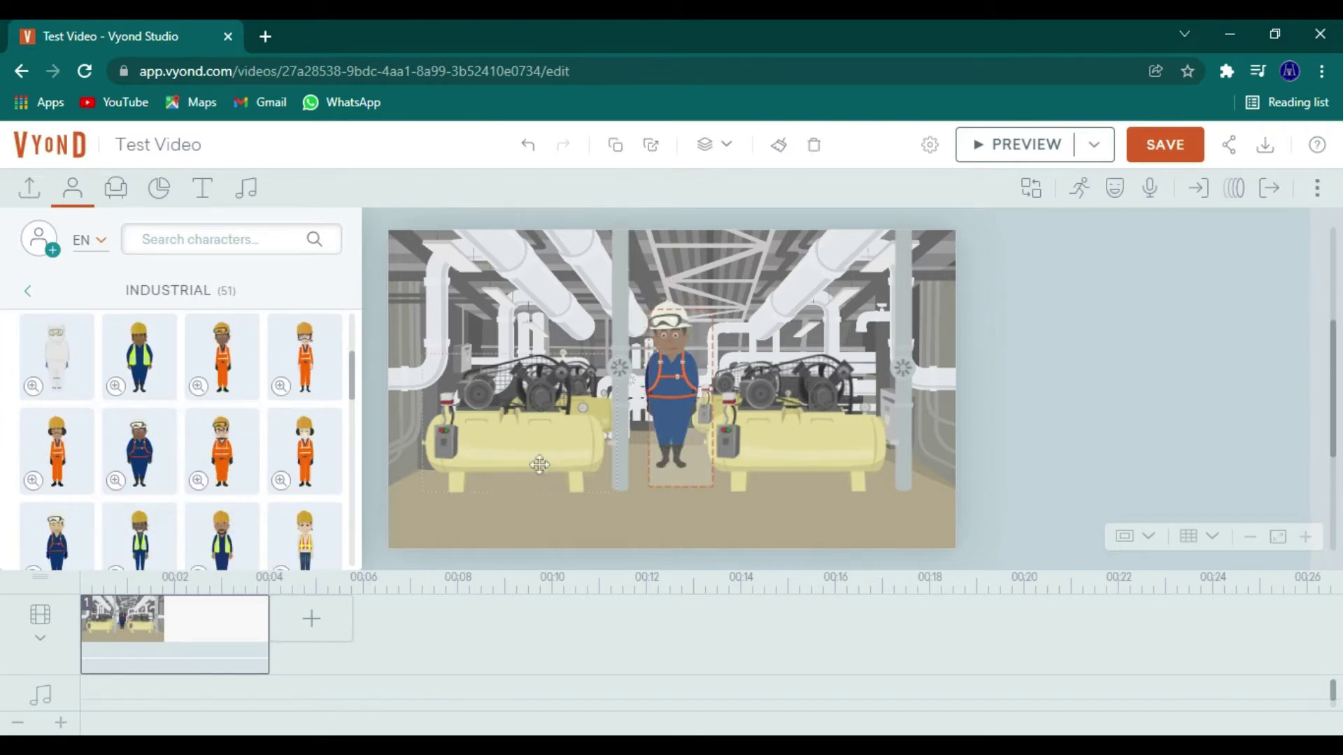
pyautogui.click(222, 451)
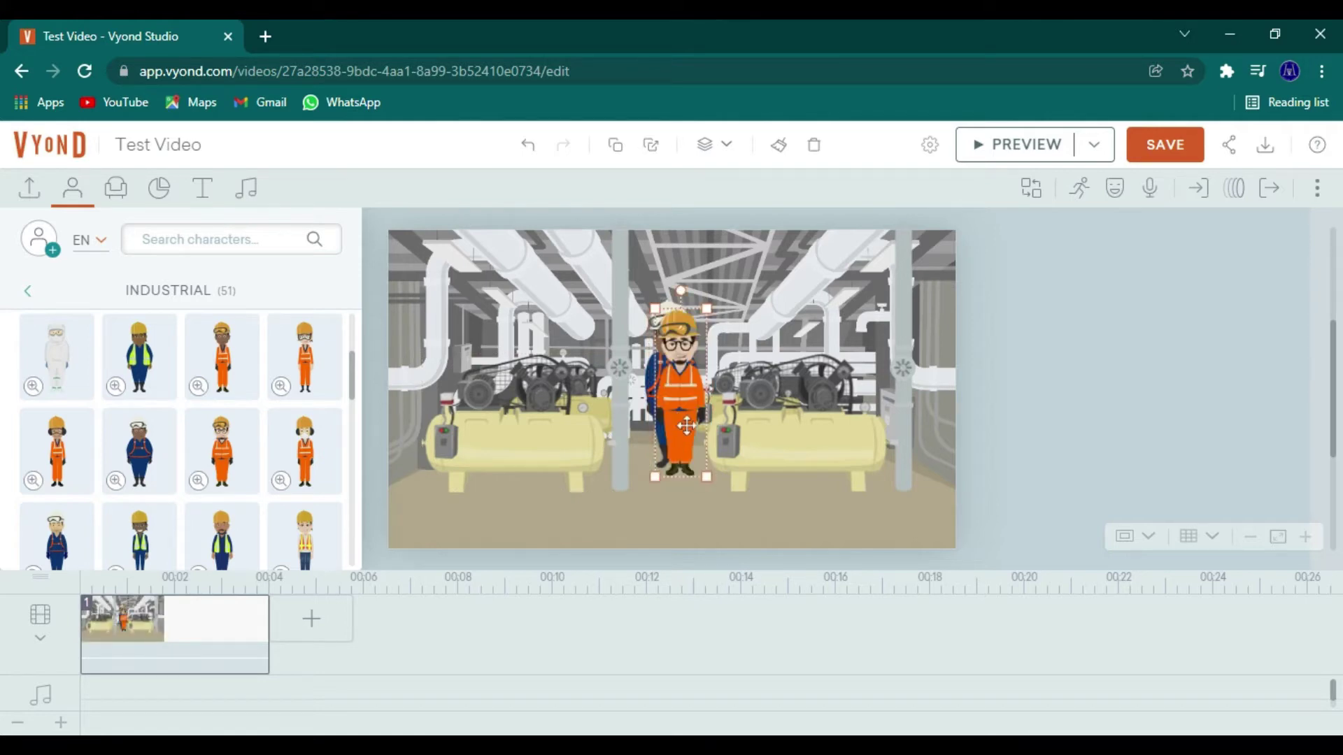
# Place the blue worker at the left compressor and the orange worker beside the right one
pyautogui.moveTo(687, 425); pyautogui.dragTo(801, 455)
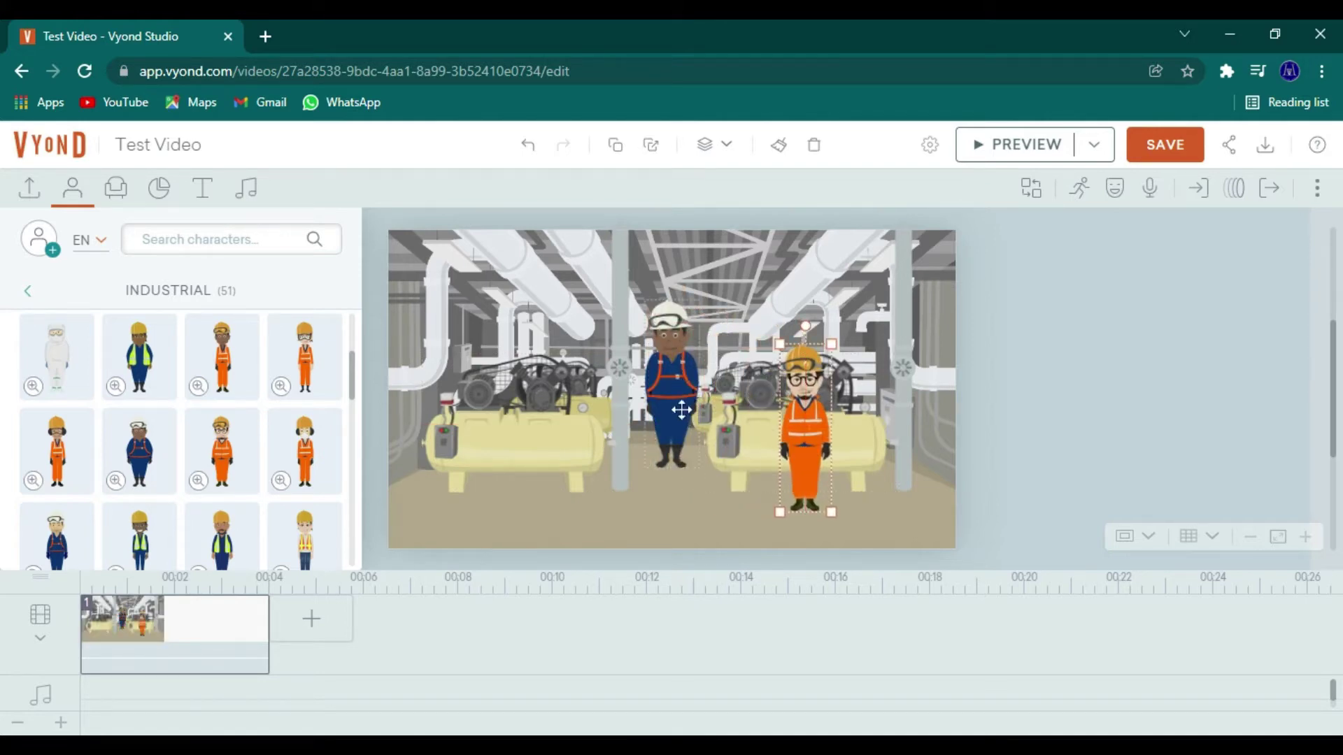
pyautogui.moveTo(679, 411); pyautogui.dragTo(552, 463)
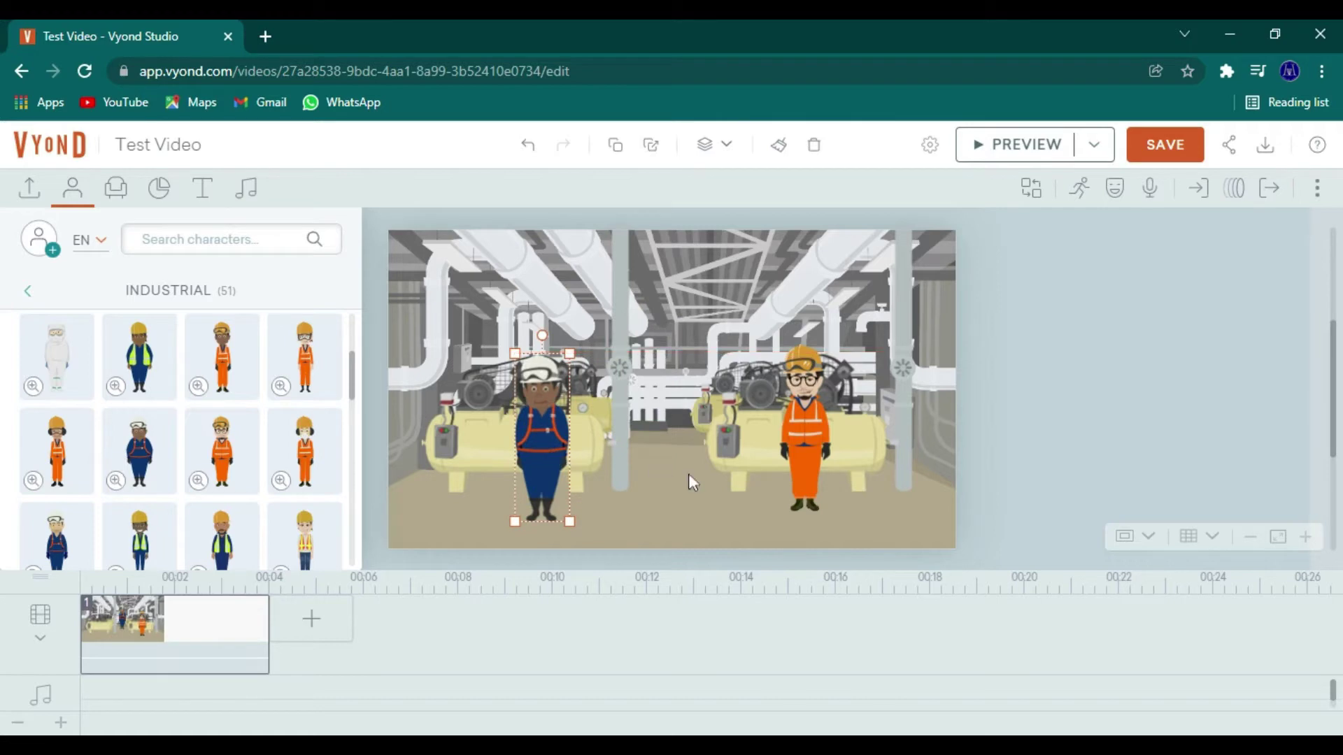
pyautogui.moveTo(811, 469); pyautogui.dragTo(807, 474)
pyautogui.click(1168, 484)
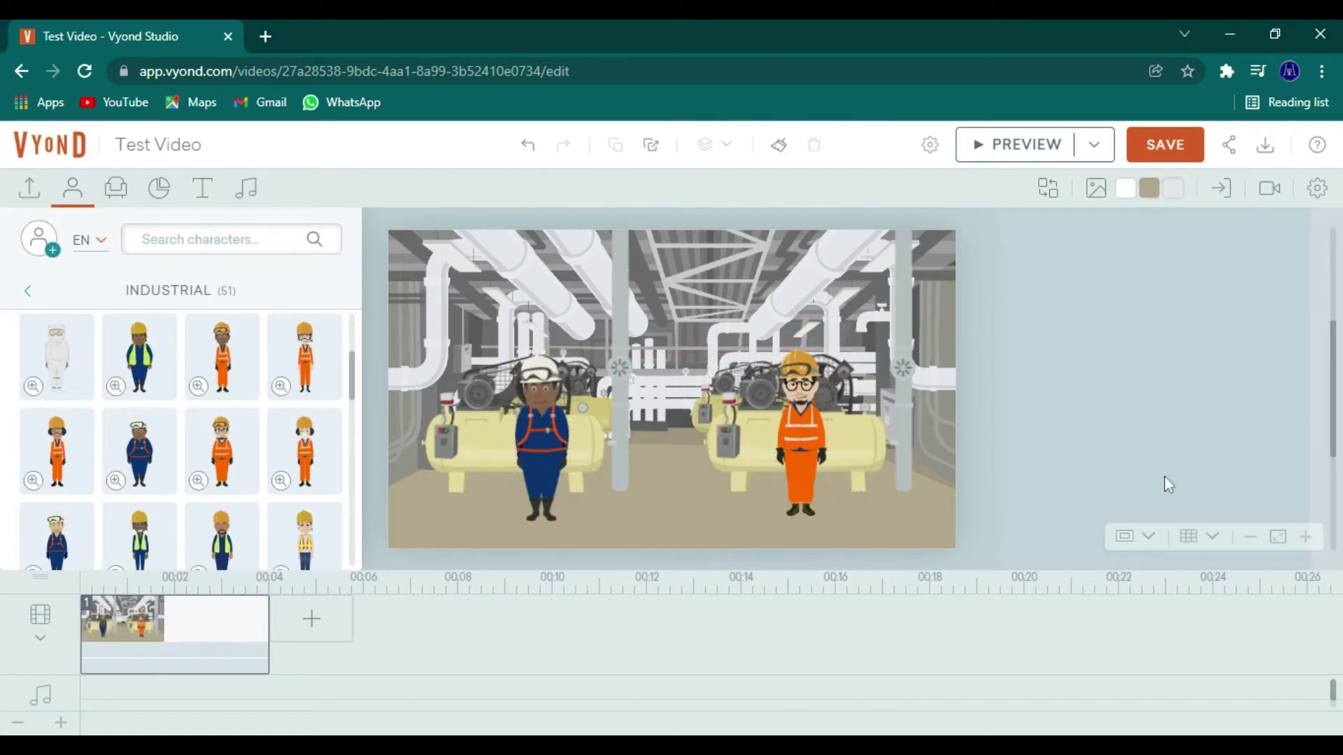
pyautogui.click(72, 188)
# Give the left blue-overalls worker the 'Walking - Hand in pocket' action from a walking search
pyautogui.click(544, 449)
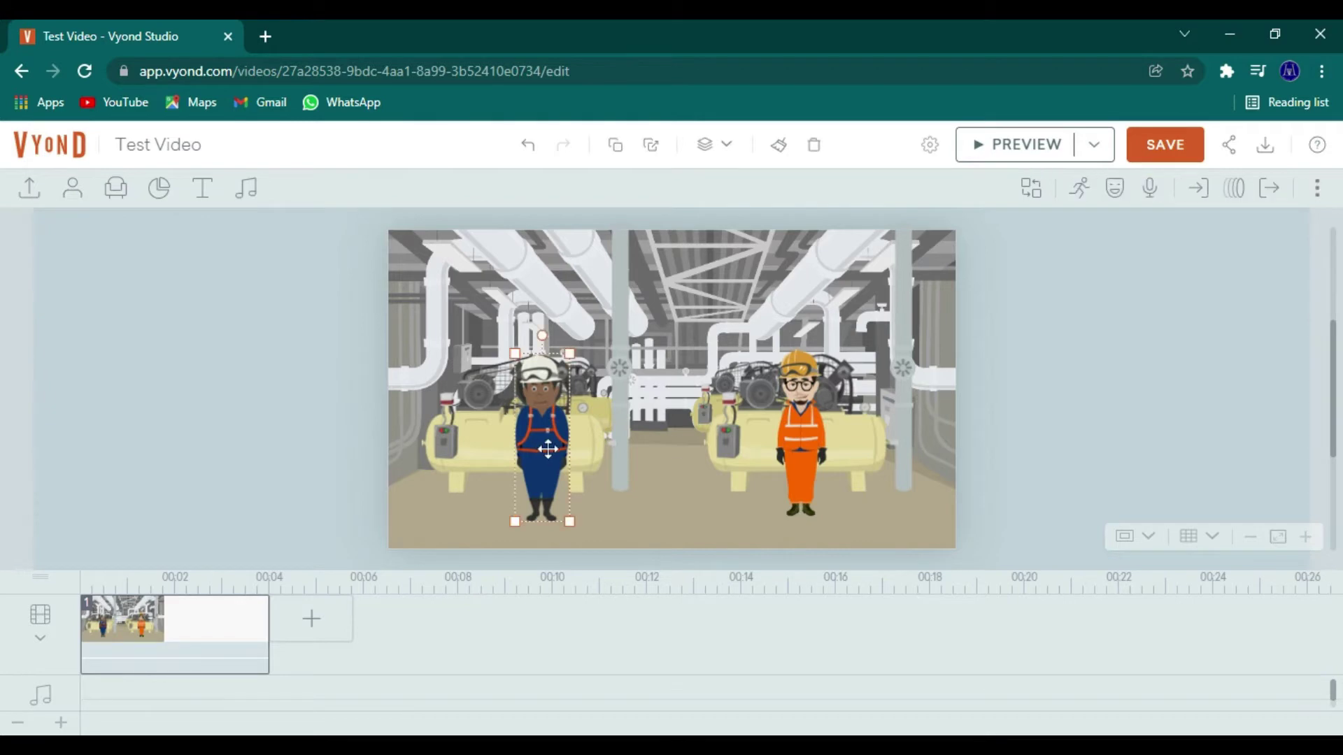
pyautogui.click(1079, 191)
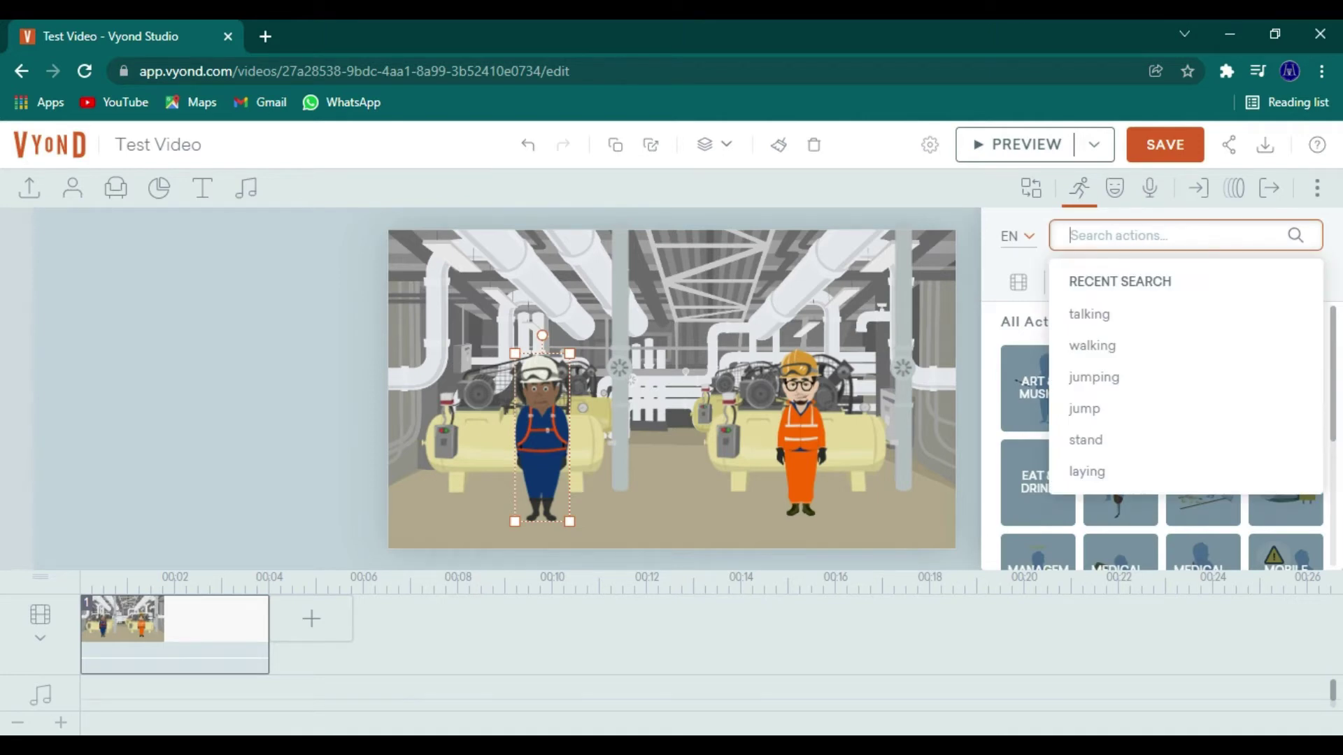
pyautogui.click(1101, 352)
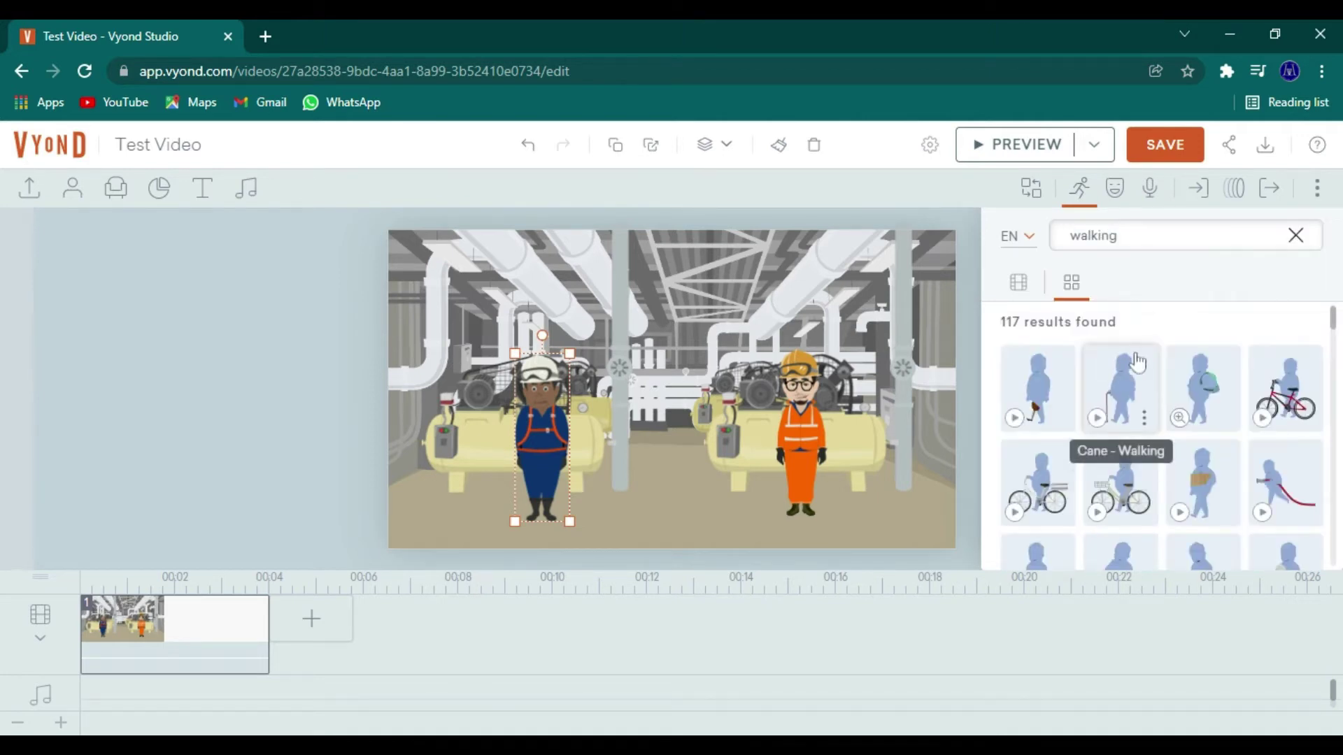
pyautogui.scroll(-2, 1223, 480)
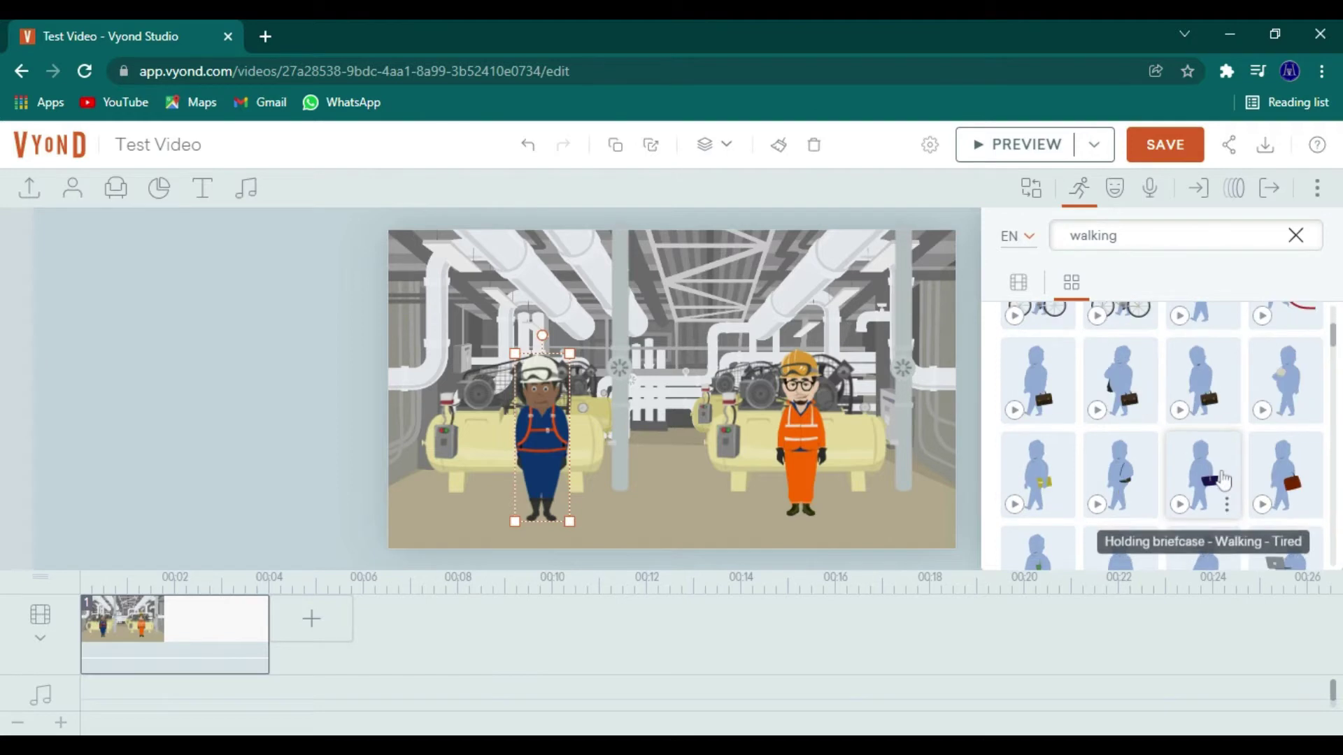
pyautogui.scroll(-4, 1223, 480)
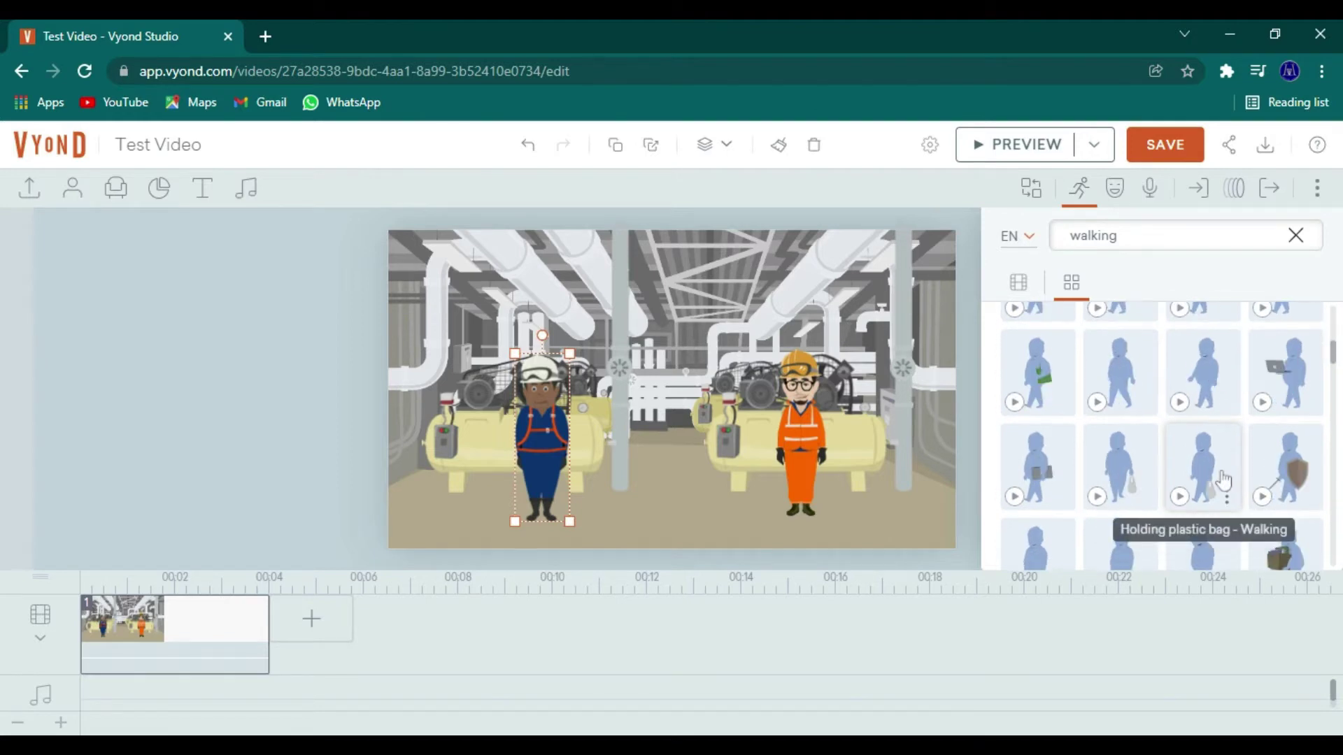
pyautogui.scroll(-4, 1223, 480)
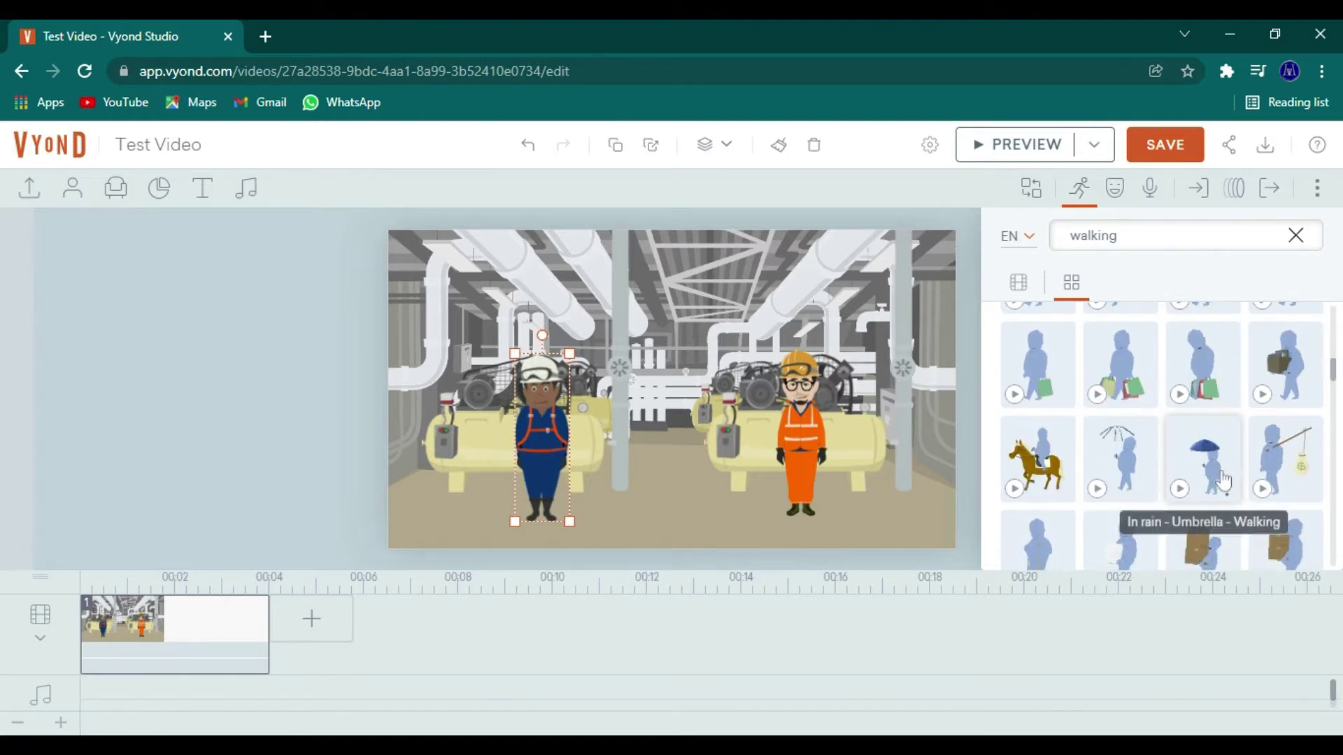
pyautogui.scroll(-3, 1223, 480)
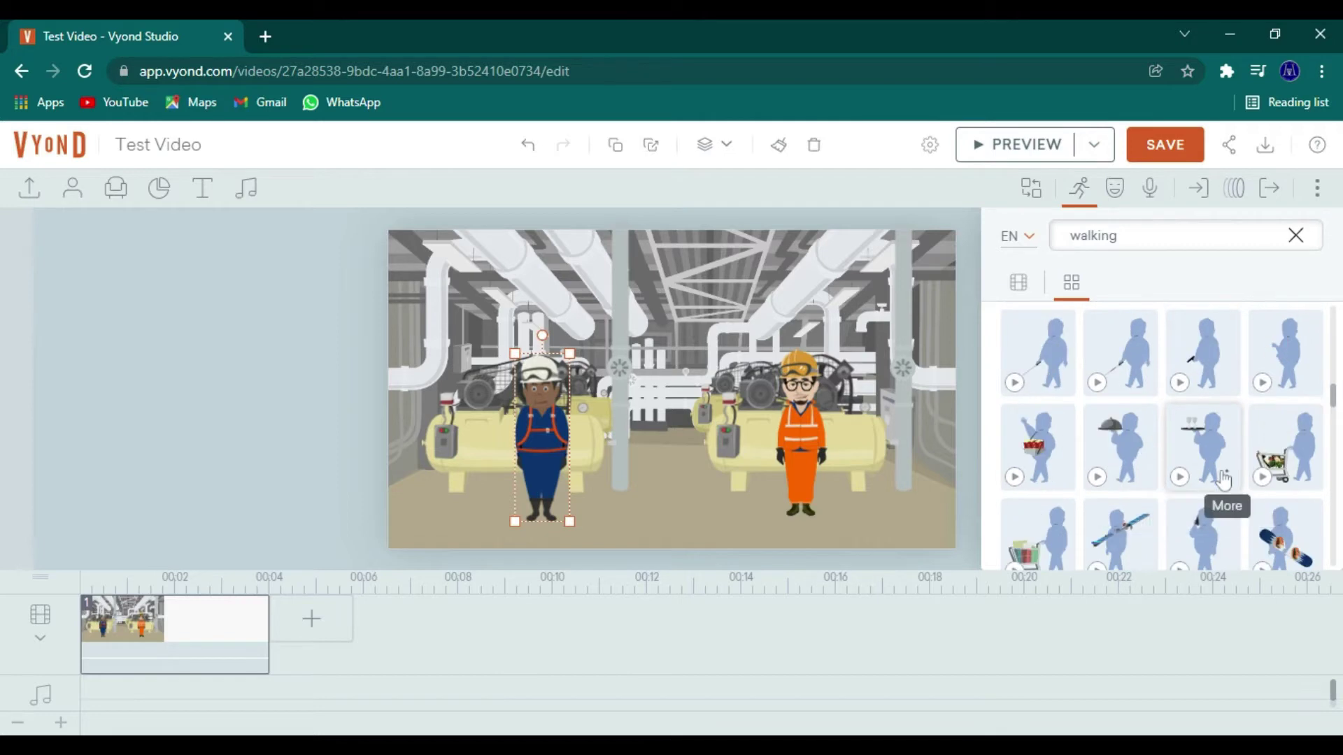
pyautogui.scroll(-3, 1222, 480)
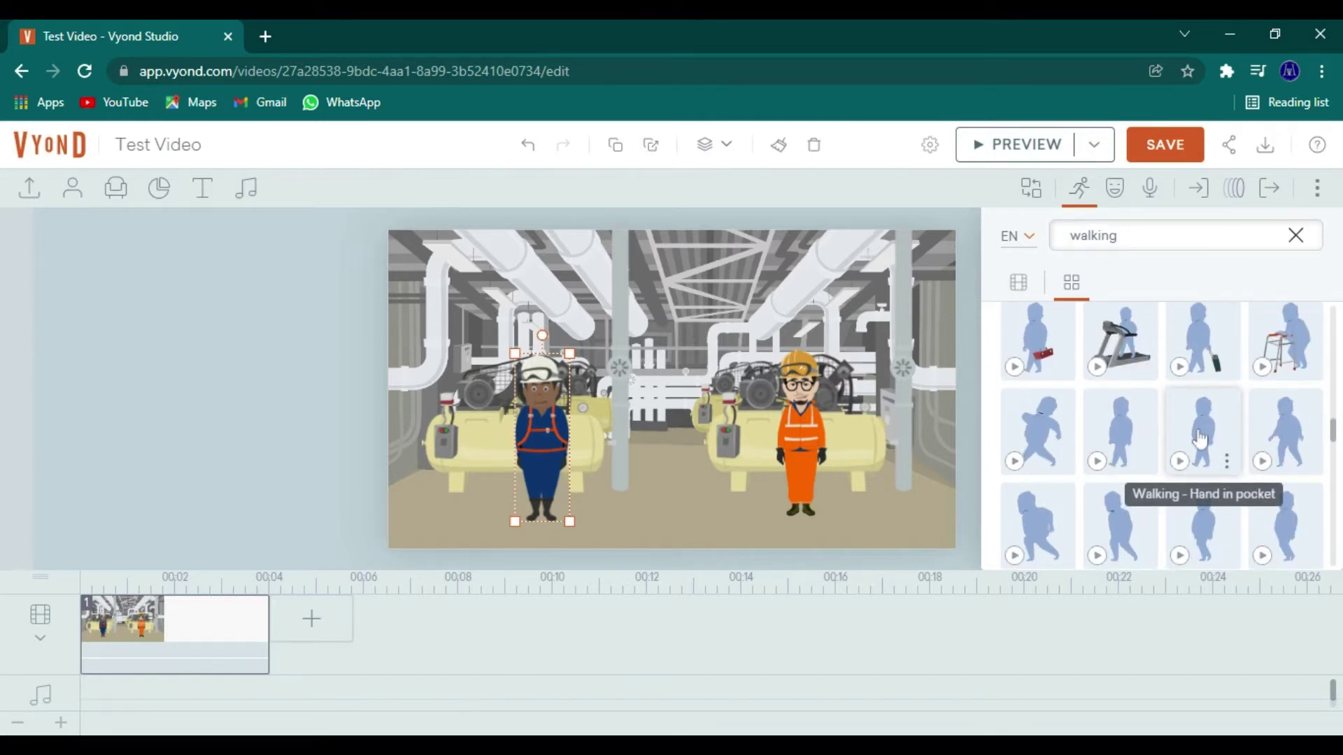
pyautogui.click(1200, 439)
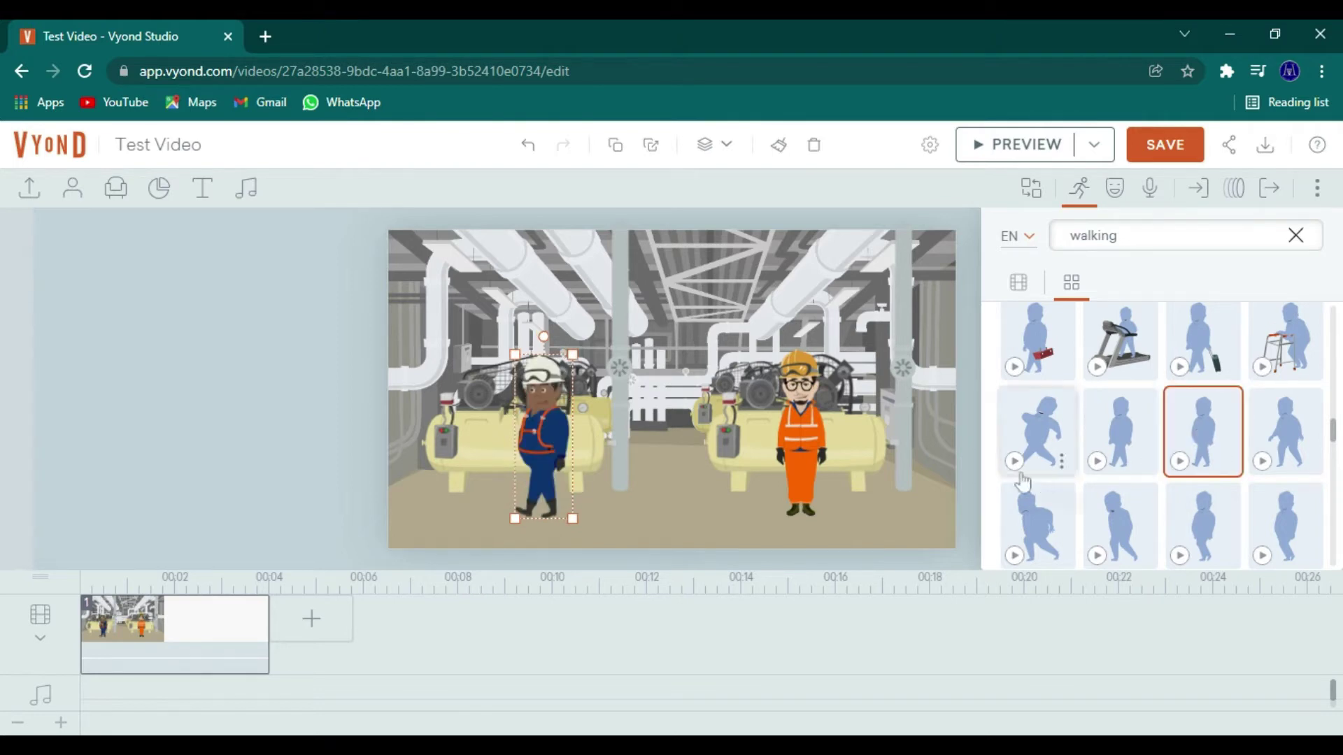
pyautogui.click(732, 523)
pyautogui.click(536, 457)
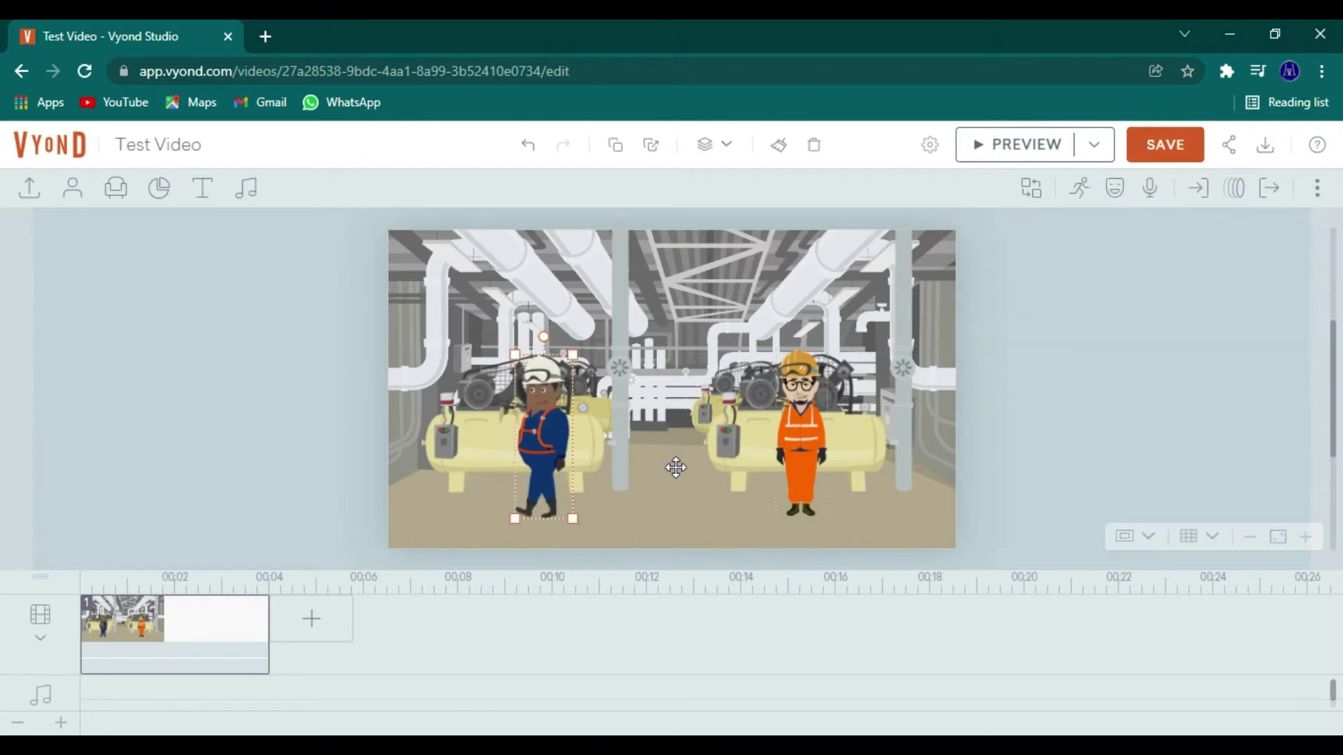
# Flip the left worker's walking action so he faces right
pyautogui.rightClick(535, 474)
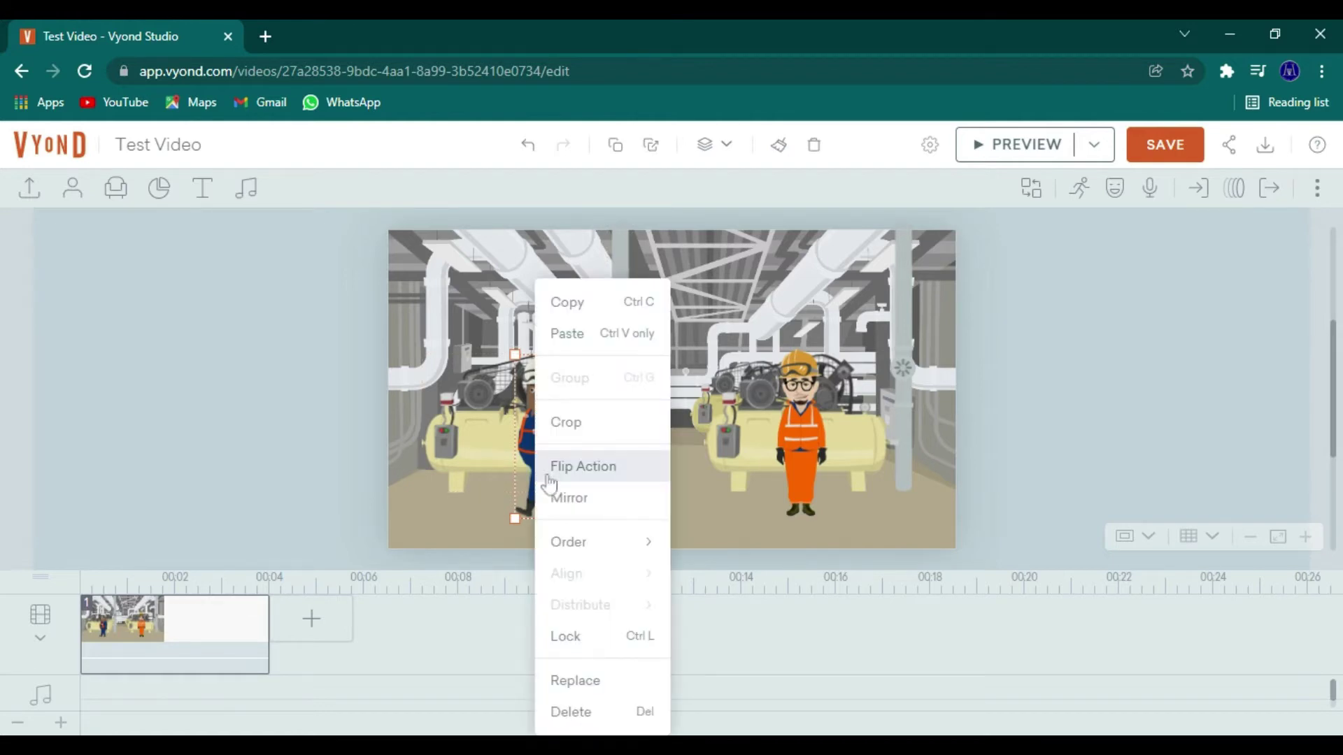
pyautogui.click(579, 478)
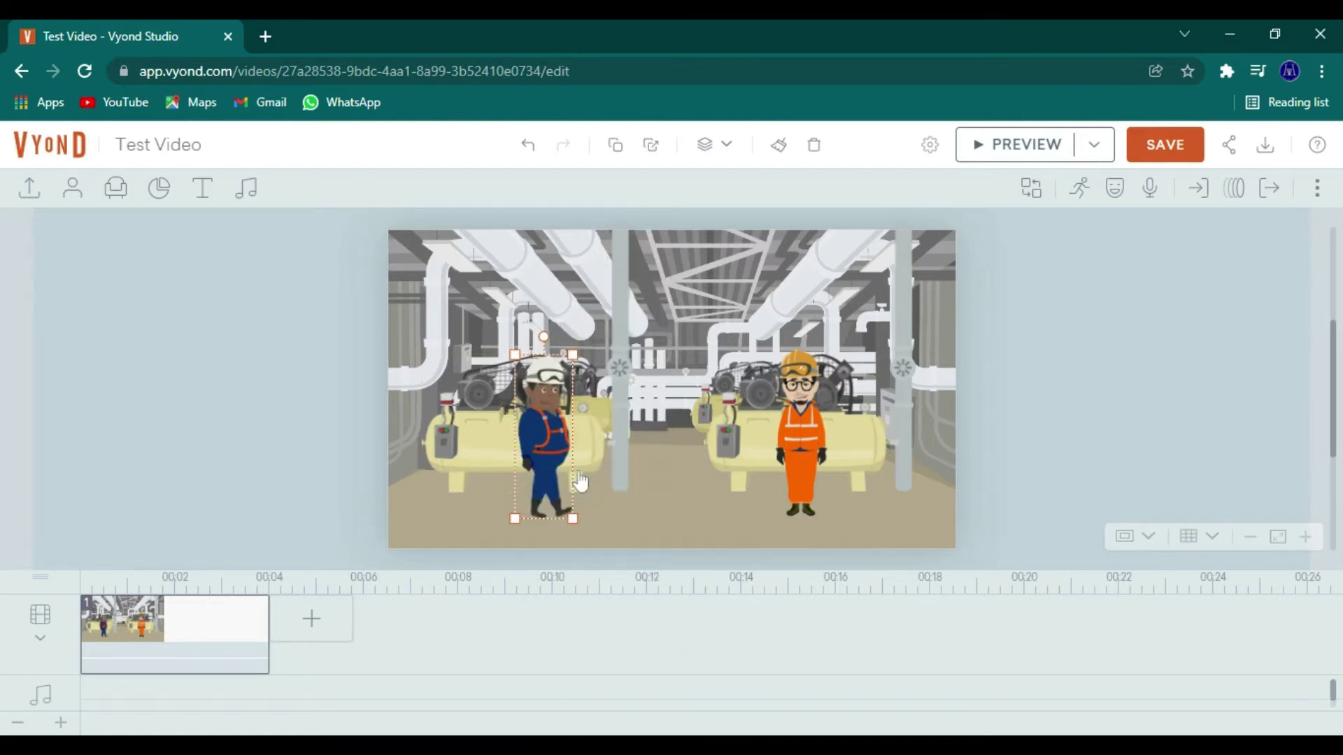
pyautogui.click(1099, 424)
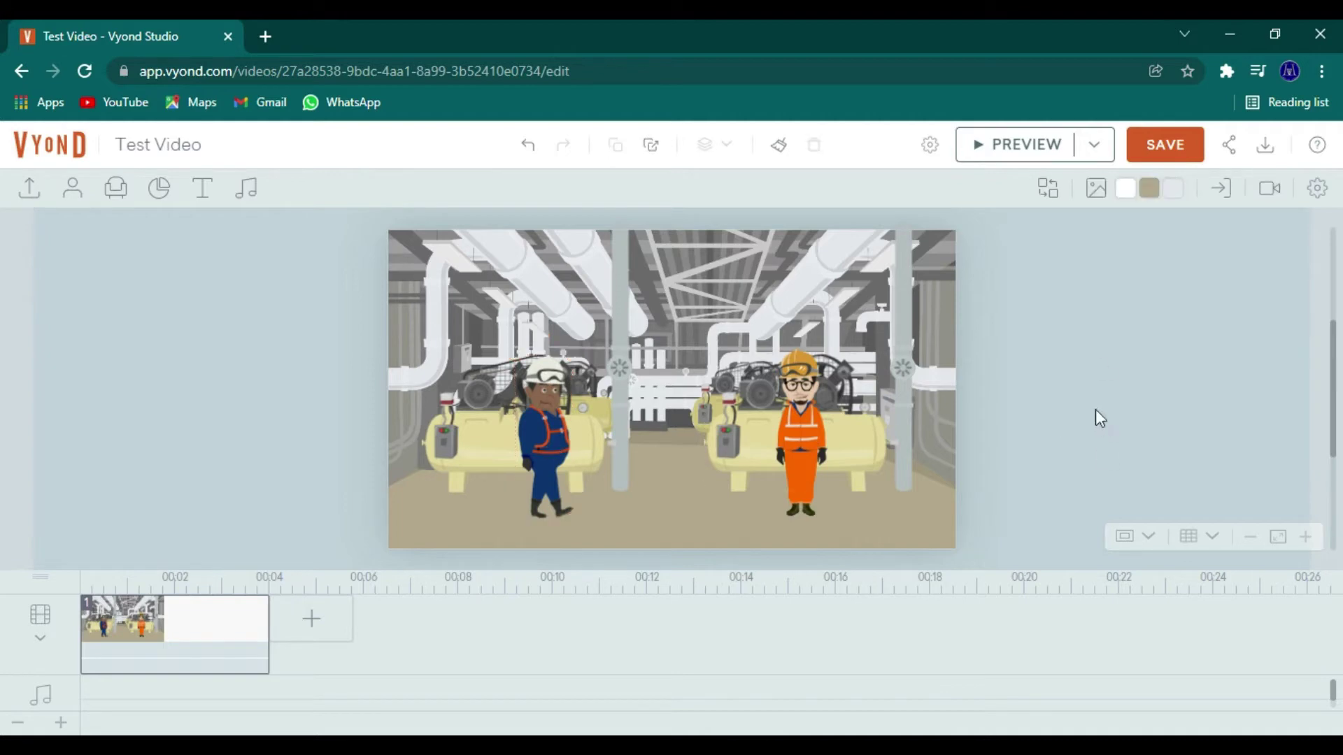
pyautogui.click(547, 447)
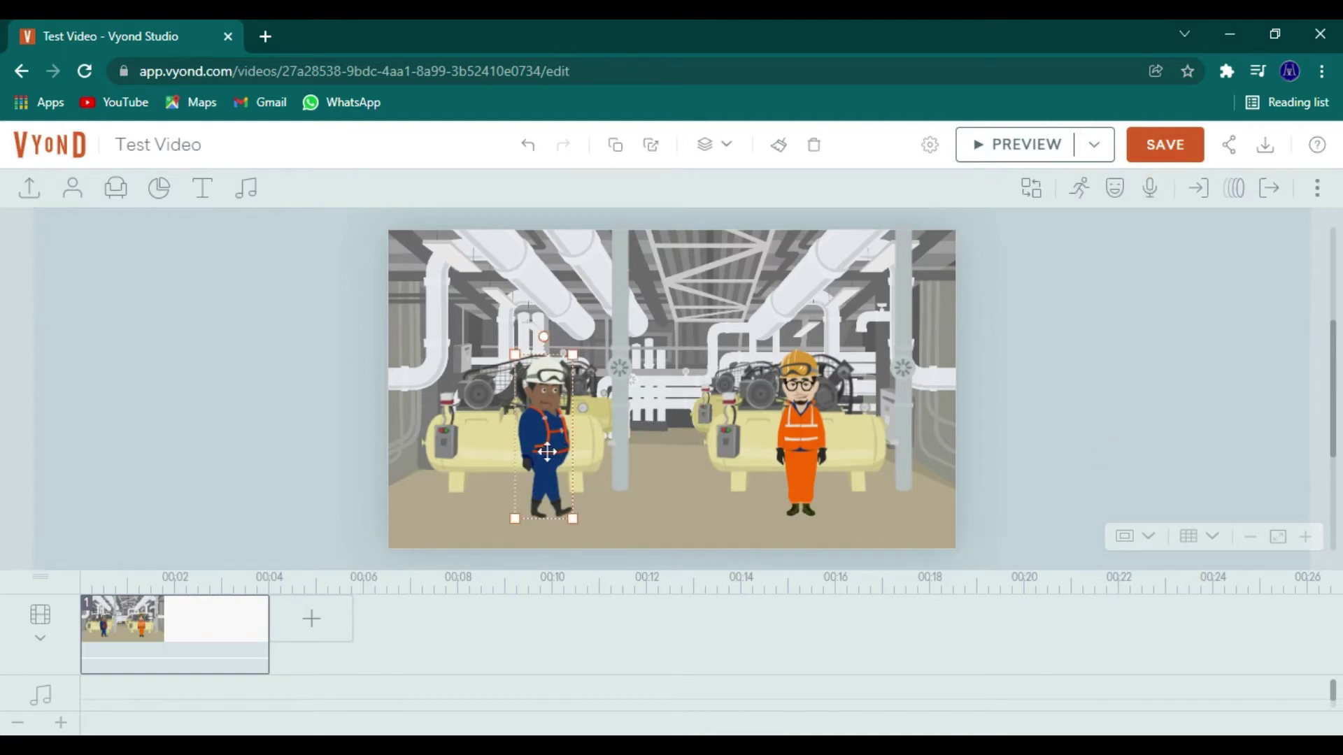
# Give the left worker a Line - Horizontal motion path toward the orange worker
pyautogui.click(1234, 201)
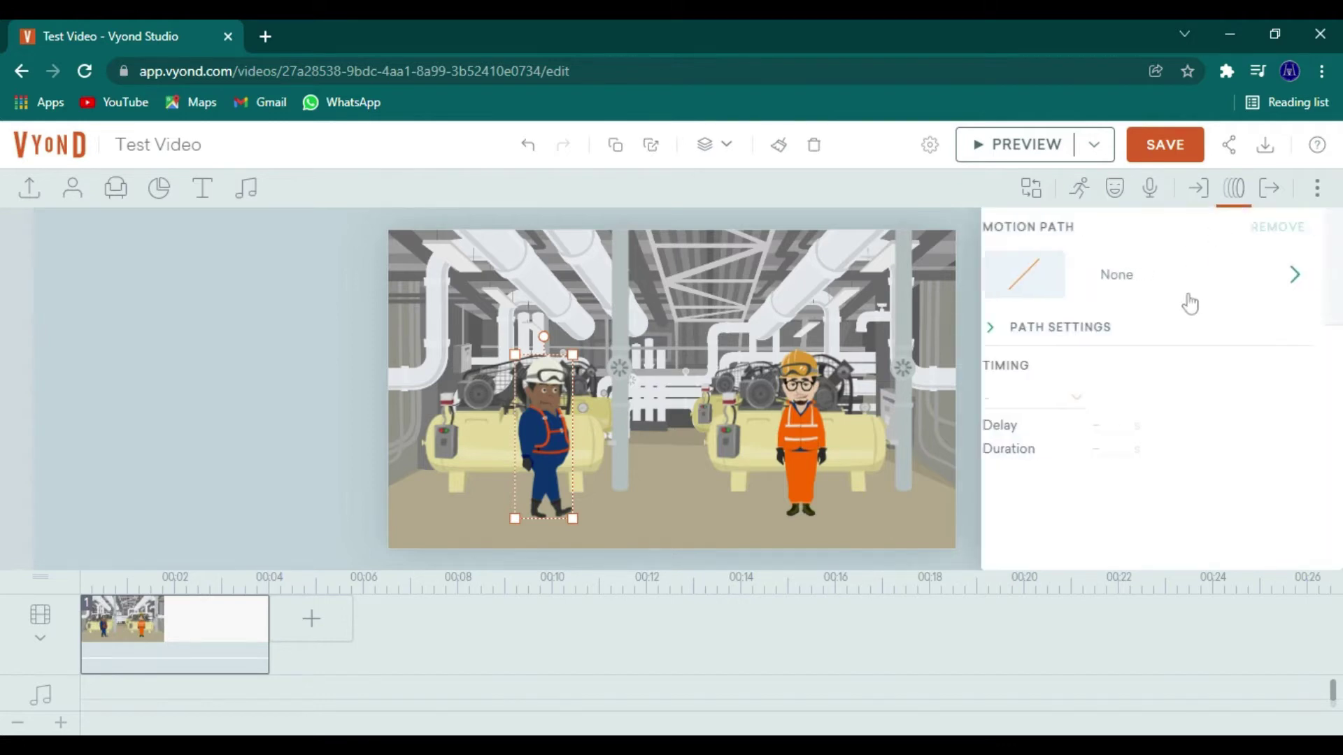
pyautogui.click(1190, 304)
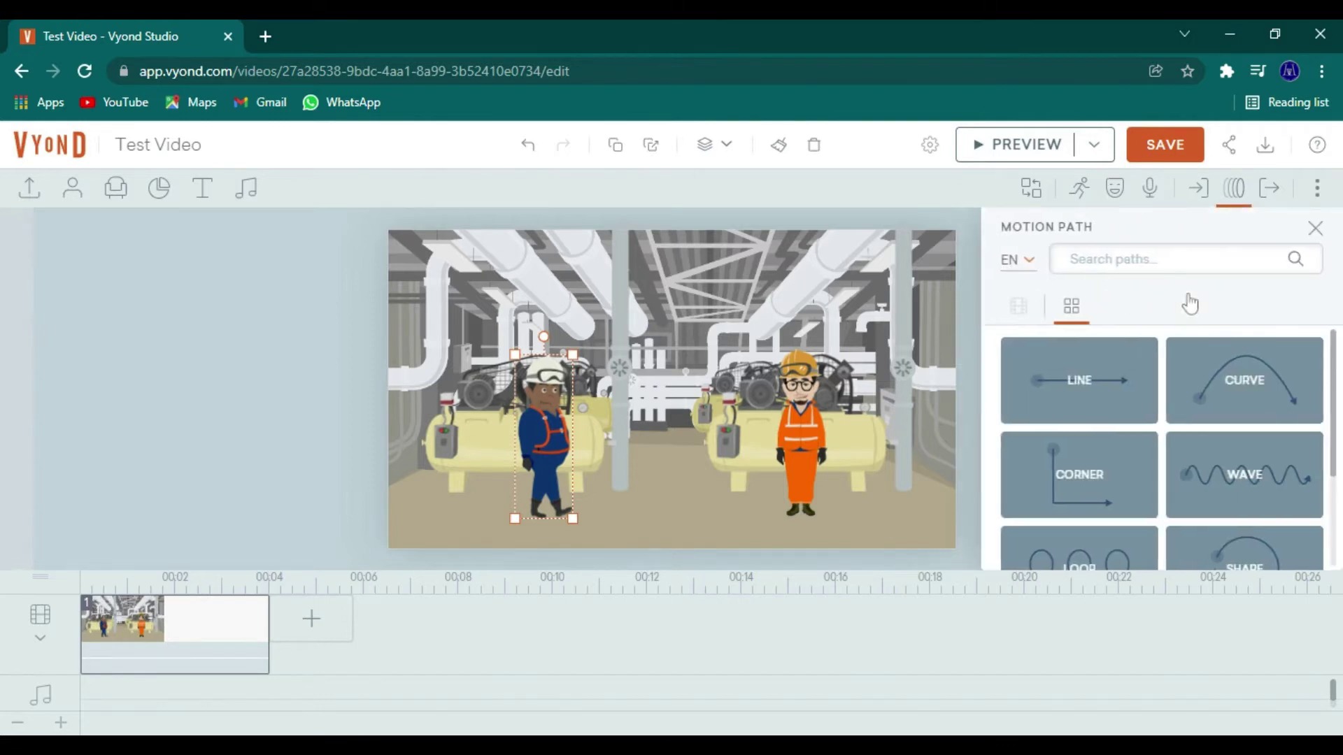
pyautogui.click(1105, 378)
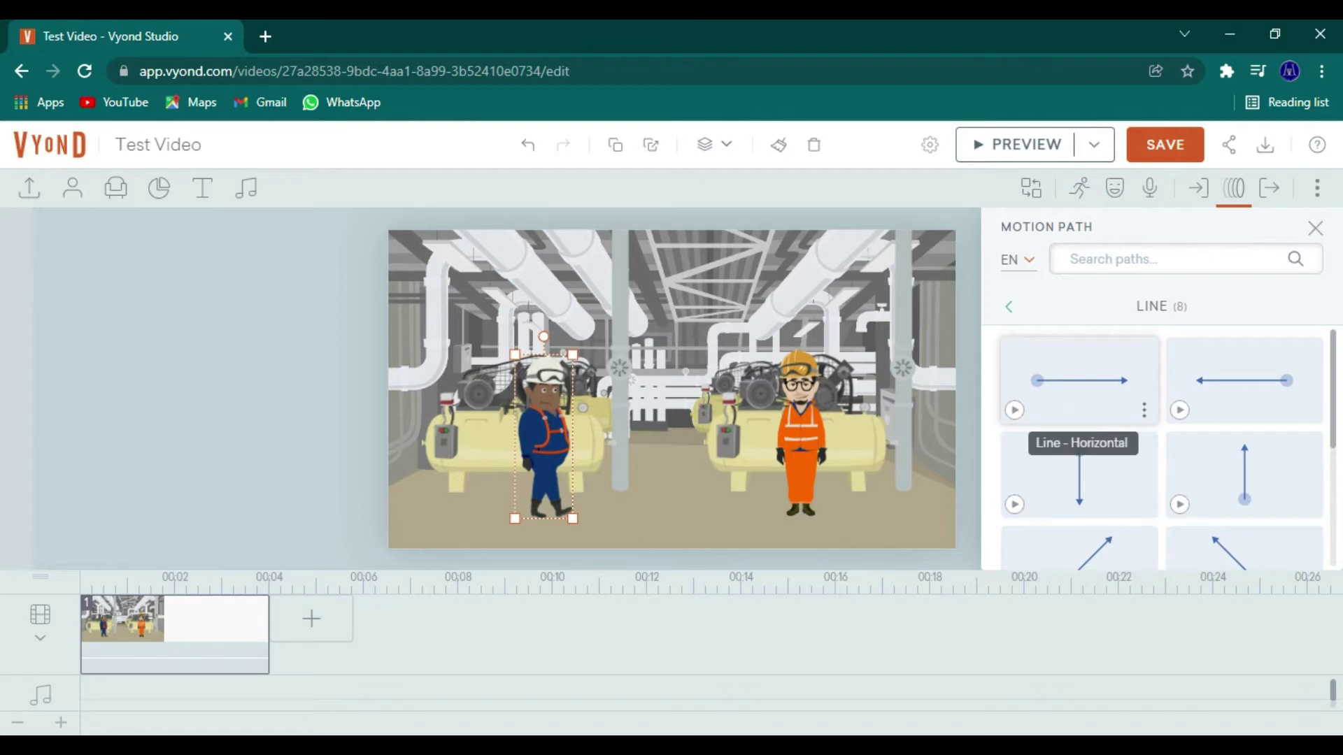
pyautogui.click(1105, 378)
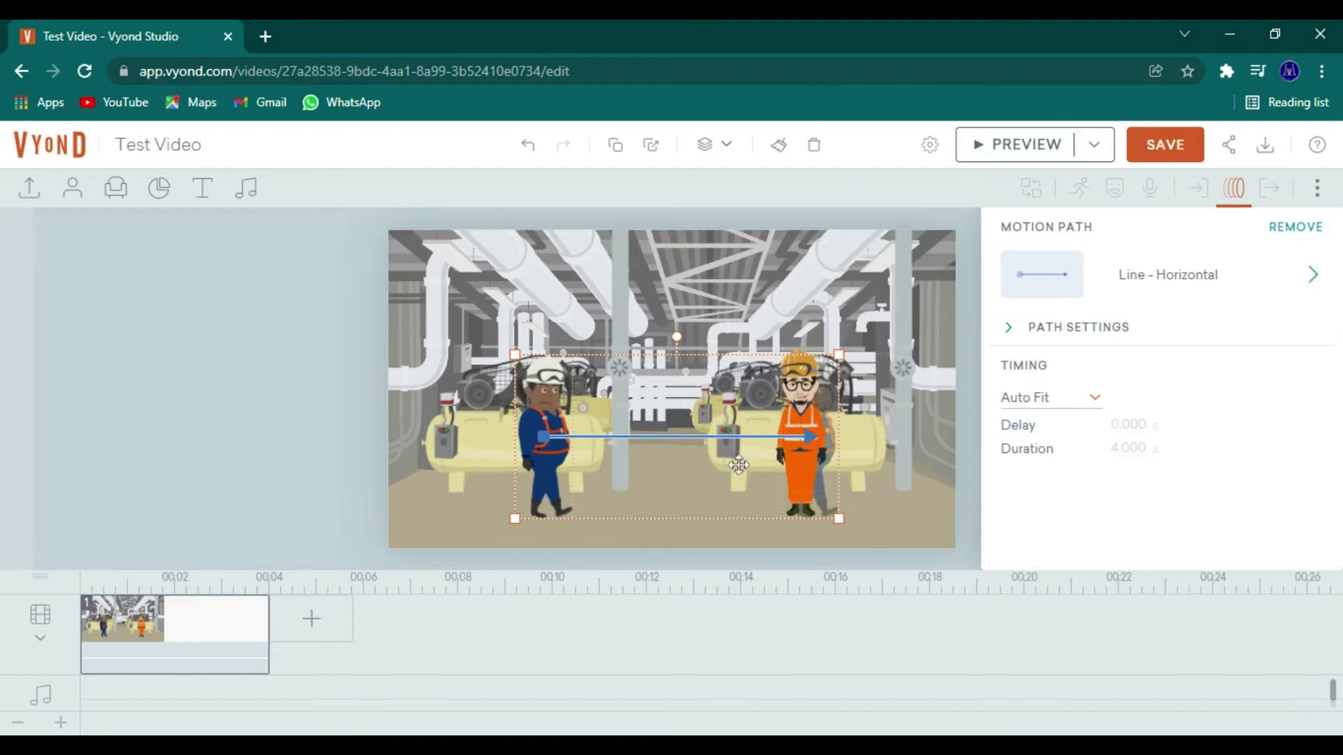
pyautogui.rightClick(532, 445)
# Bring the walking worker to the front and preview the scene
pyautogui.click(530, 435)
pyautogui.rightClick(530, 435)
pyautogui.moveTo(596, 551)
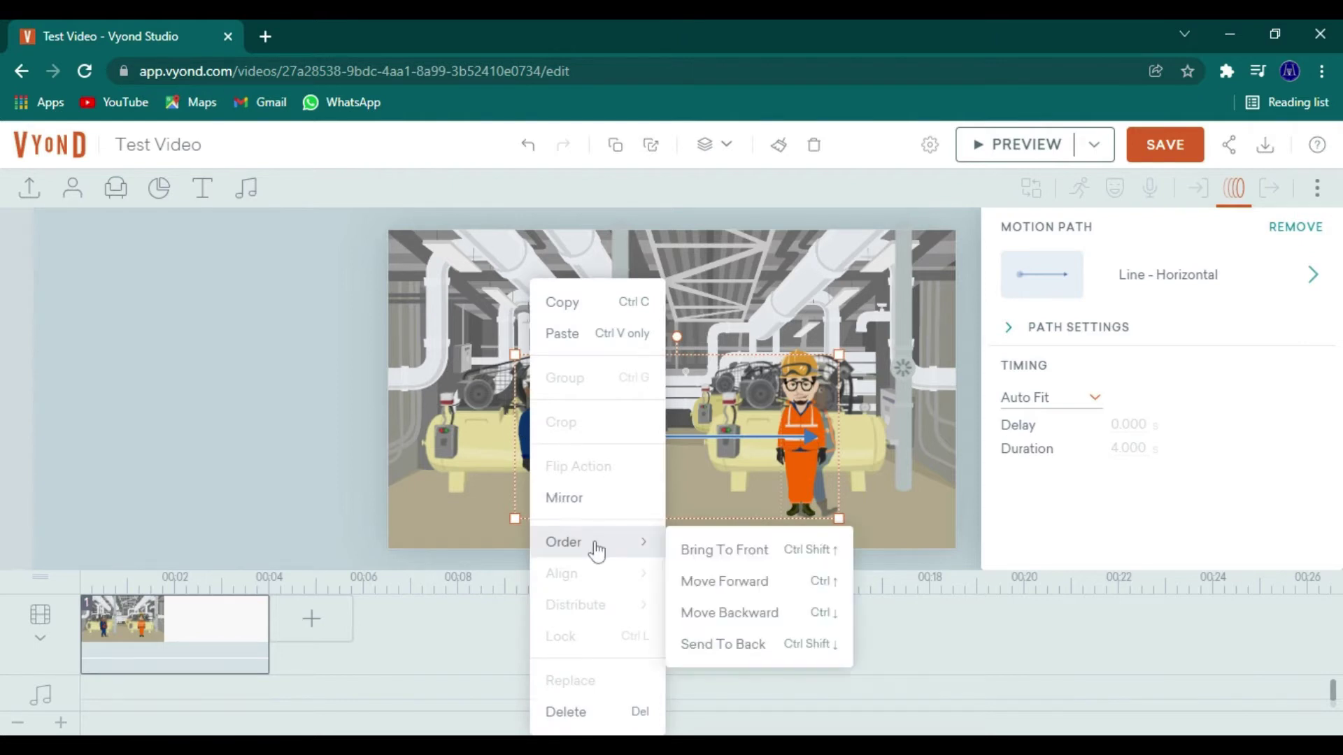
pyautogui.click(717, 556)
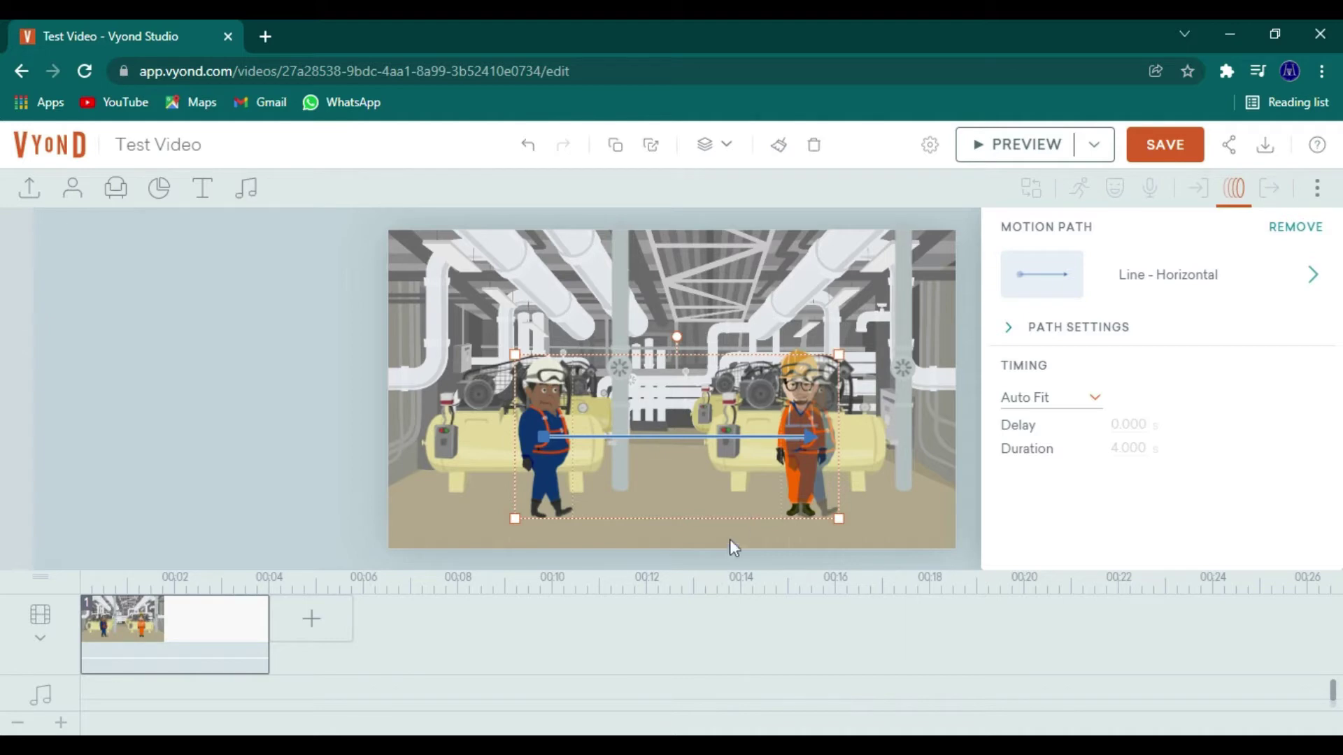
pyautogui.click(729, 540)
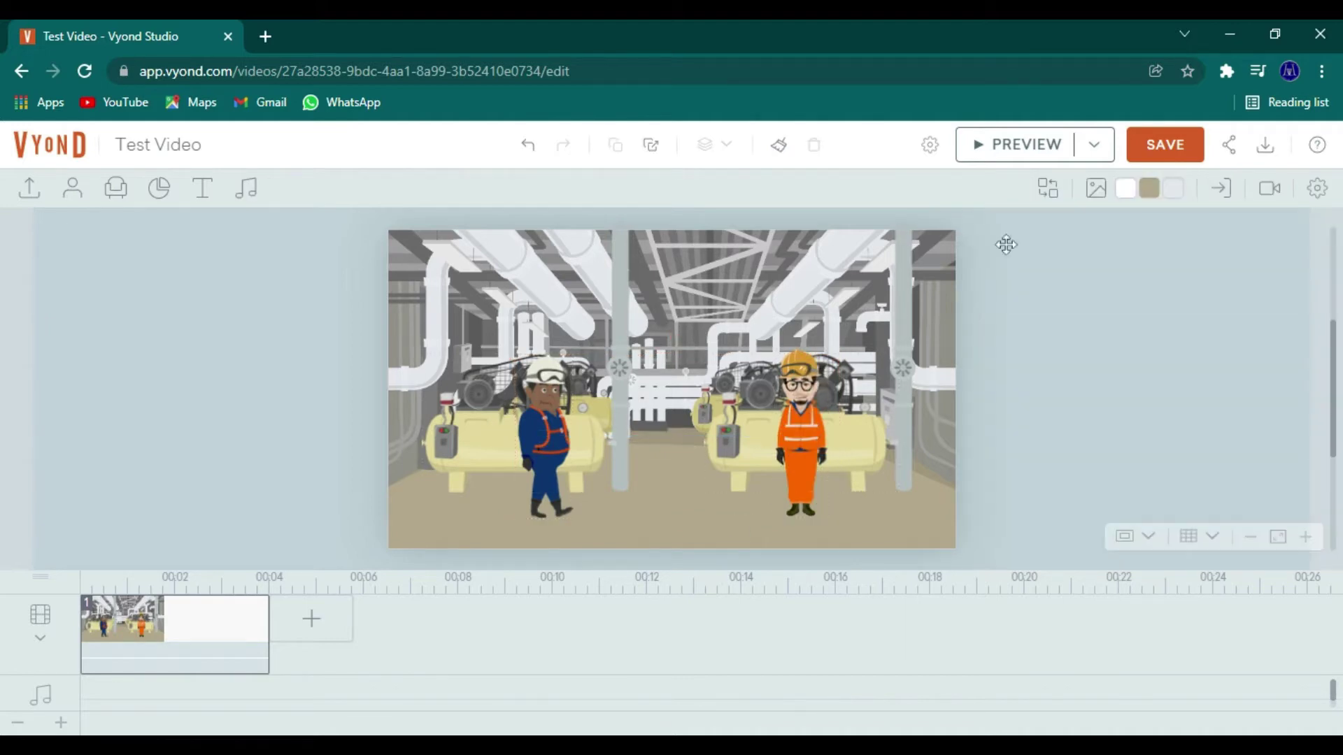
pyautogui.click(1023, 145)
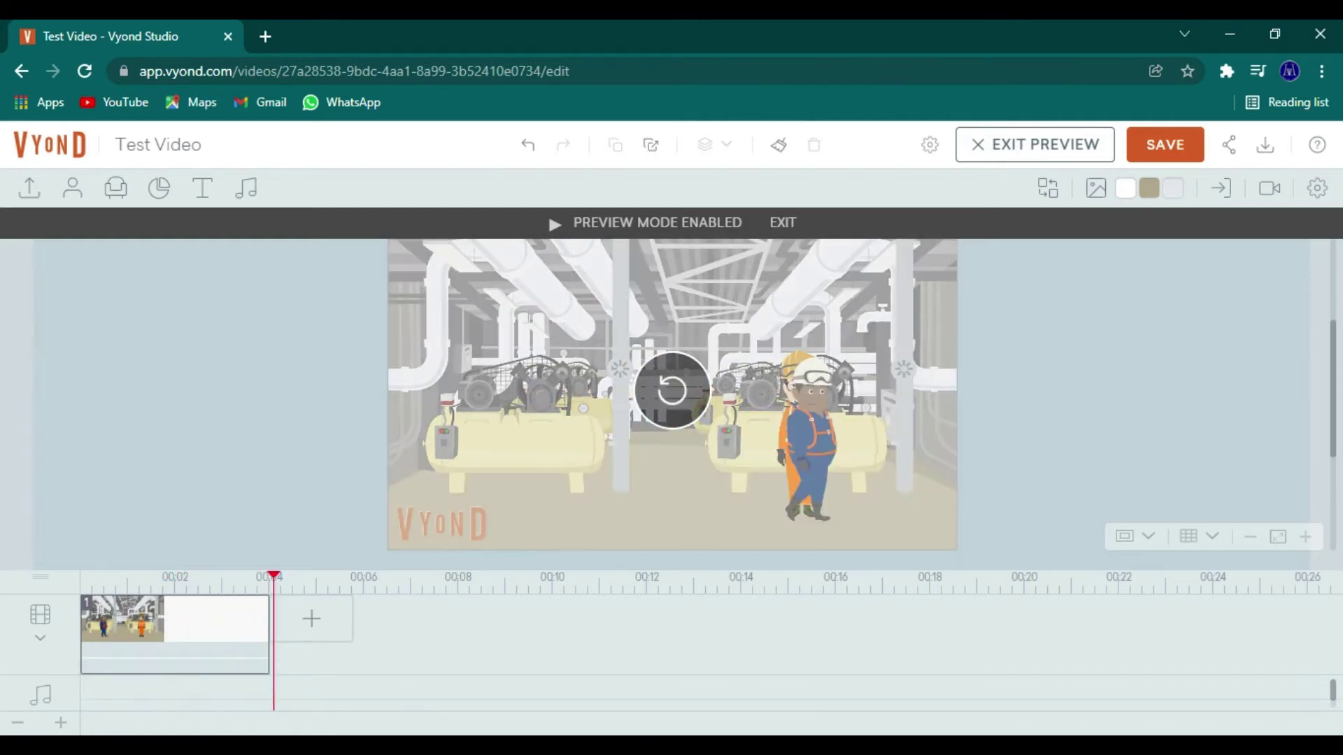
pyautogui.click(785, 222)
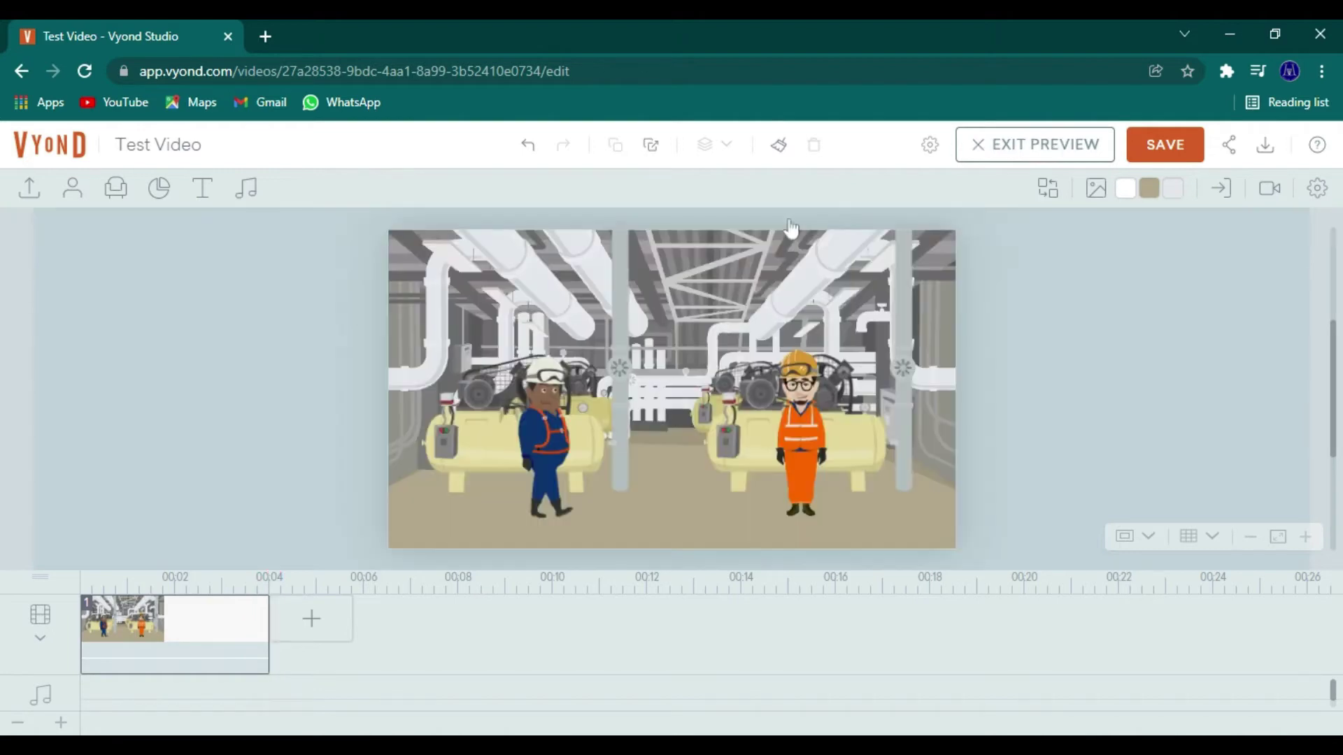
# Add a point to the blue worker's path and drag its end off-stage right
pyautogui.click(552, 455)
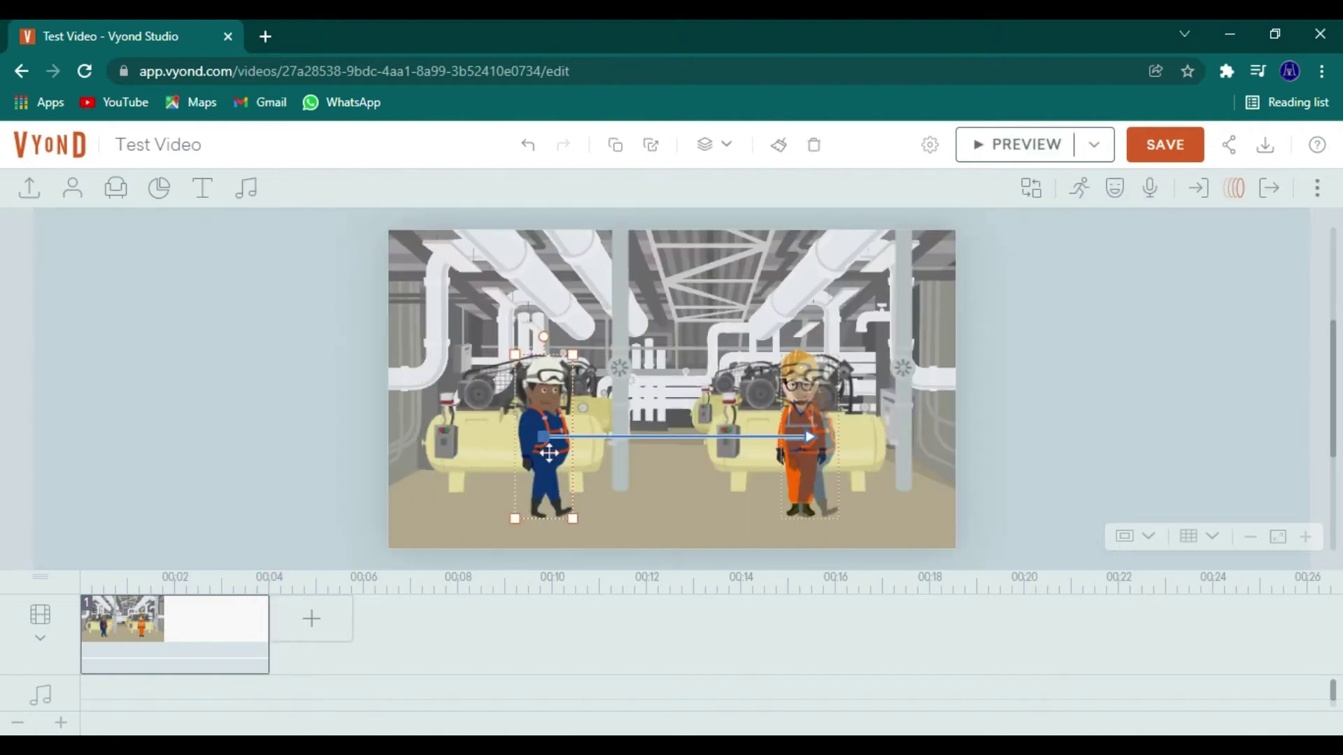
pyautogui.rightClick(807, 438)
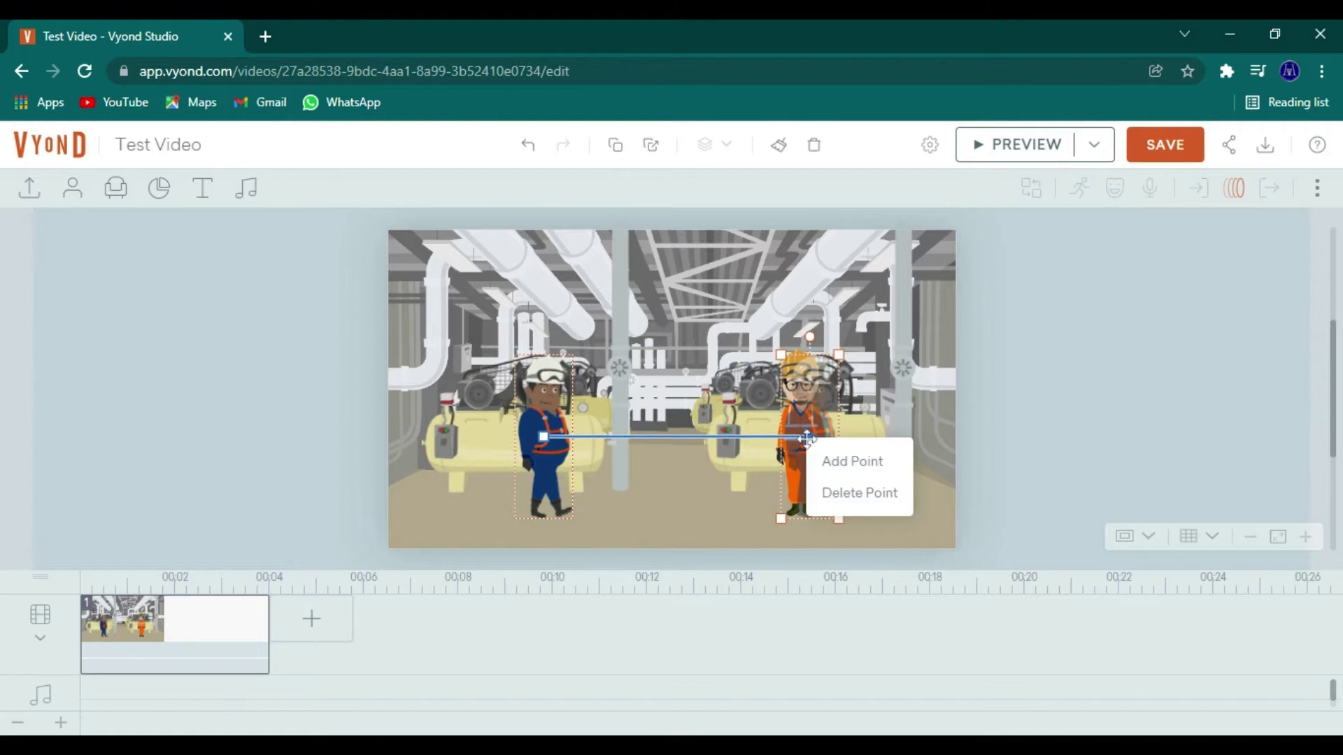
pyautogui.click(850, 462)
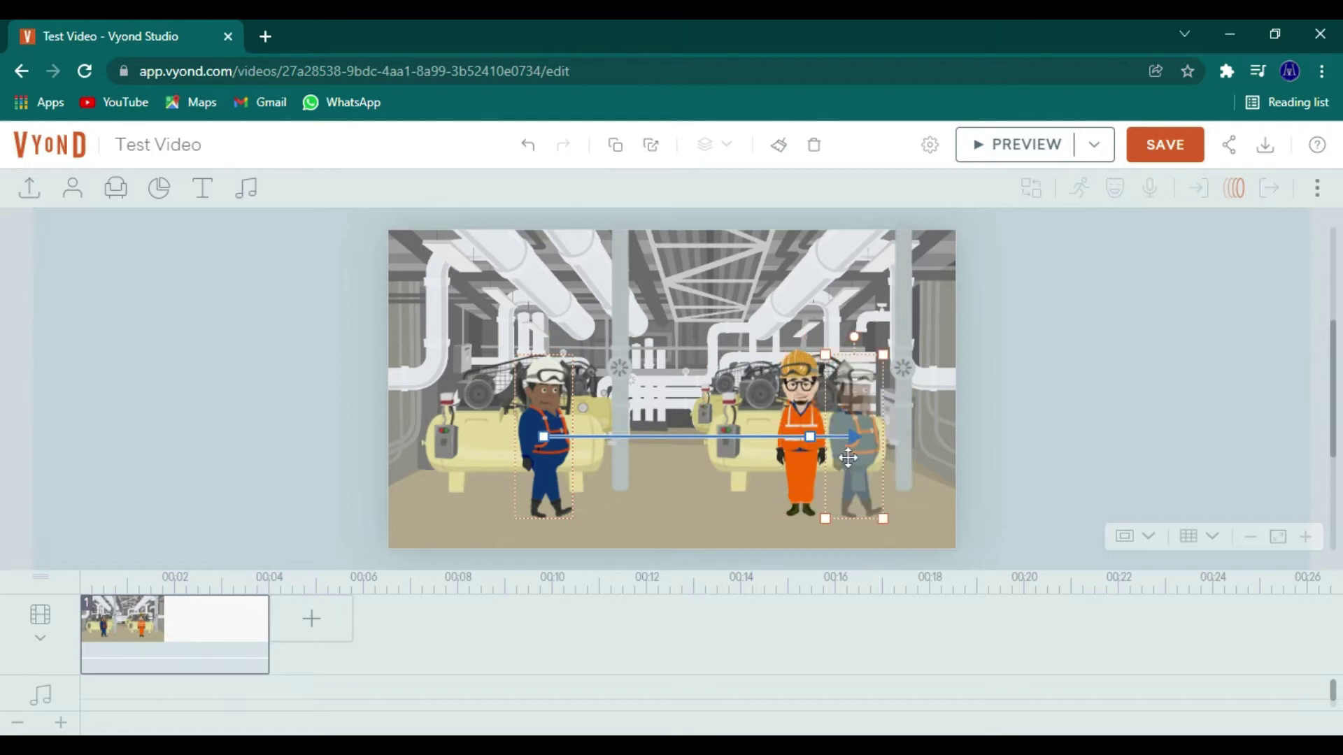
pyautogui.moveTo(864, 445); pyautogui.dragTo(1063, 455)
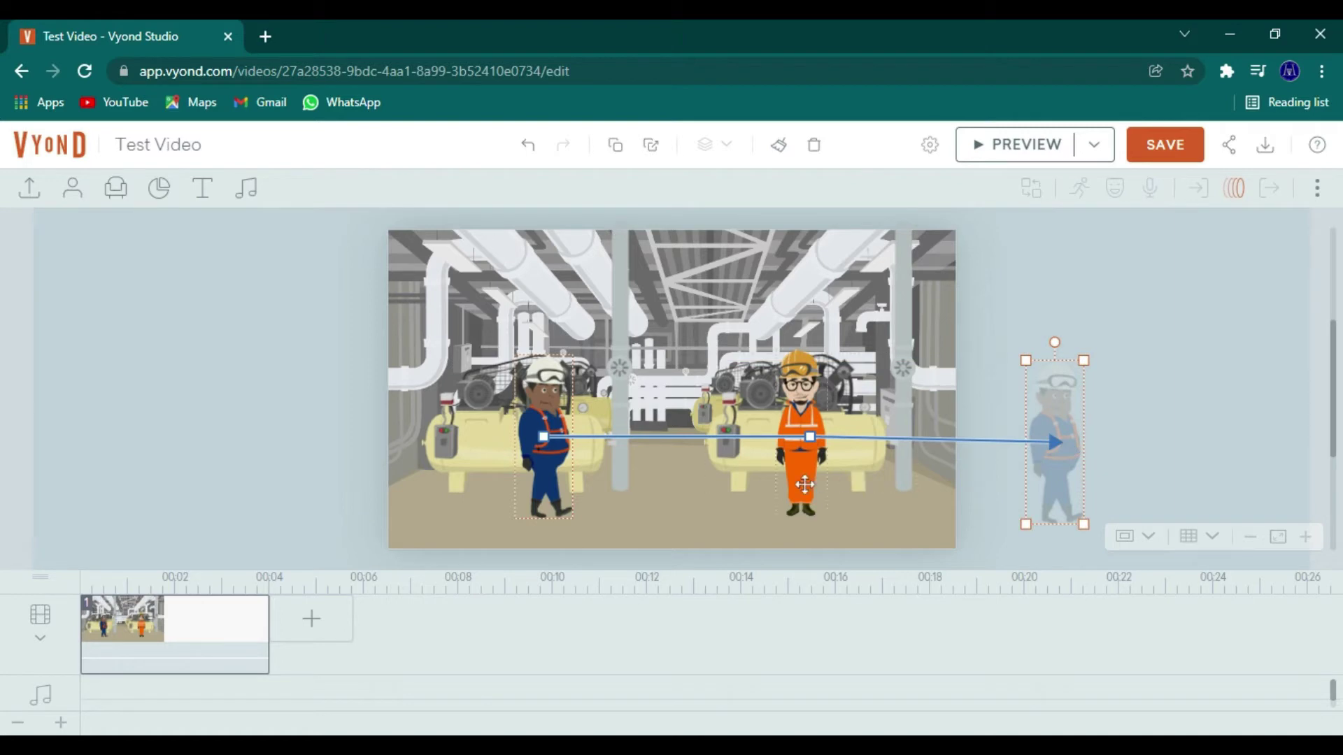
pyautogui.click(805, 485)
# Give the orange worker the clipboard-reading action from a 'read' search, then preview
pyautogui.click(1079, 187)
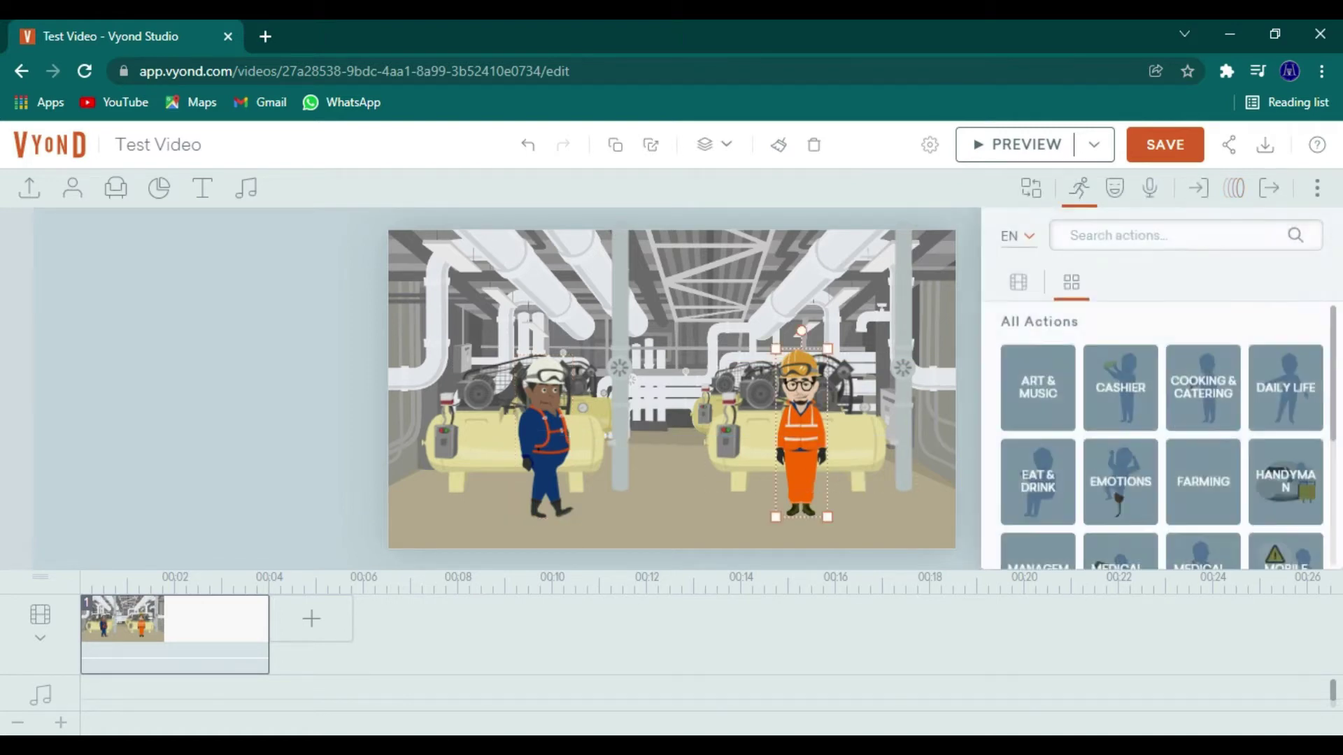
pyautogui.write('read')
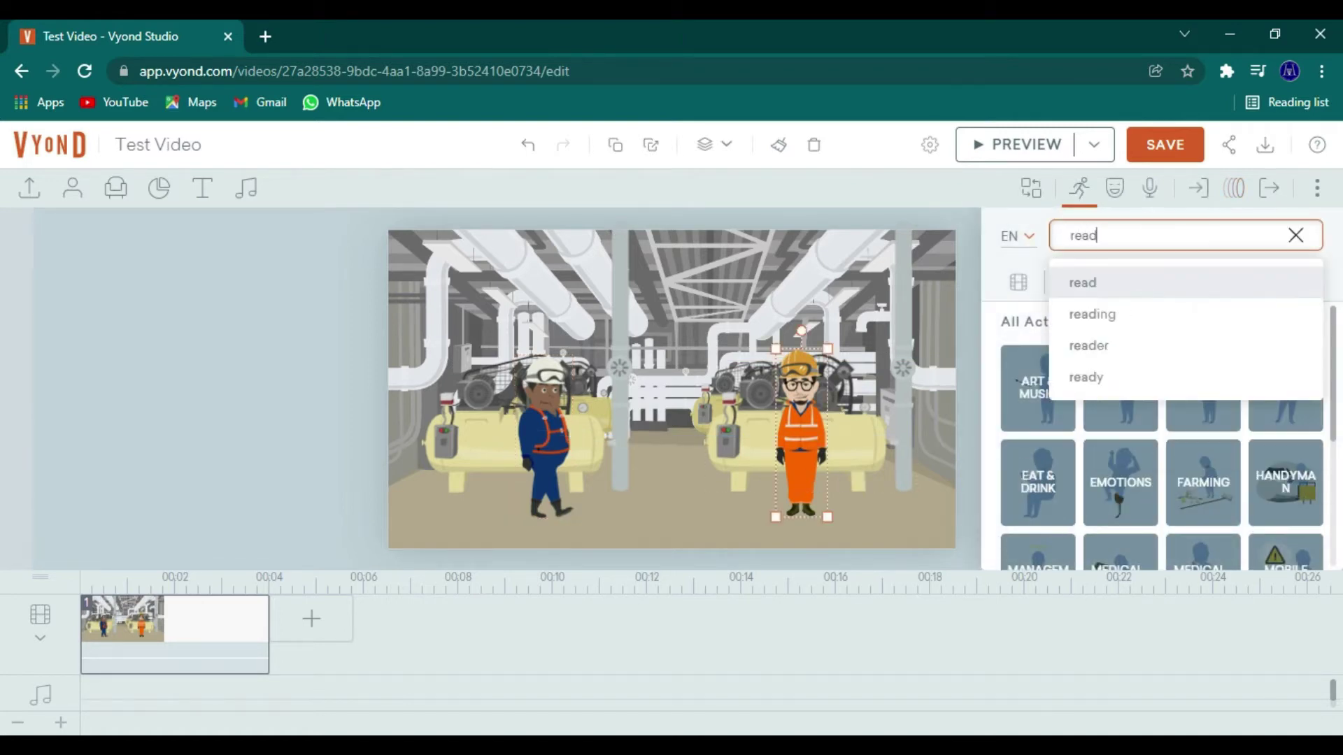
pyautogui.press('Return')
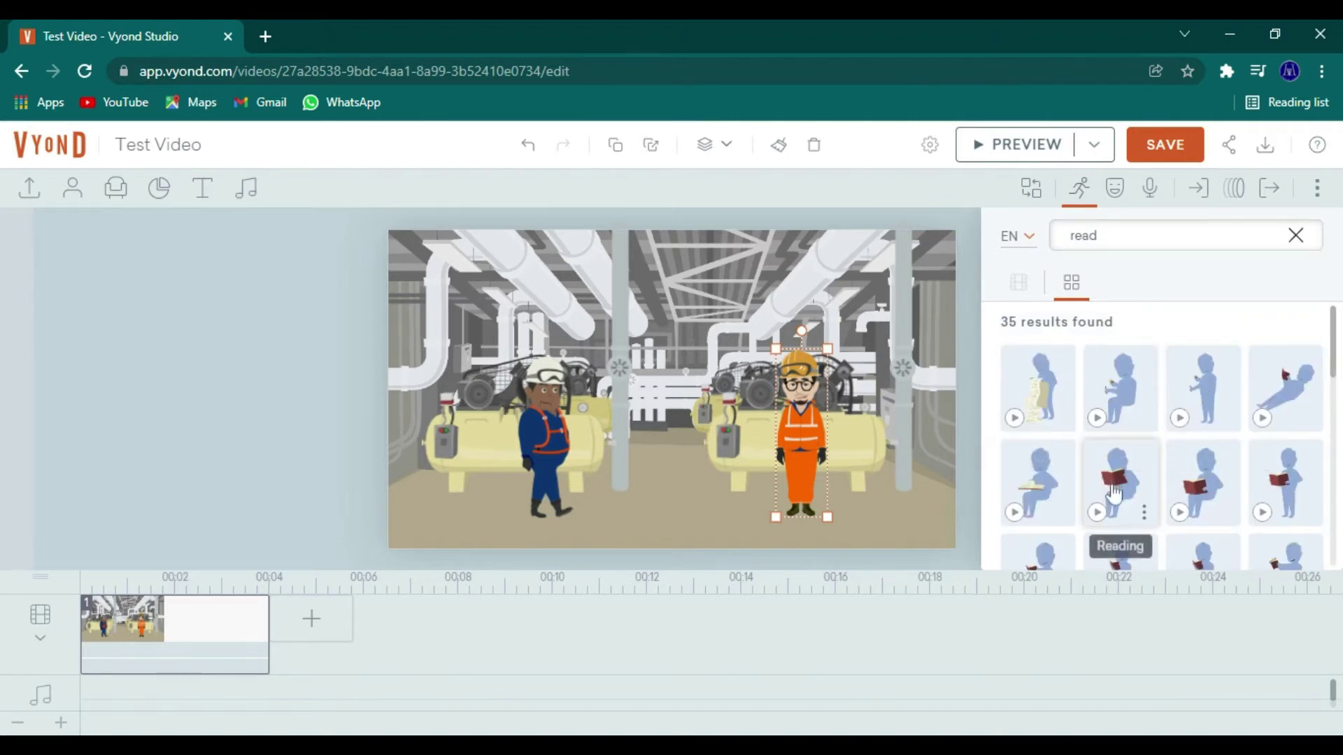
pyautogui.scroll(-3, 1112, 497)
pyautogui.scroll(-3, 1114, 493)
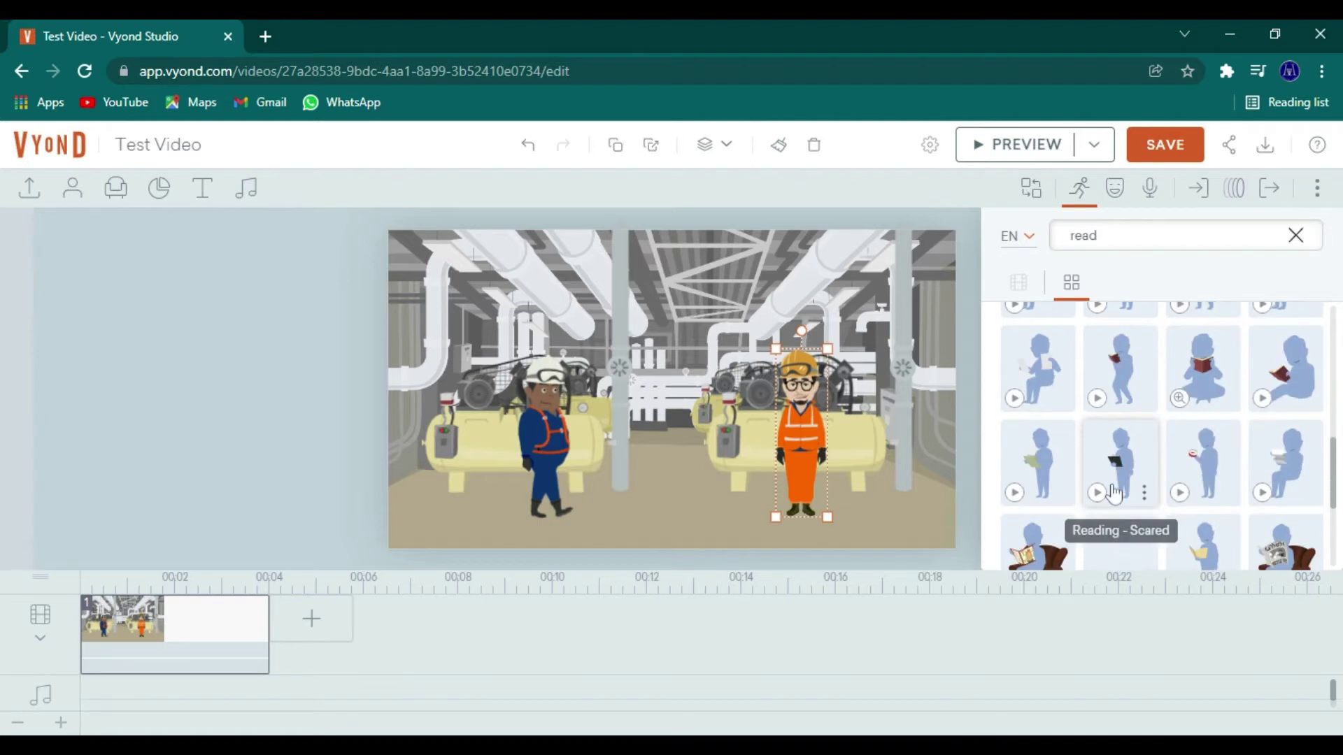
pyautogui.click(1030, 463)
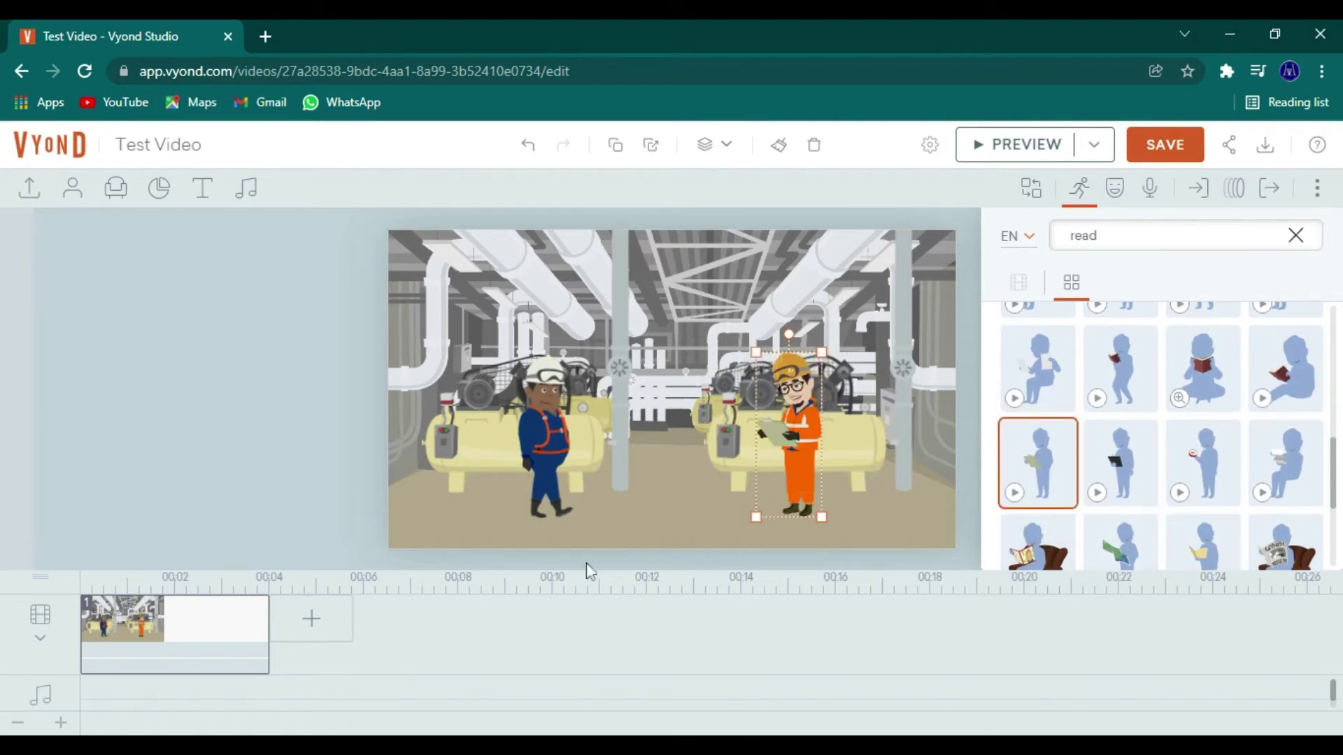
pyautogui.click(286, 530)
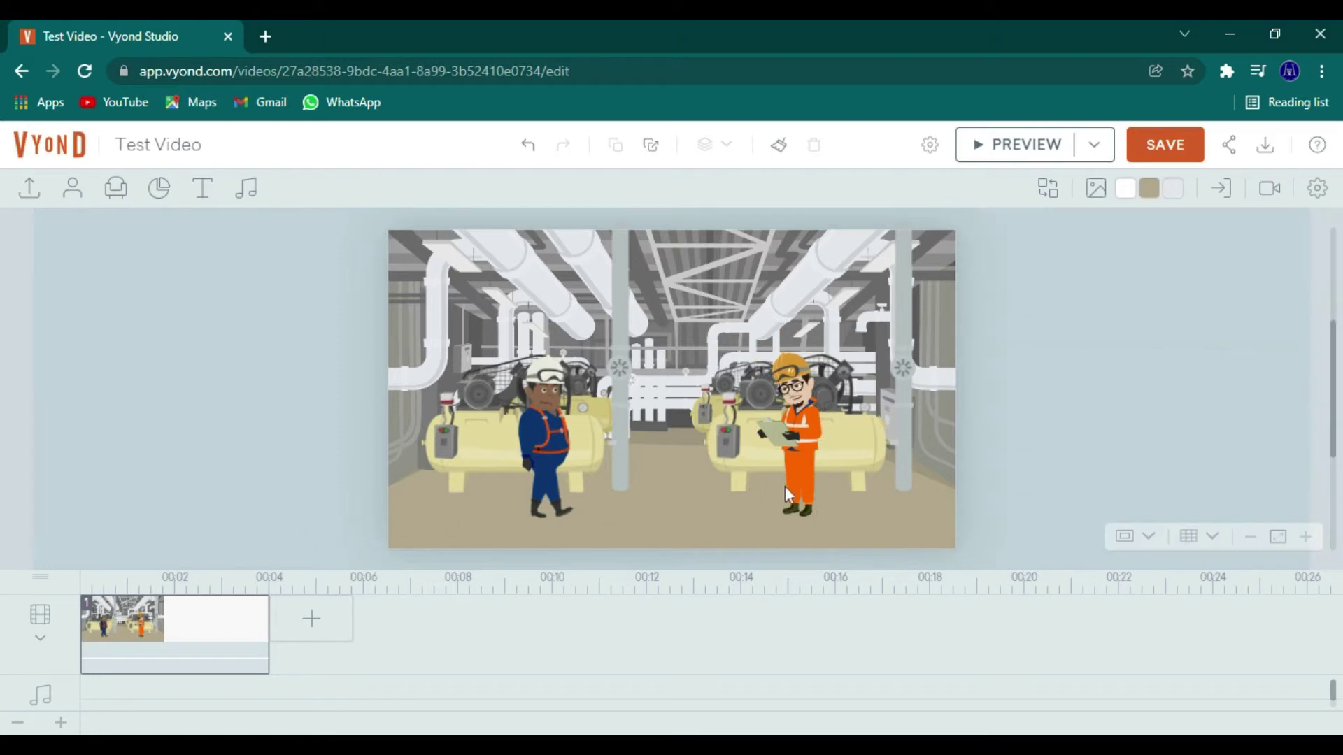
pyautogui.click(1011, 147)
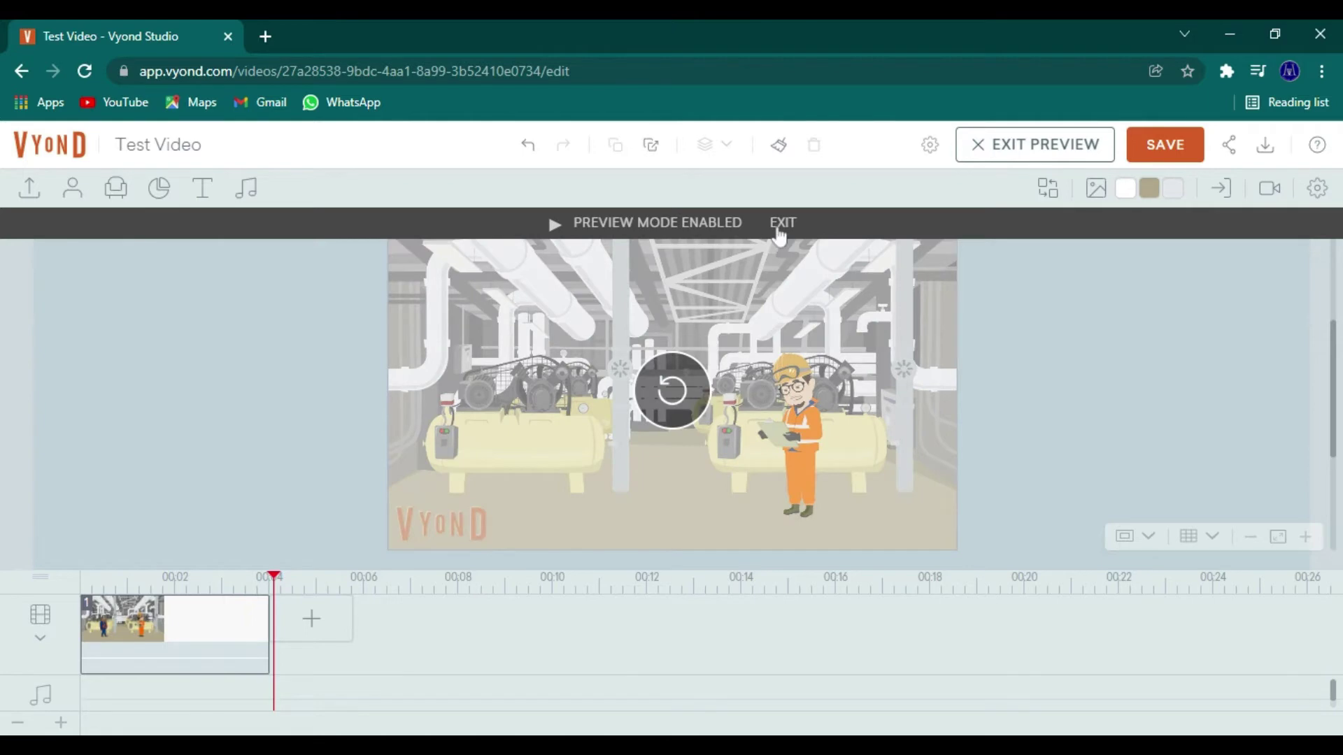
pyautogui.click(782, 223)
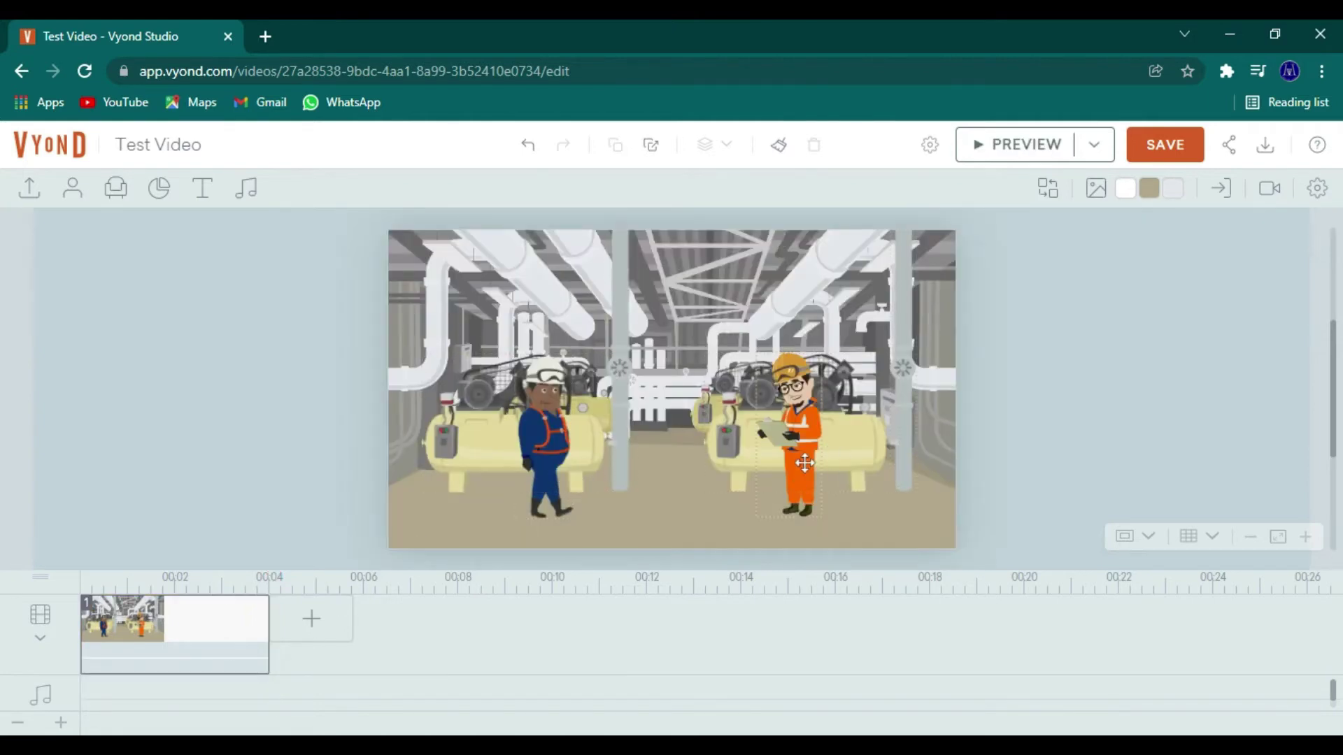
pyautogui.rightClick(229, 650)
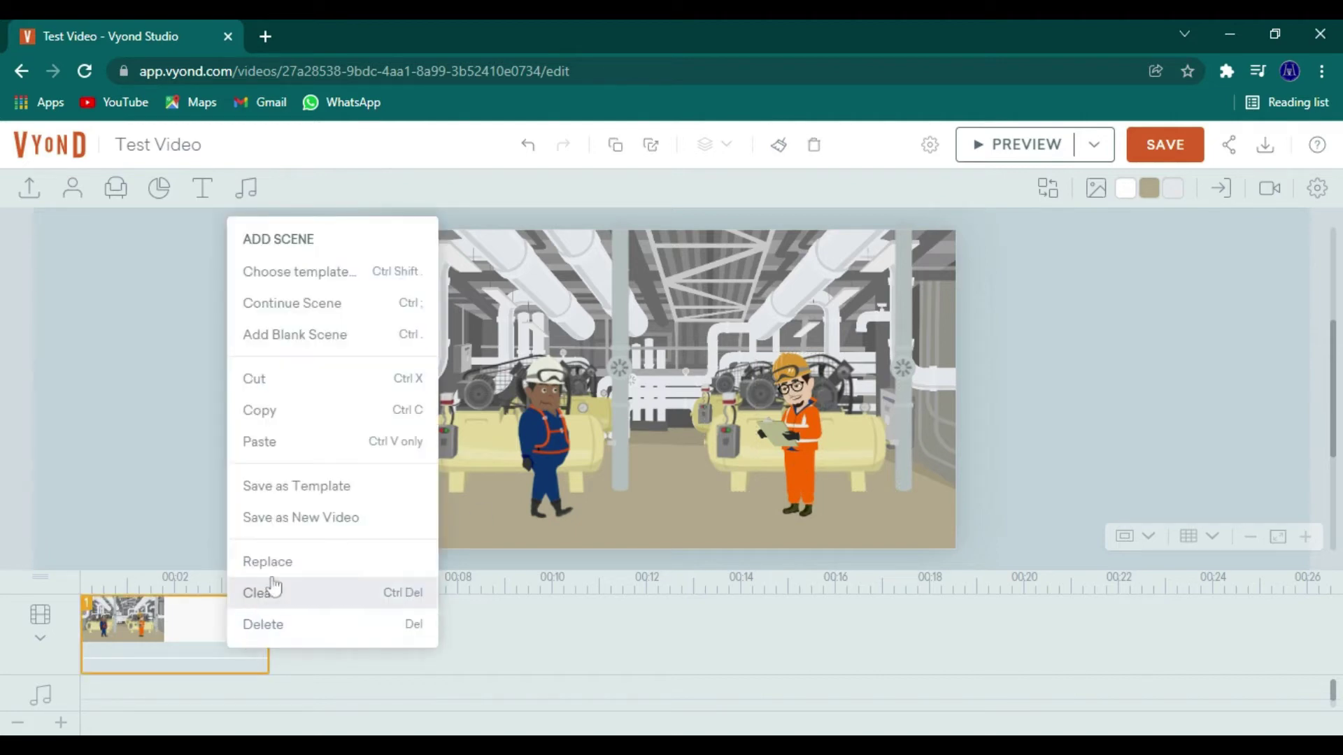
# Add a second scene continuing scene 1 and search the orange worker's actions for 'walk'
pyautogui.click(301, 313)
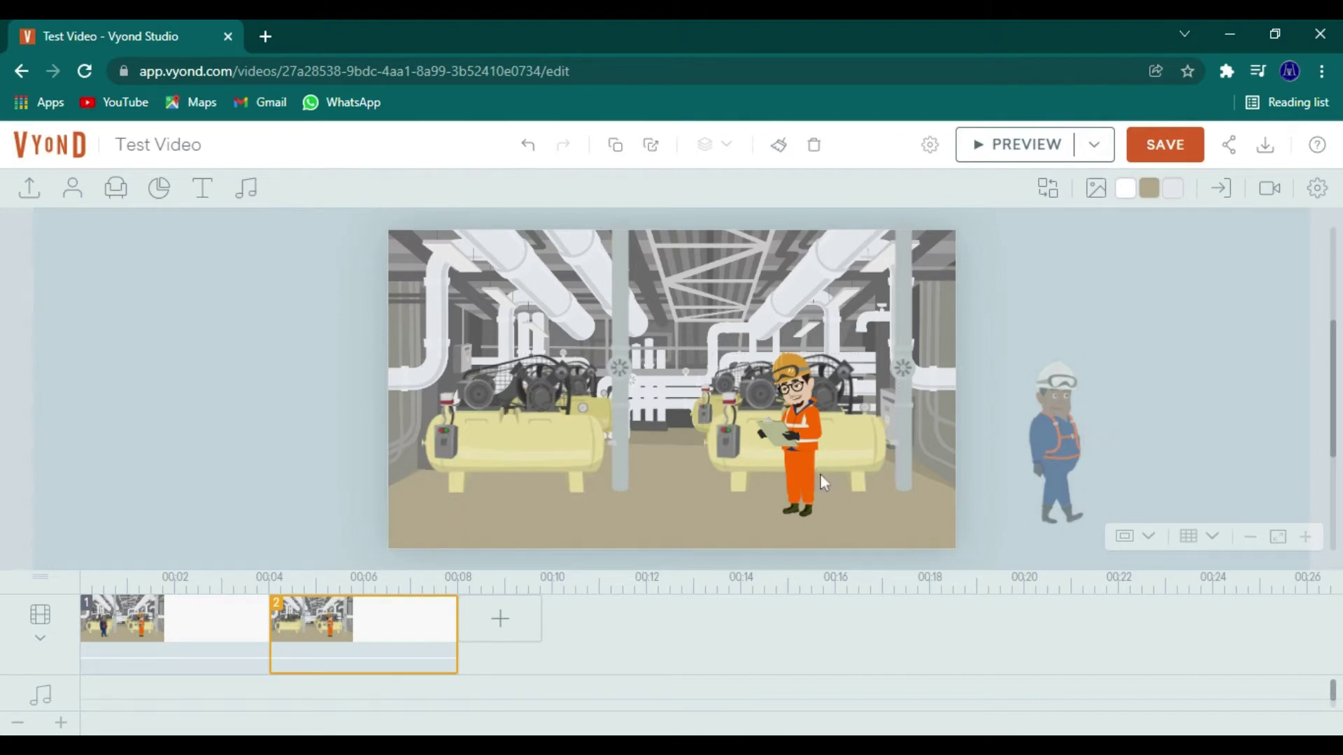
pyautogui.click(803, 482)
pyautogui.click(1079, 188)
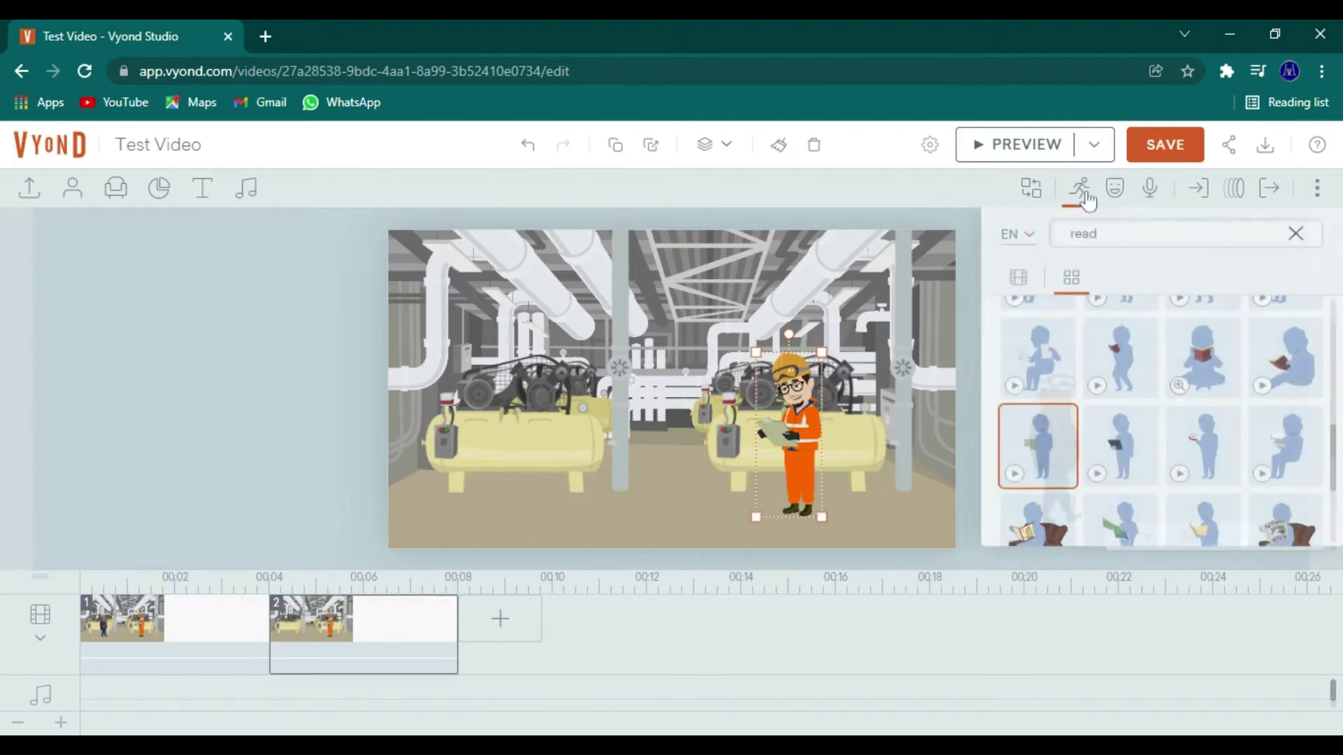
pyautogui.doubleClick(1084, 236)
pyautogui.write('walk')
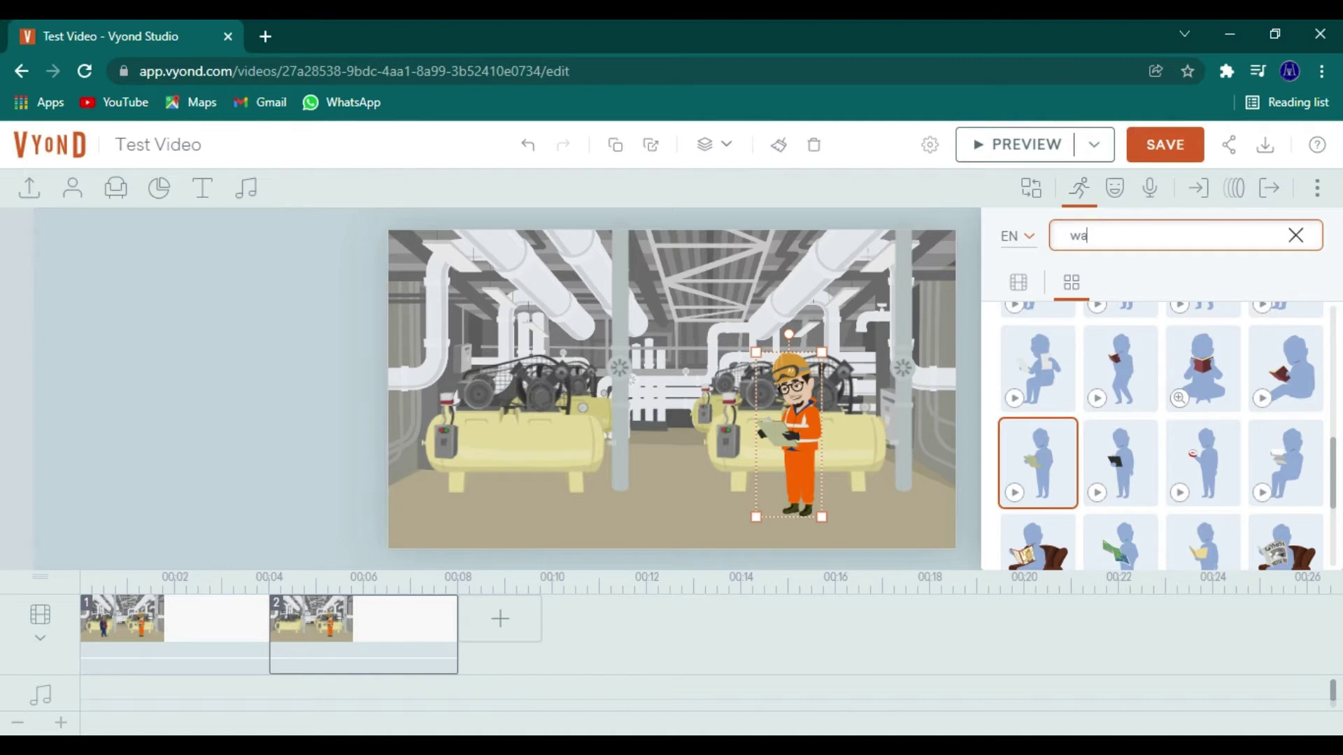
pyautogui.click(1109, 314)
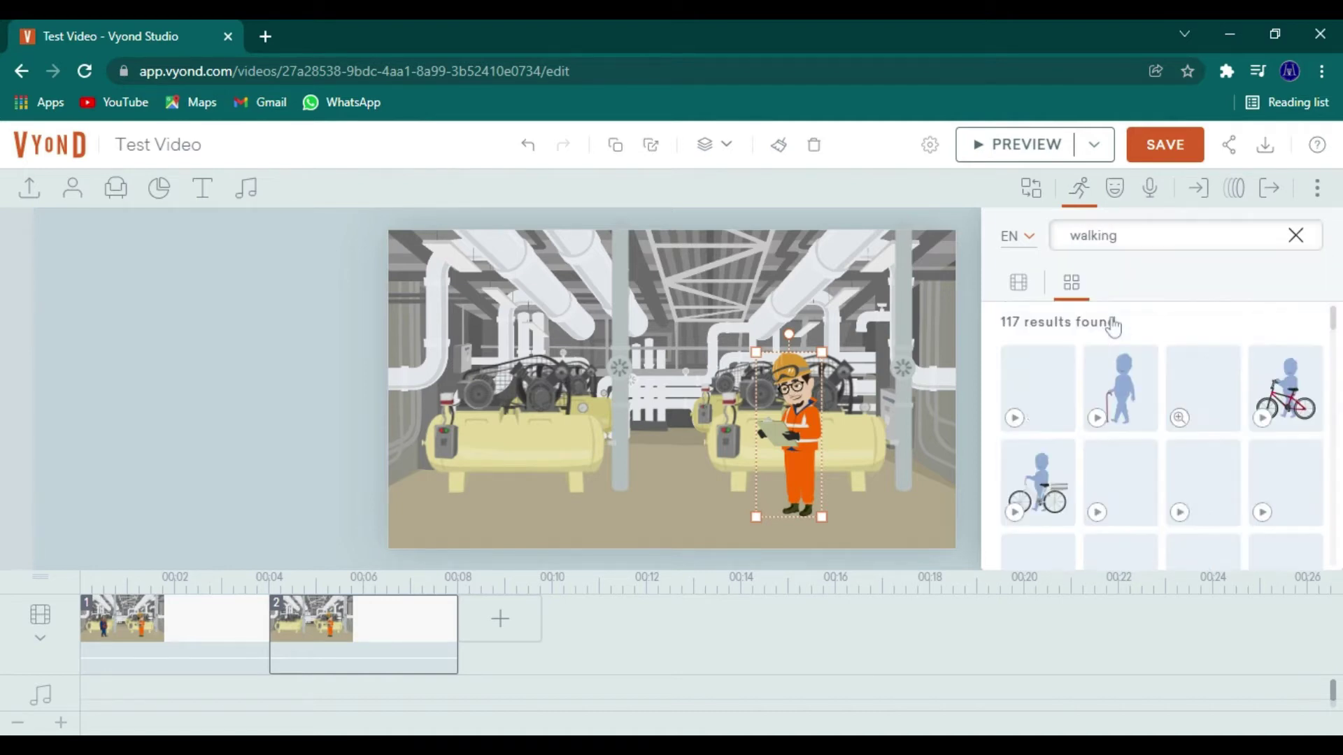
# Try walking poses, then apply the plain Walking action to the orange worker
pyautogui.scroll(-5, 1163, 448)
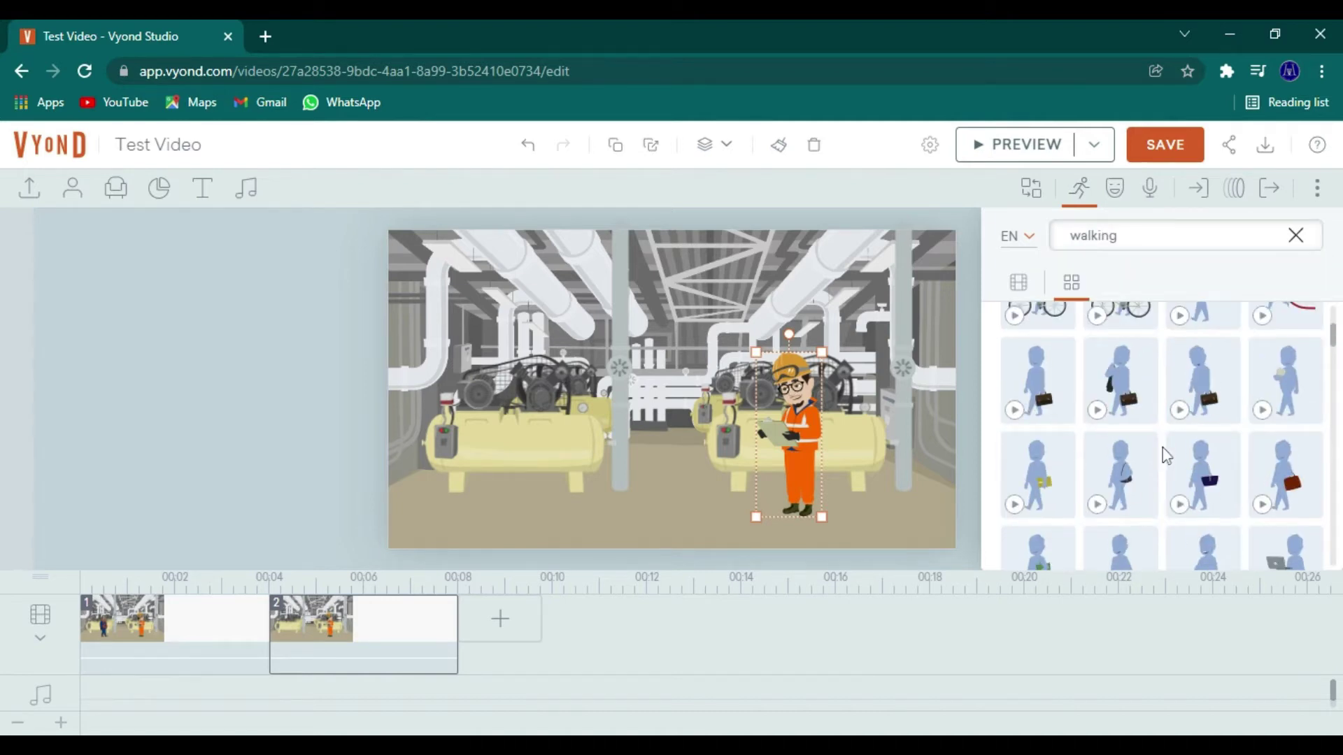
pyautogui.scroll(-3, 1163, 448)
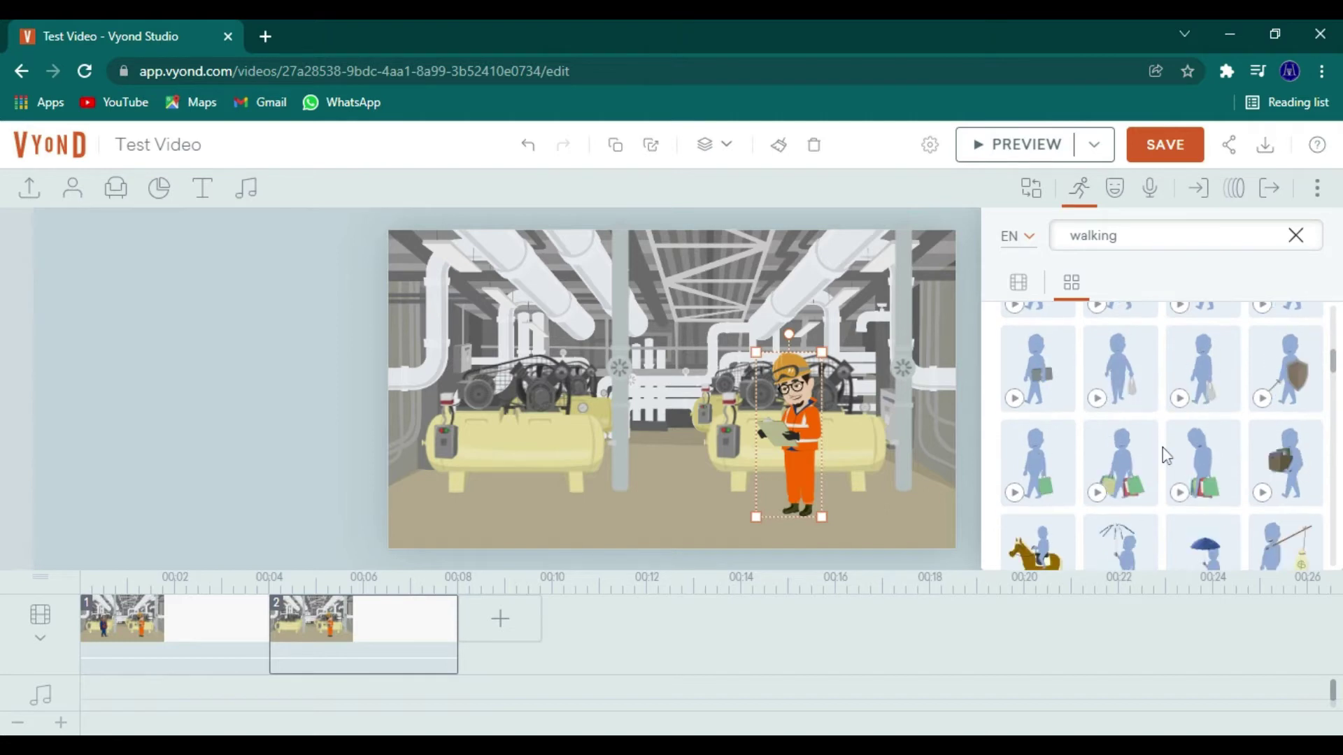
pyautogui.scroll(-5, 1162, 448)
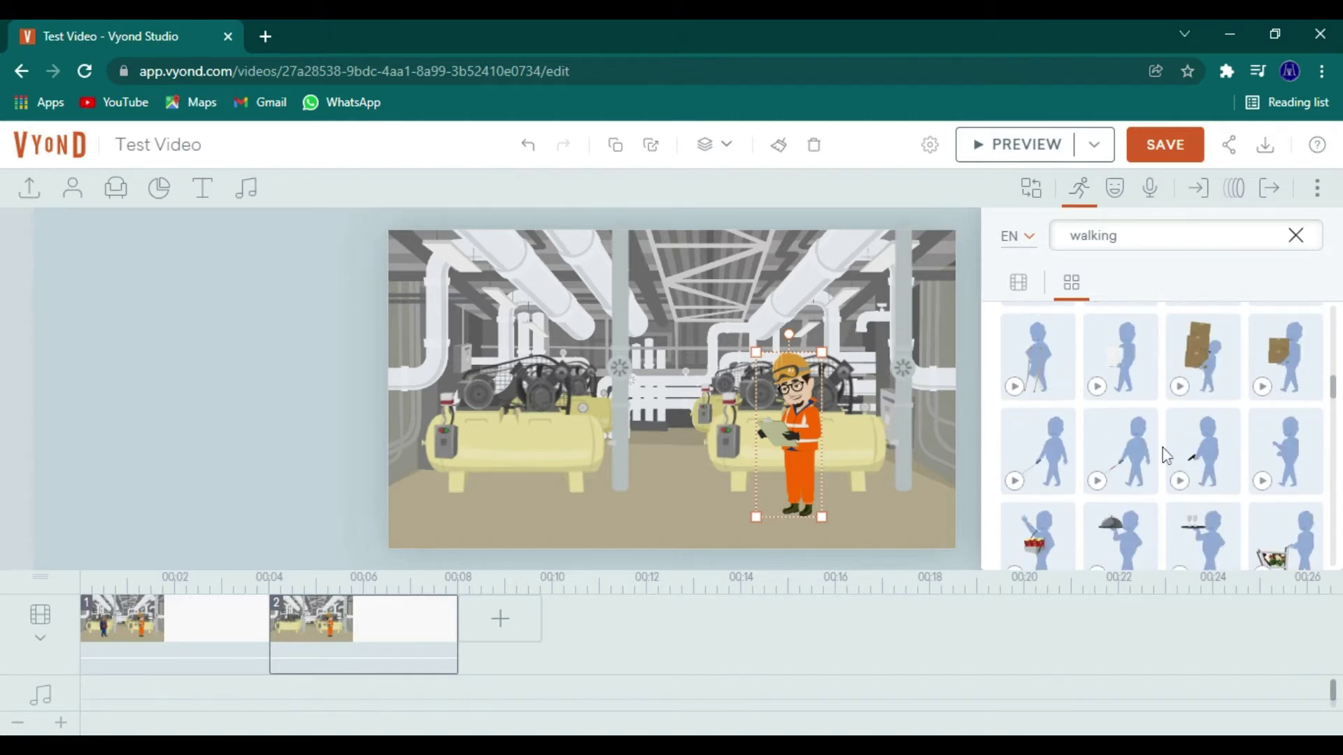
pyautogui.scroll(-5, 1162, 447)
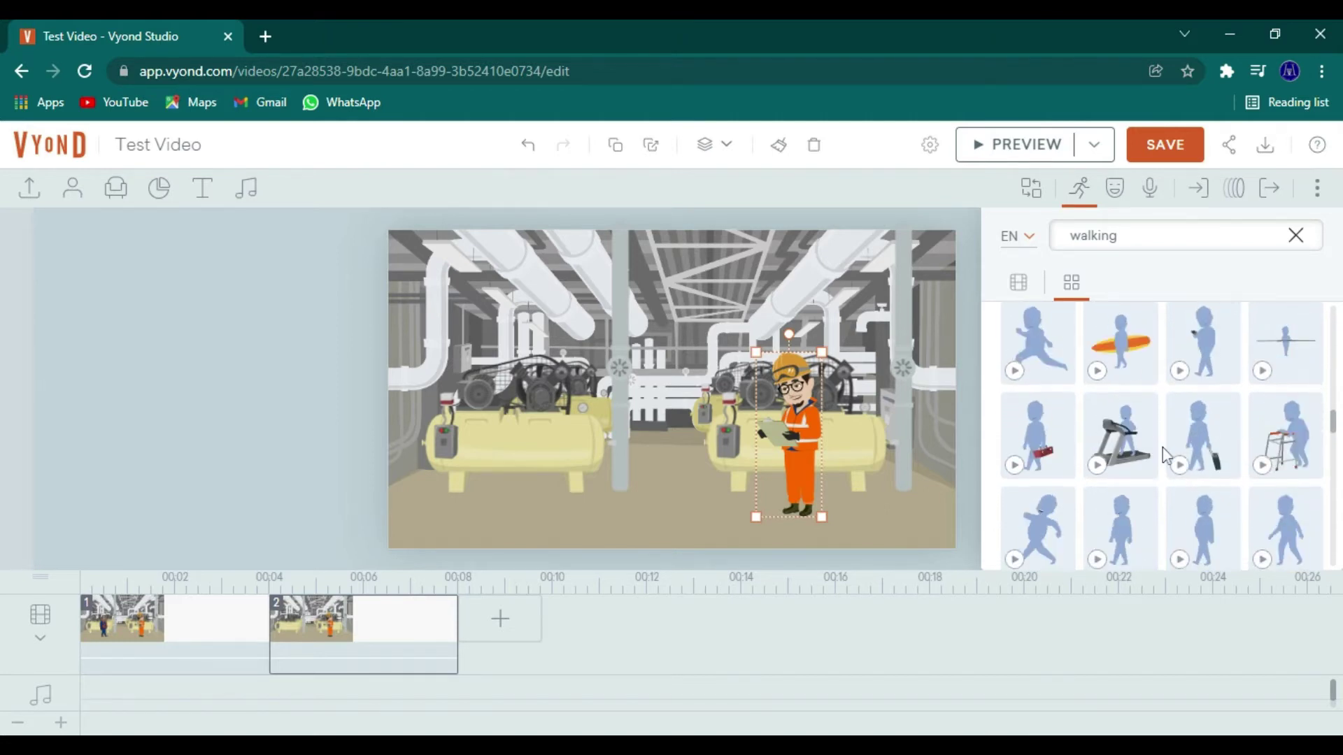
pyautogui.scroll(-5, 1164, 453)
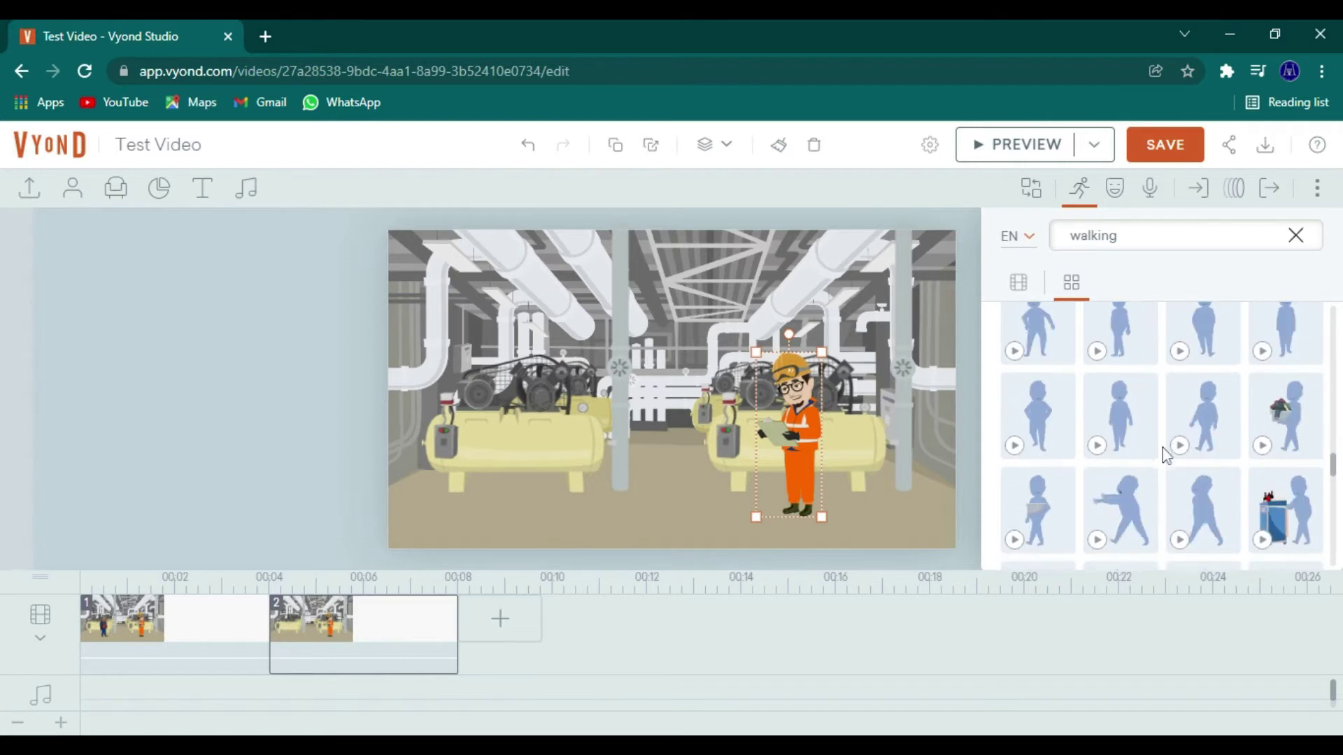
pyautogui.scroll(-5, 1163, 448)
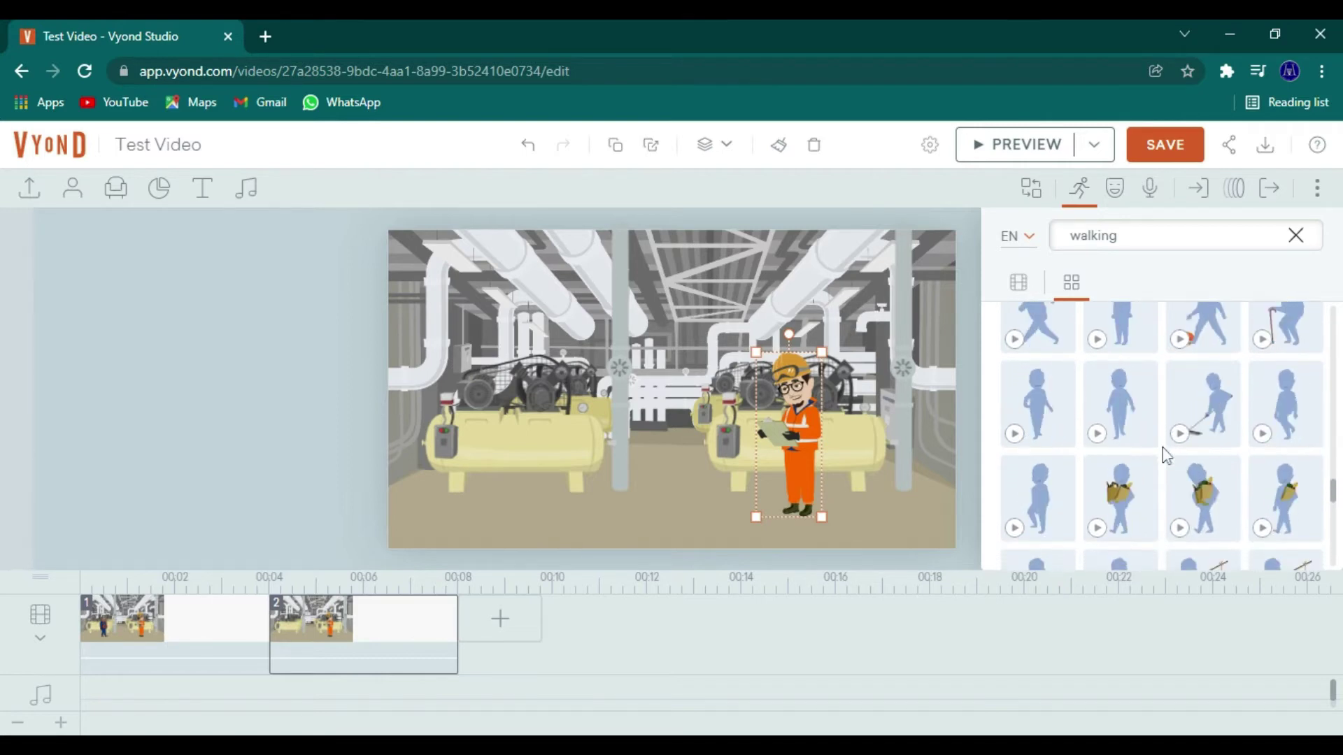
pyautogui.scroll(3, 1162, 448)
pyautogui.scroll(1, 1163, 447)
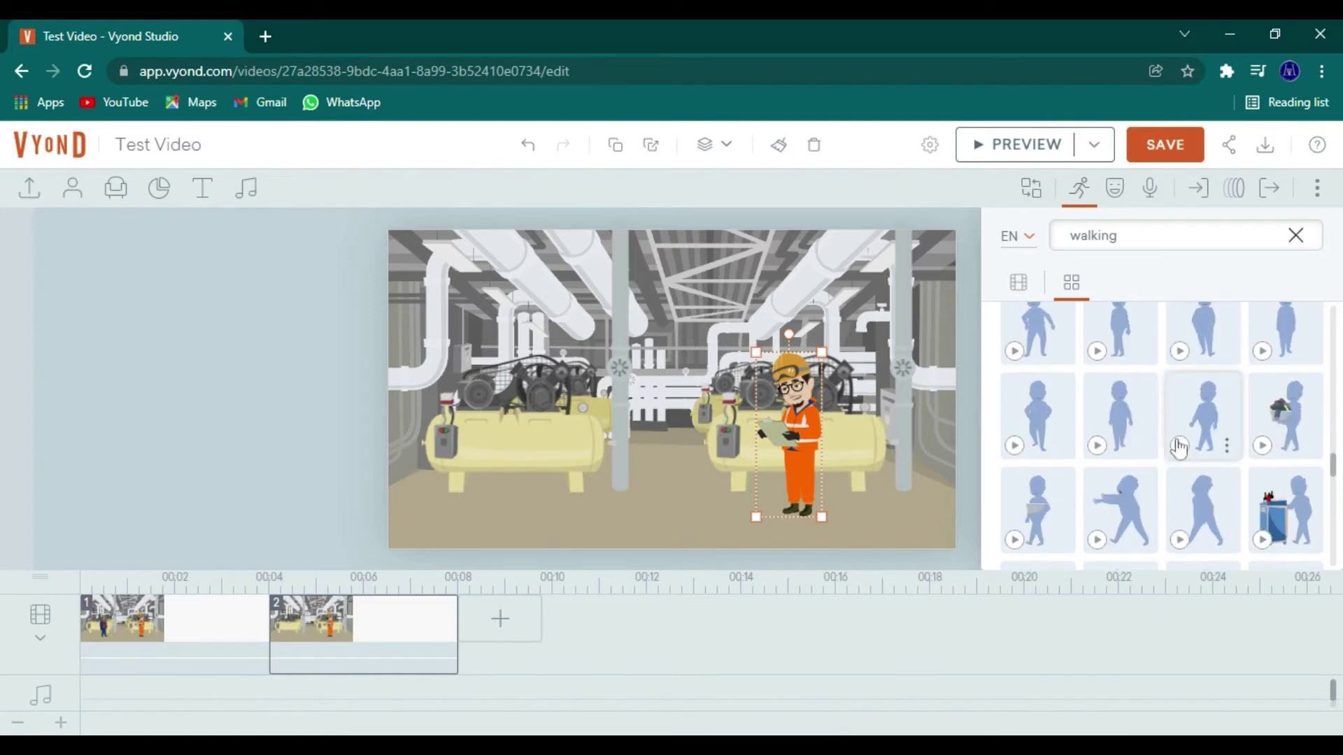
pyautogui.click(1209, 418)
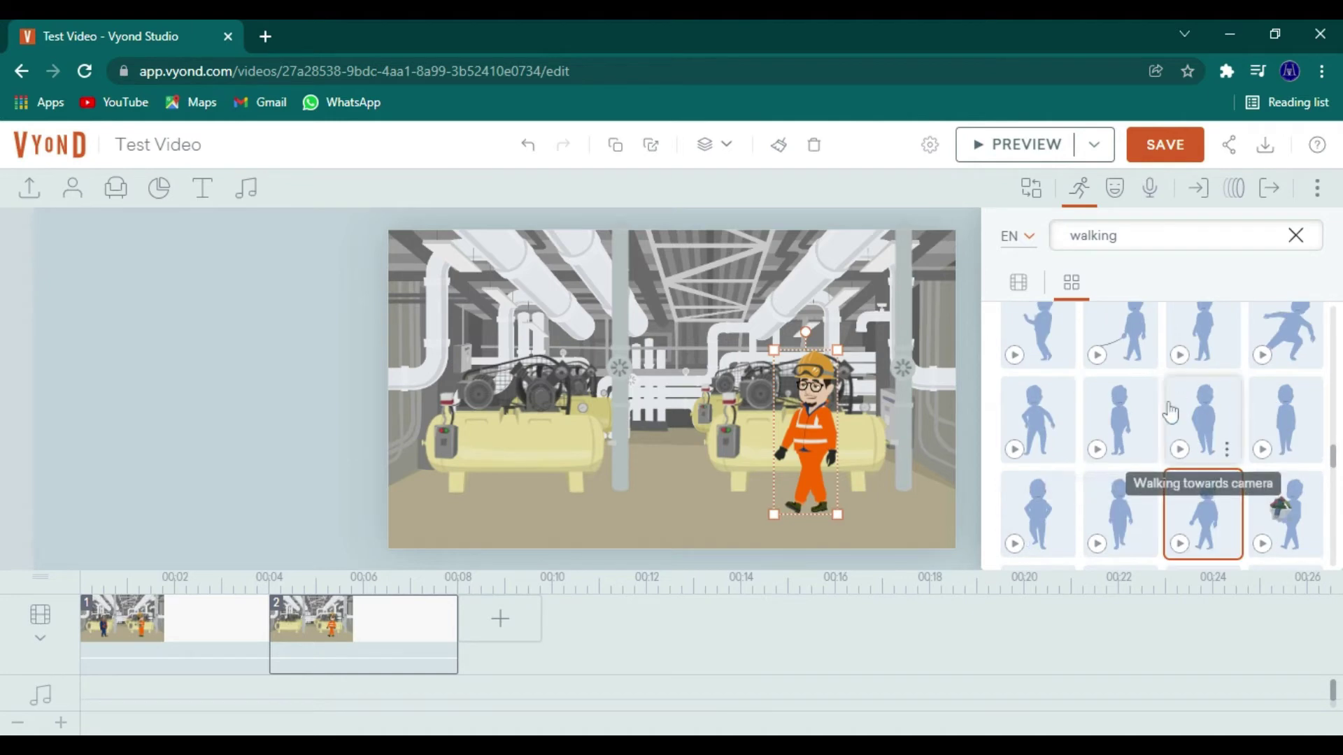
pyautogui.click(1126, 420)
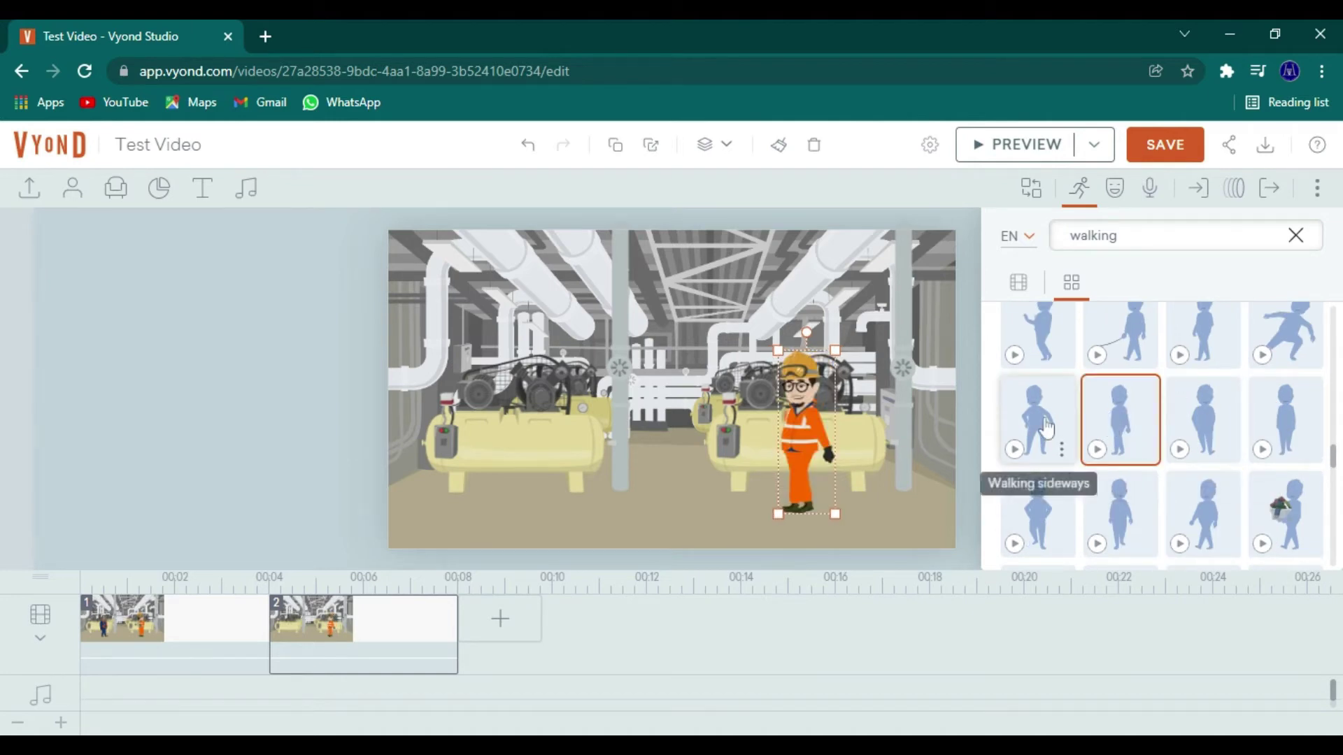
pyautogui.scroll(1, 1077, 433)
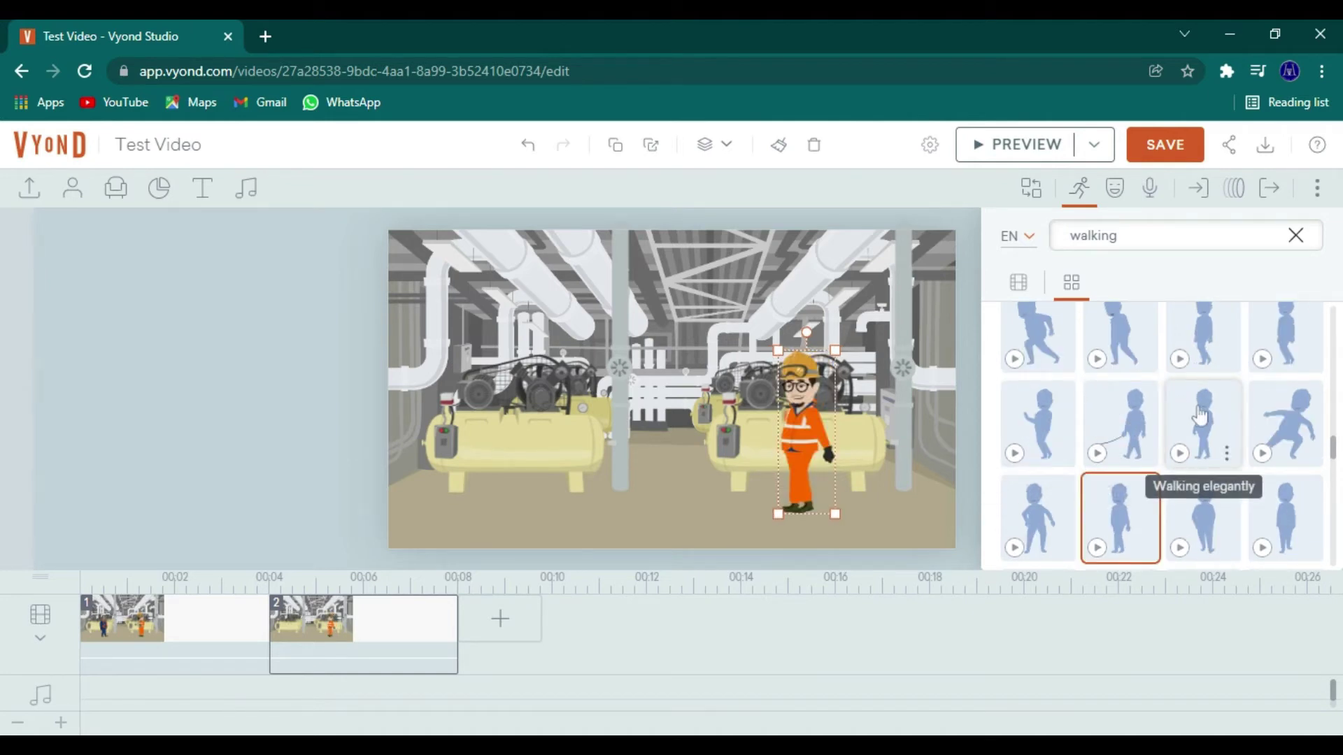
pyautogui.scroll(1, 1200, 415)
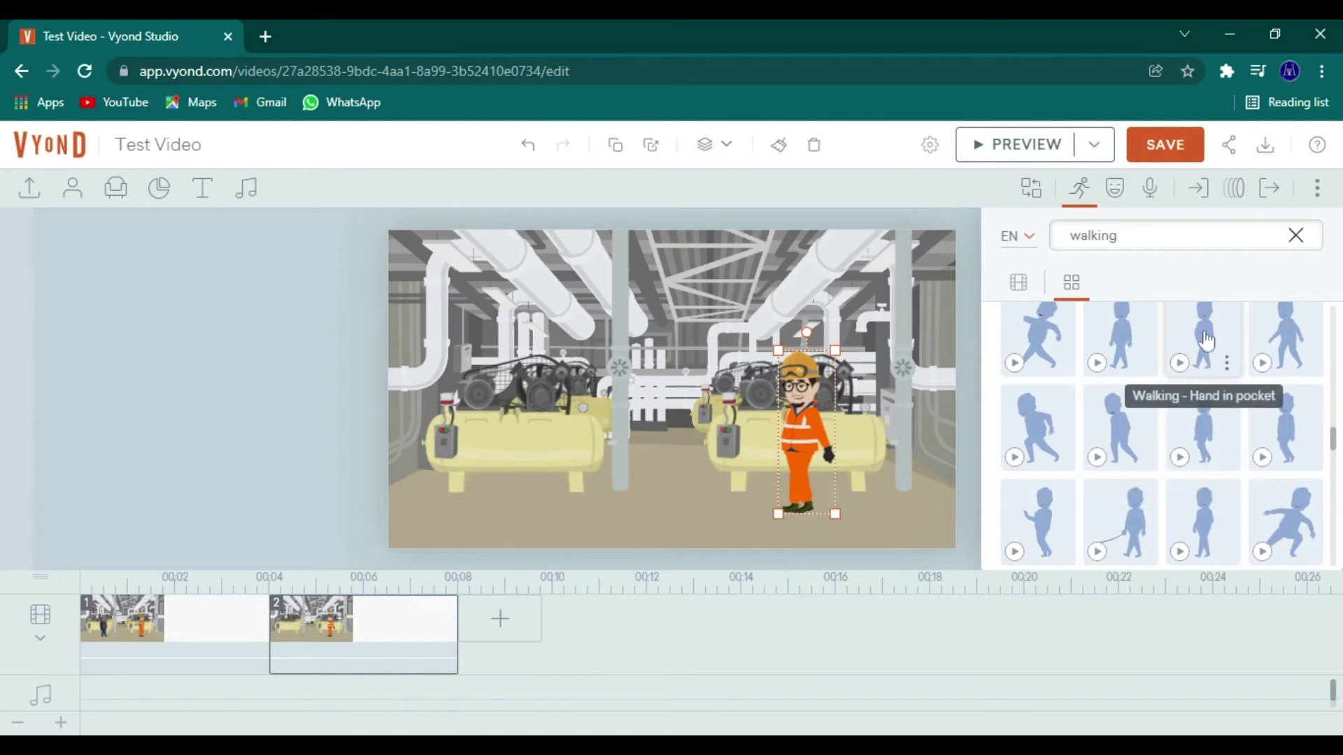
pyautogui.click(1119, 343)
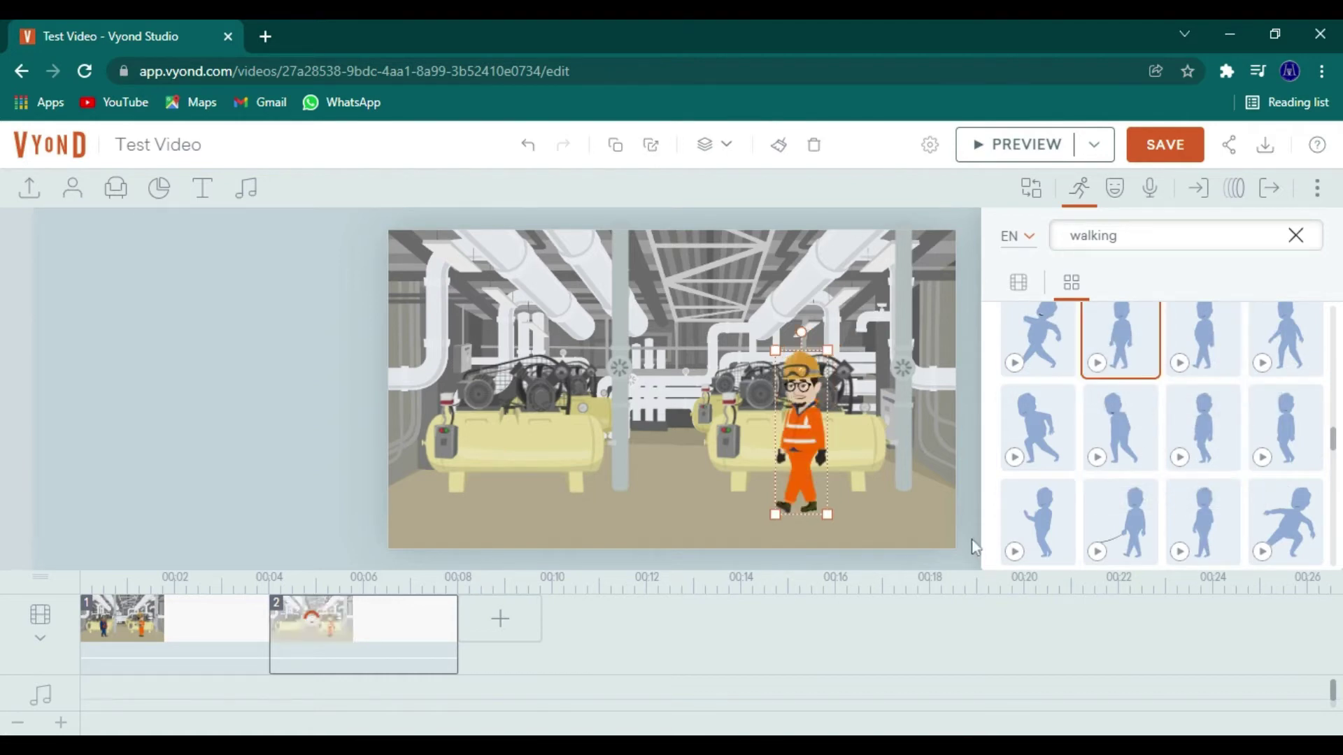
pyautogui.click(722, 521)
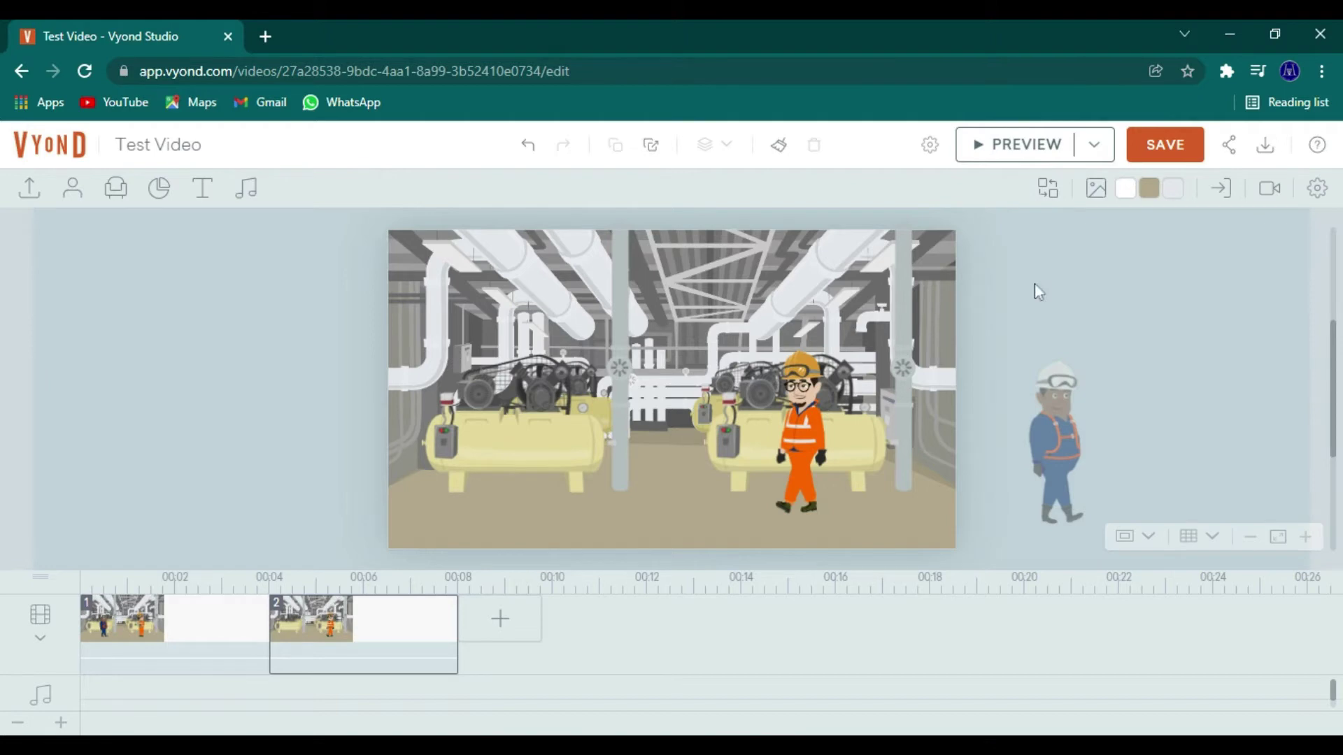
# Add a camera framed close on the orange worker, panning left to the left compressor
pyautogui.click(1269, 188)
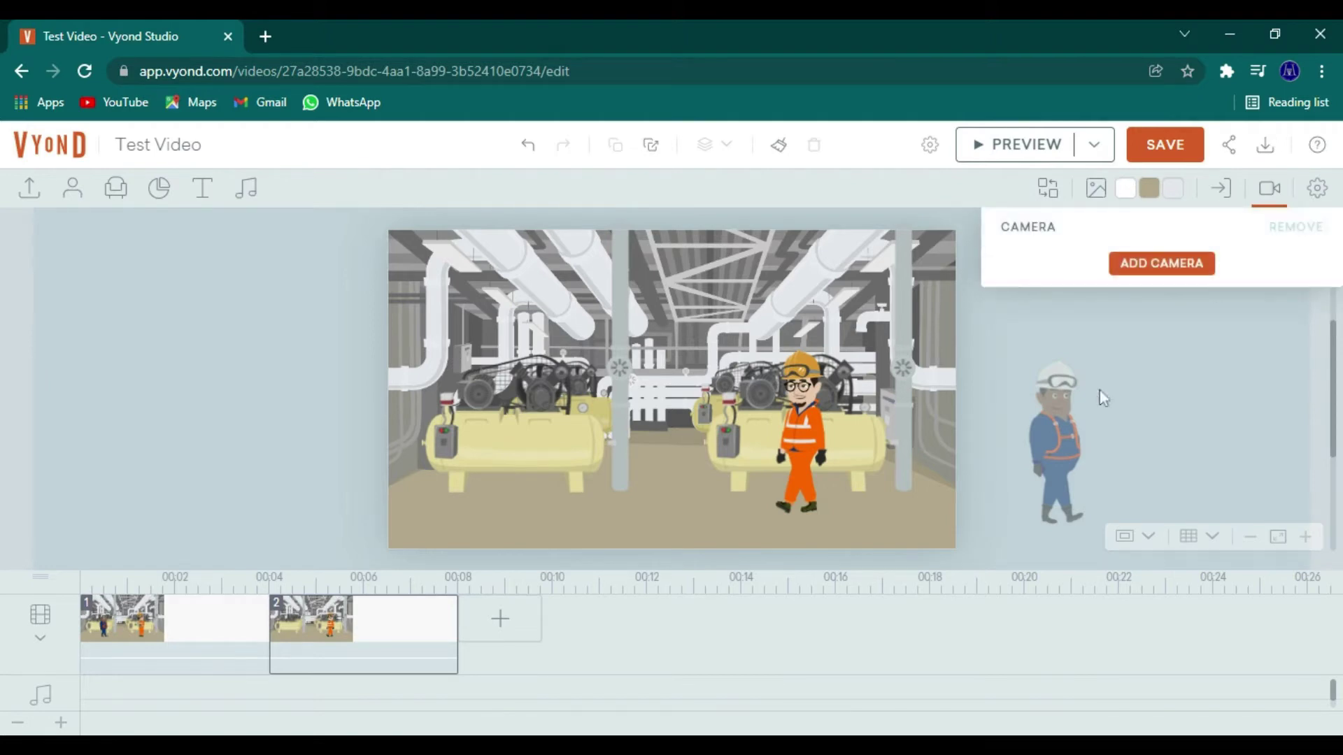
pyautogui.click(1178, 272)
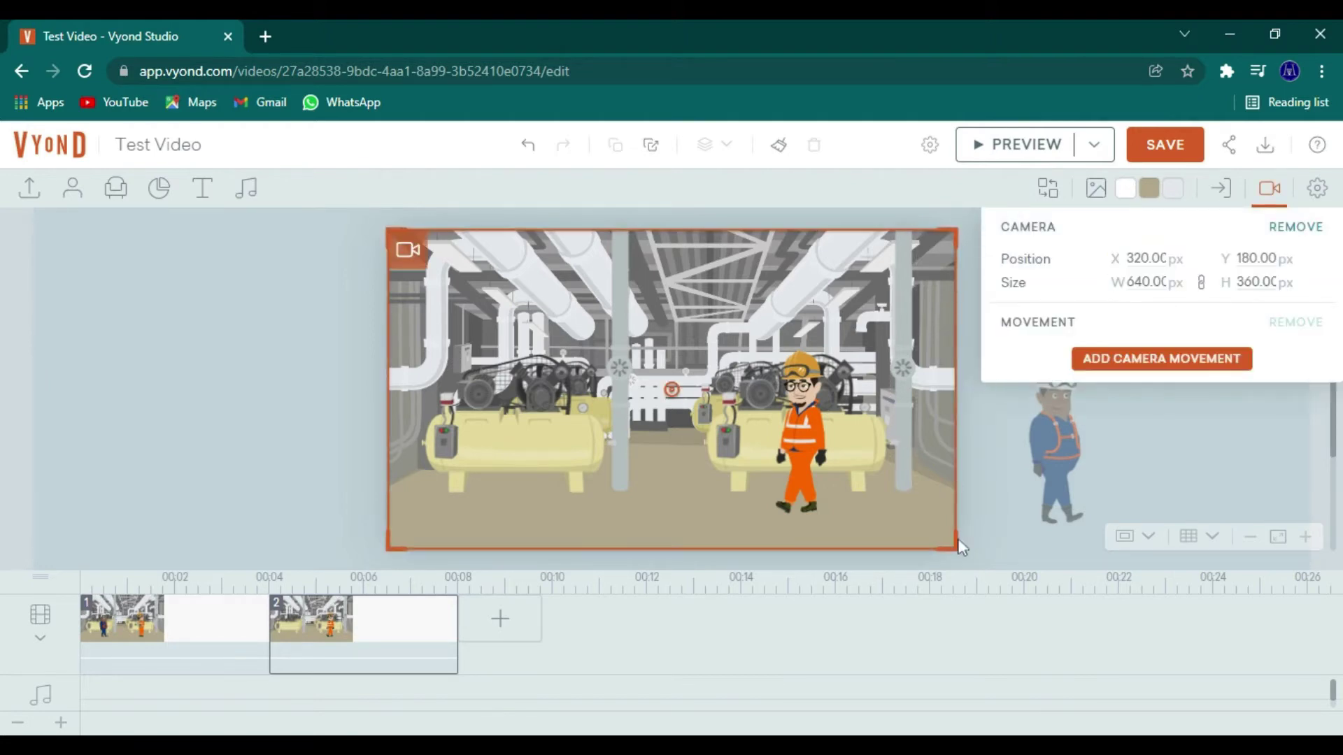
pyautogui.moveTo(954, 508); pyautogui.dragTo(777, 359)
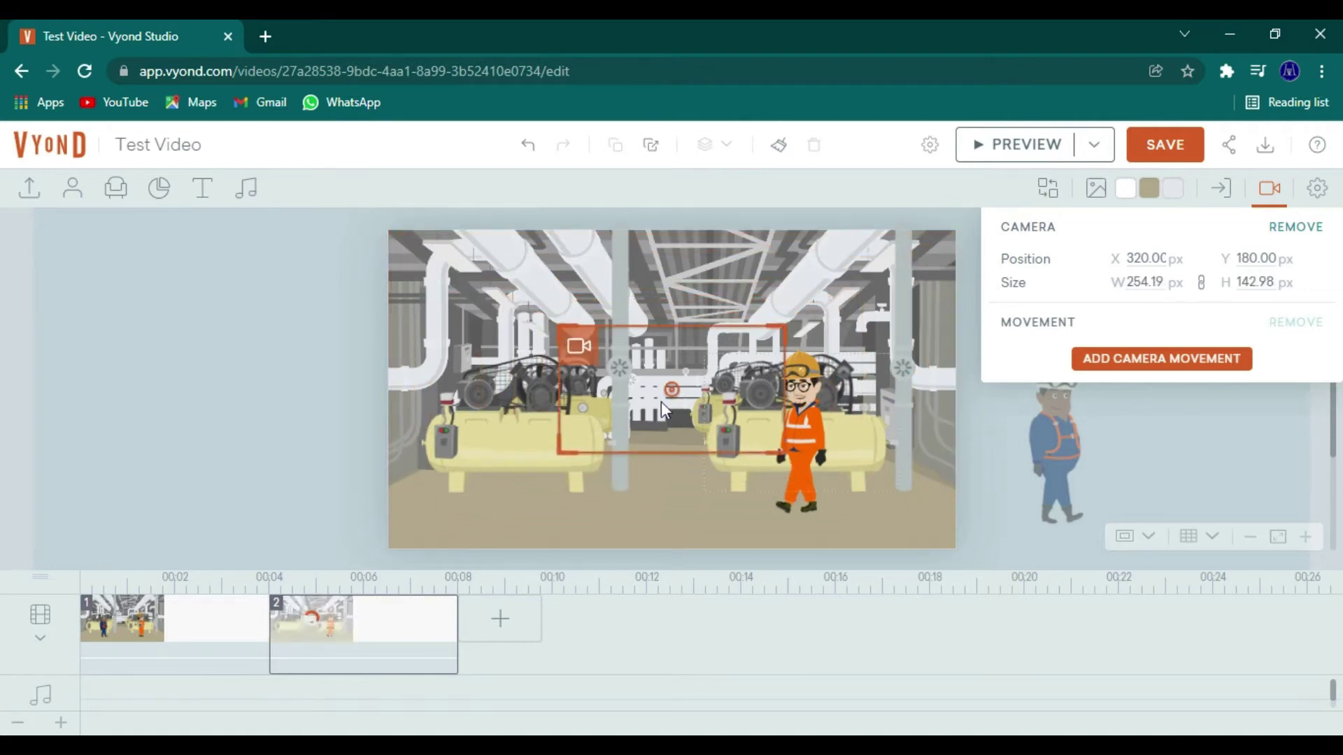
pyautogui.moveTo(578, 346); pyautogui.dragTo(736, 345)
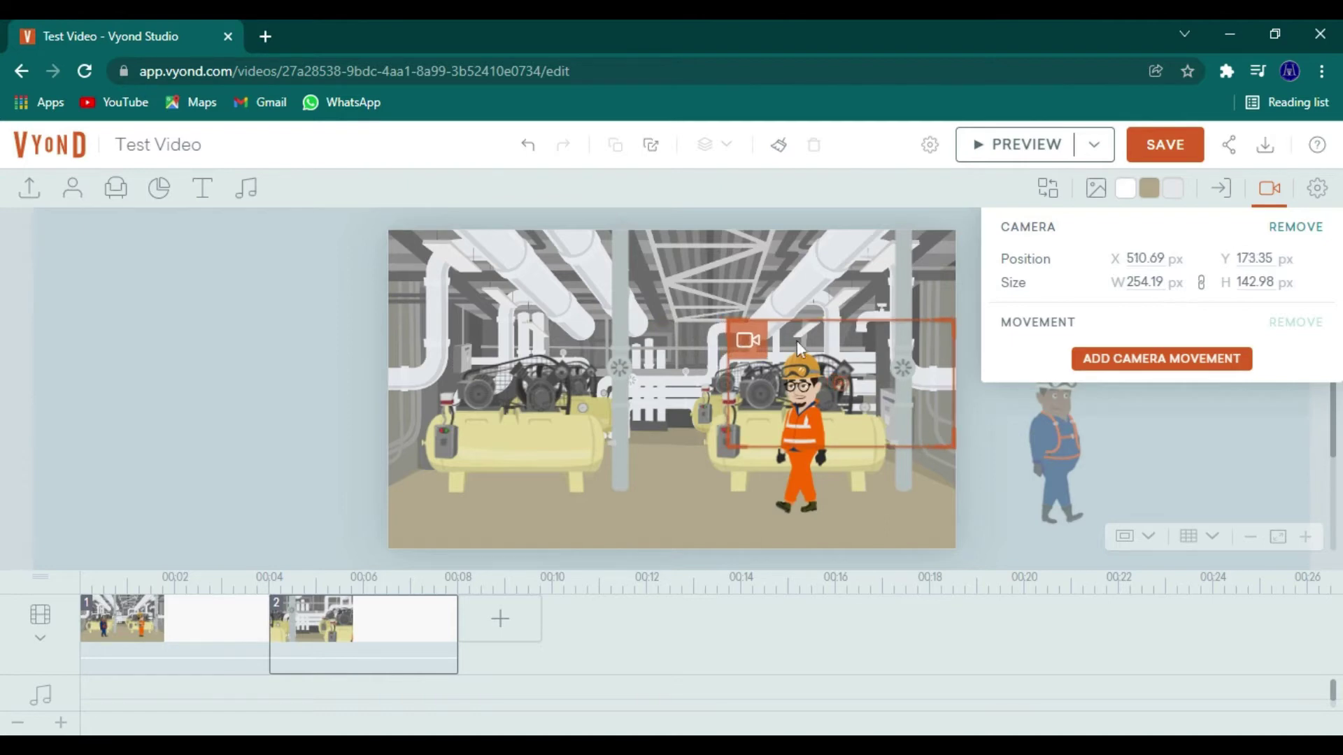
pyautogui.click(1048, 368)
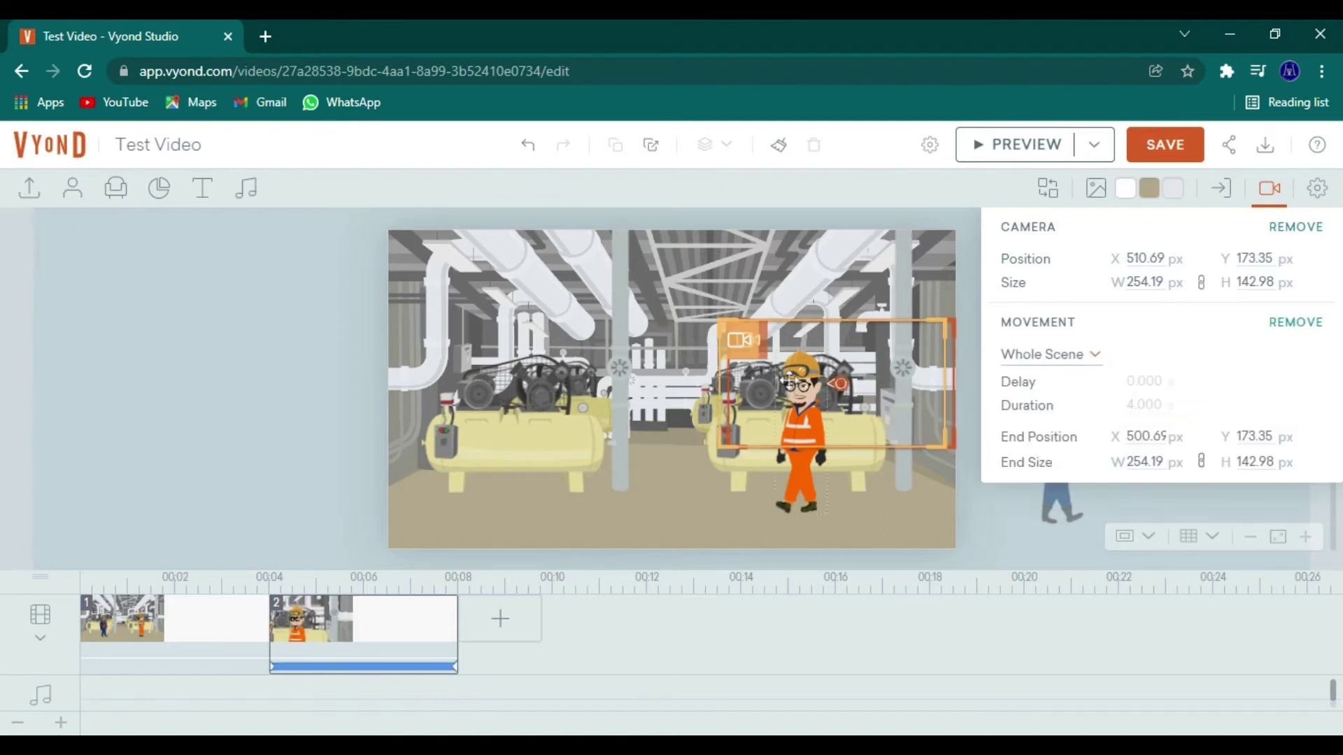
pyautogui.moveTo(747, 347); pyautogui.dragTo(413, 346)
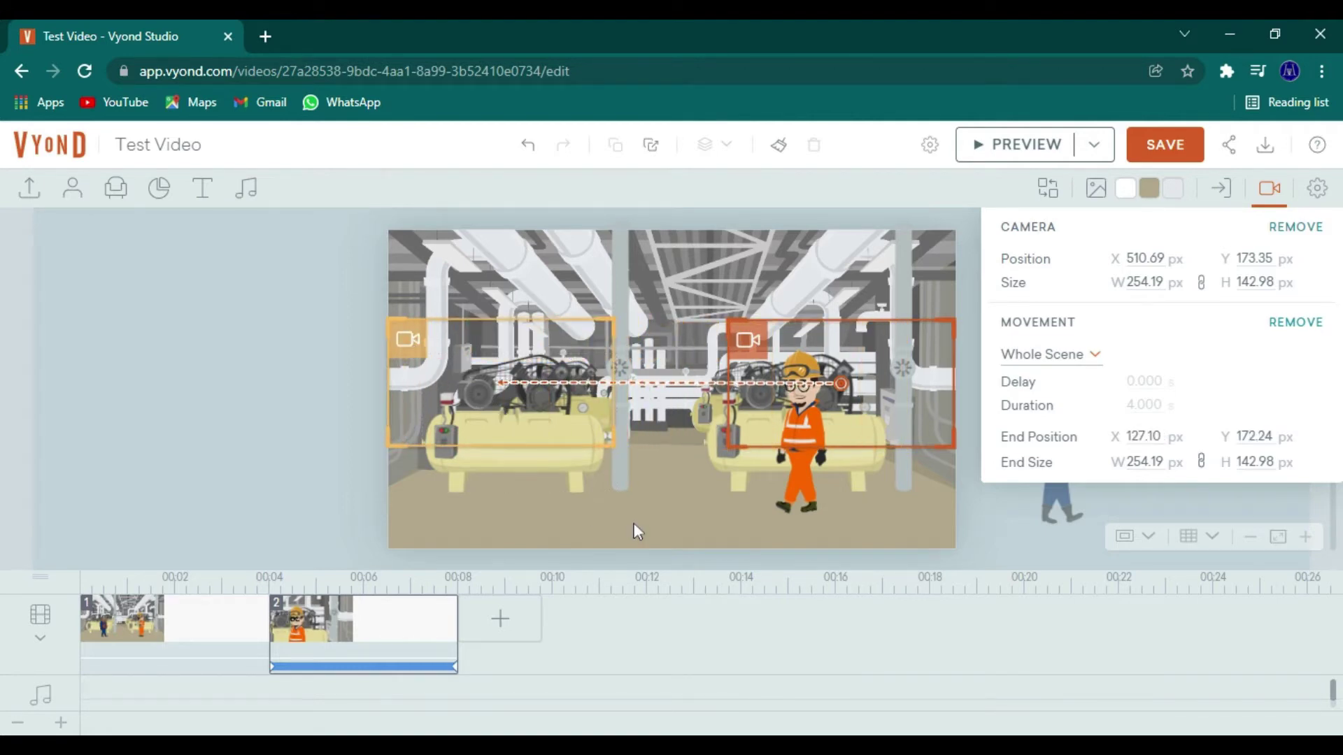
pyautogui.click(815, 427)
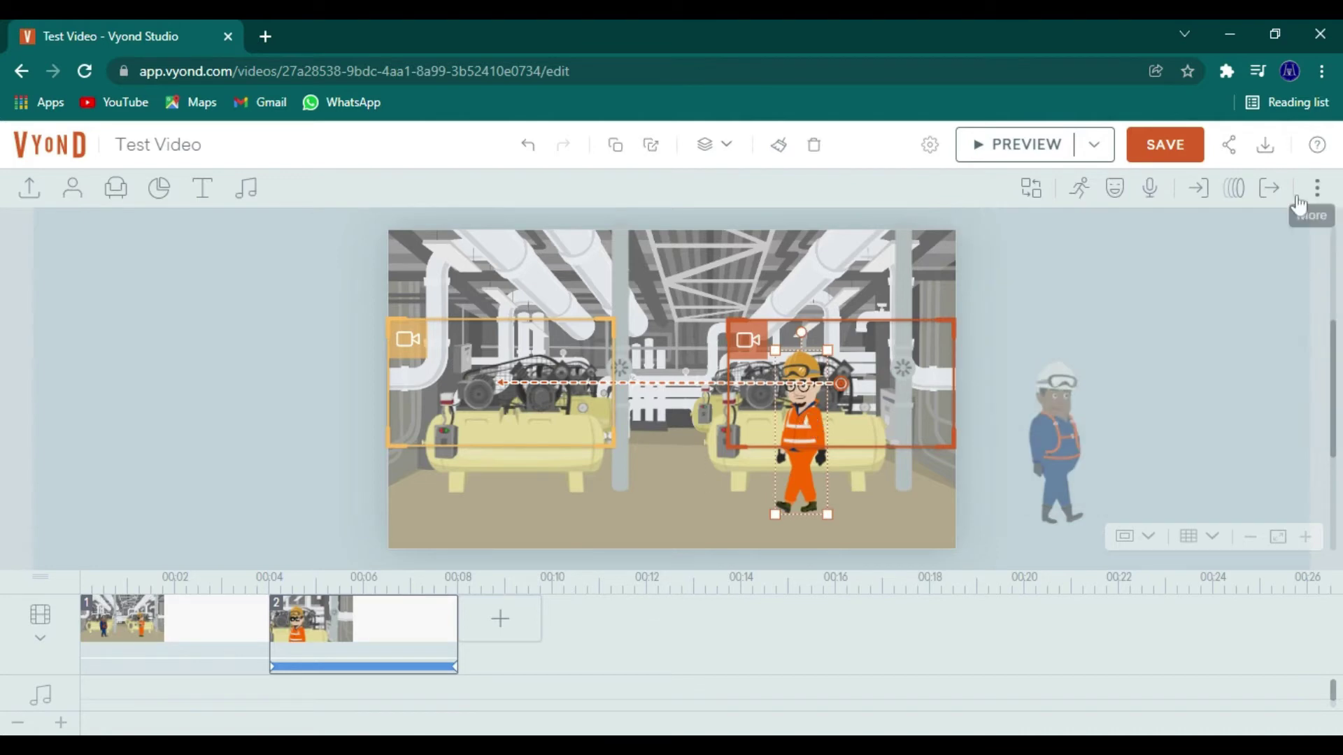
# Give the orange worker a Line - Horizontal path starting off-stage left, then preview the video
pyautogui.click(1235, 197)
pyautogui.click(1229, 291)
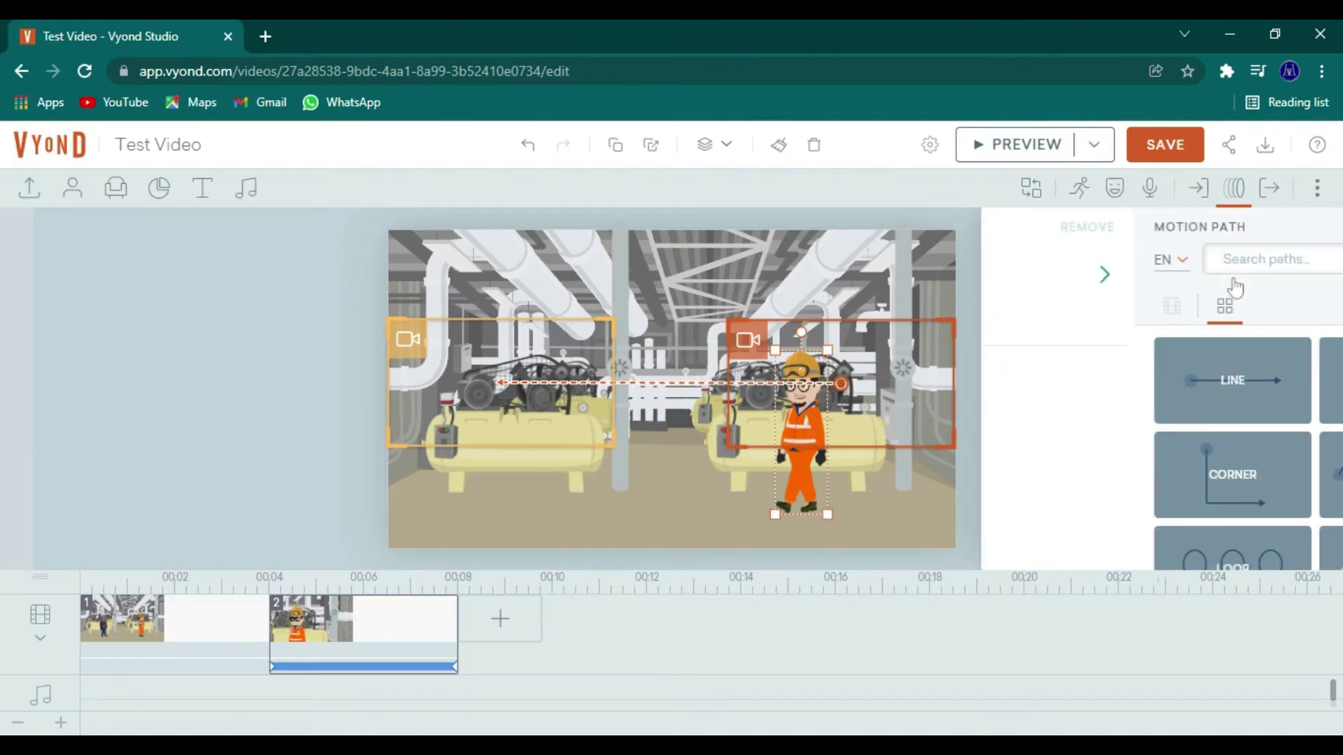
pyautogui.click(1119, 387)
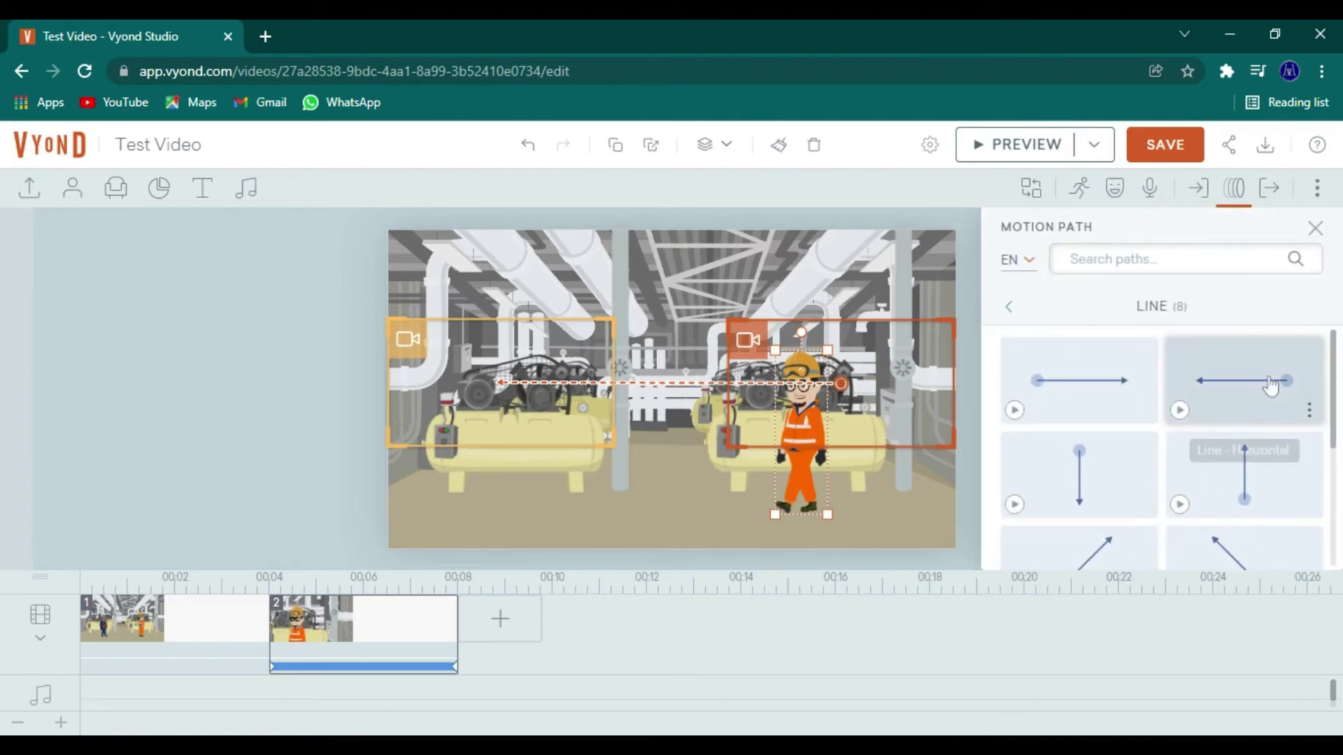
pyautogui.click(1268, 385)
pyautogui.rightClick(533, 436)
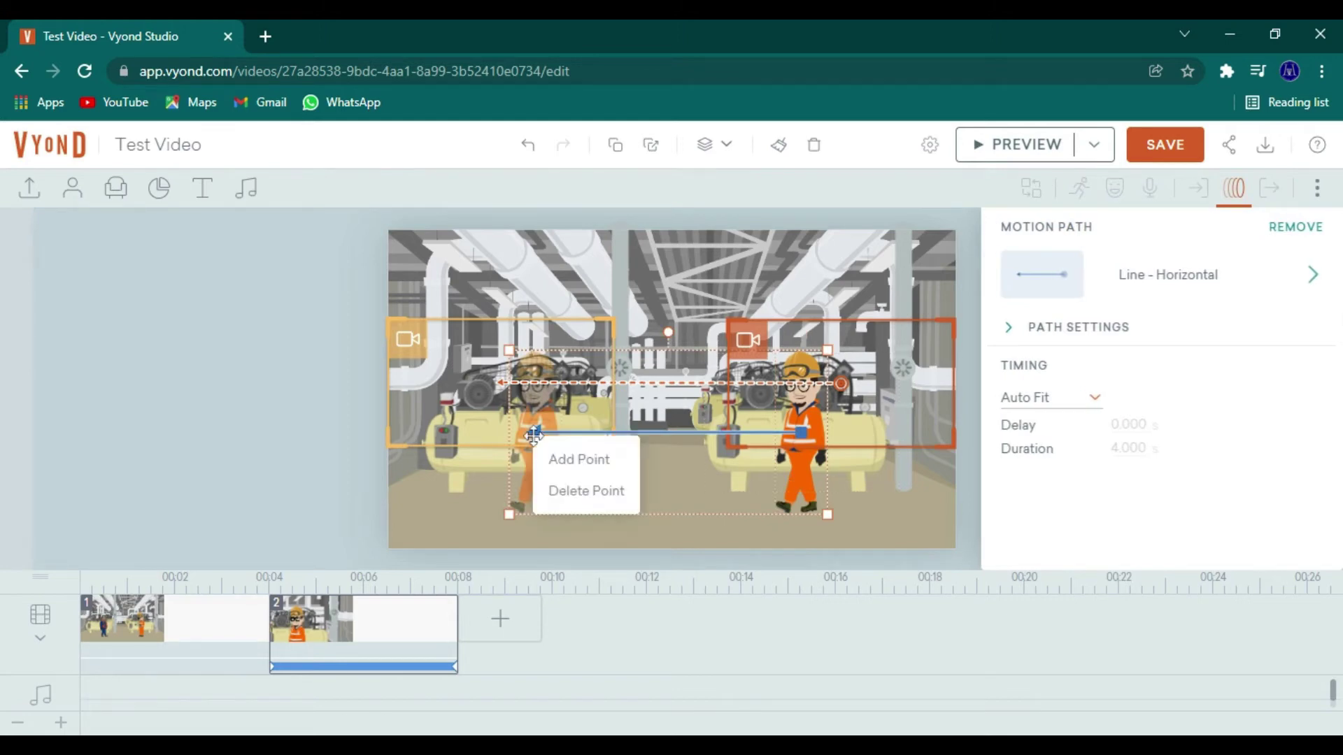
pyautogui.click(579, 460)
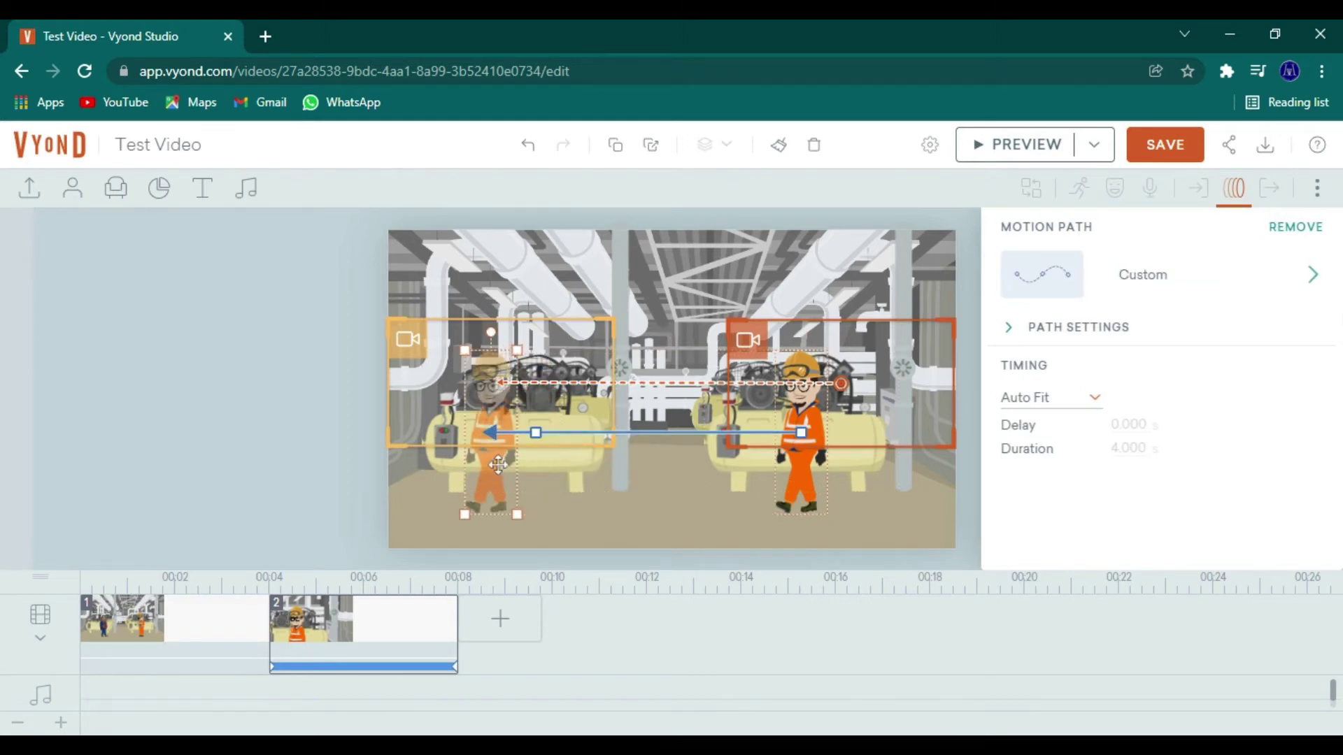
pyautogui.moveTo(498, 465); pyautogui.dragTo(290, 467)
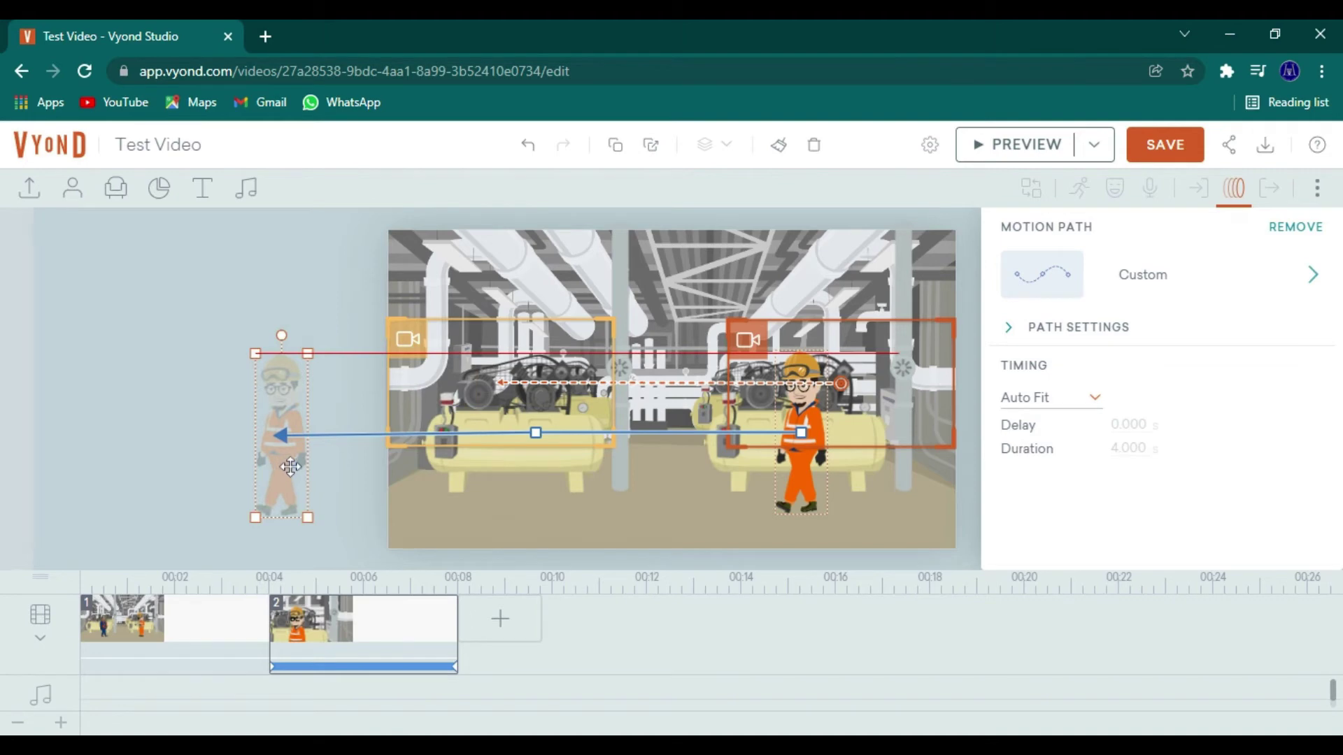
pyautogui.click(210, 412)
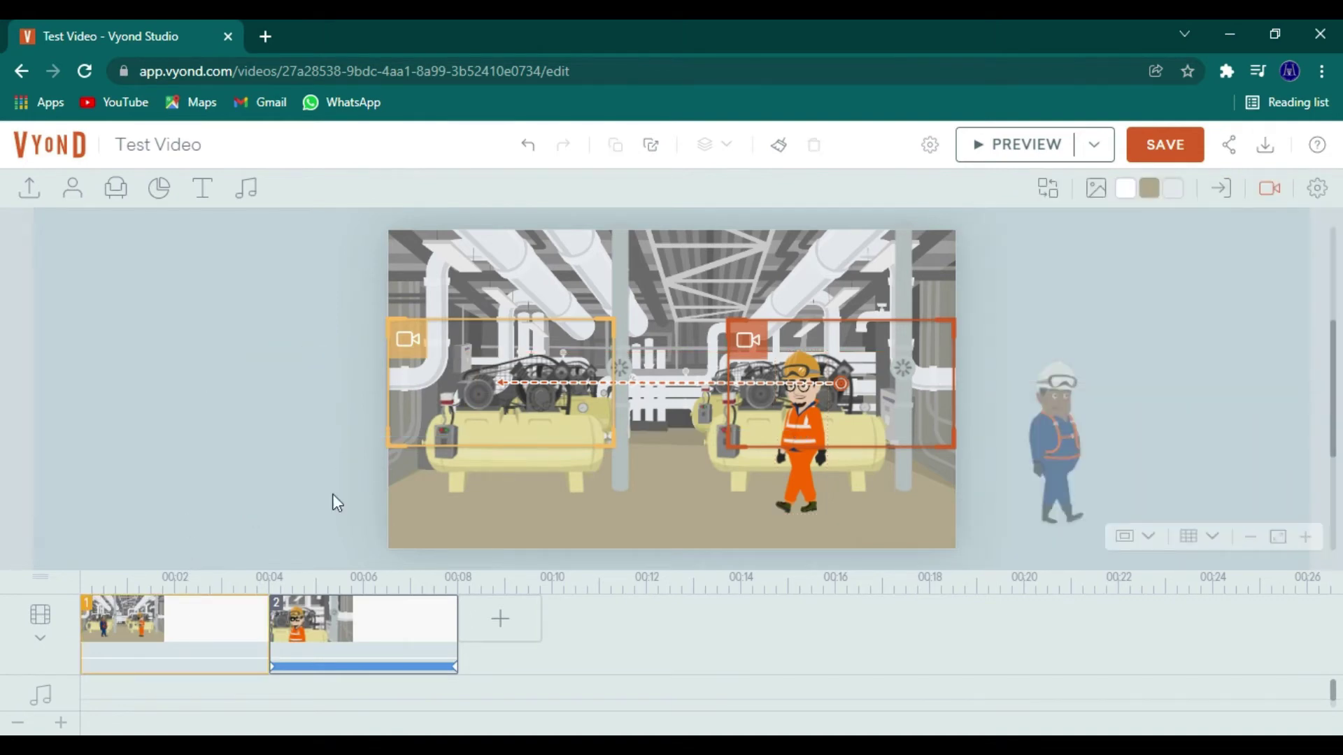
pyautogui.click(1024, 147)
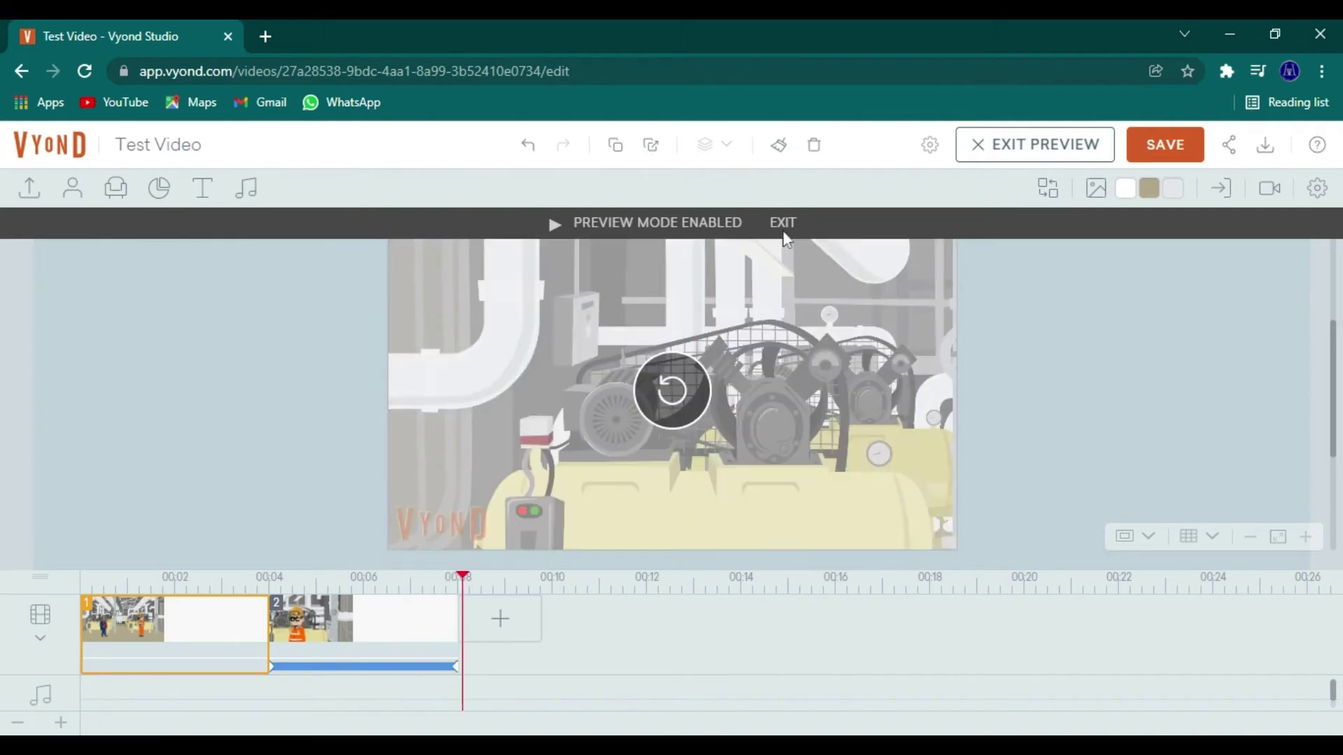
# Shorten scene 2 to about 3.7 s, adjust its camera bar timing, and preview
pyautogui.click(783, 224)
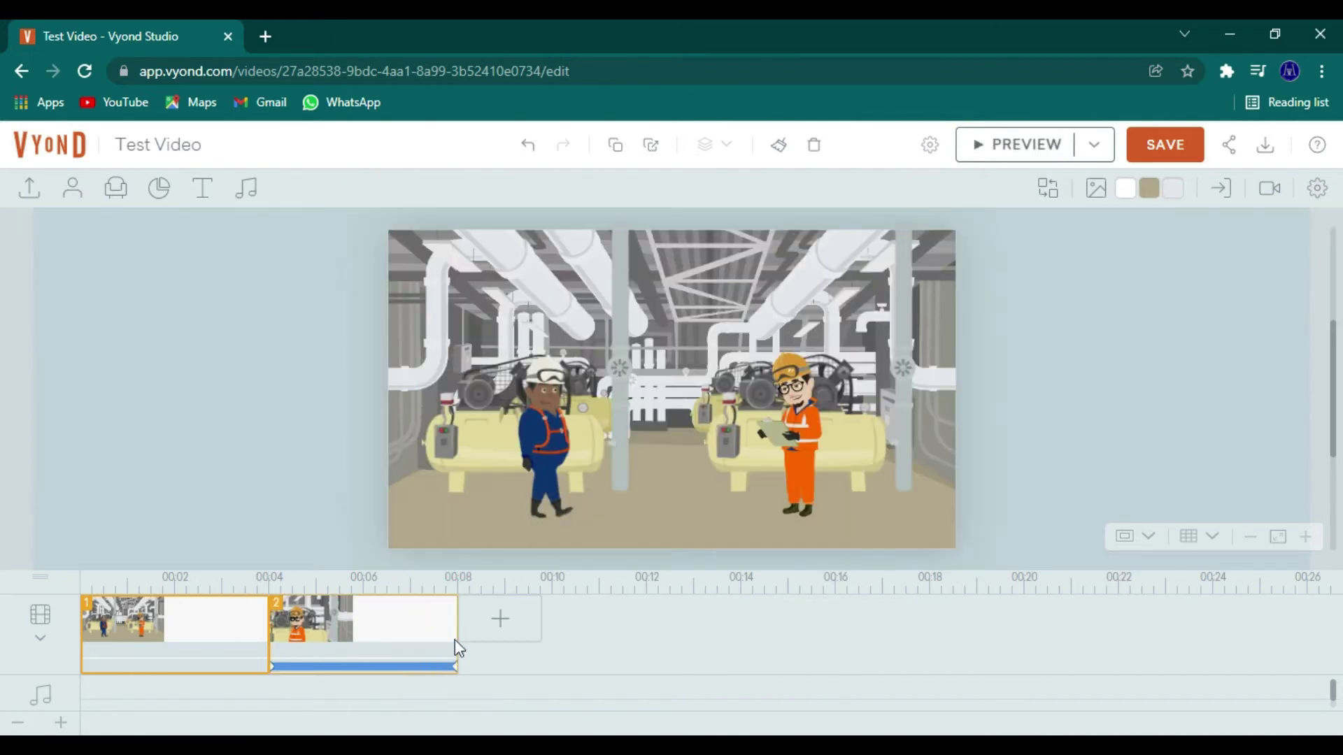
pyautogui.moveTo(455, 639); pyautogui.dragTo(443, 639)
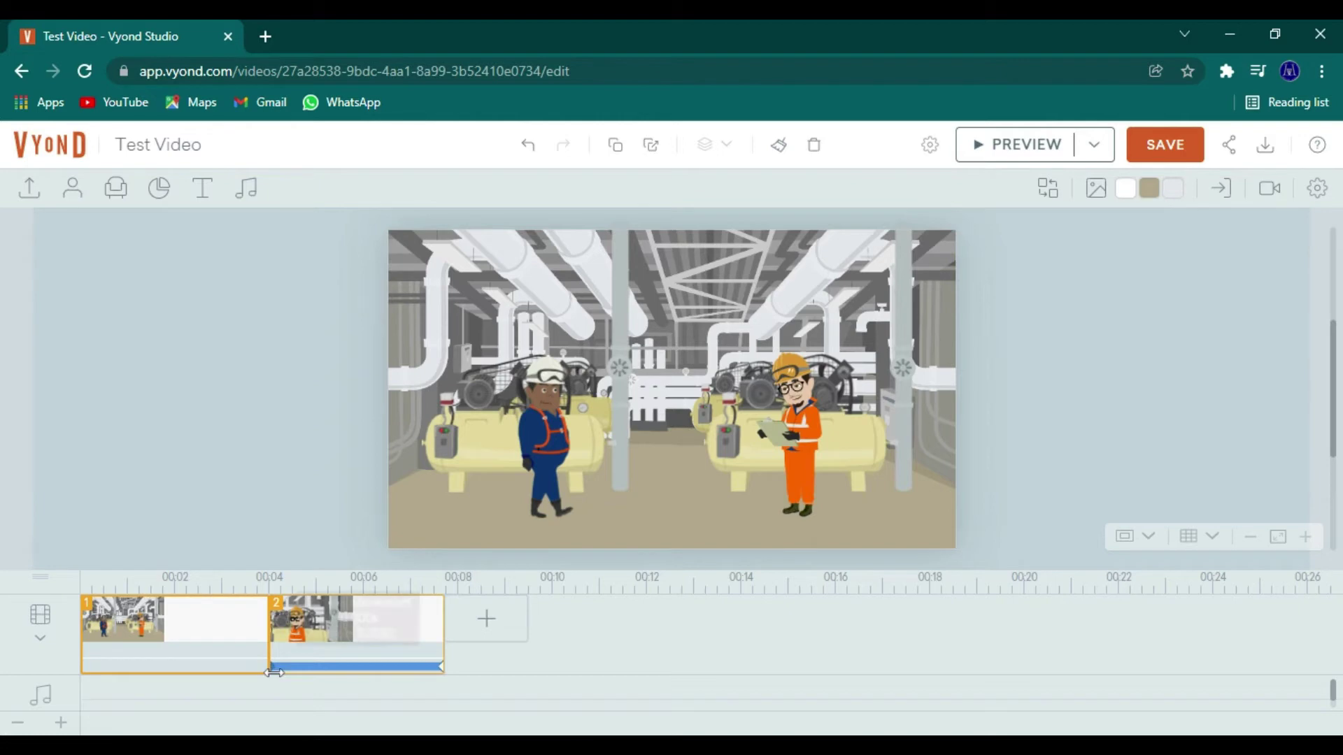
pyautogui.moveTo(272, 667); pyautogui.dragTo(295, 670)
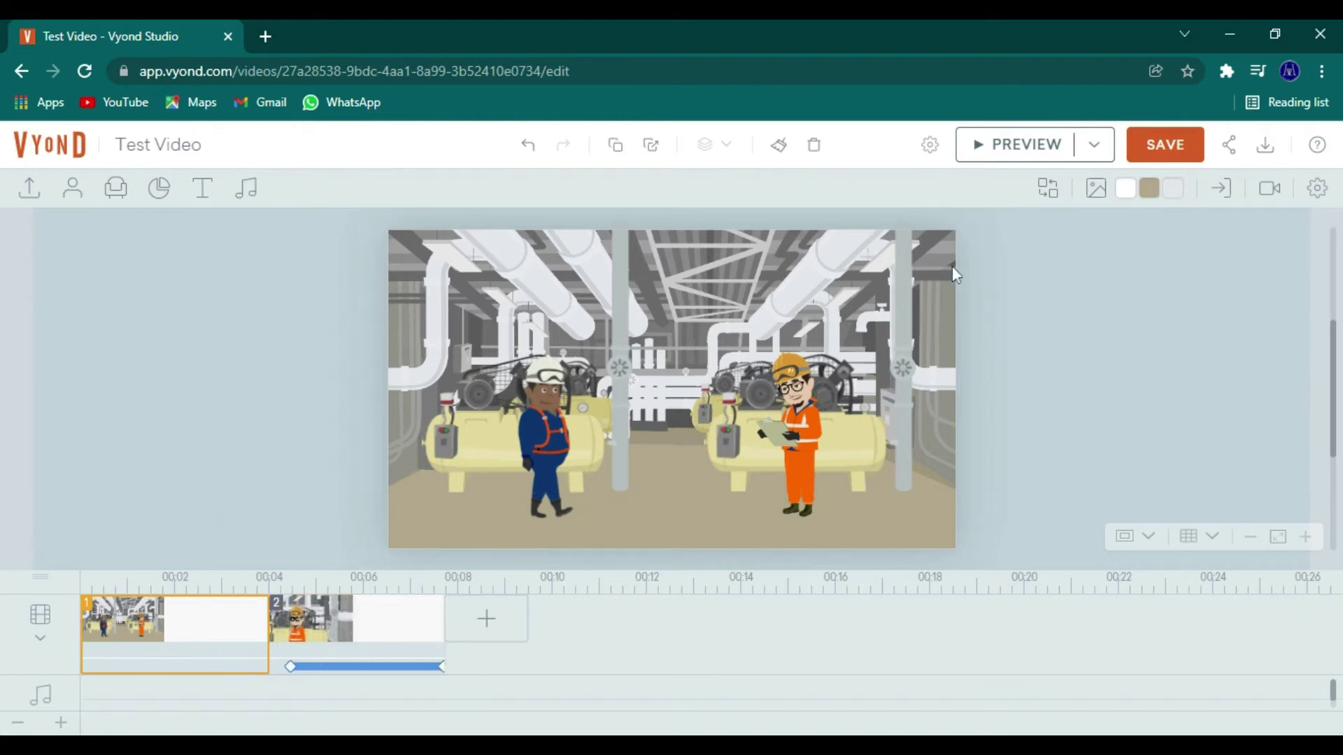
pyautogui.click(1000, 153)
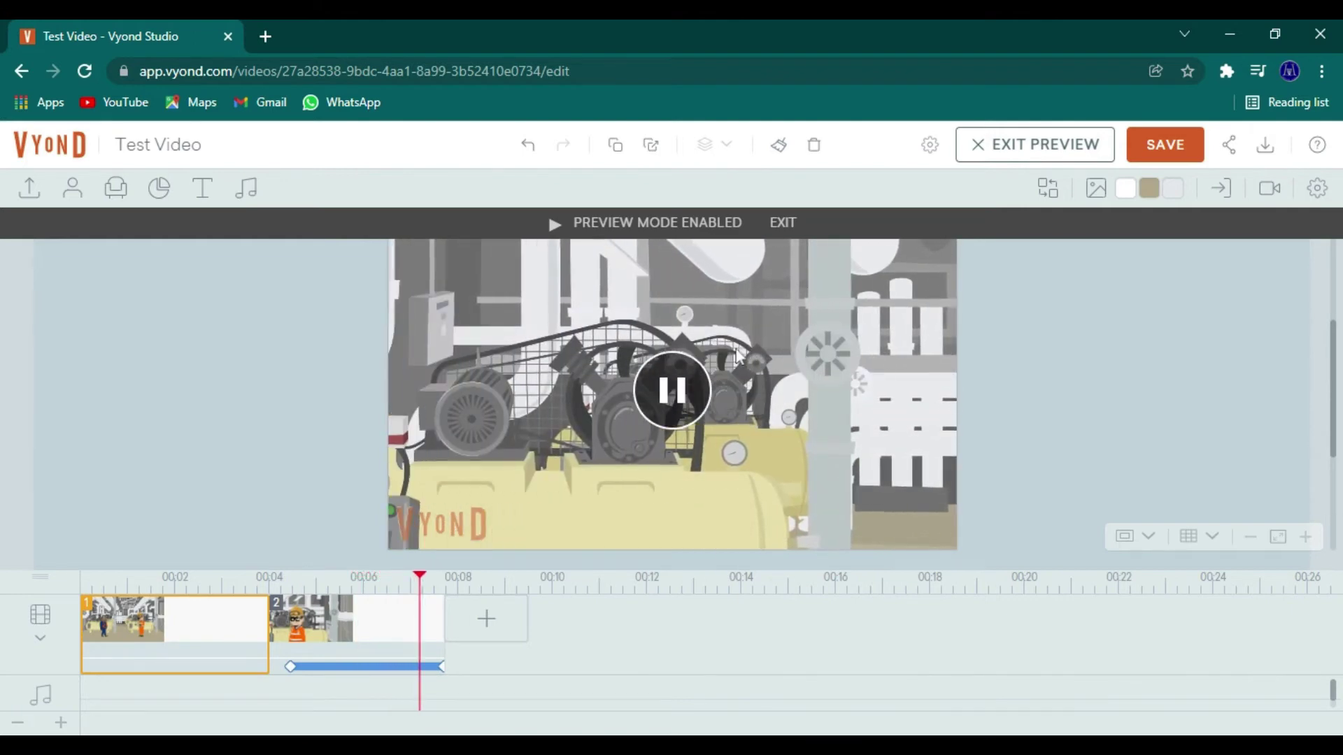
pyautogui.click(780, 224)
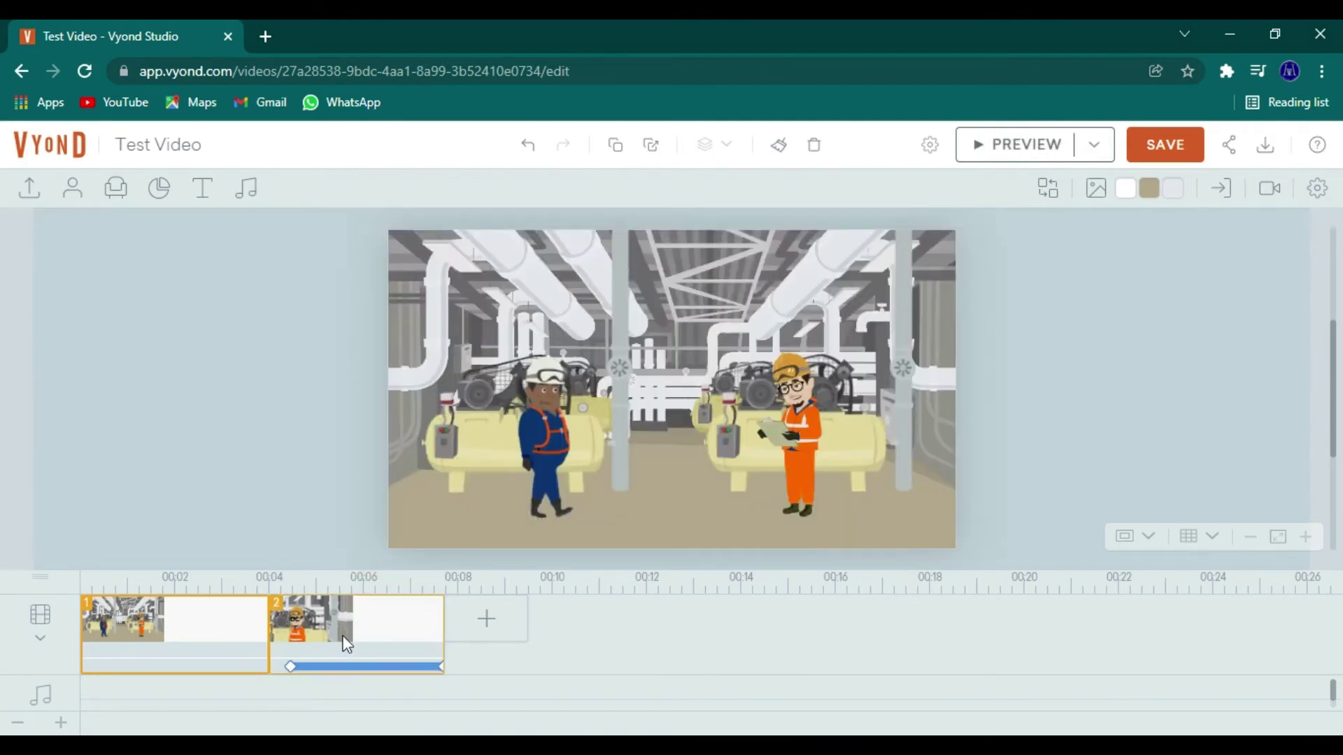
# Move scene 2's starting camera frame toward the factory centre and preview again
pyautogui.click(347, 643)
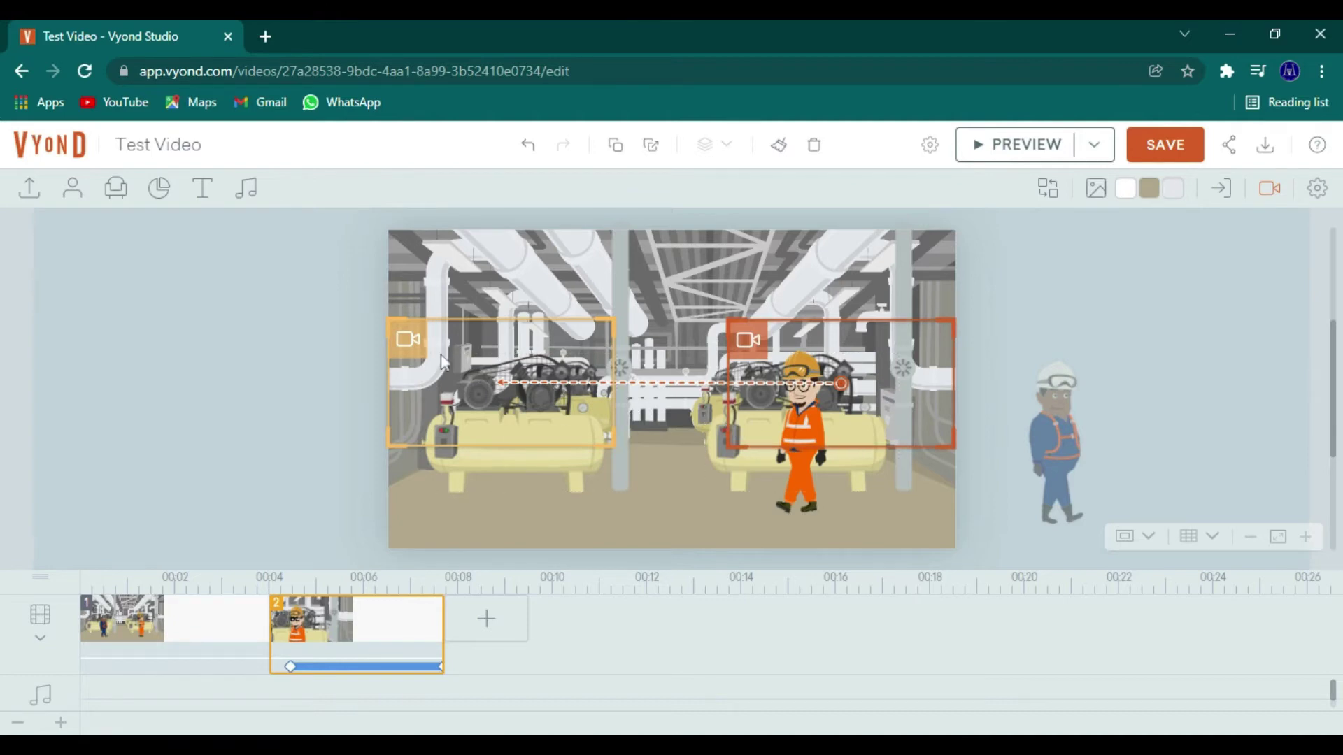
pyautogui.moveTo(409, 343); pyautogui.dragTo(526, 341)
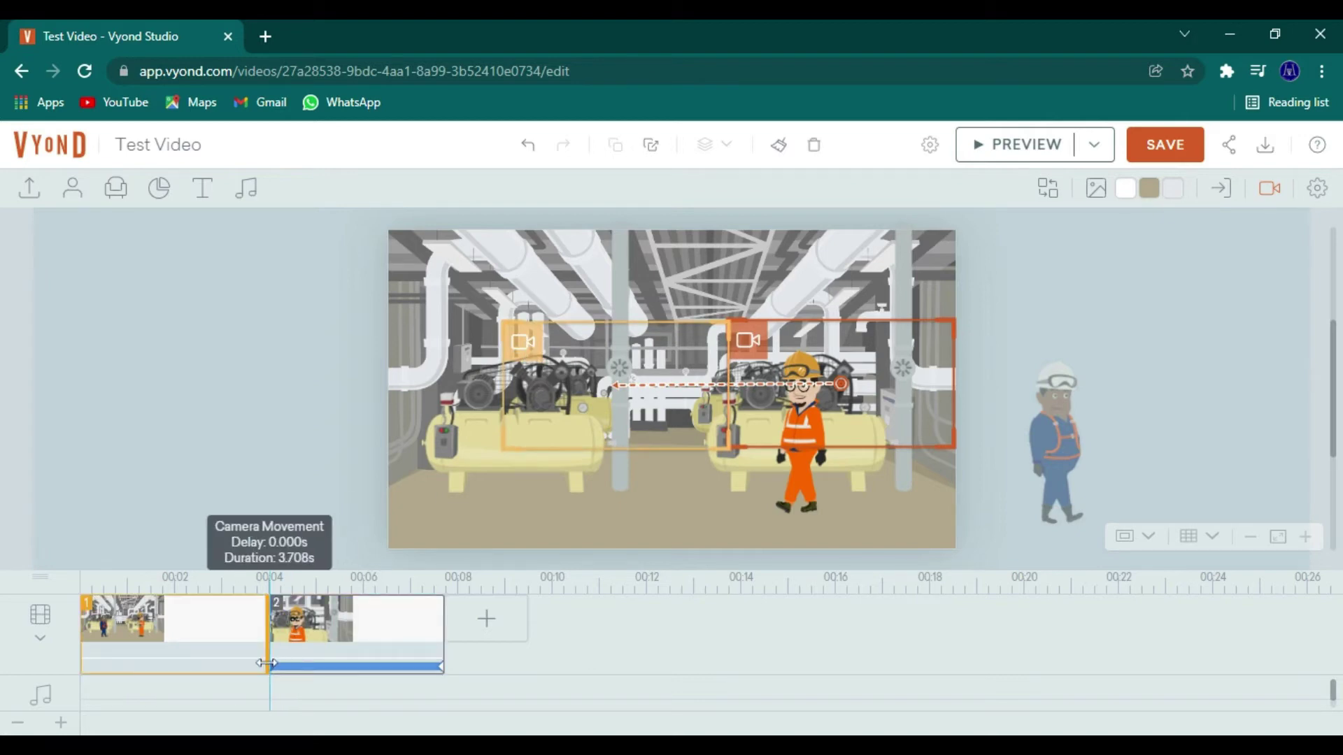
pyautogui.click(237, 649)
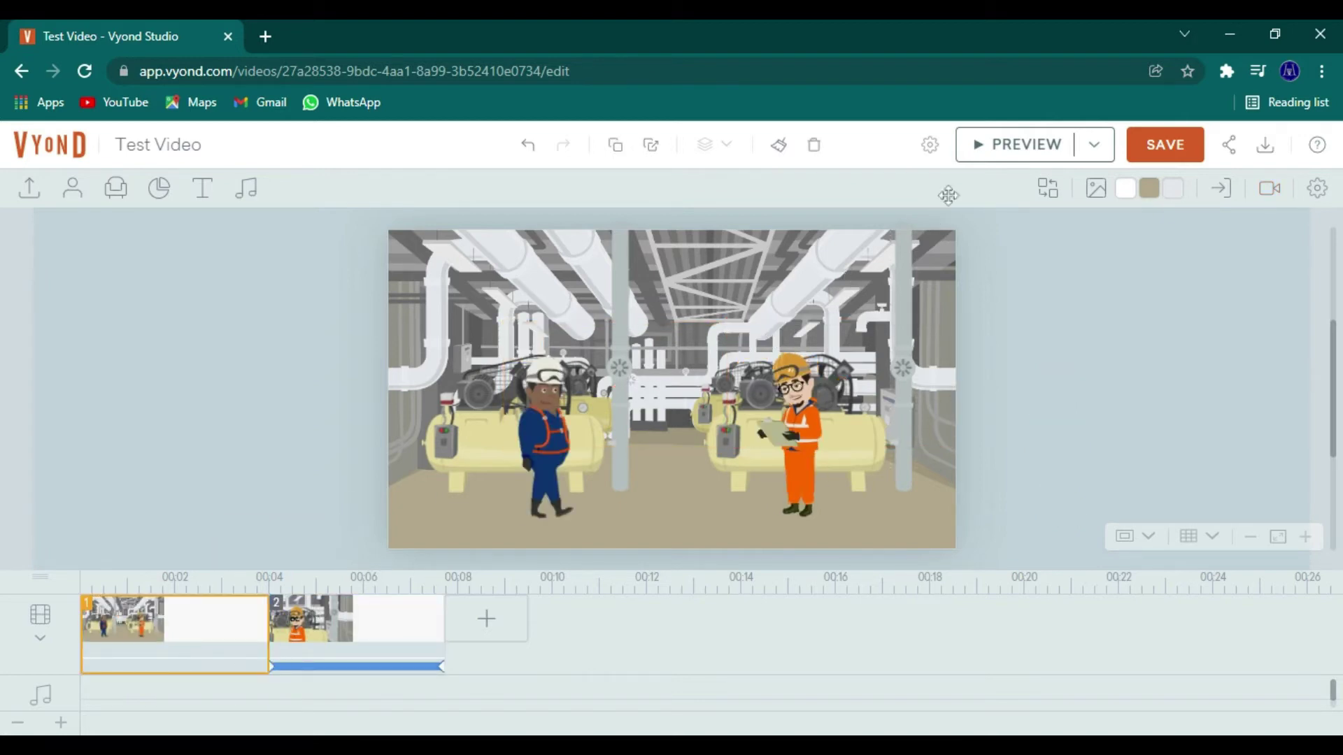
pyautogui.click(1023, 145)
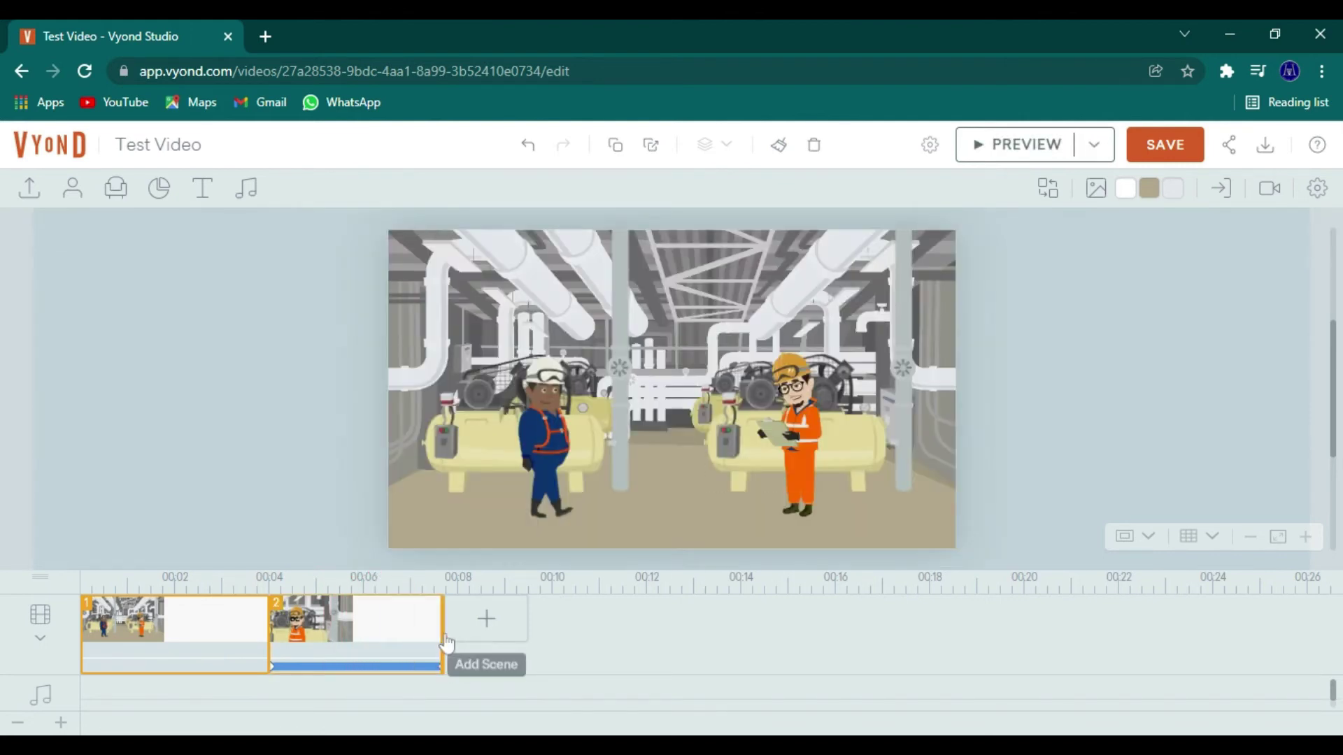
# Trim scene 2 to 2.5 s (4.0–6.5 s) and play the video to check it
pyautogui.moveTo(442, 633); pyautogui.dragTo(387, 638)
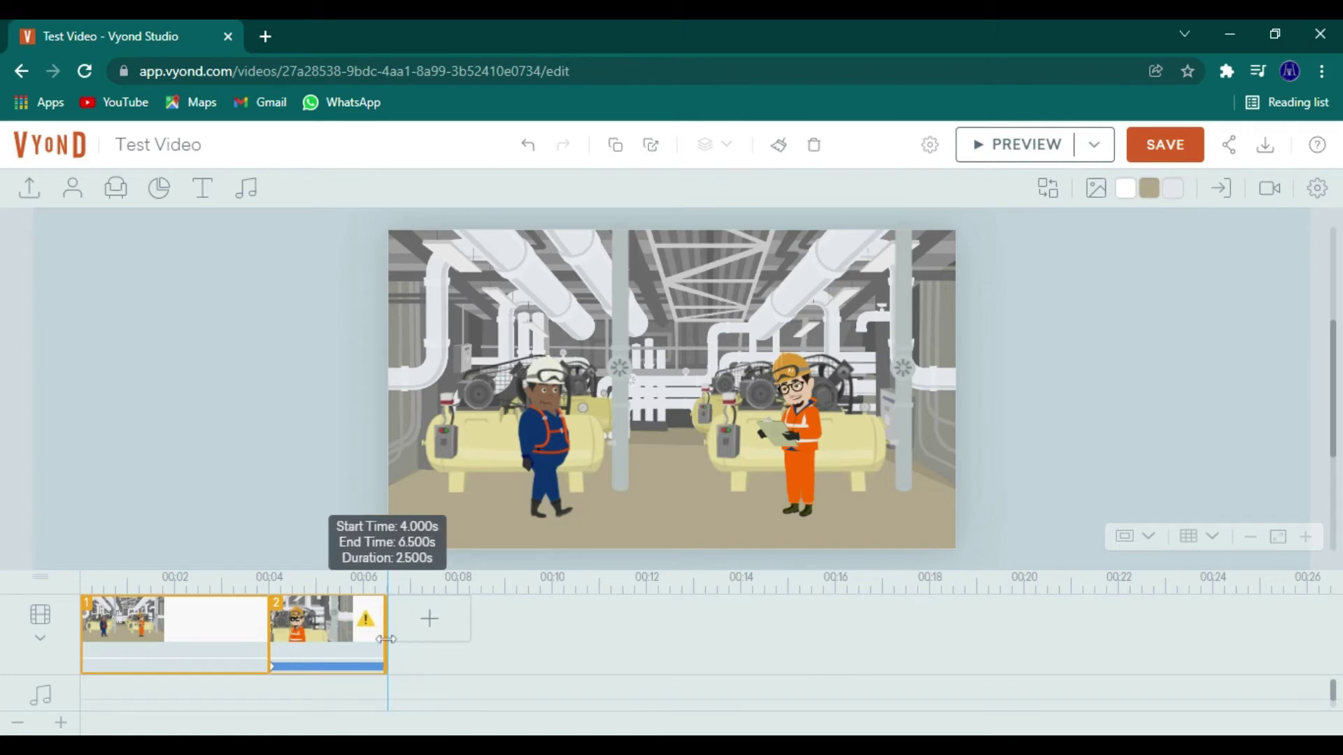
pyautogui.click(324, 640)
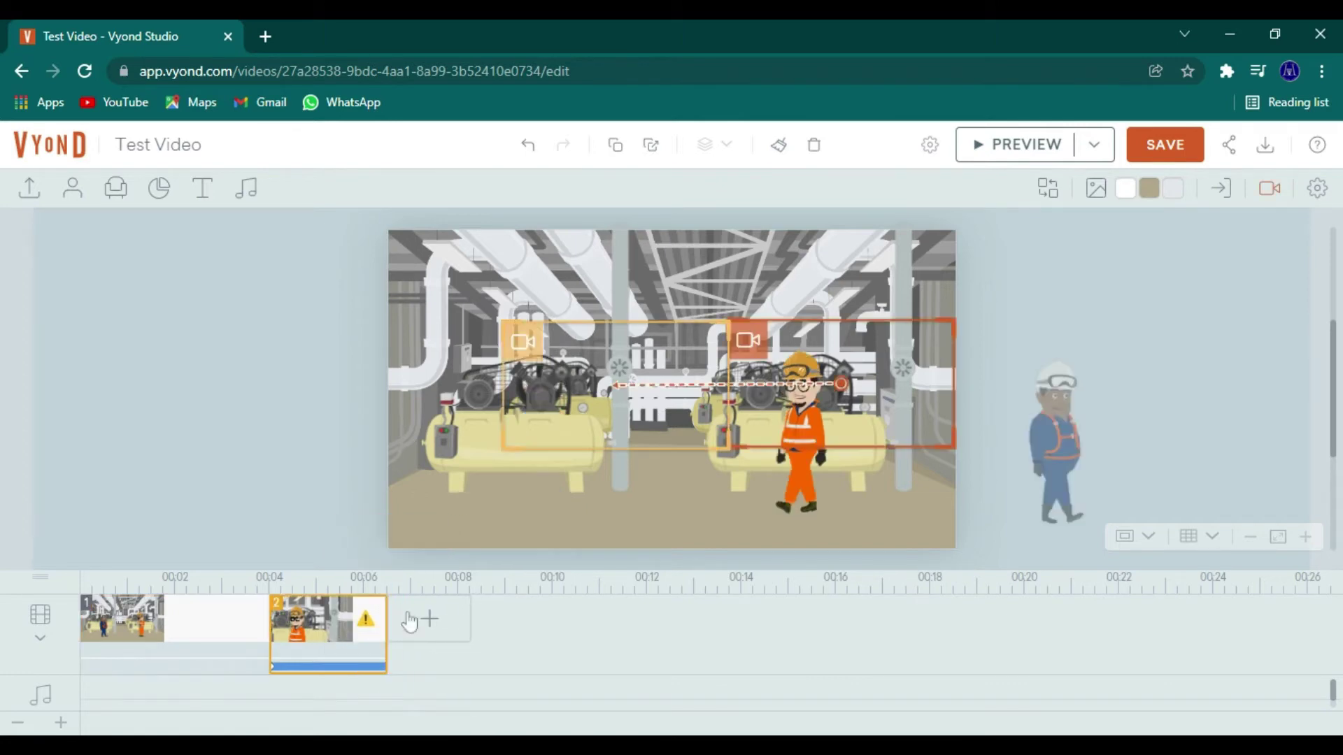
pyautogui.click(1005, 145)
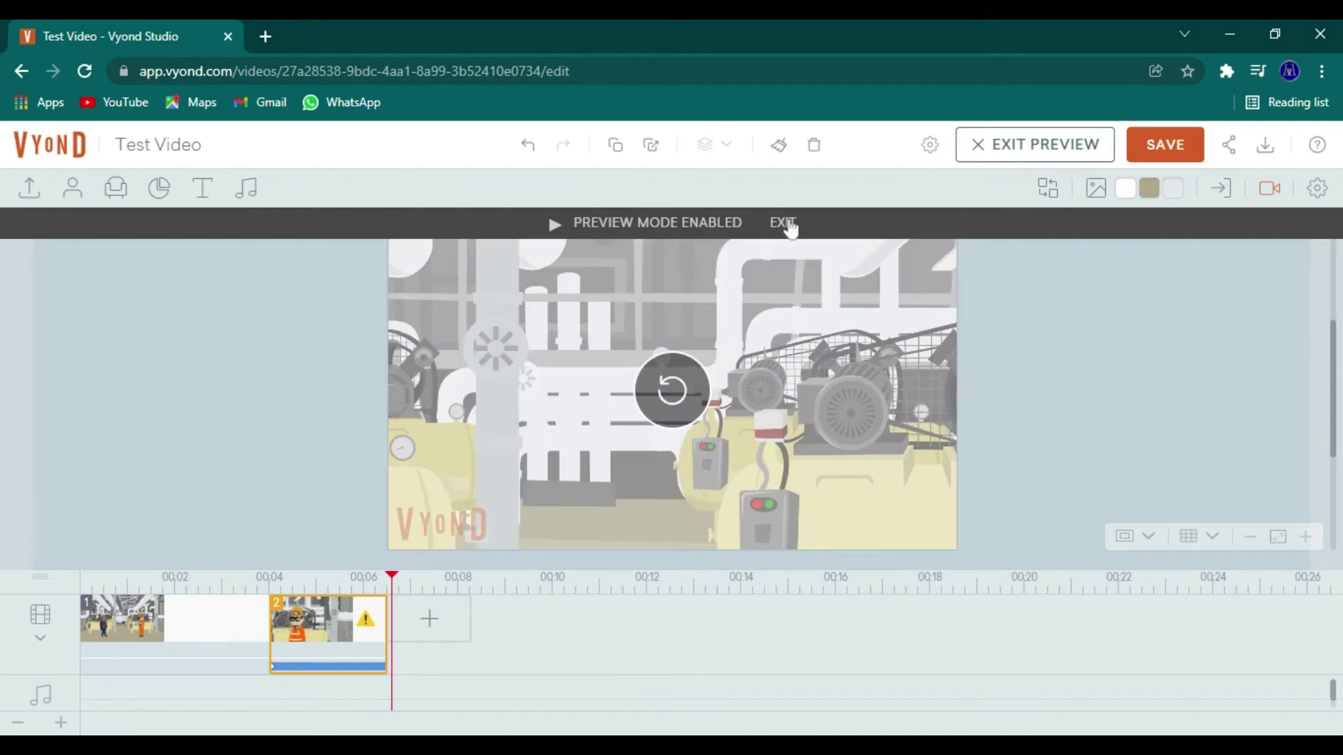
pyautogui.click(783, 223)
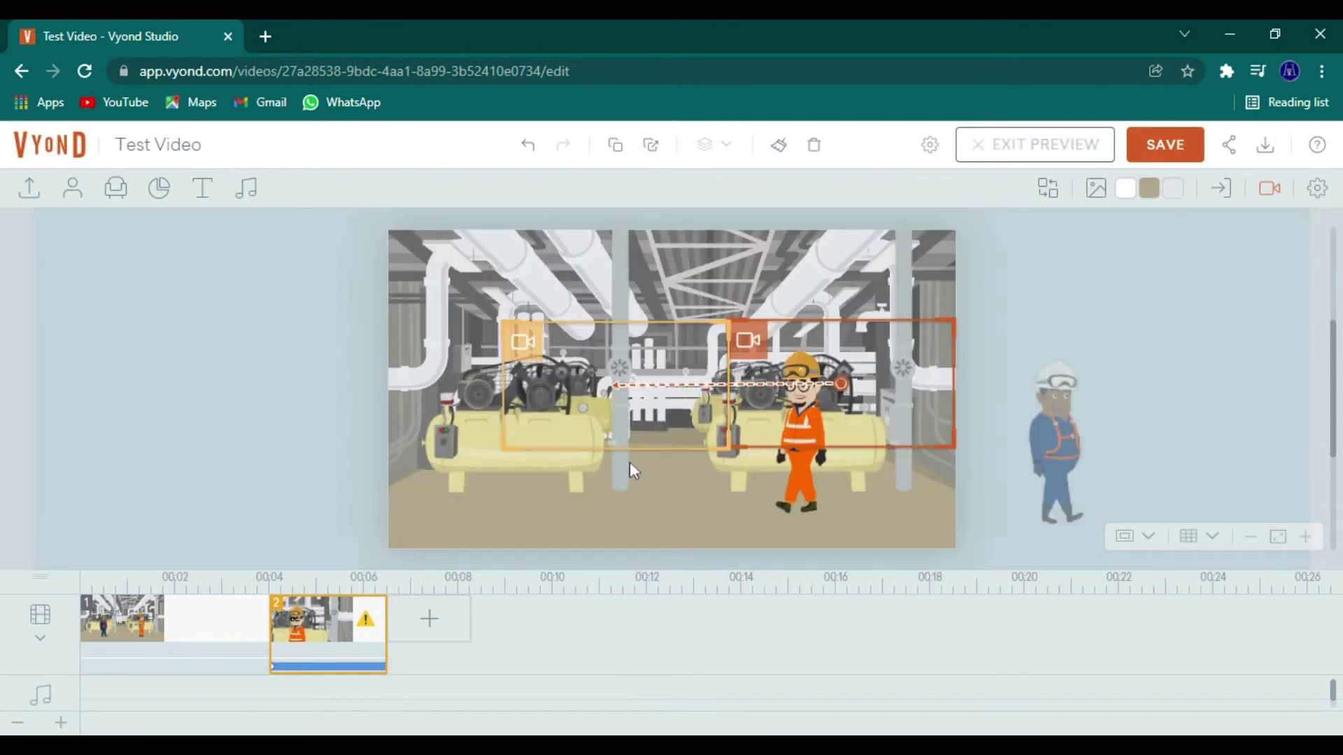
# Add scene 3 from the Office - Pantry template, found by searching 'office' after trying 'break room'
pyautogui.click(411, 638)
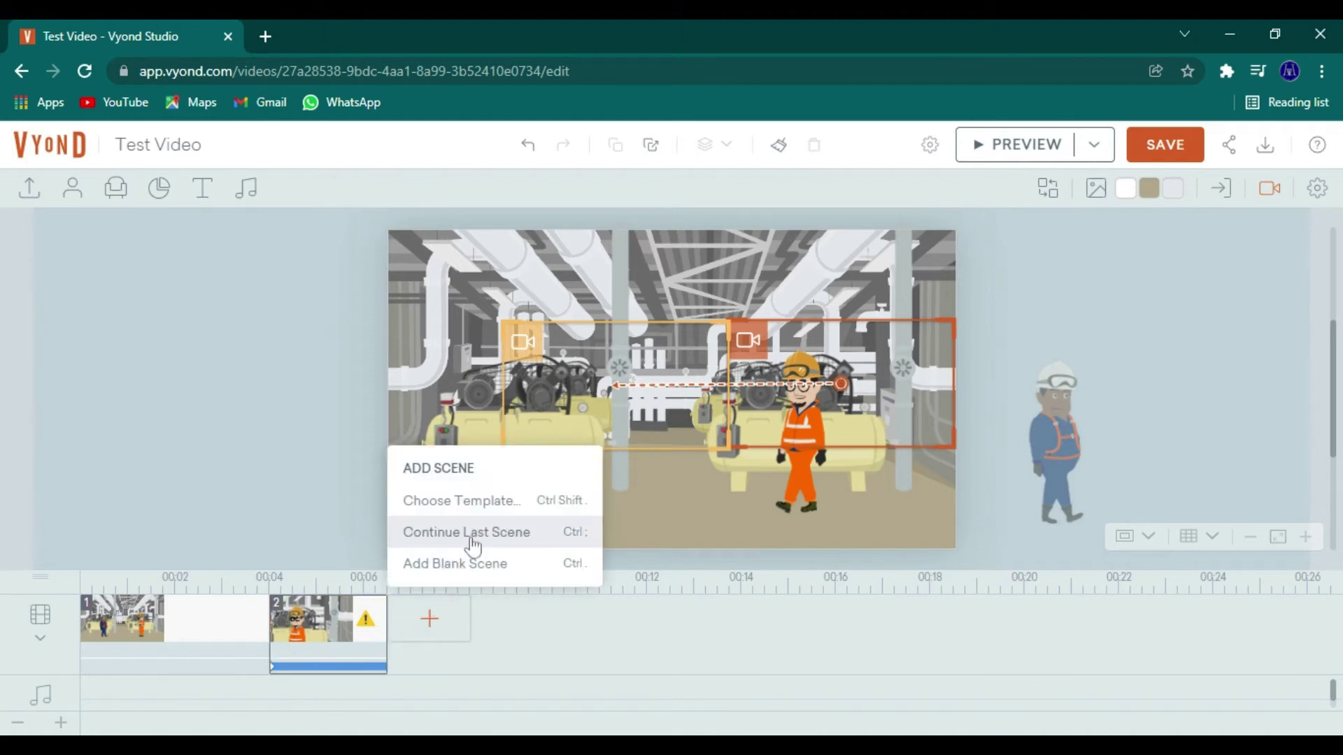
pyautogui.click(483, 505)
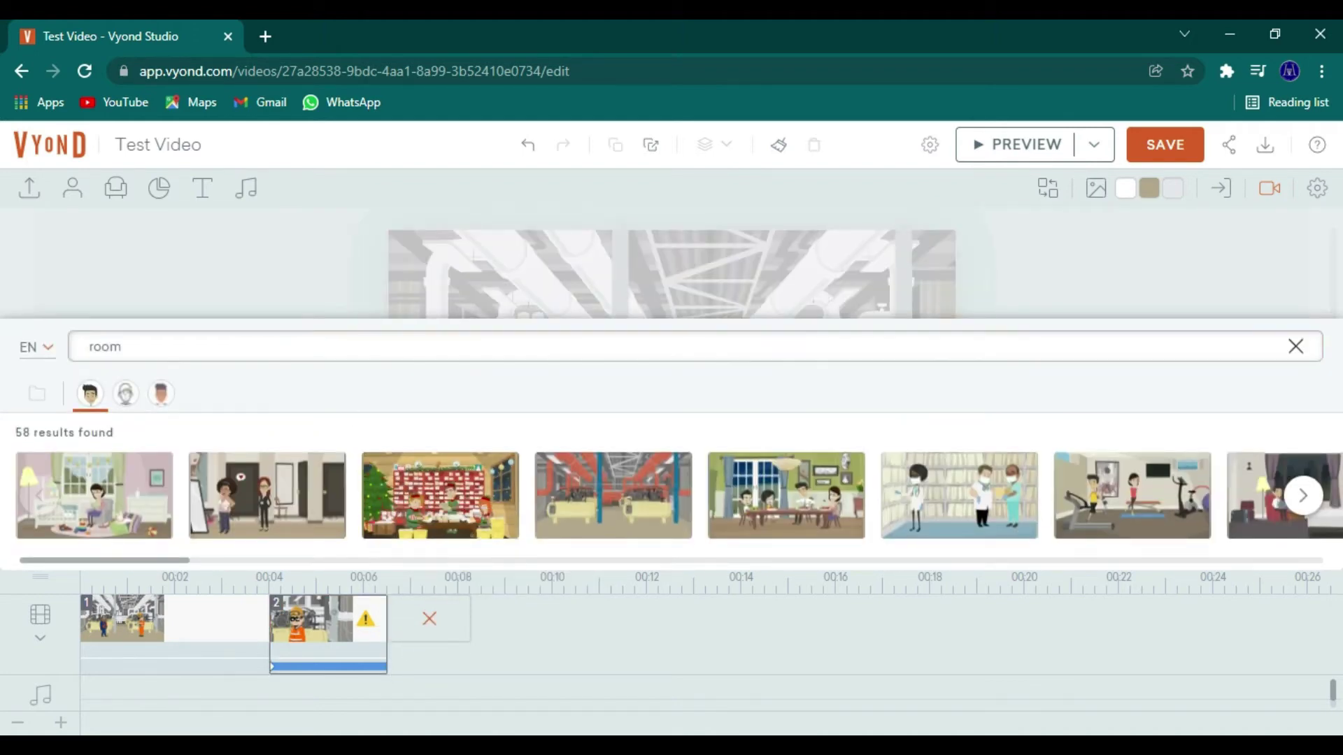
pyautogui.doubleClick(105, 346)
pyautogui.write('brea')
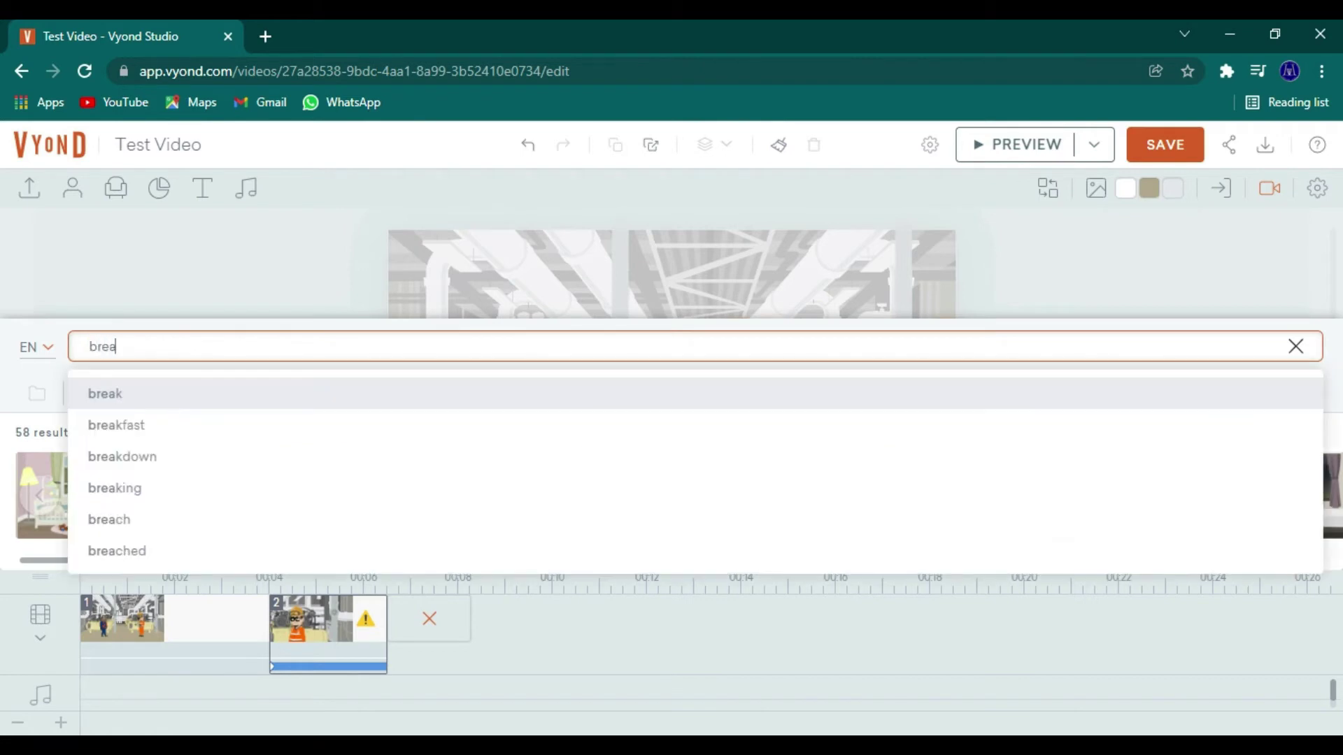
pyautogui.write('k')
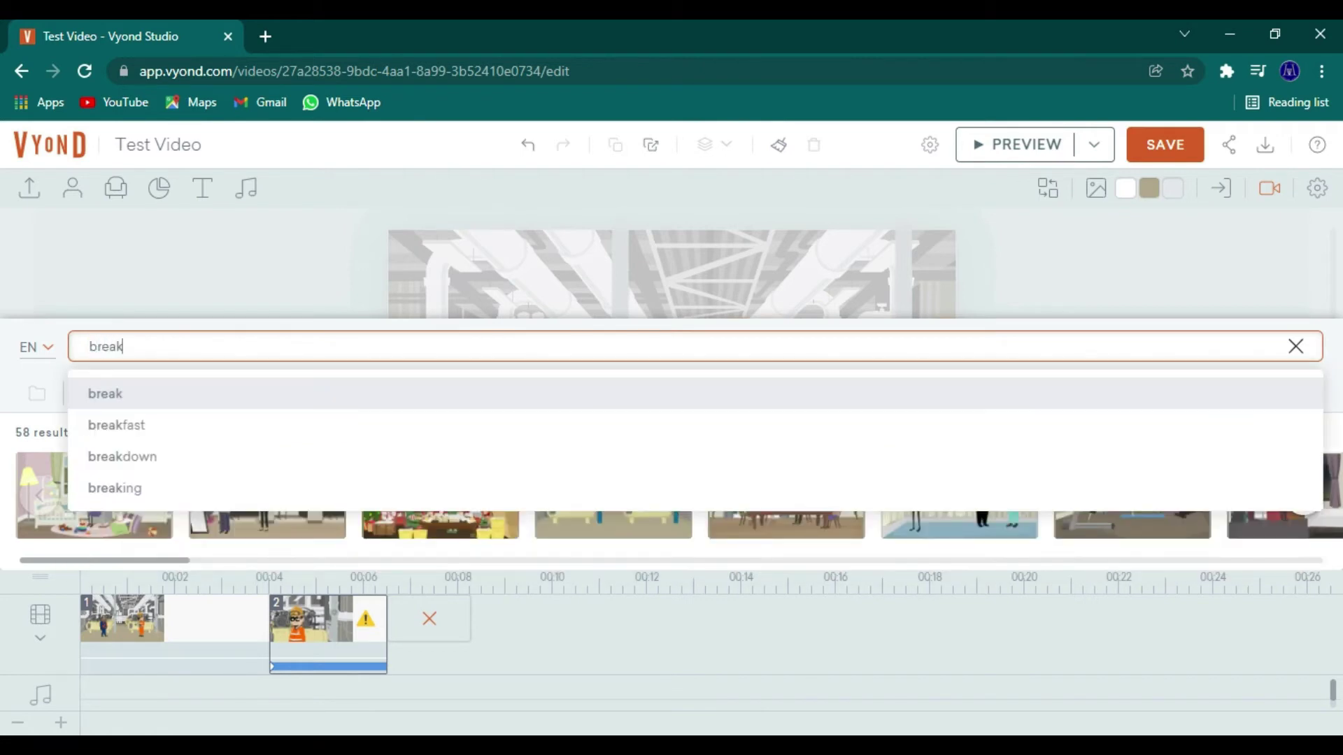
pyautogui.write(' r')
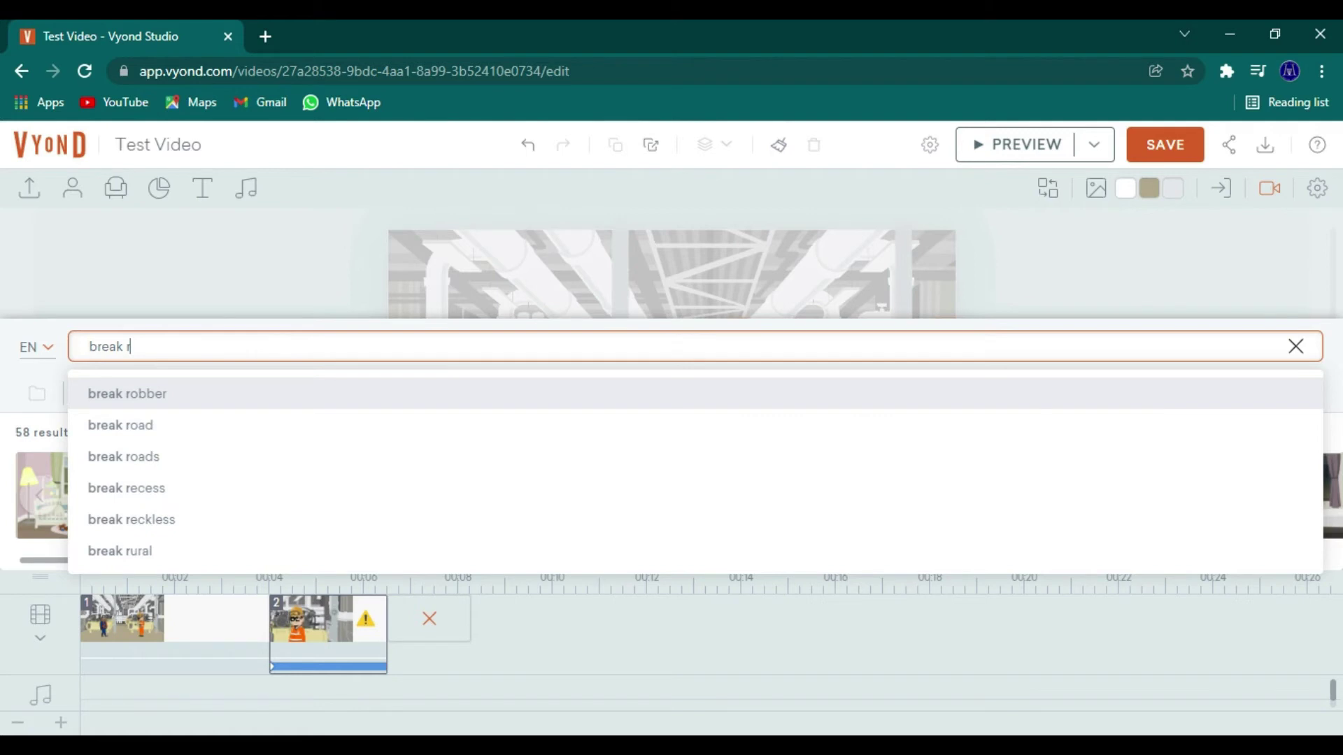
pyautogui.write('oom')
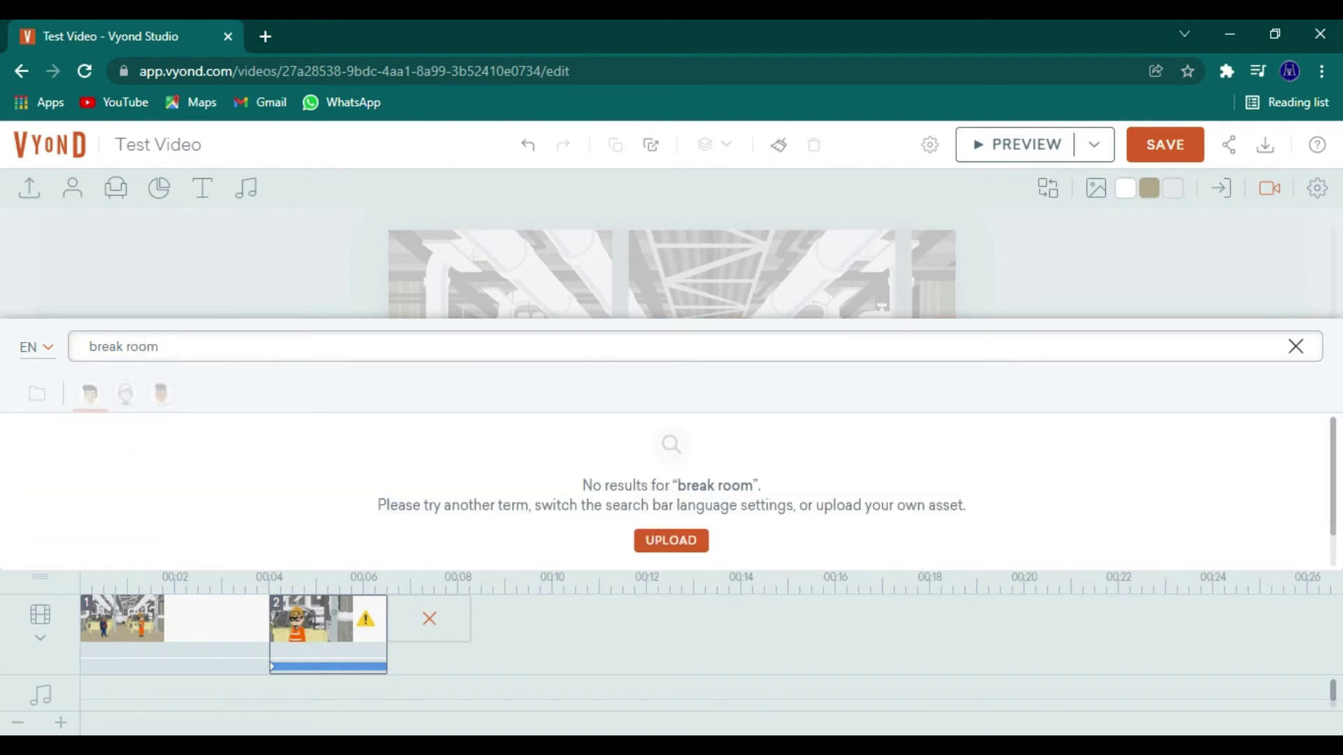
pyautogui.click(240, 346)
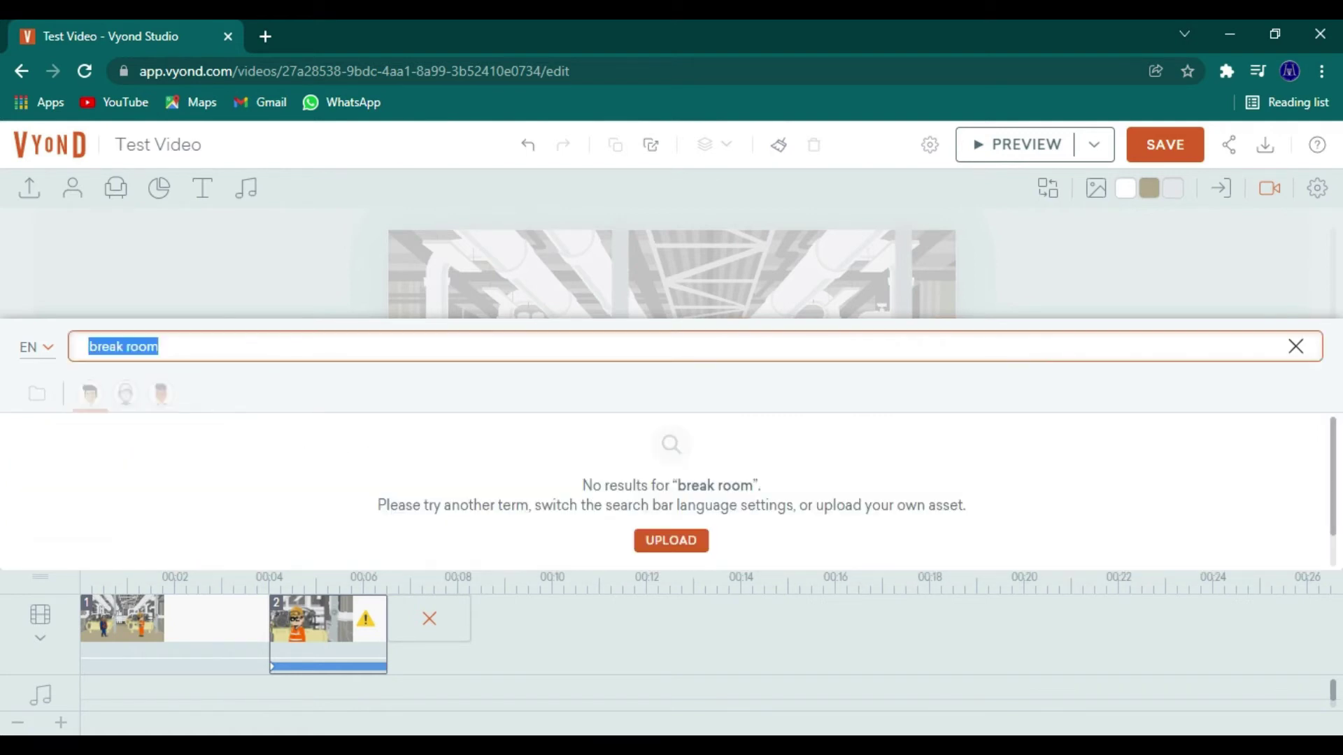
pyautogui.click(125, 347)
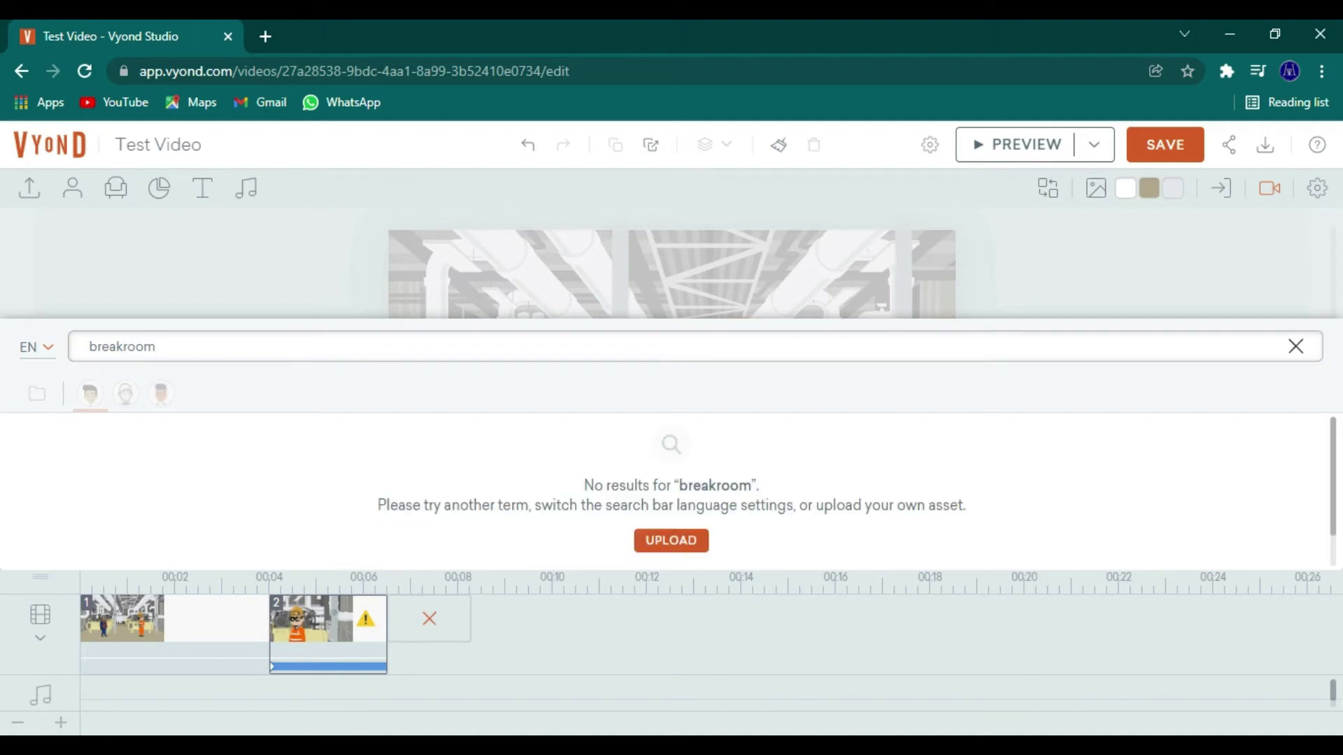
pyautogui.hotkey('ctrl', 'a')
pyautogui.write('office')
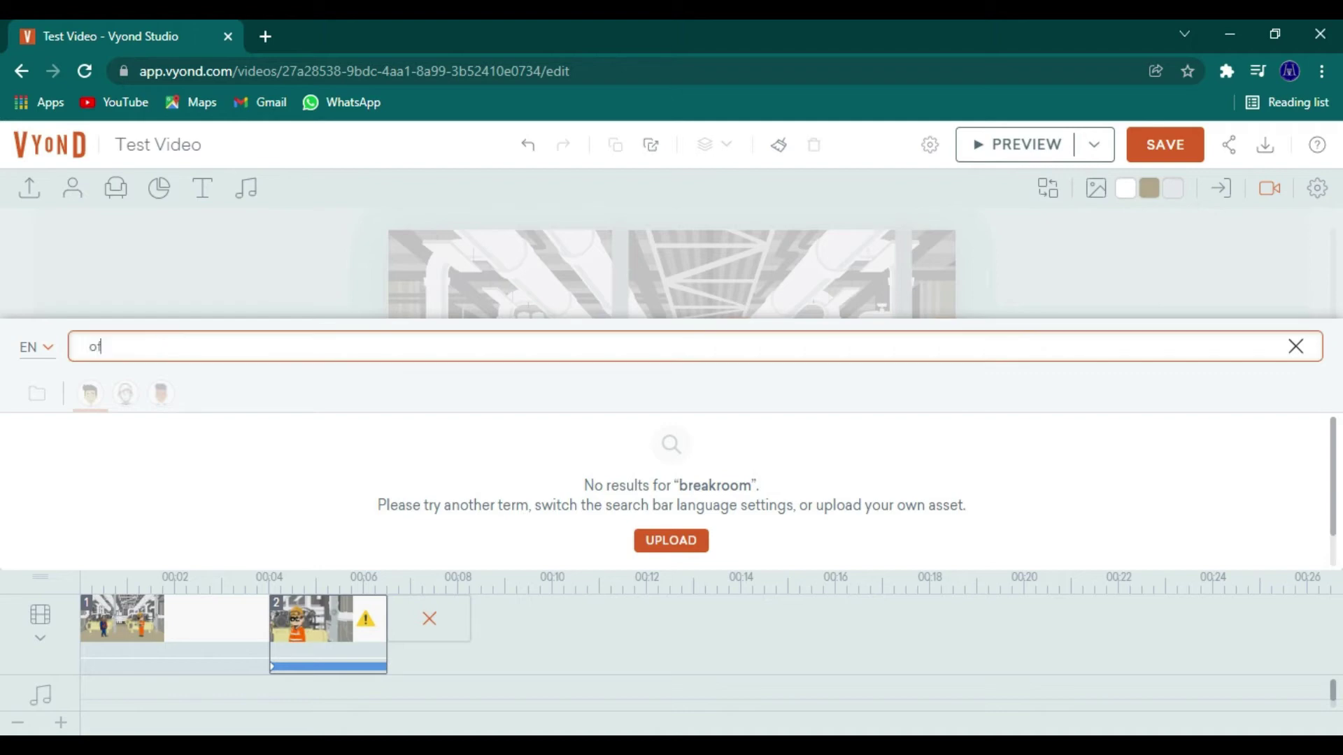
pyautogui.press('Return')
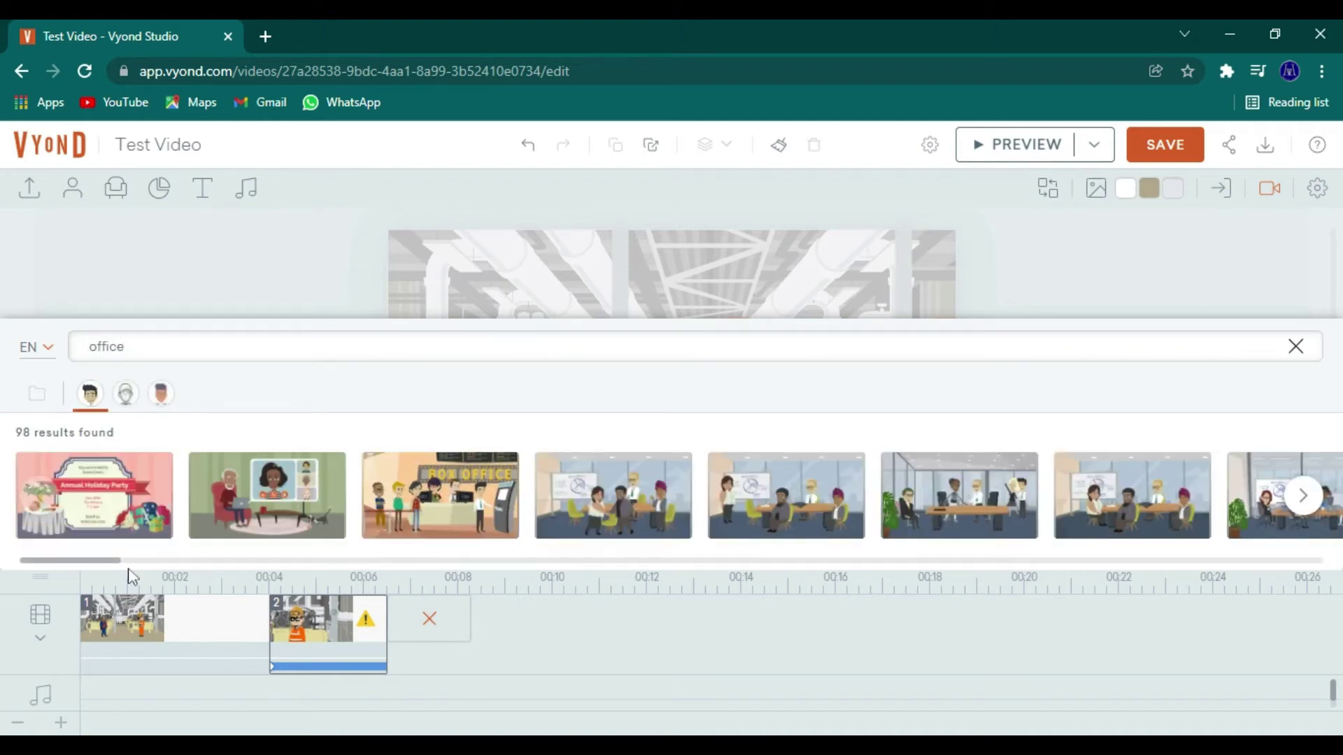
pyautogui.moveTo(117, 560); pyautogui.dragTo(510, 590)
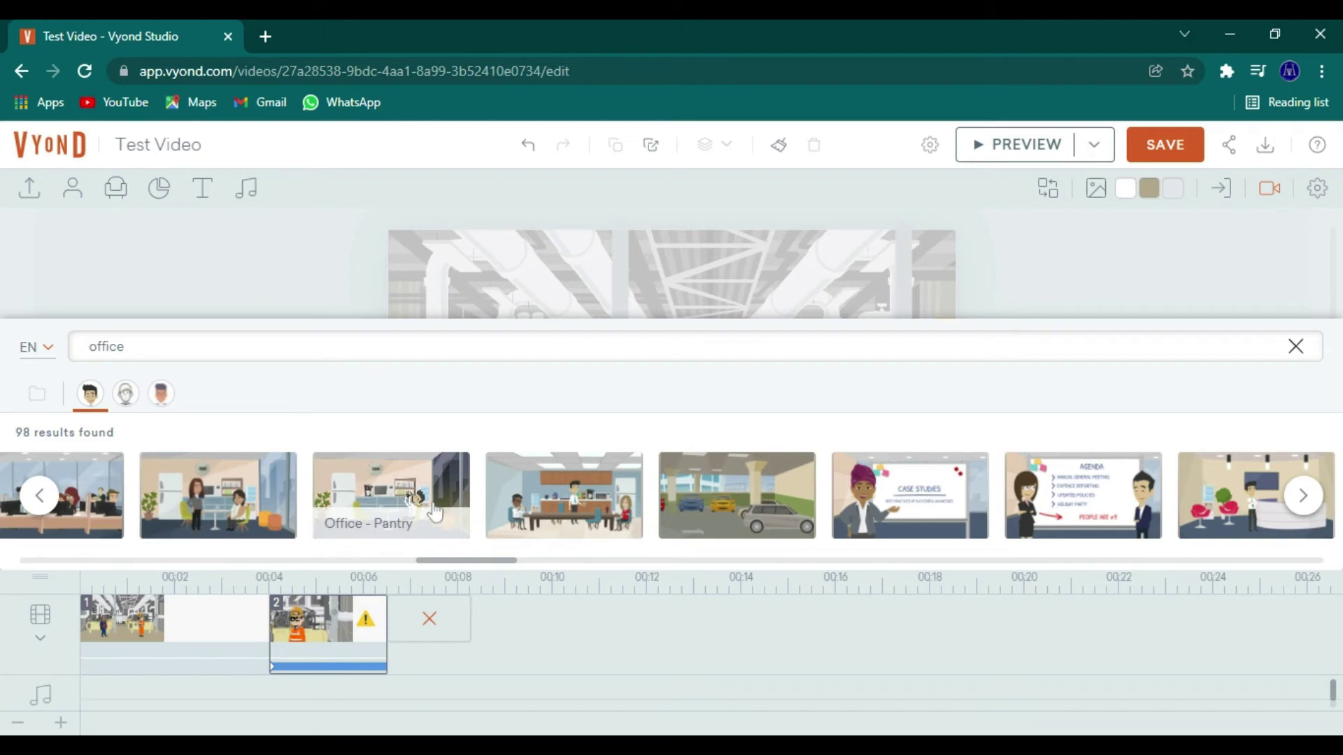
pyautogui.click(521, 528)
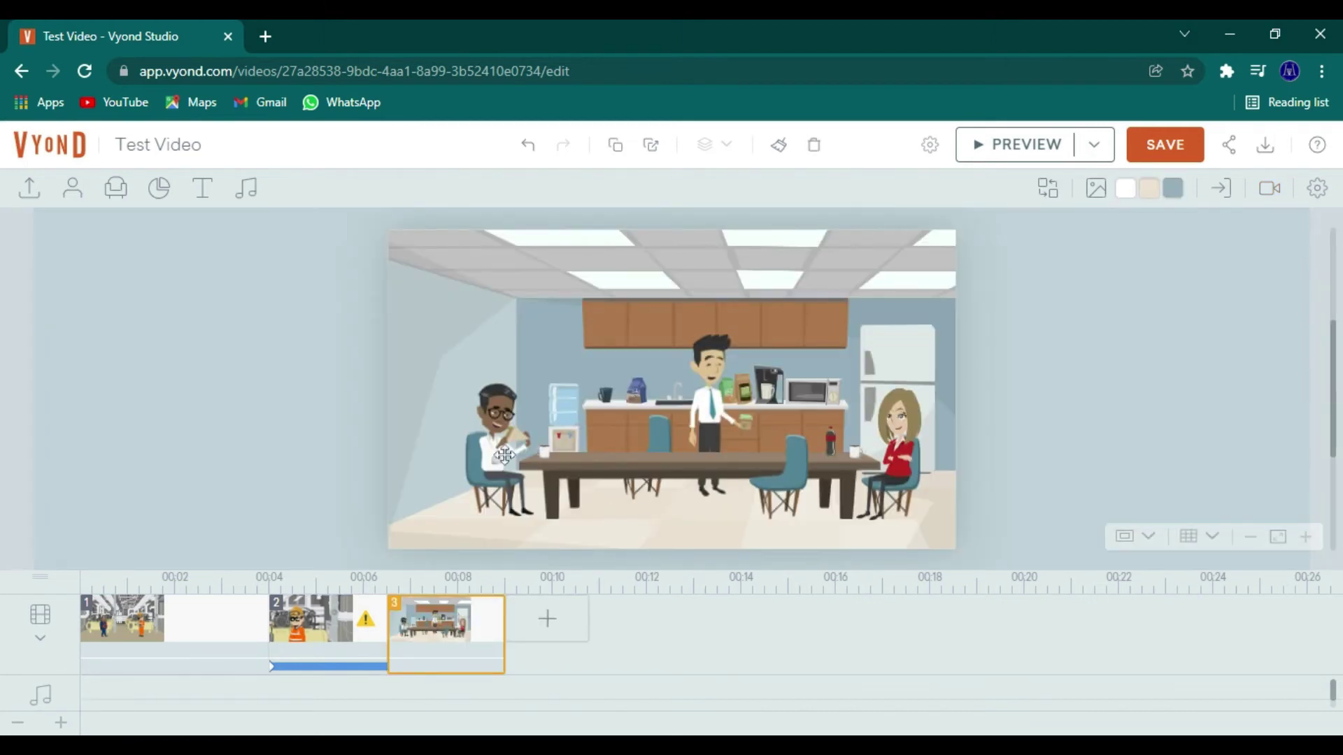
# Swap the seated man and standing man for the construction and orange-vest workers already in the video
pyautogui.click(195, 624)
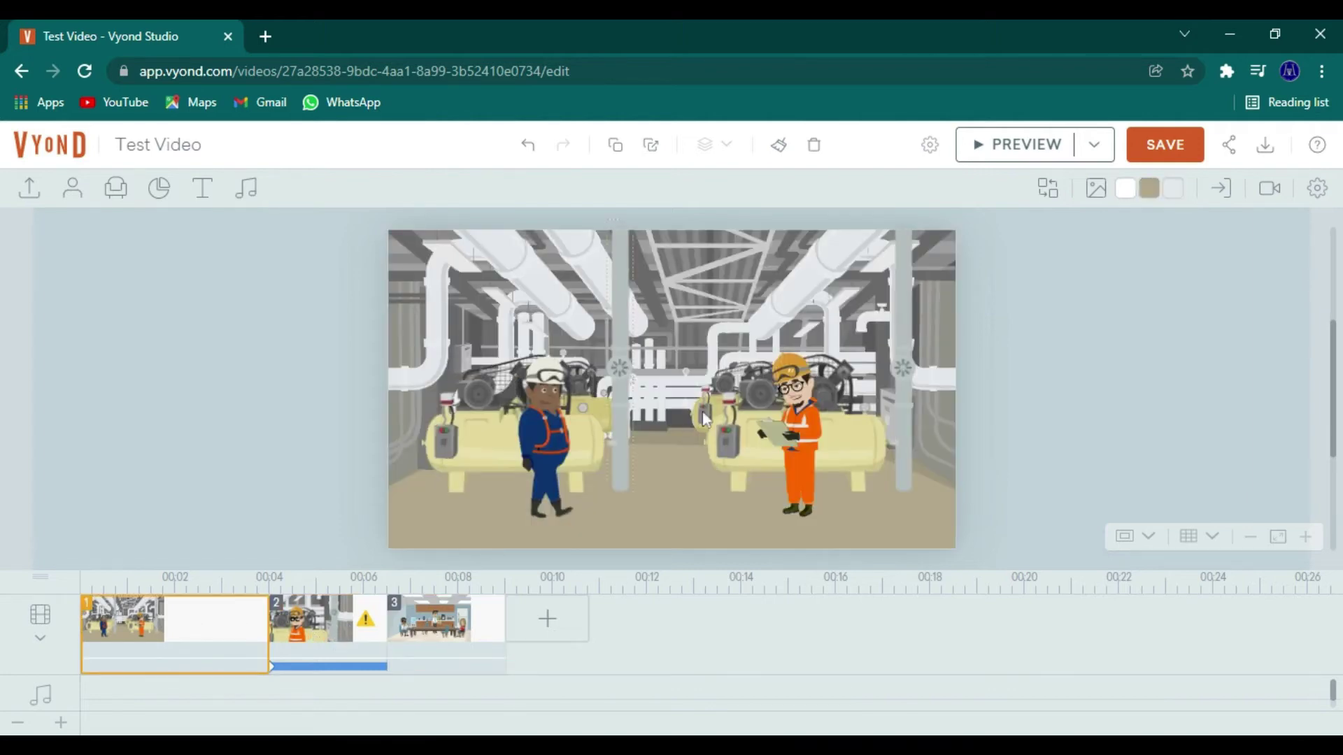
pyautogui.click(447, 612)
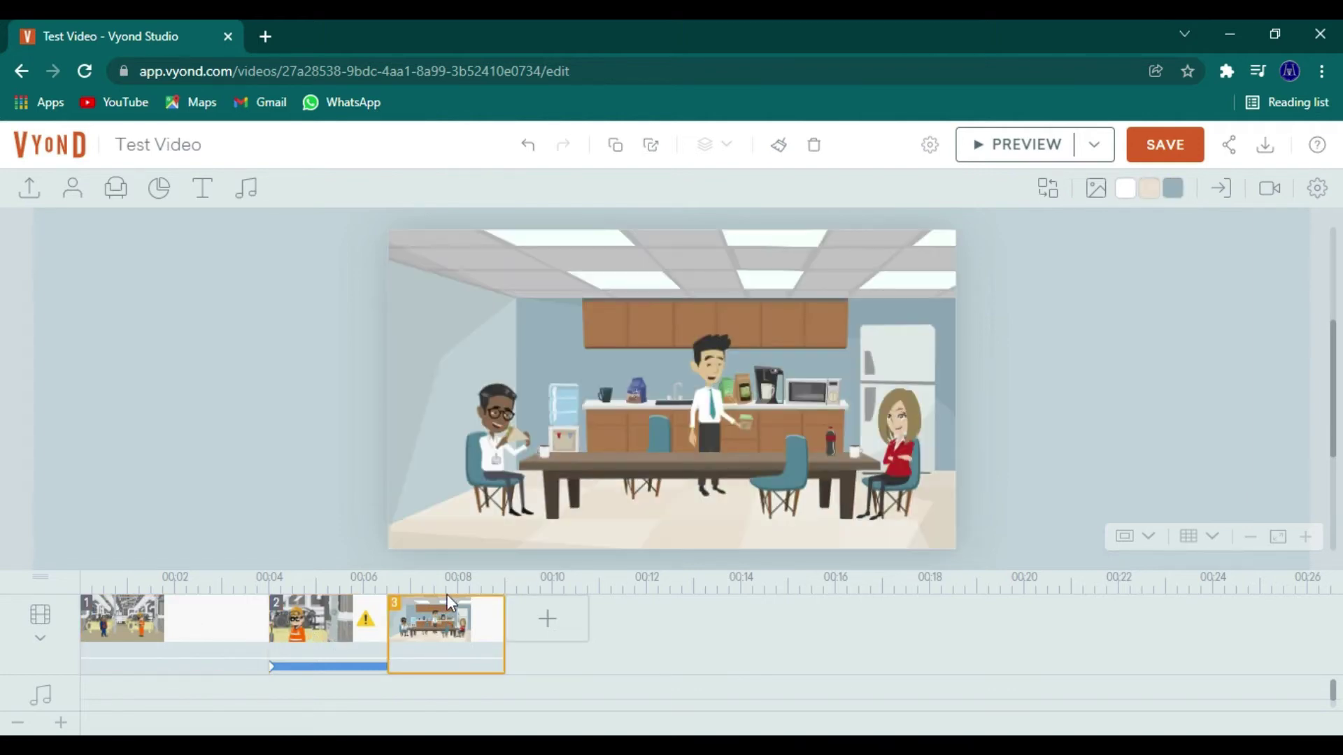
pyautogui.click(498, 450)
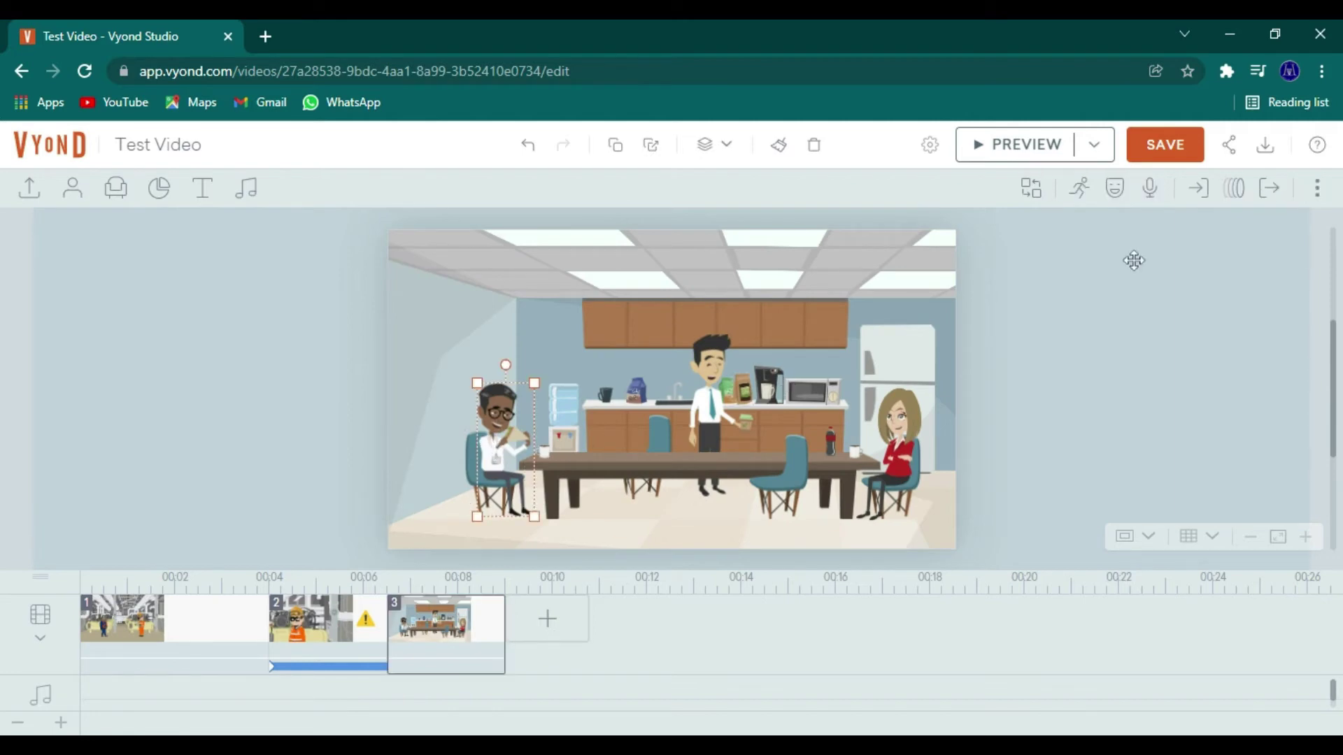
pyautogui.click(1038, 200)
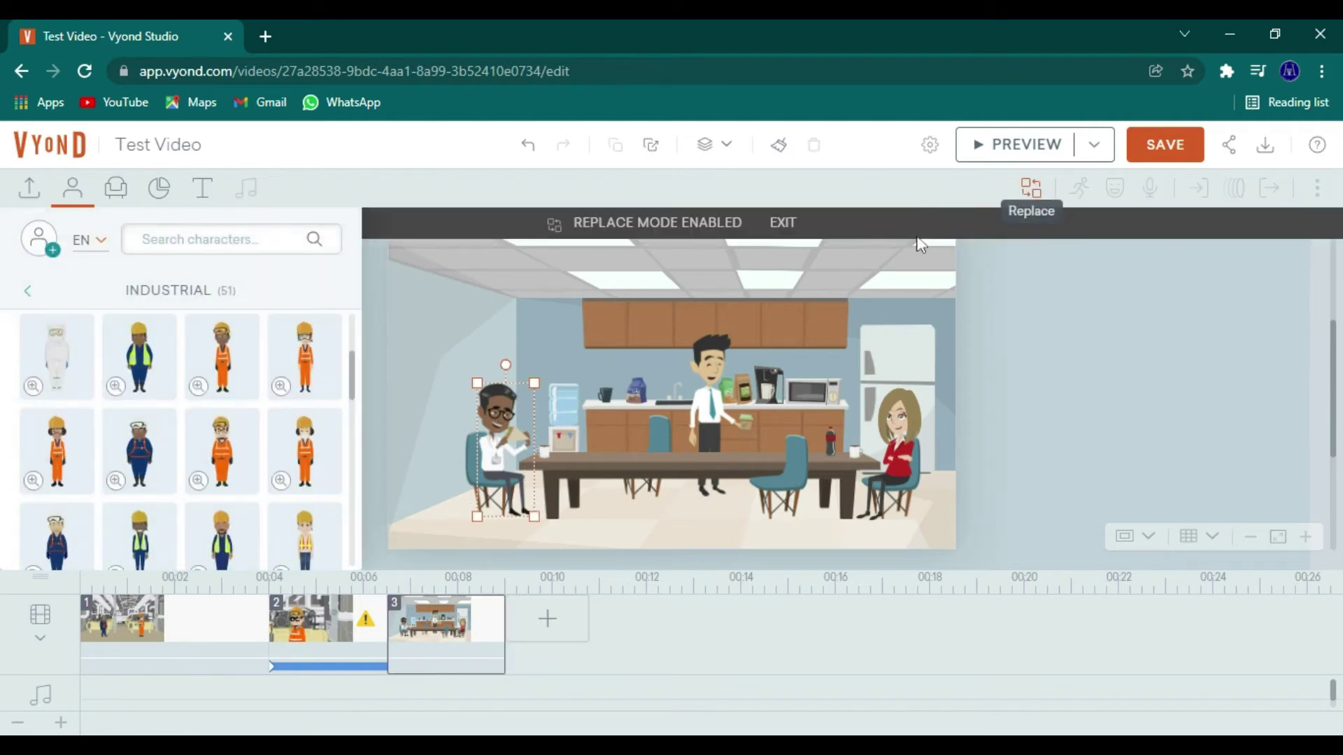
pyautogui.click(27, 292)
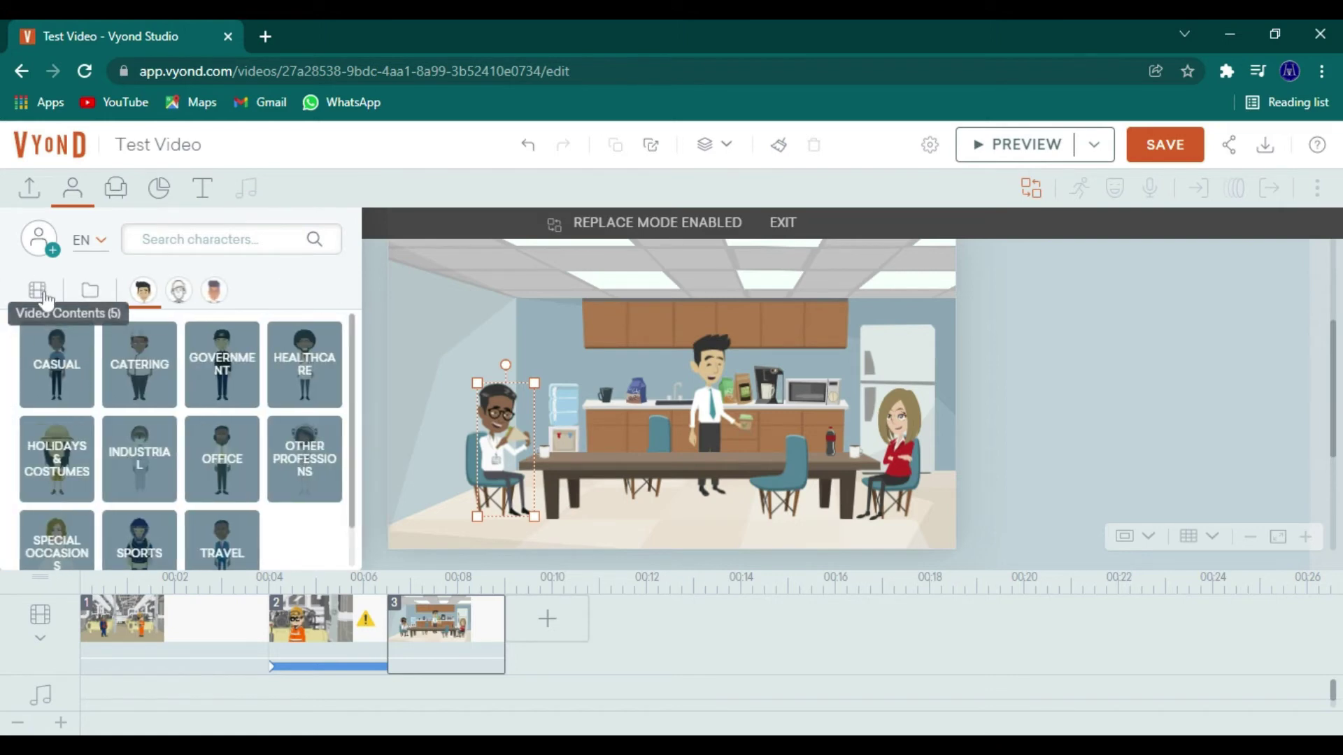
pyautogui.click(39, 294)
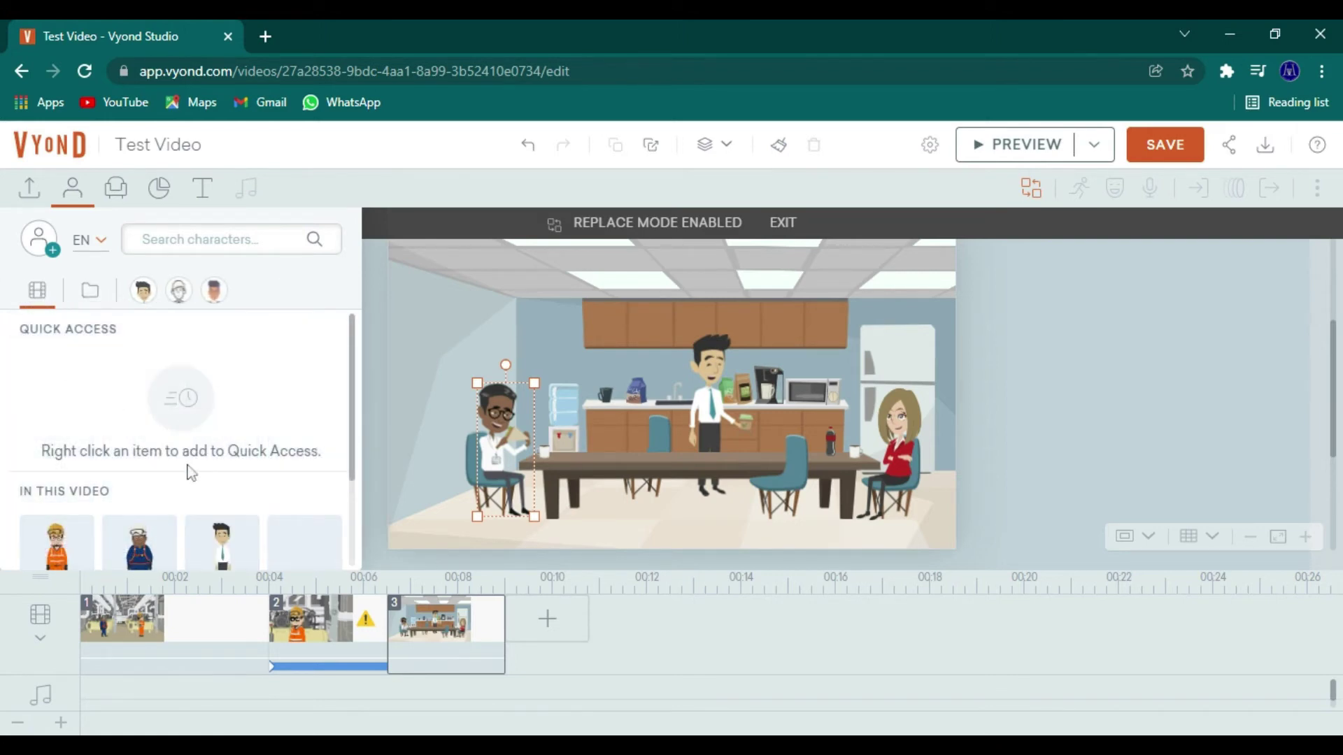
pyautogui.scroll(-2, 187, 475)
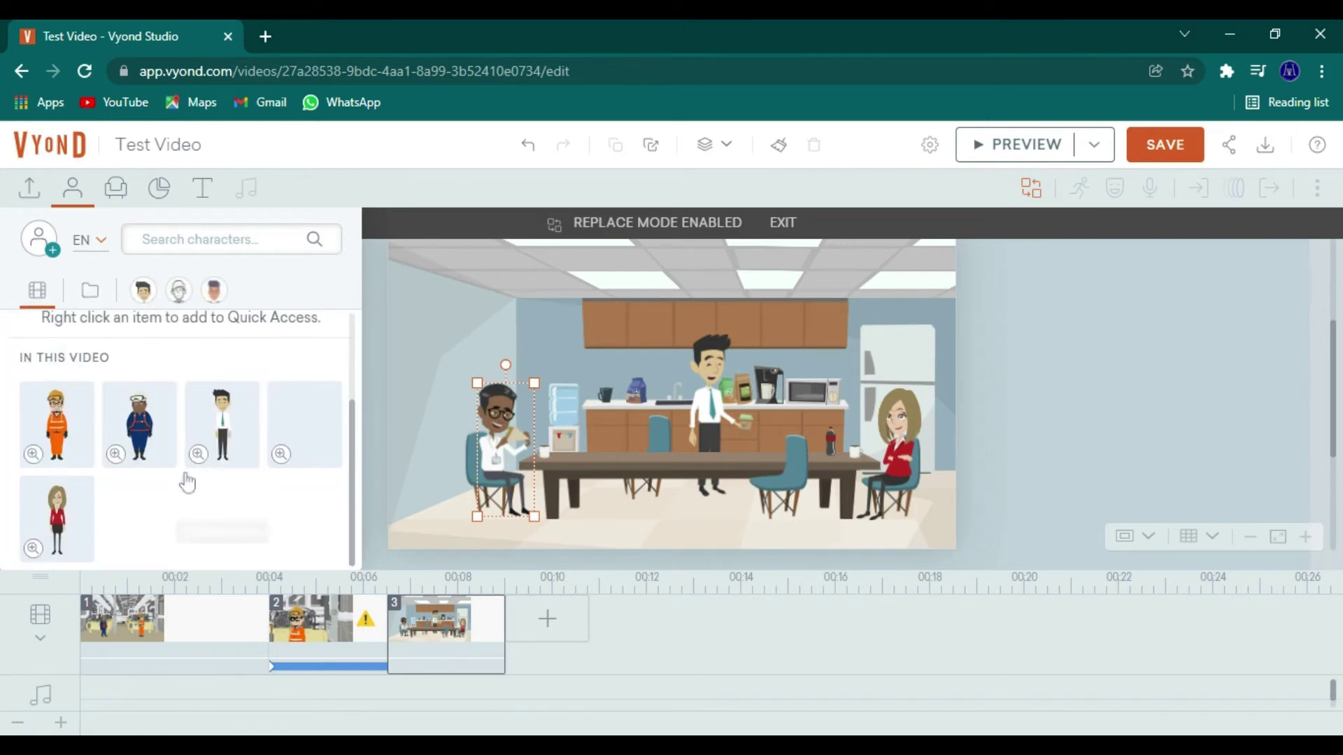
pyautogui.click(137, 437)
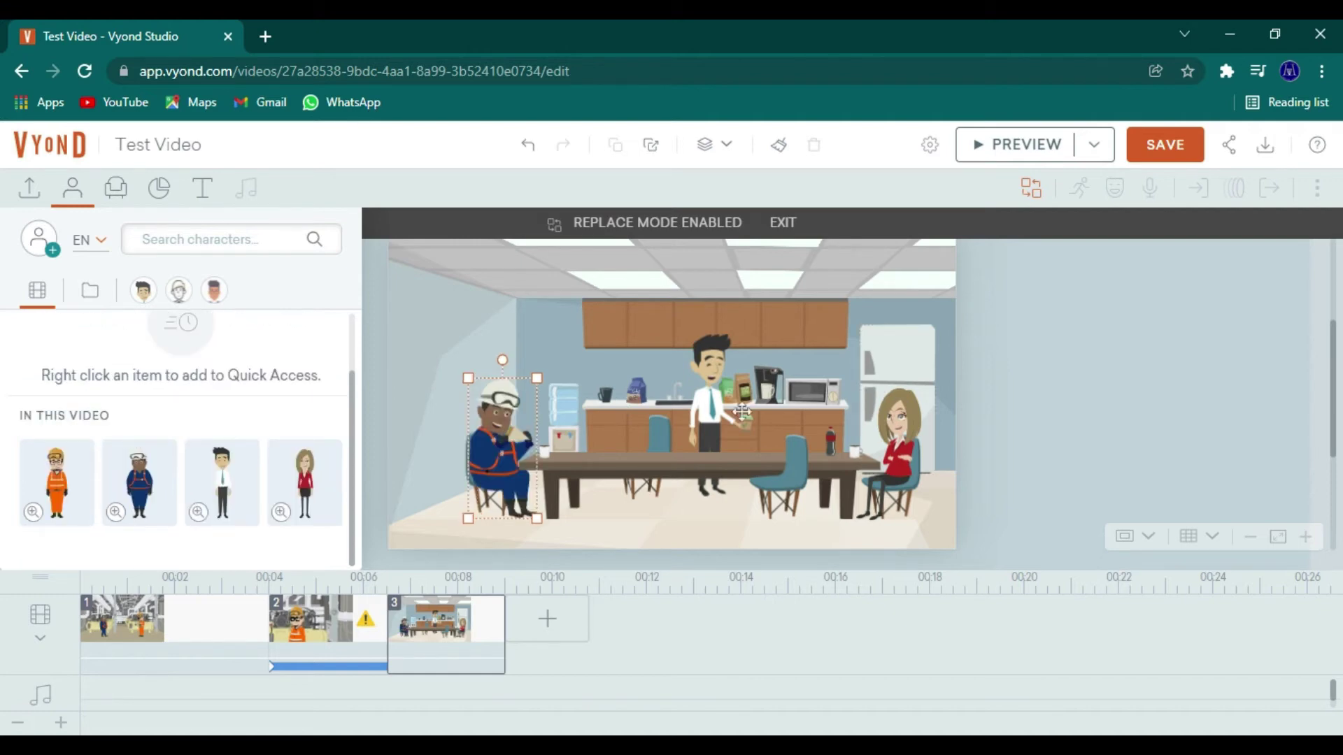
pyautogui.click(719, 435)
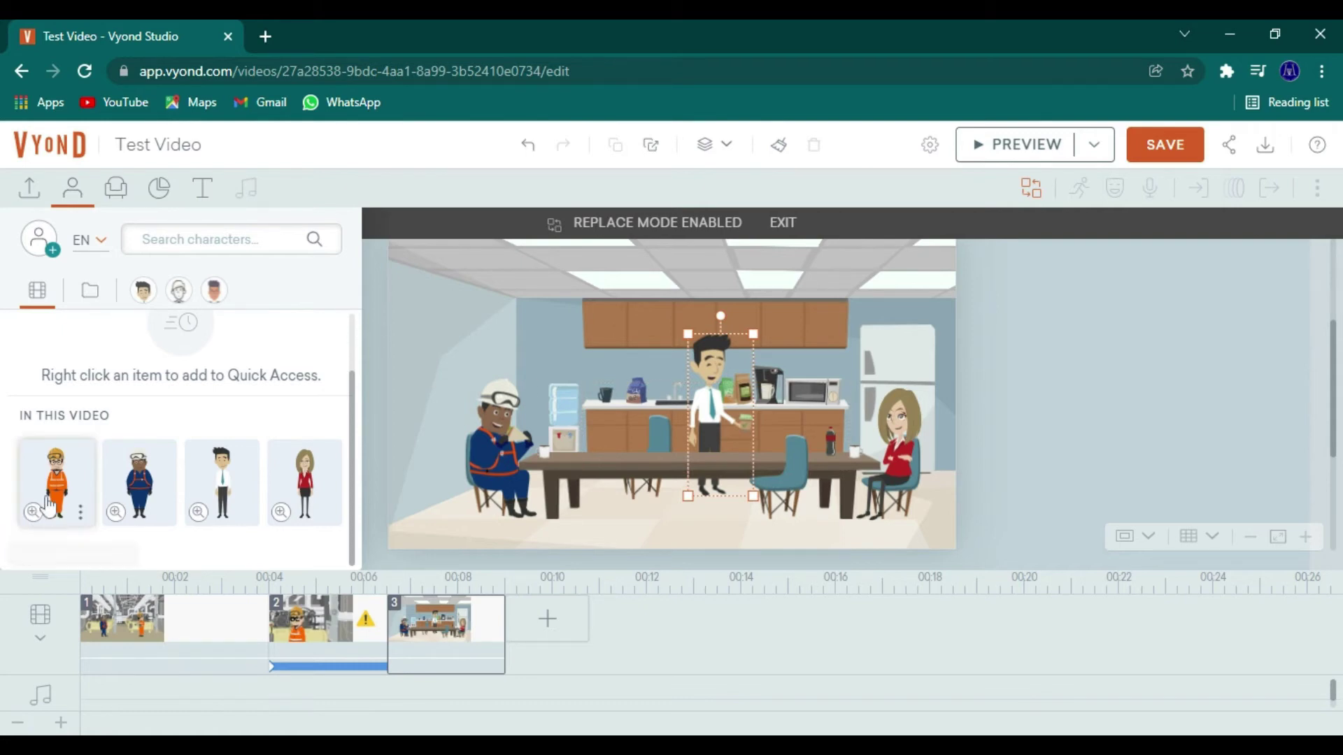
pyautogui.click(49, 490)
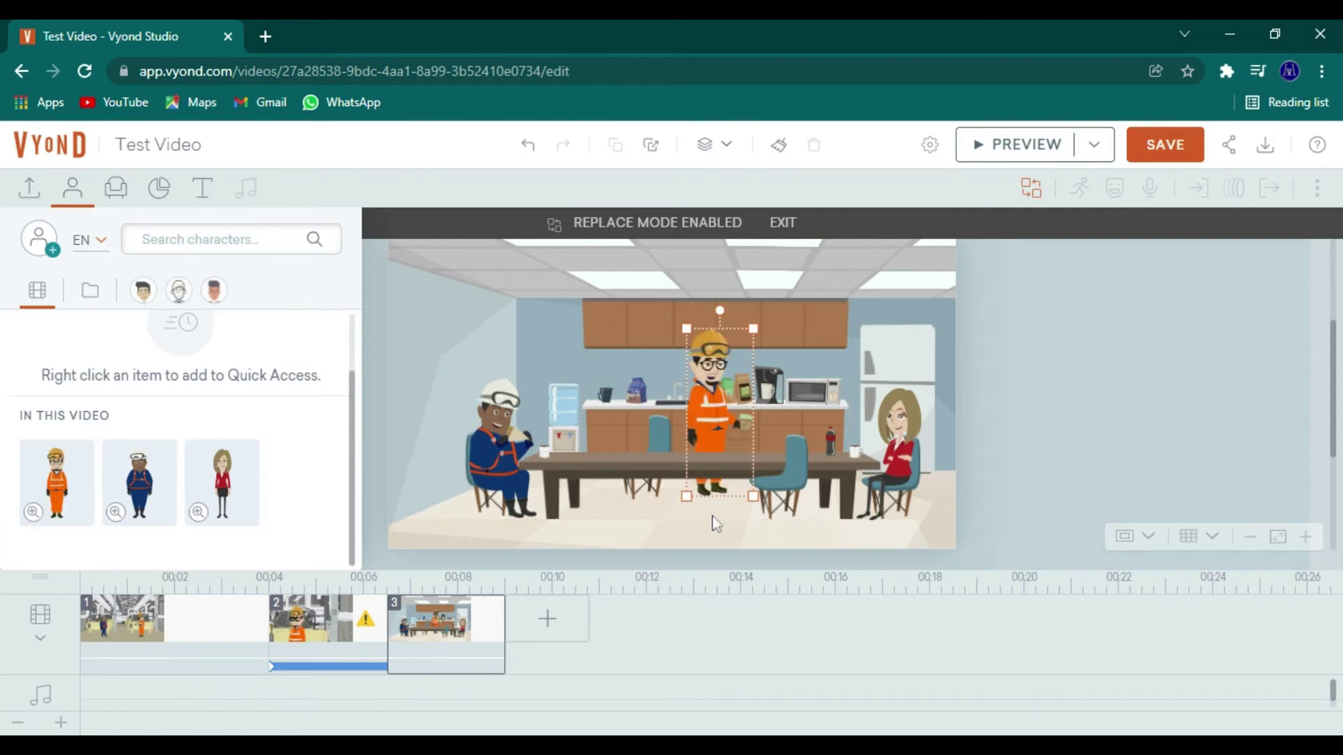
# Replace the seated woman with the Industrial yellow-vest worker and close the character library
pyautogui.click(901, 441)
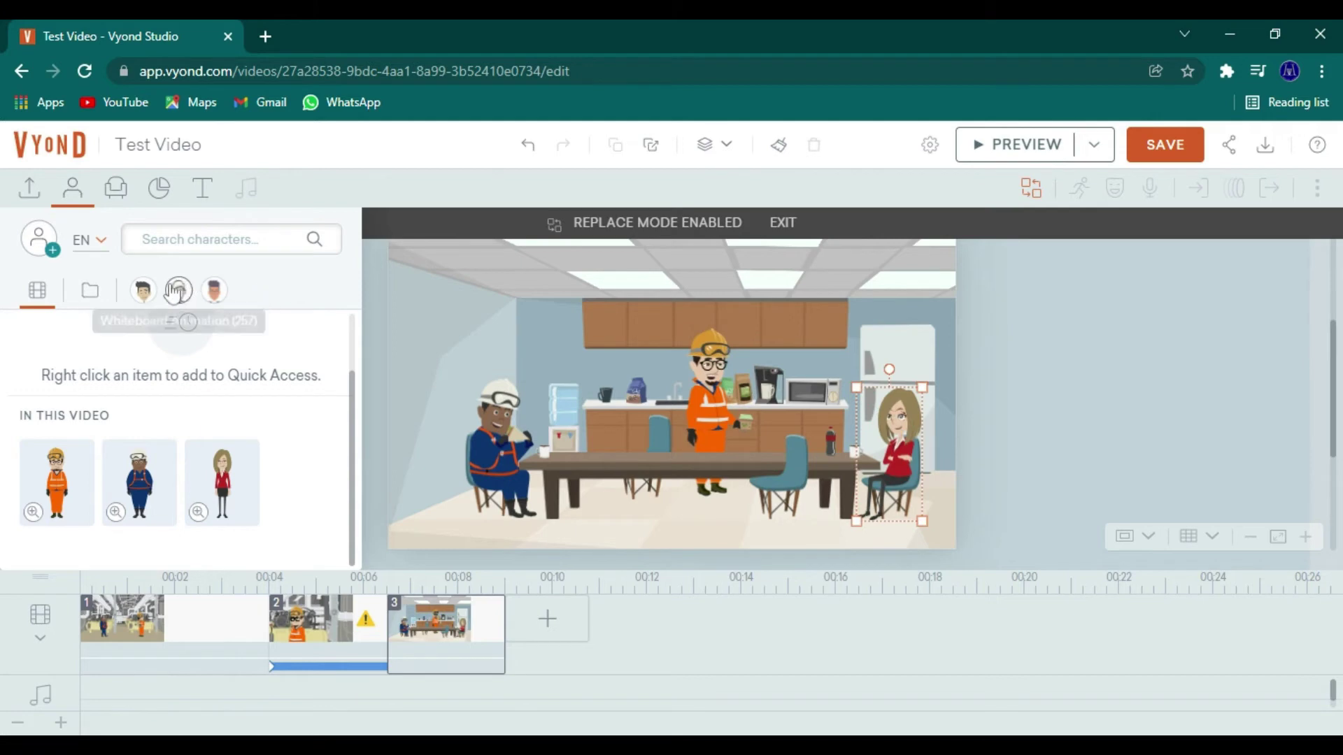
pyautogui.click(143, 289)
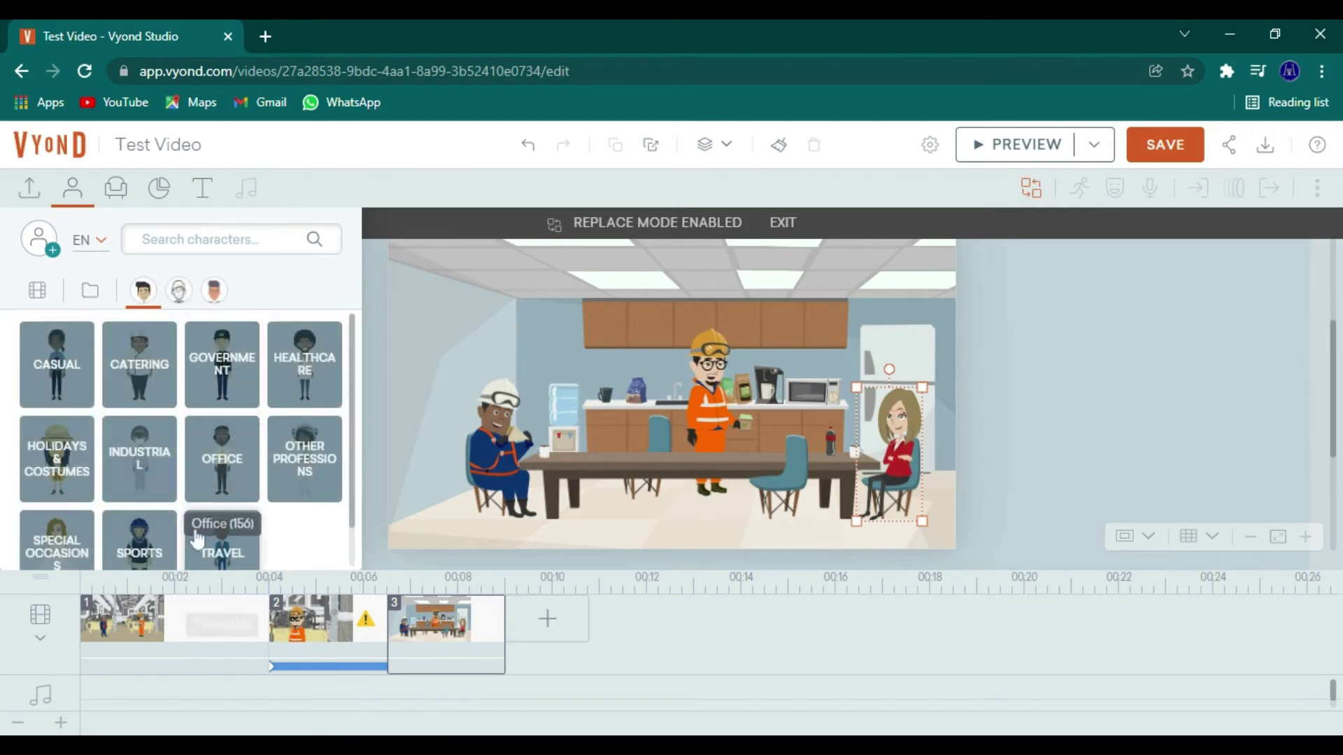
pyautogui.click(175, 465)
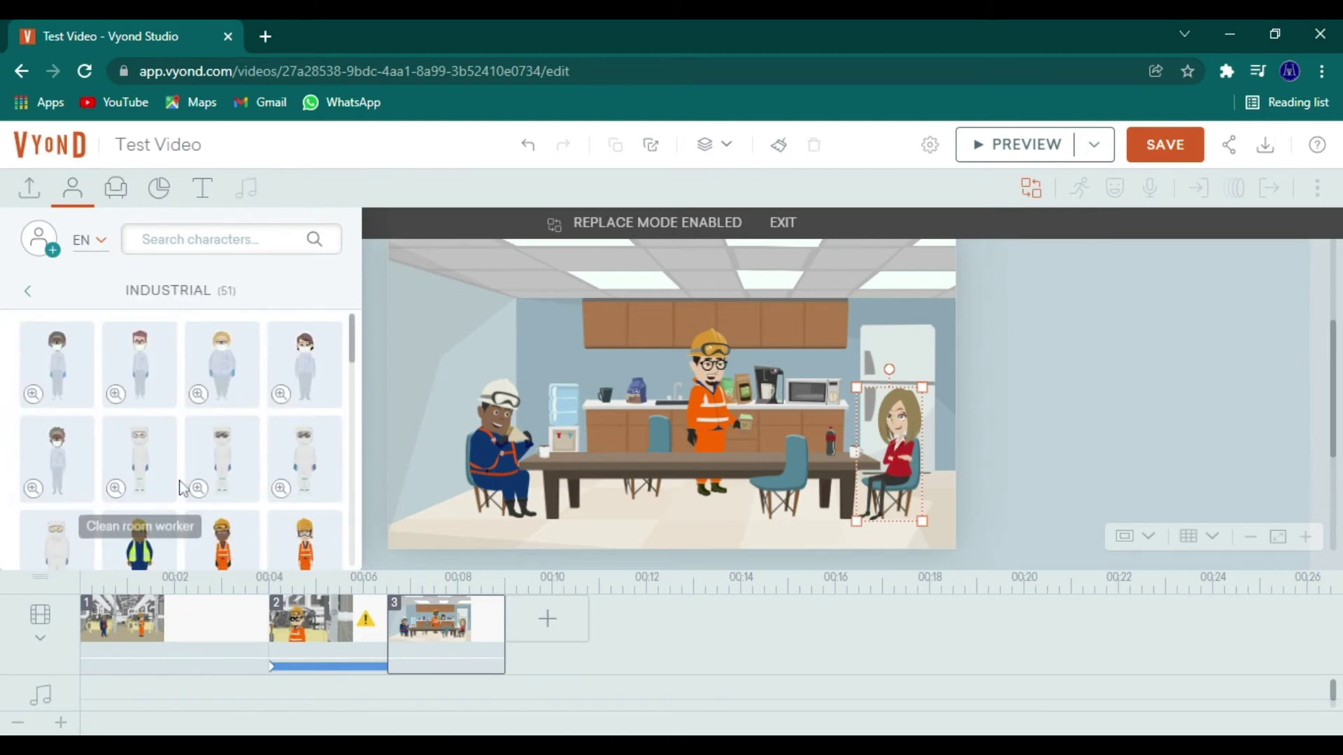
pyautogui.scroll(-3, 196, 490)
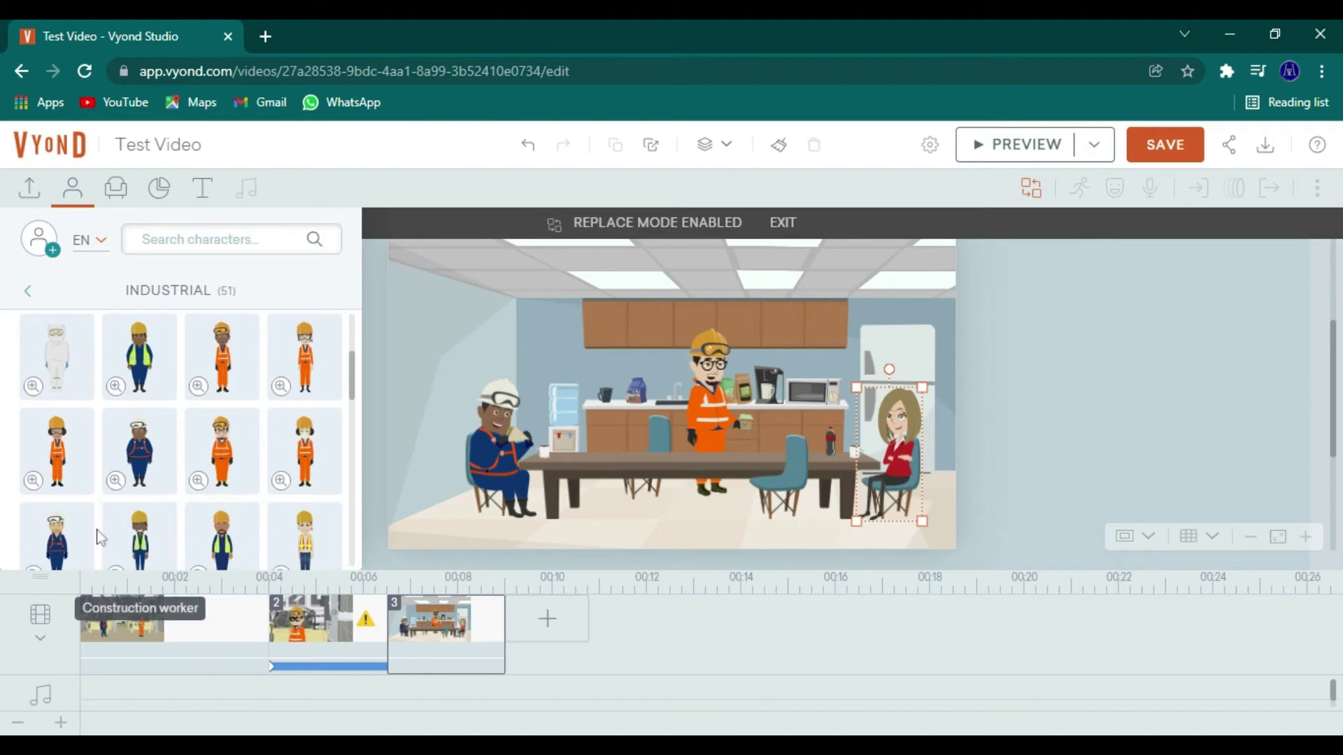
pyautogui.click(231, 542)
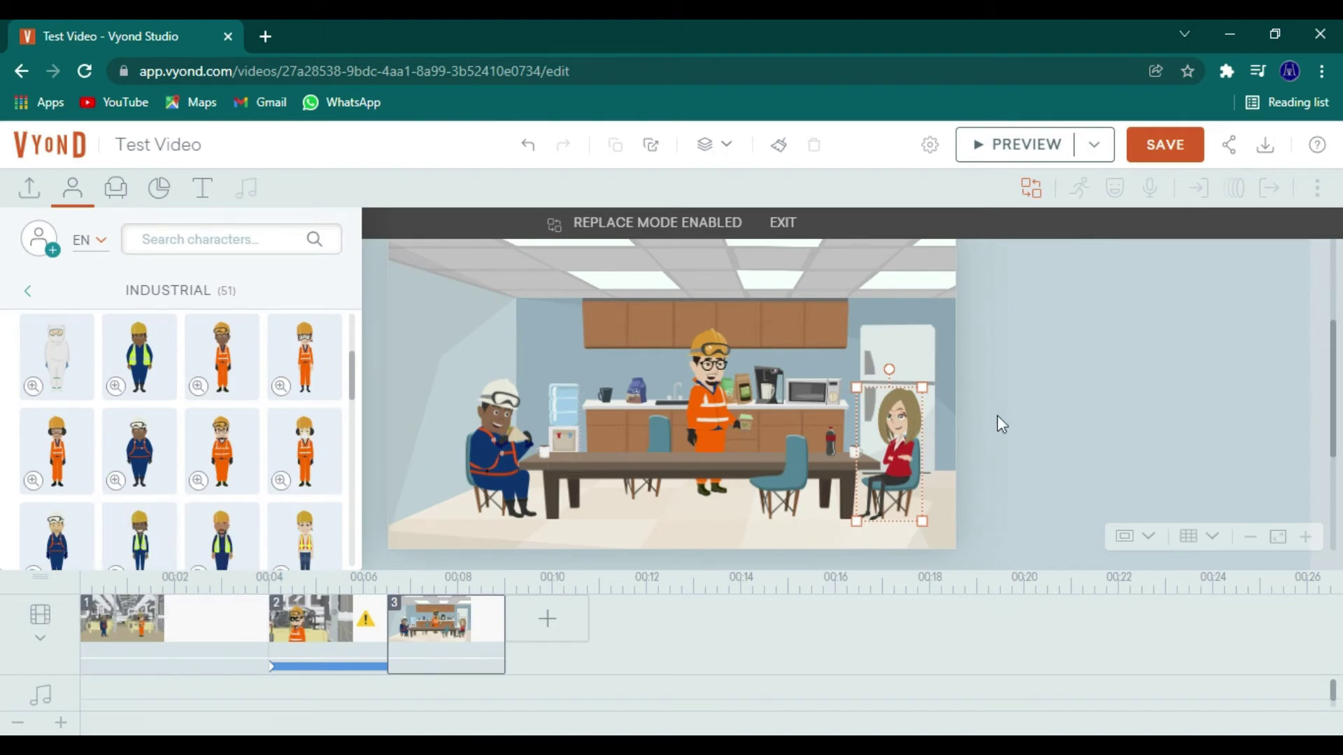
pyautogui.click(1146, 448)
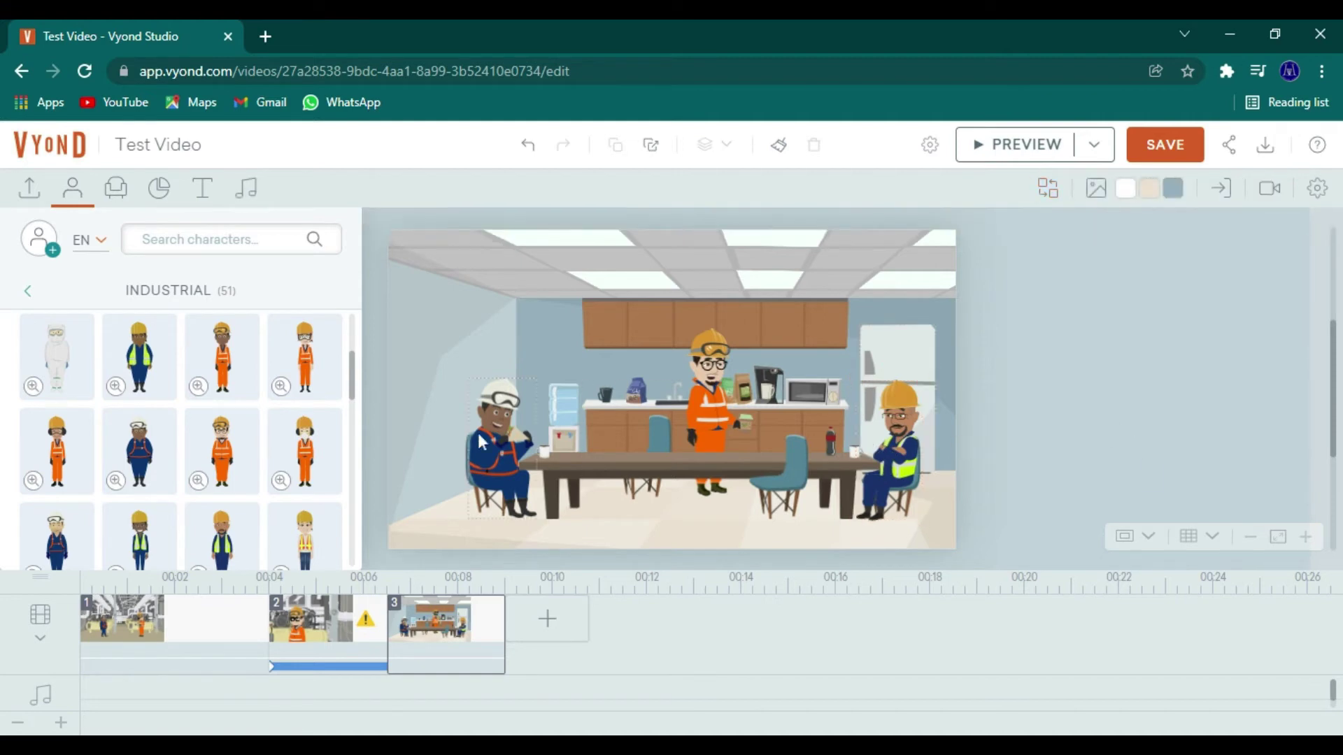
pyautogui.click(72, 187)
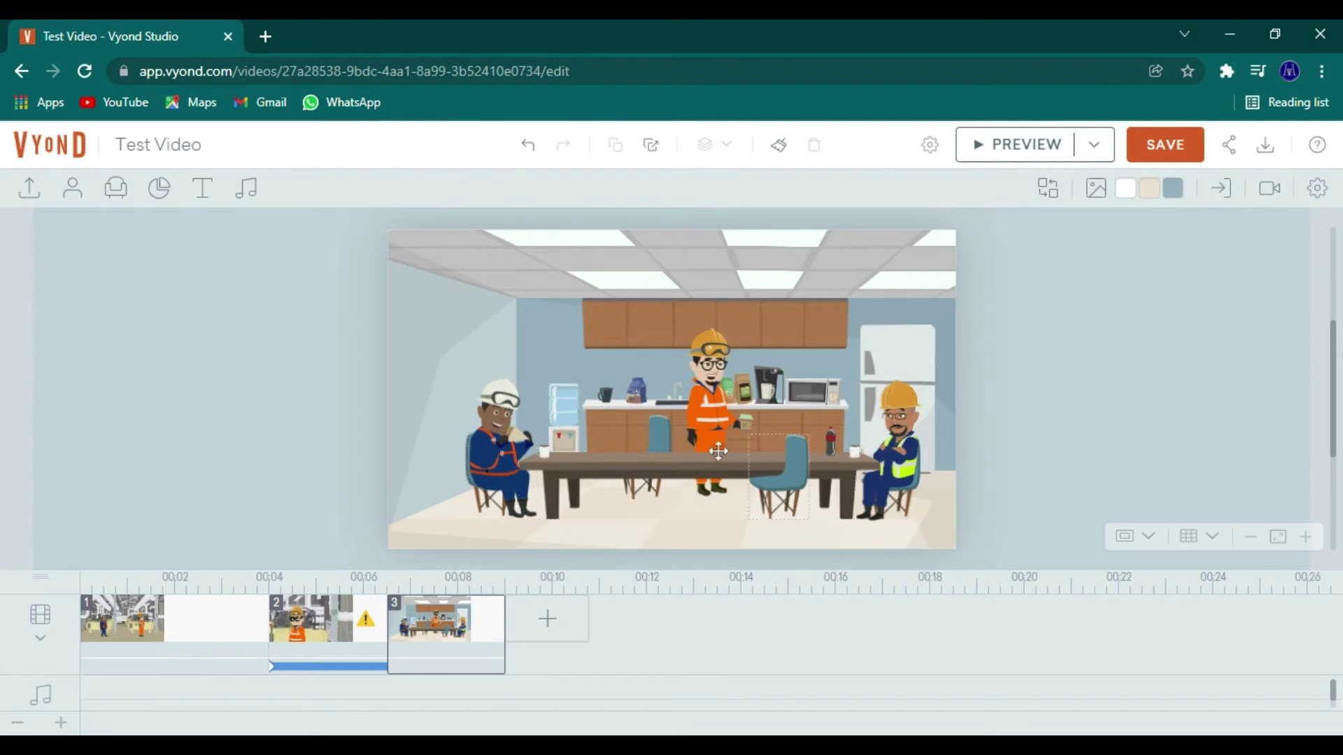
# Search props for 'pizza' and place the Business Friendly pizza boxes on scene 3's kitchen table
pyautogui.click(72, 188)
pyautogui.click(116, 188)
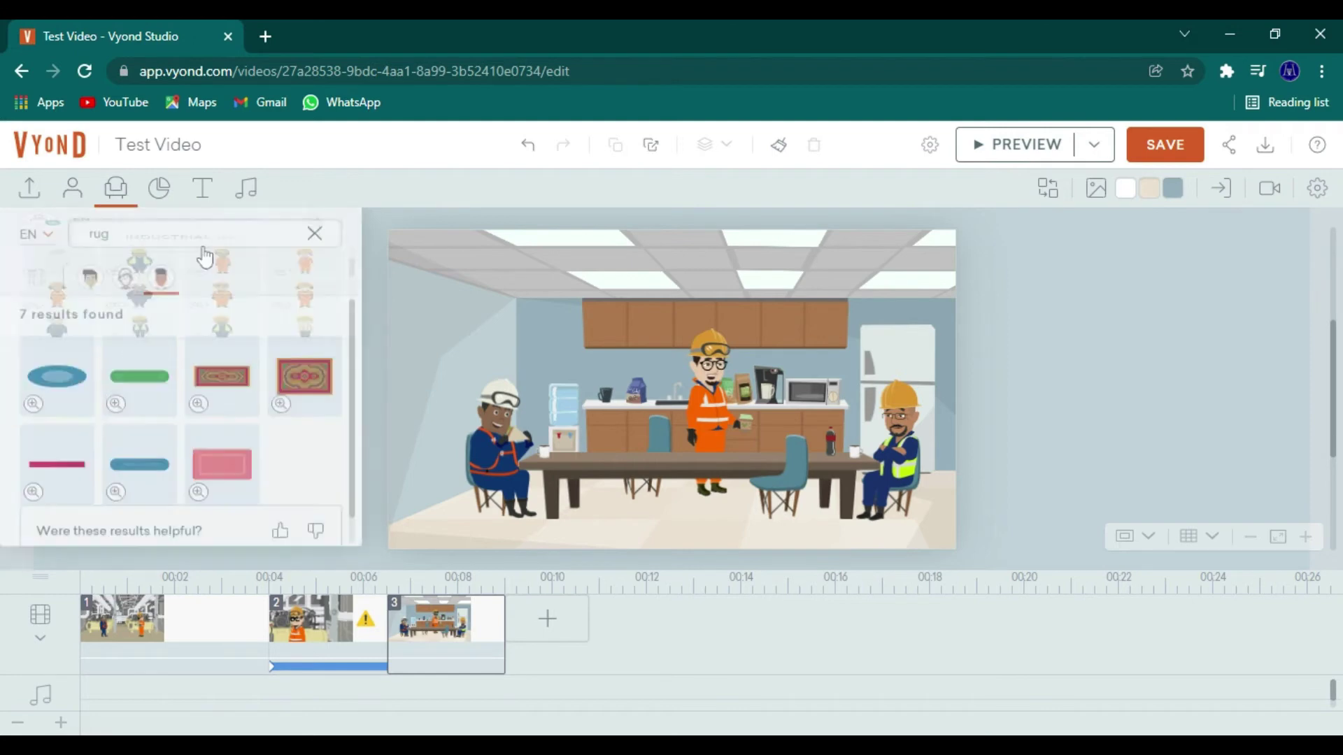
pyautogui.write('p')
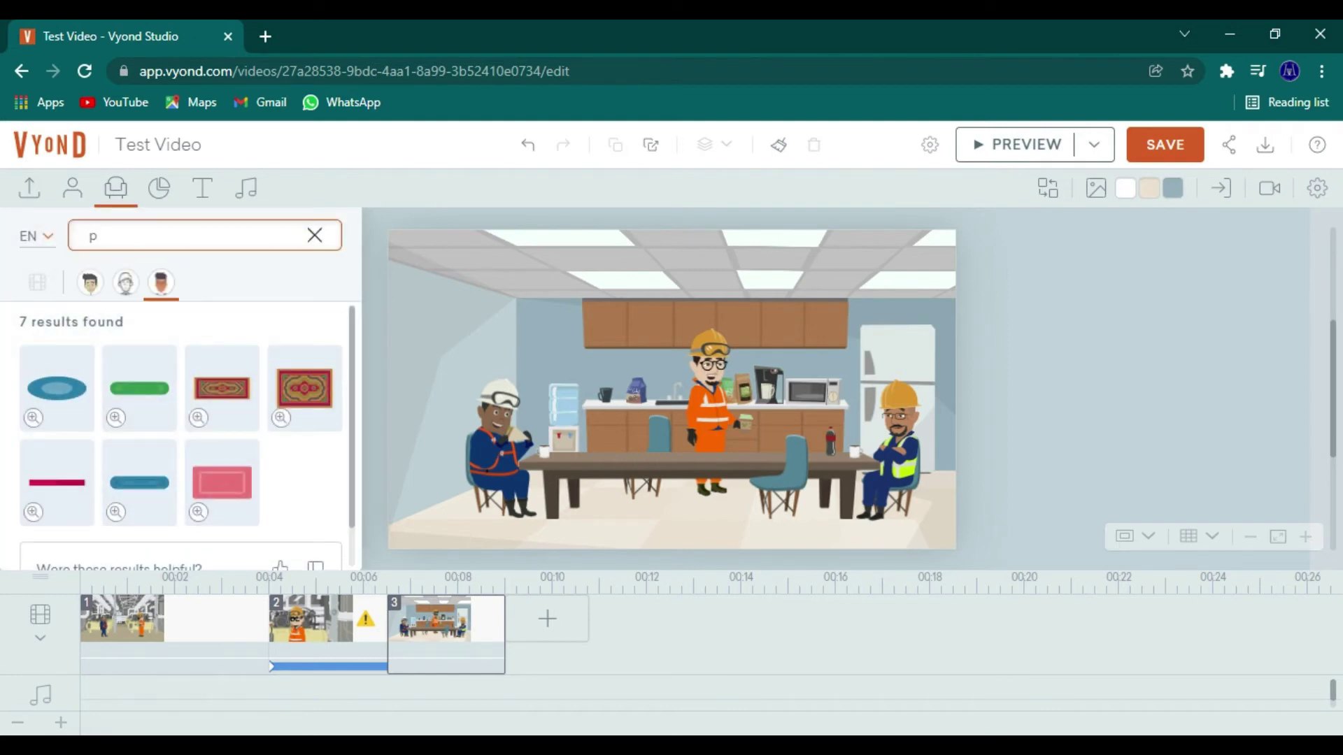
pyautogui.write('izza')
pyautogui.press('Return')
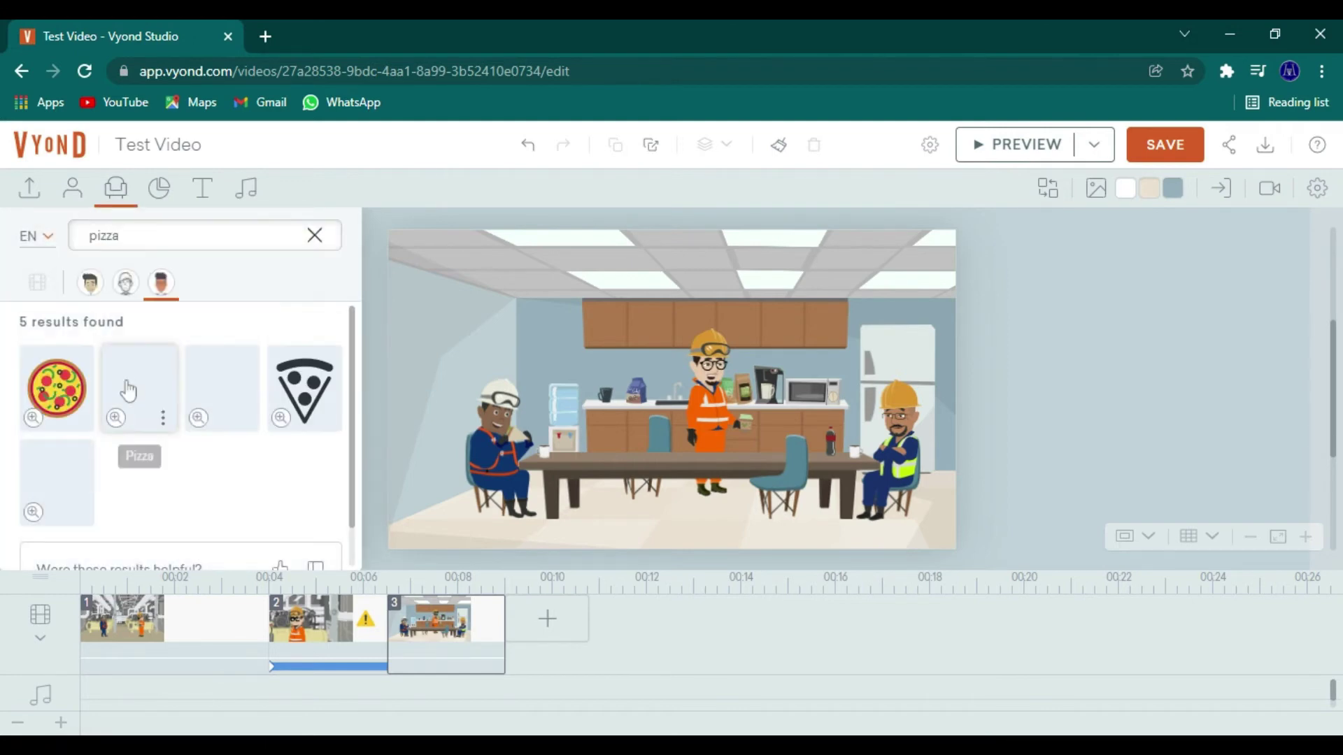
pyautogui.click(89, 282)
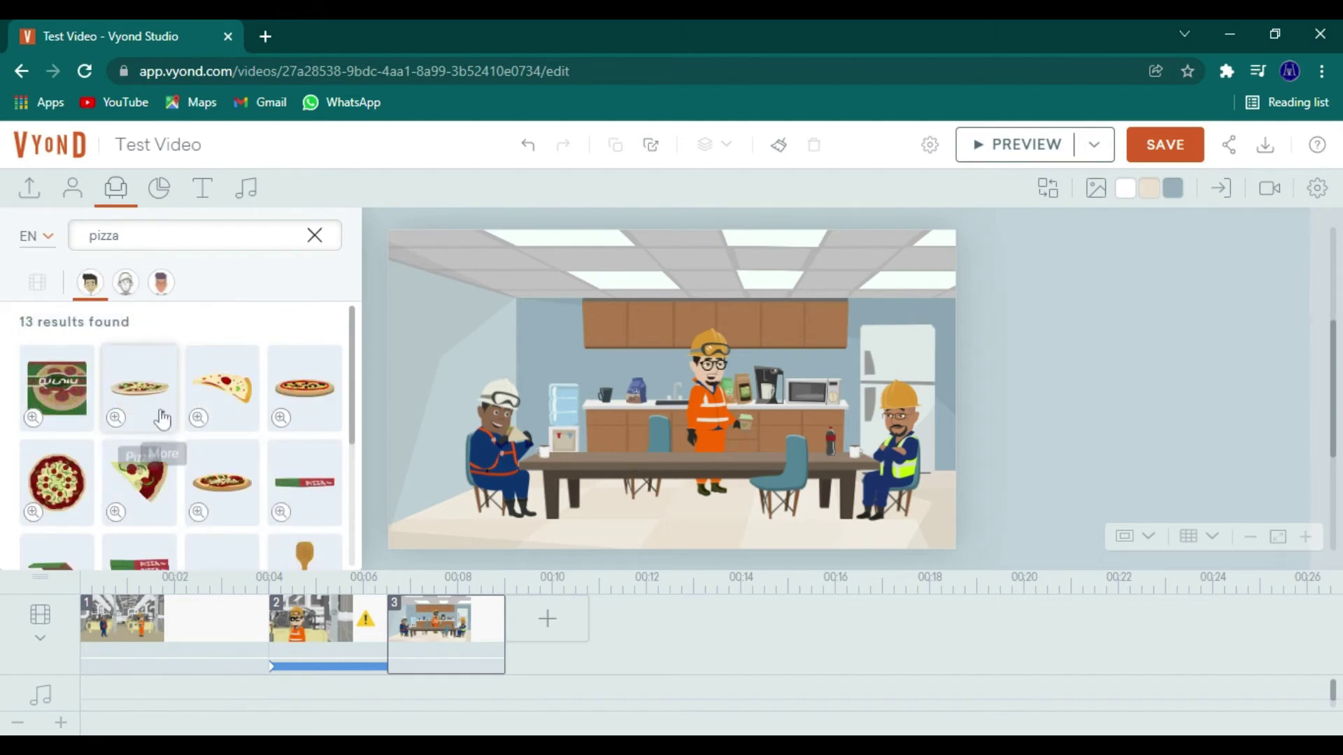
pyautogui.scroll(-2, 183, 443)
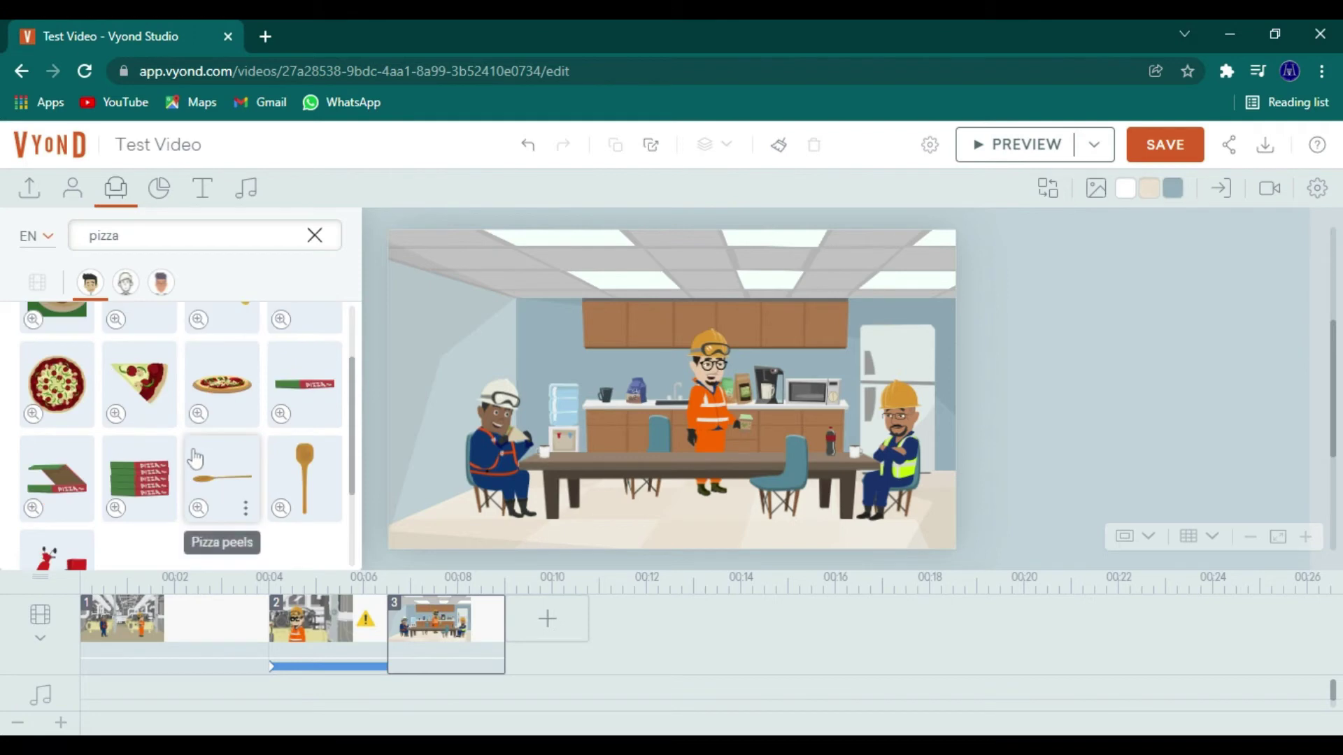
pyautogui.moveTo(160, 476); pyautogui.dragTo(677, 447)
pyautogui.click(56, 479)
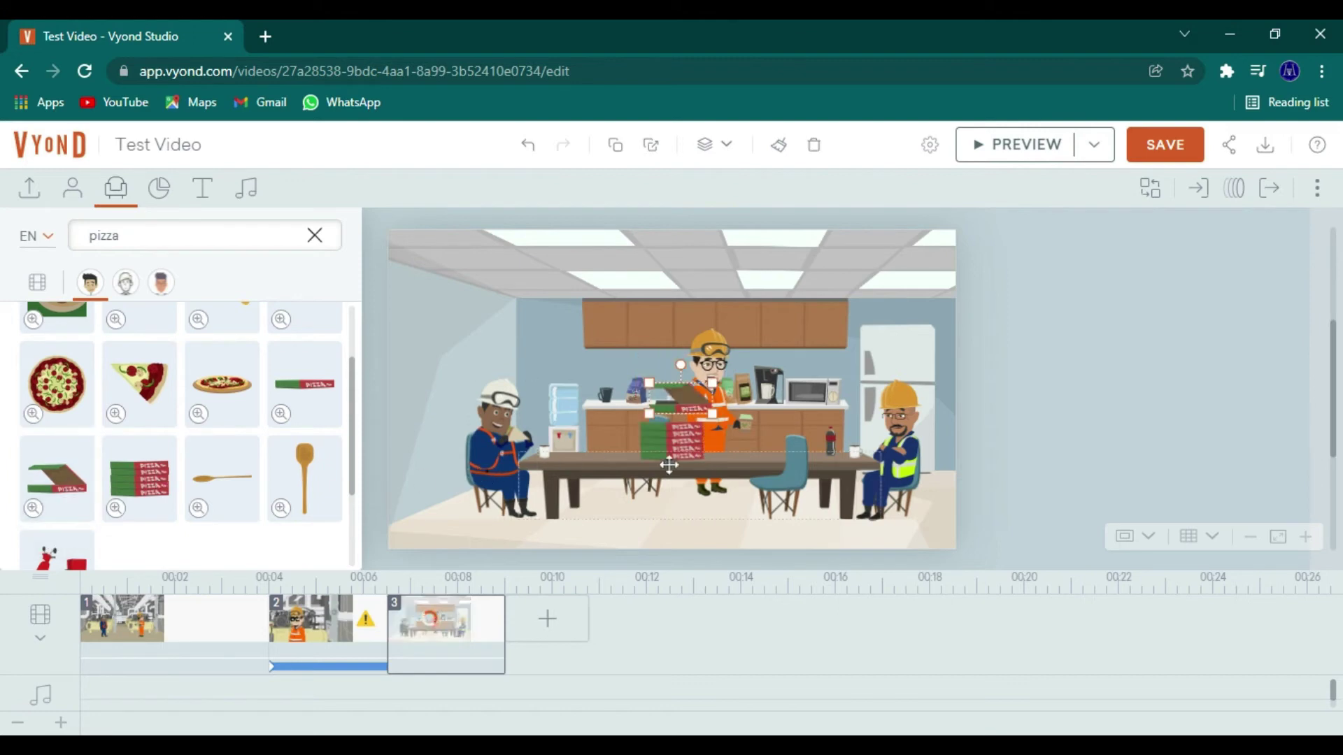
pyautogui.moveTo(687, 405); pyautogui.dragTo(680, 418)
pyautogui.click(1197, 425)
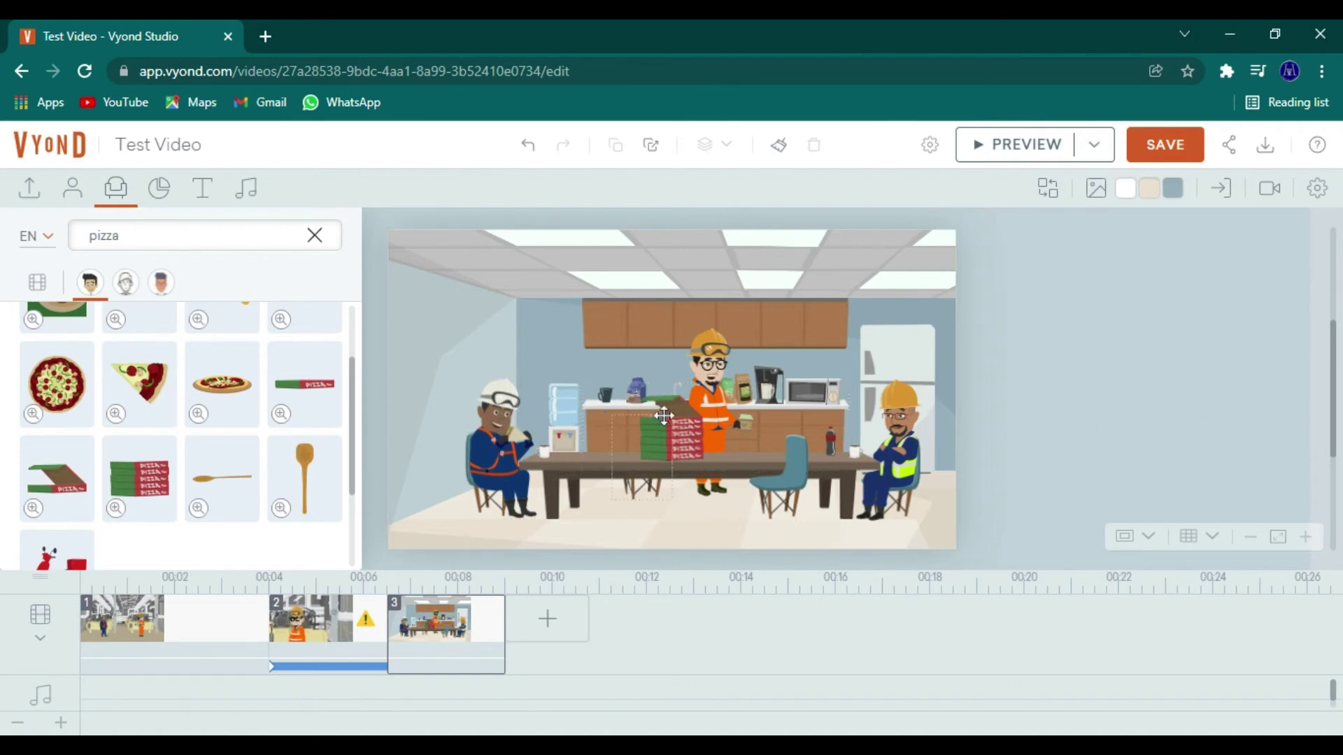
pyautogui.click(509, 455)
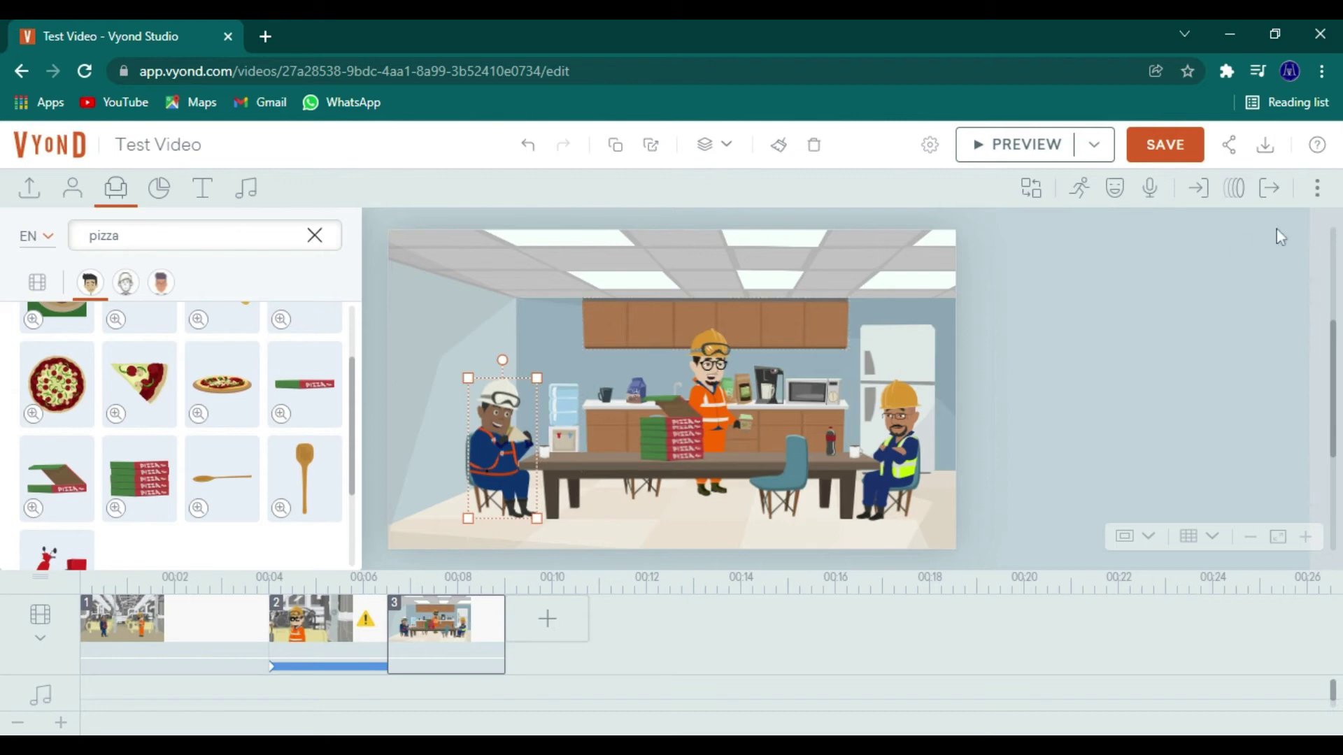
# Search the character actions for 'pizza', then clear the search and close the actions panel
pyautogui.click(1079, 187)
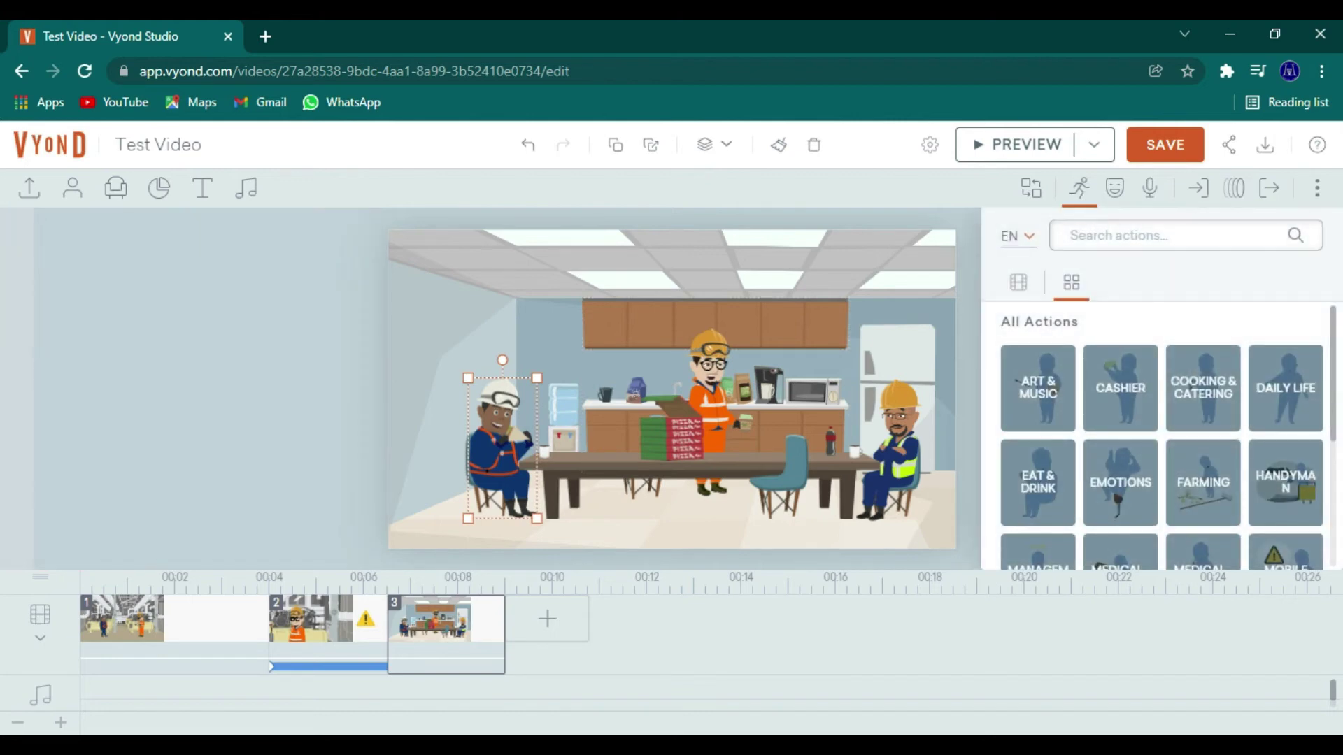
pyautogui.click(1154, 235)
pyautogui.write('pizza')
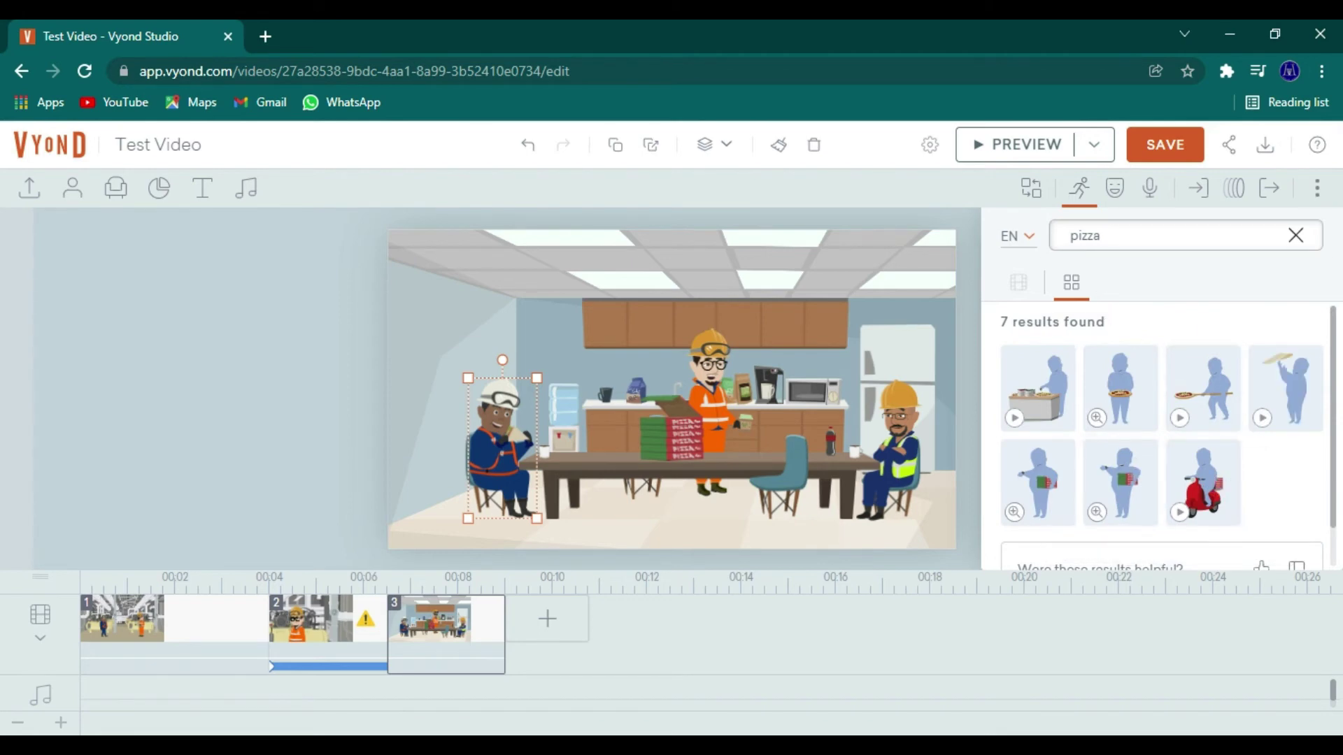
pyautogui.click(1091, 236)
pyautogui.click(1298, 238)
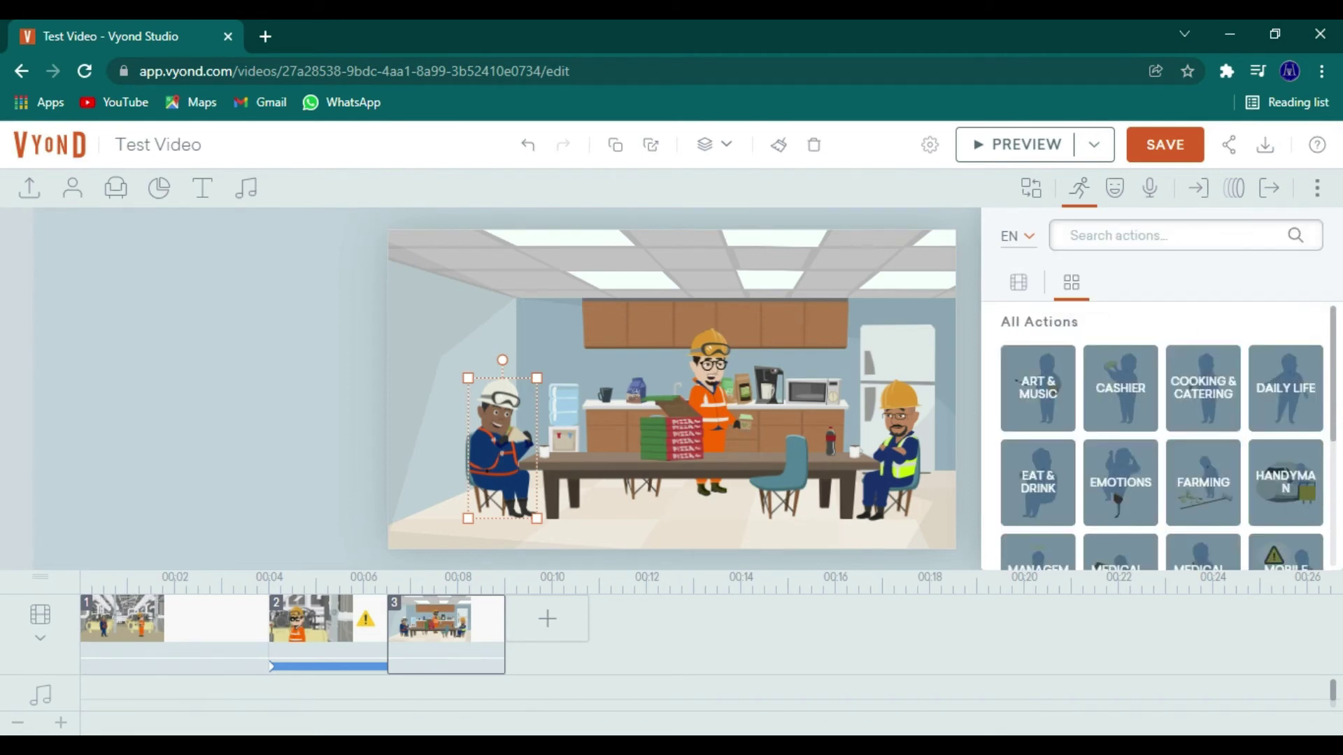
pyautogui.click(1079, 187)
# Give the standing orange-vest worker the Talk Neutral No Lip Sync expression
pyautogui.click(745, 414)
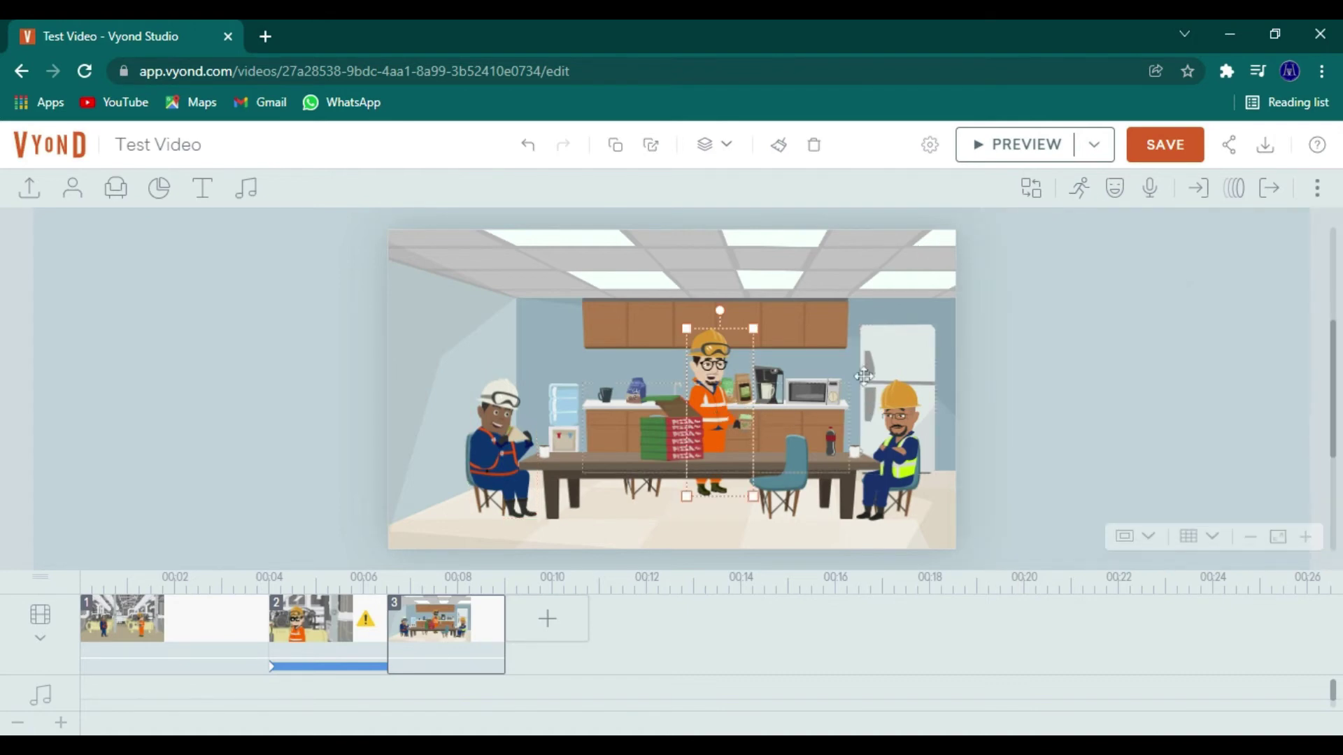
pyautogui.click(1116, 189)
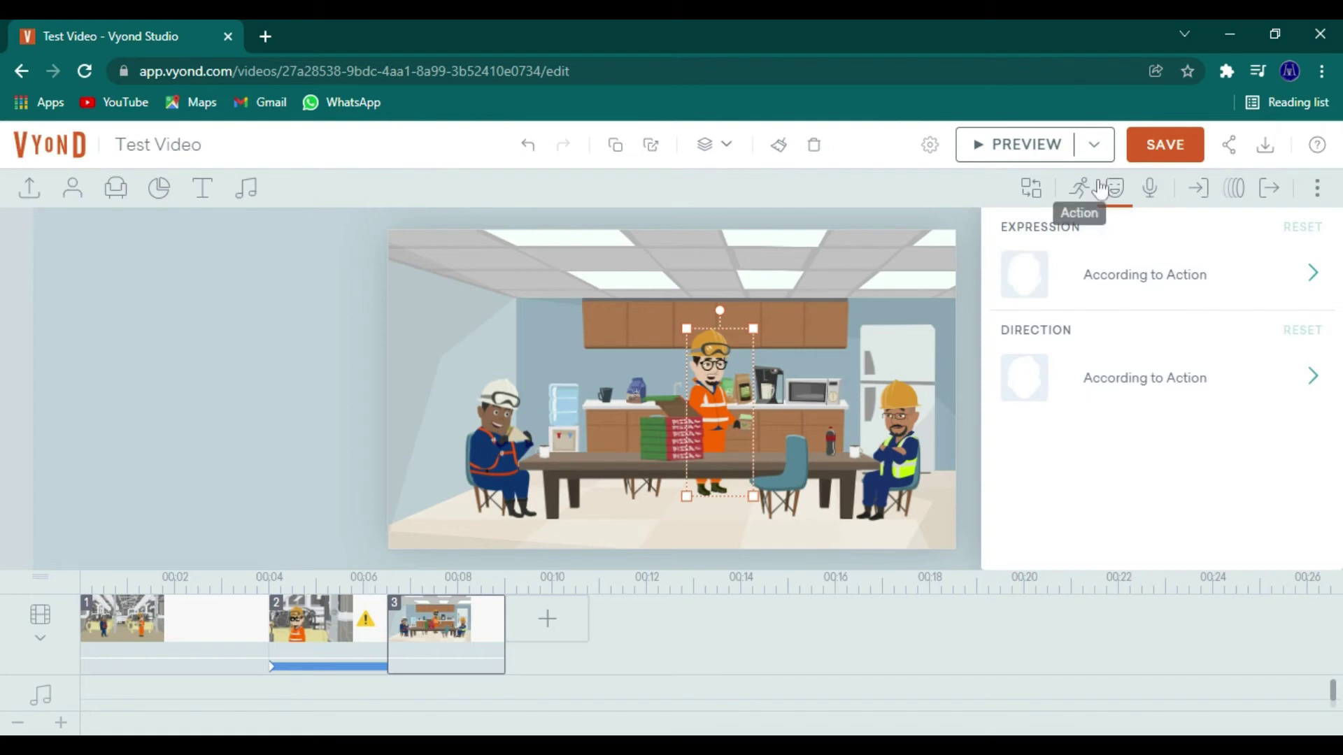
pyautogui.click(1127, 286)
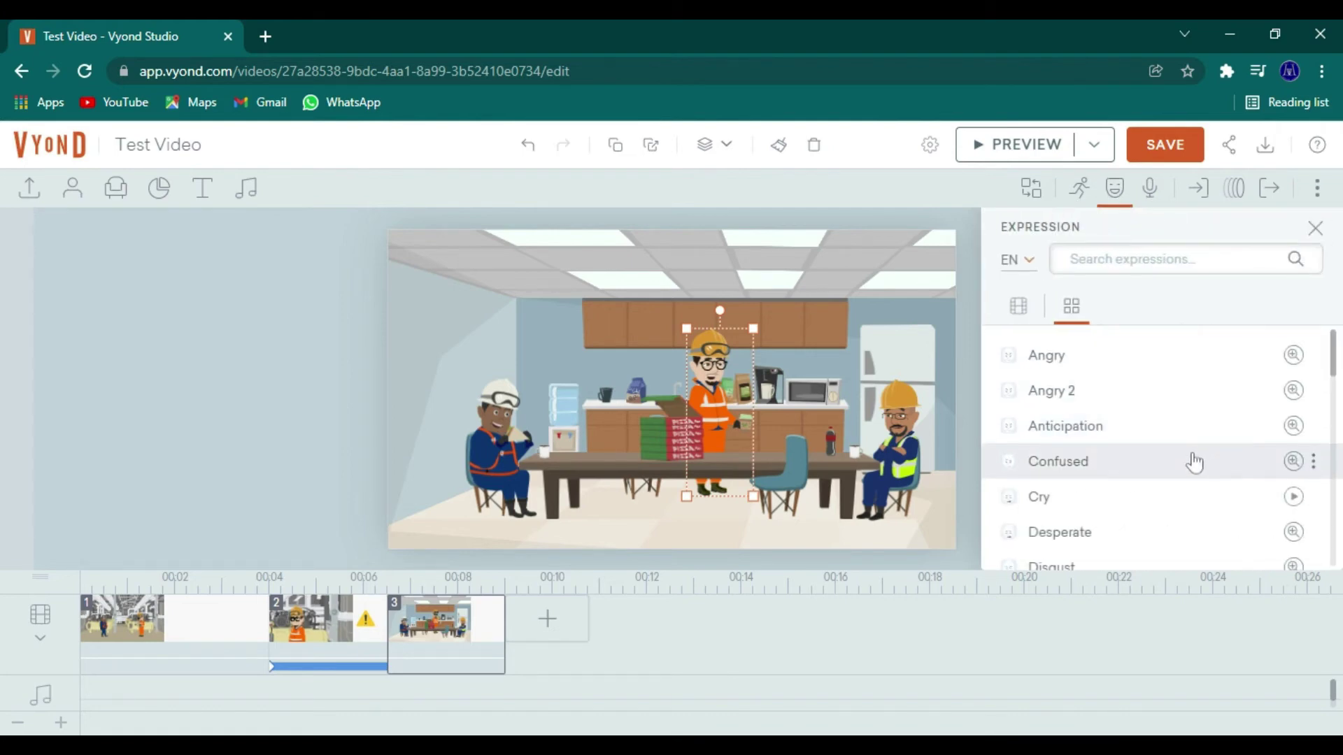
pyautogui.scroll(-2, 1195, 461)
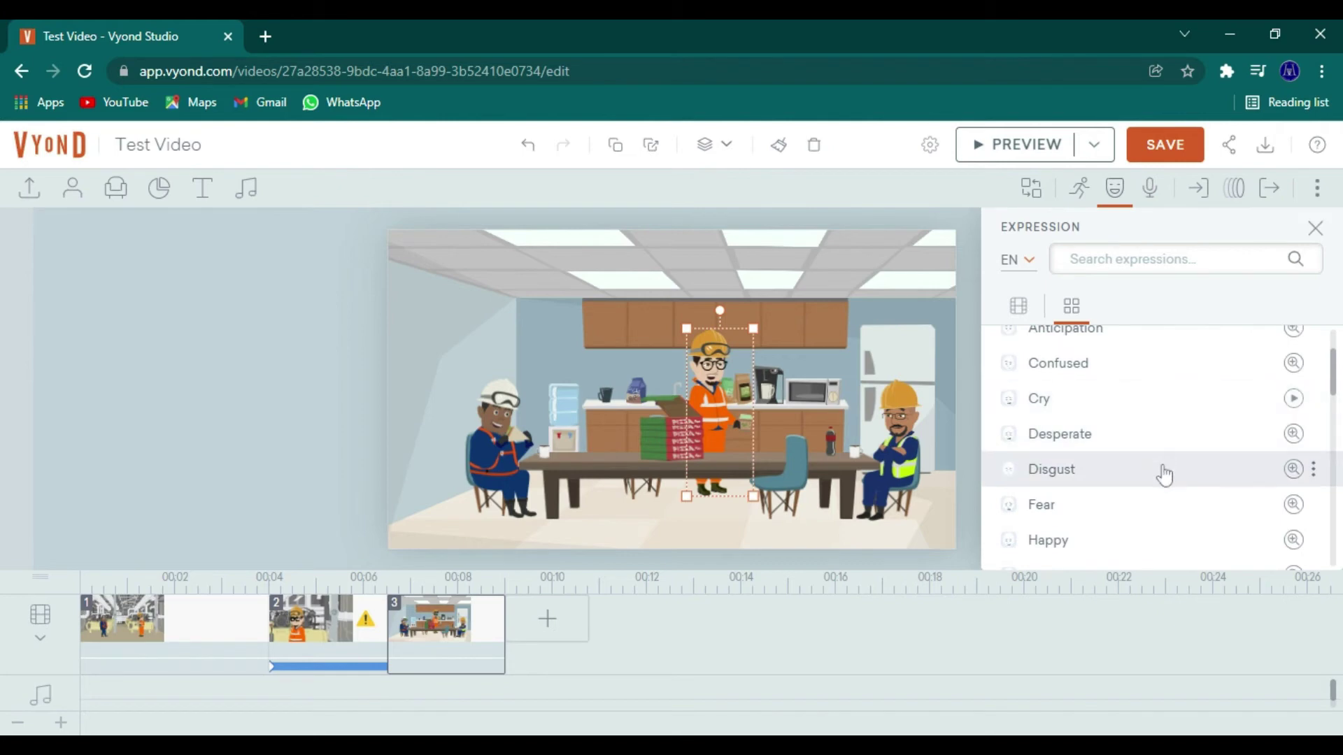
pyautogui.scroll(-2, 1162, 484)
pyautogui.scroll(-2, 1162, 484)
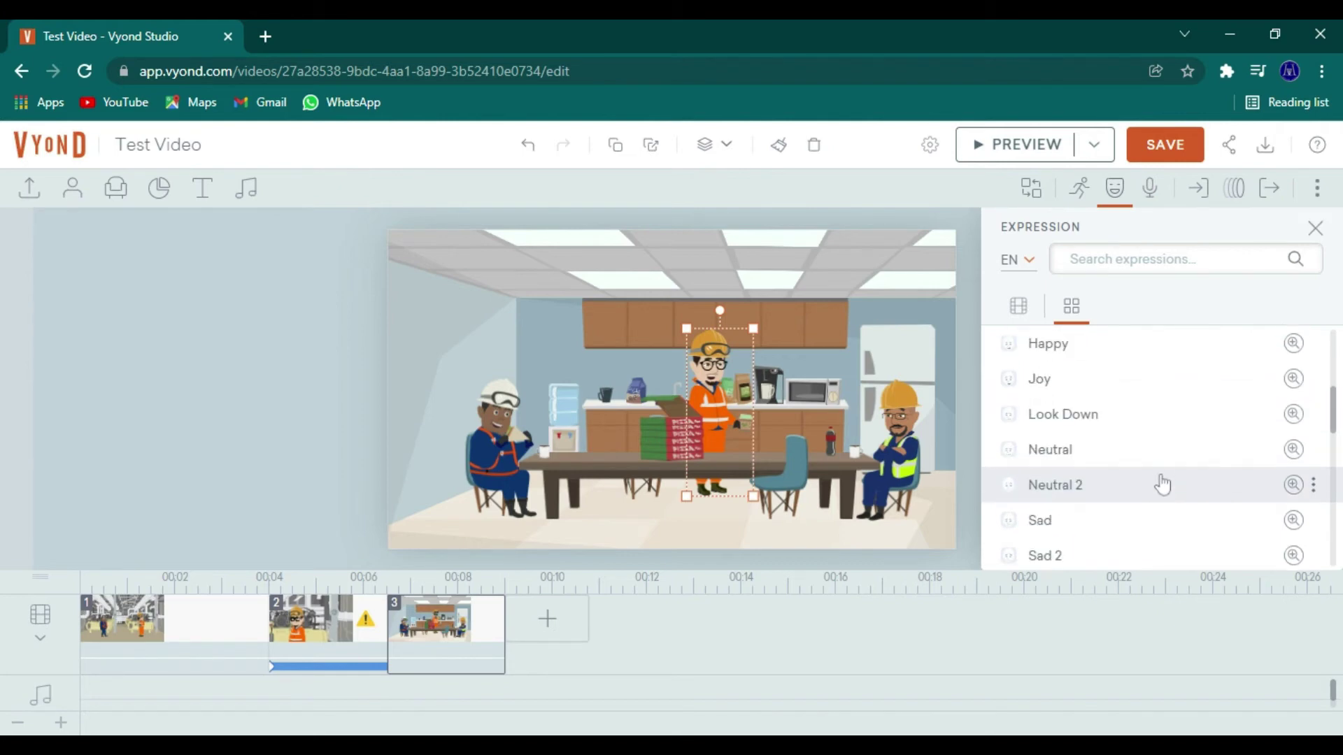
pyautogui.scroll(-8, 1162, 484)
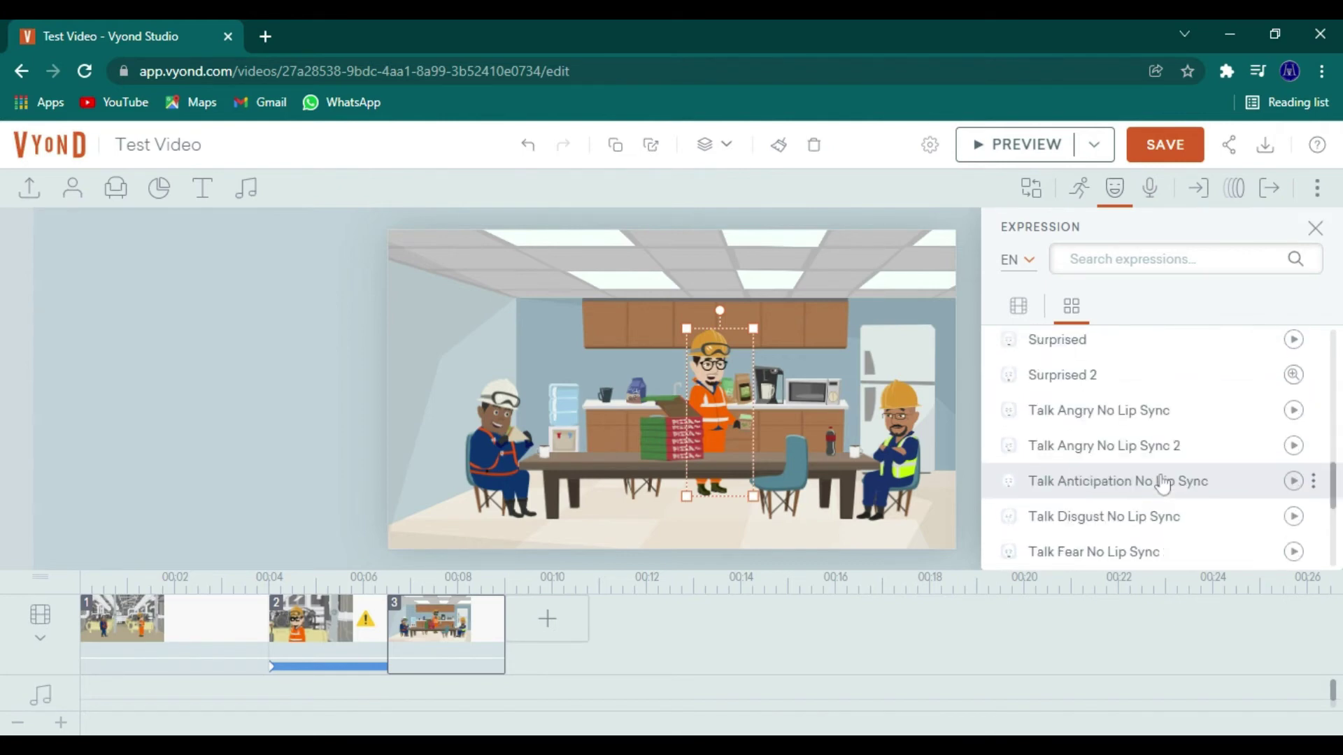
pyautogui.scroll(-2, 1157, 484)
pyautogui.scroll(-4, 1159, 513)
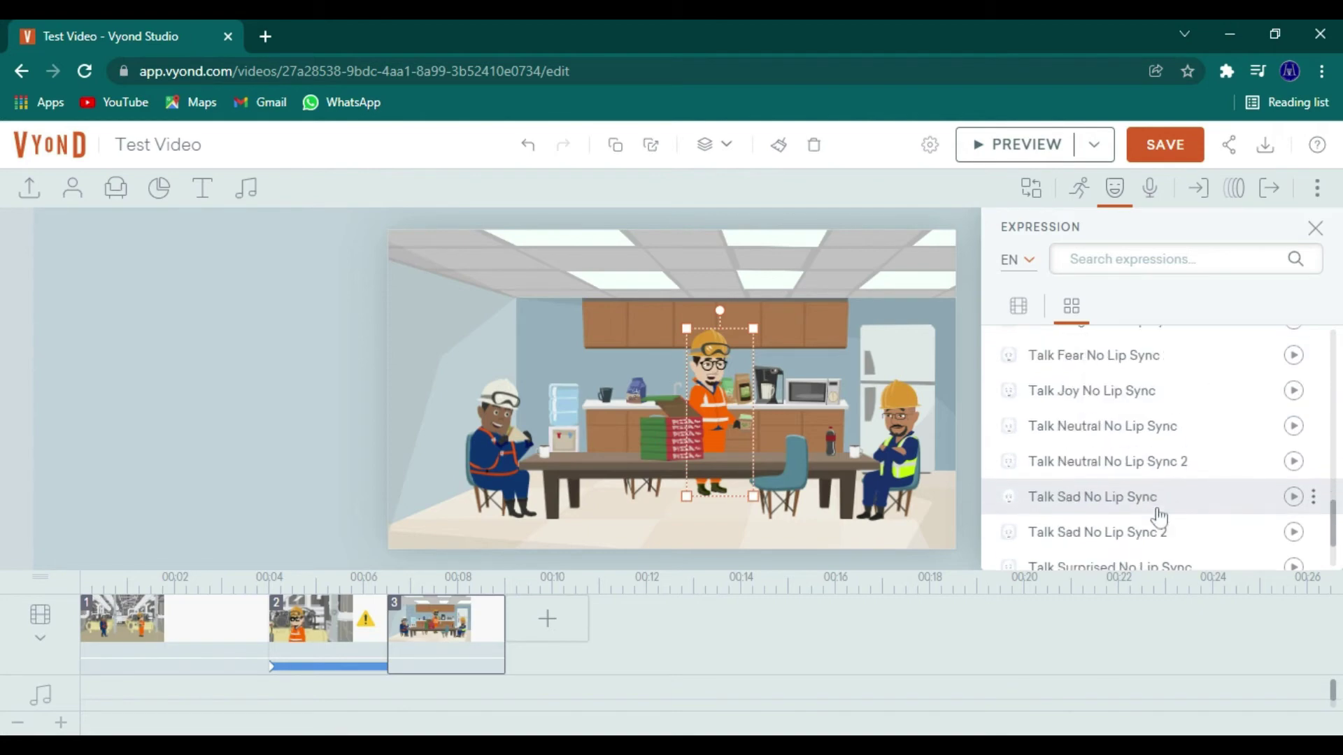
pyautogui.scroll(2, 1159, 517)
pyautogui.click(1111, 463)
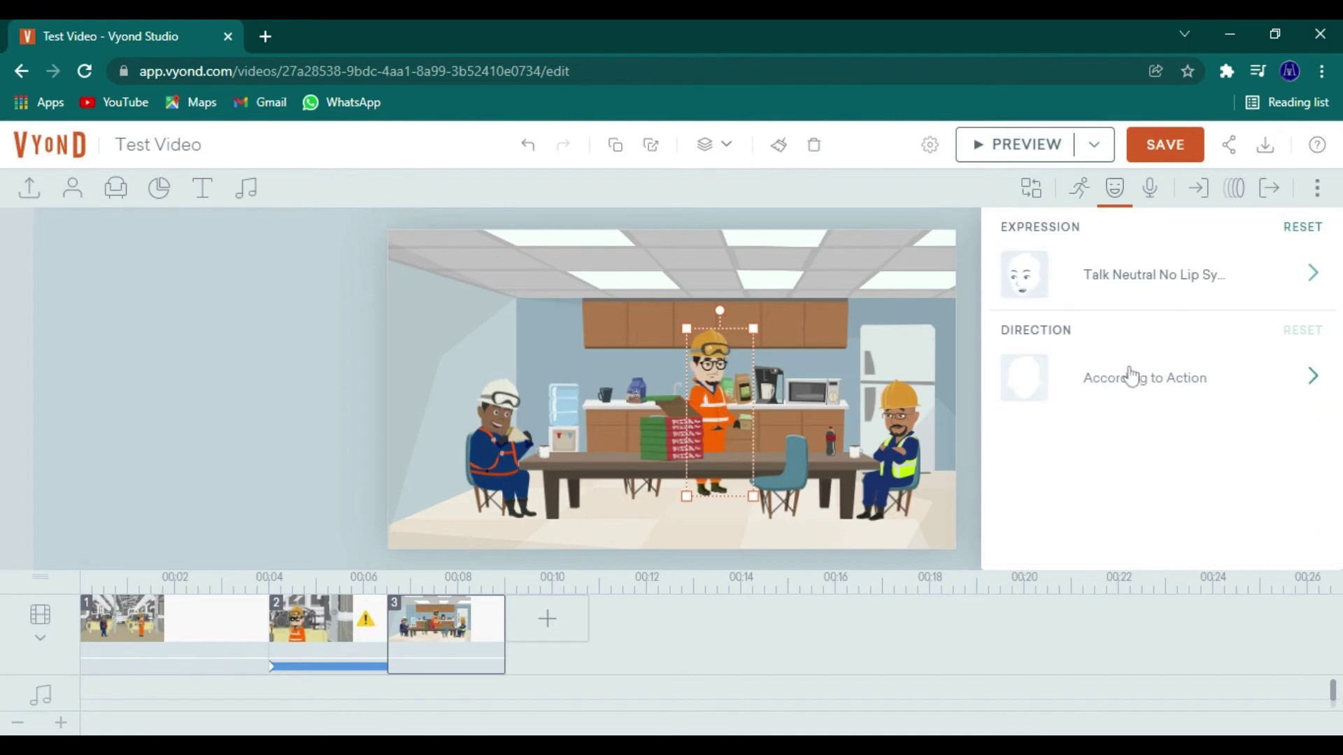
pyautogui.click(162, 386)
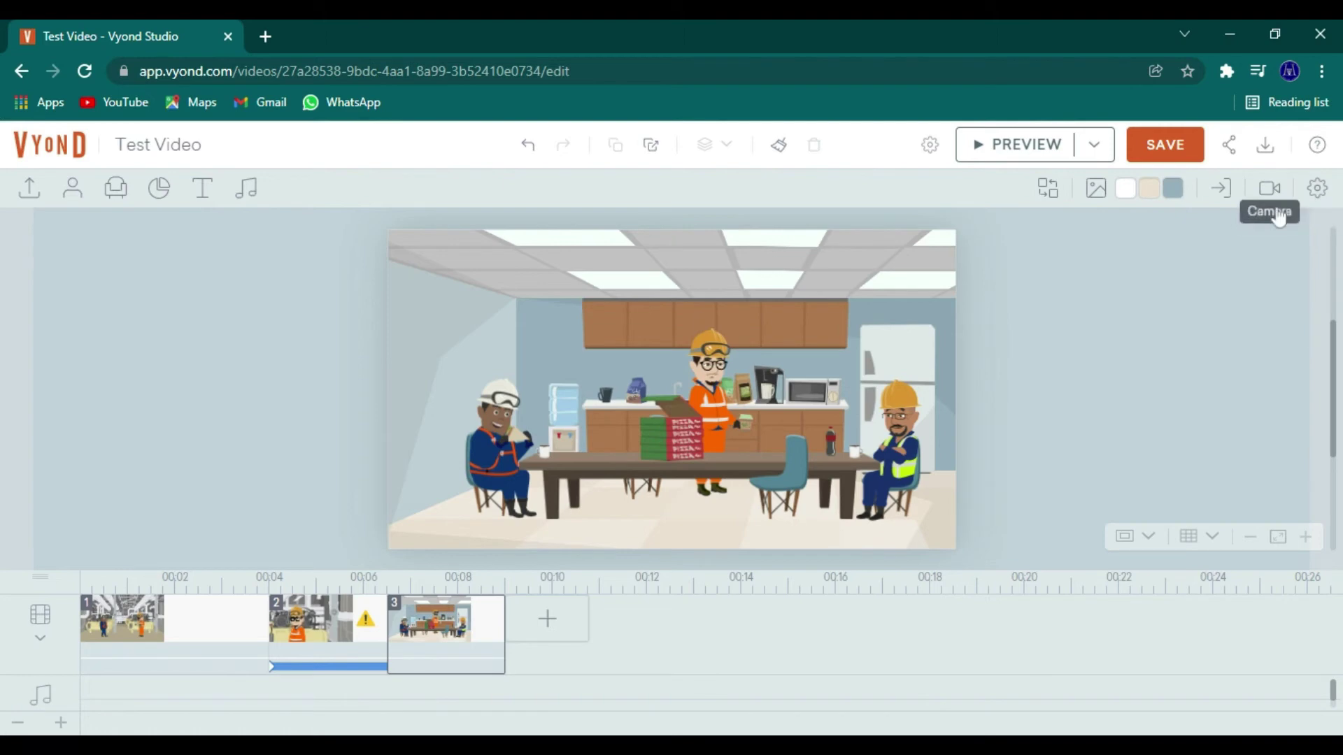
# Add a camera movement to scene 3 whose end frame zooms onto the orange-vest worker
pyautogui.click(1266, 204)
pyautogui.click(1198, 271)
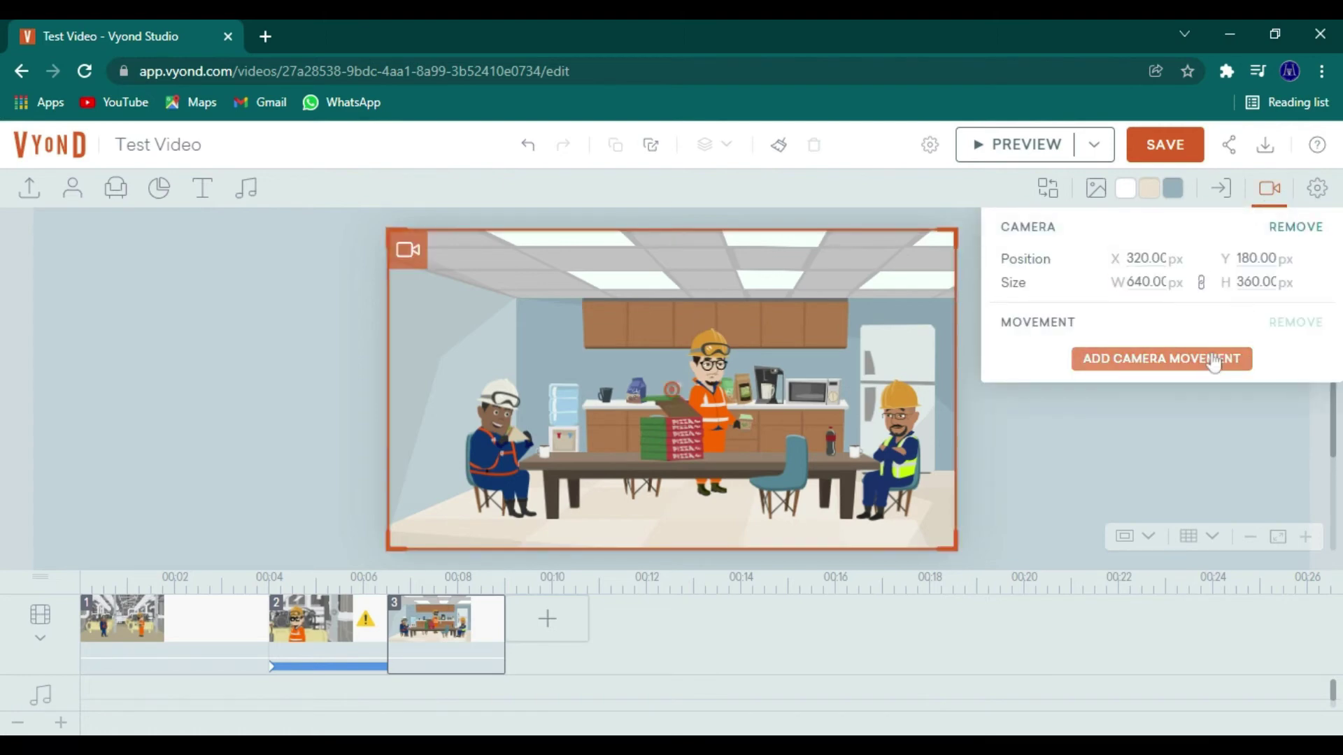
pyautogui.click(1163, 360)
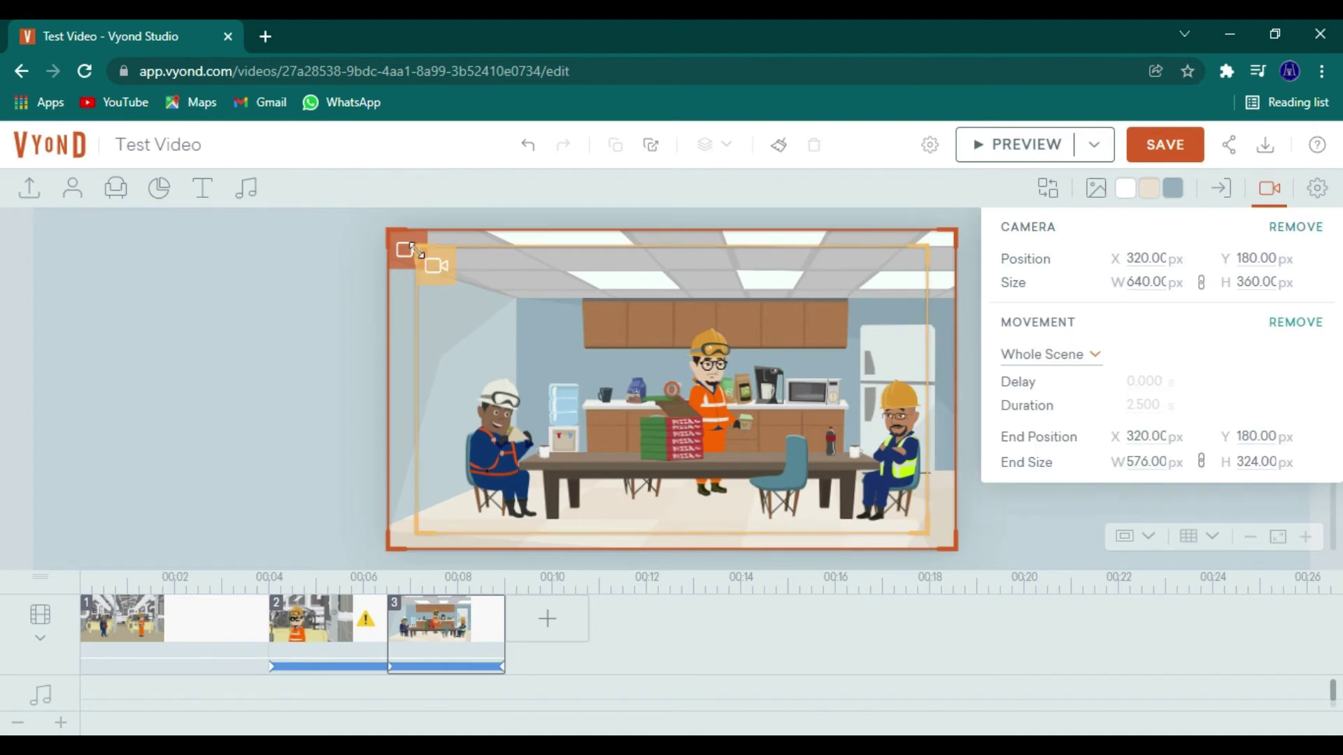
pyautogui.moveTo(416, 252); pyautogui.dragTo(639, 345)
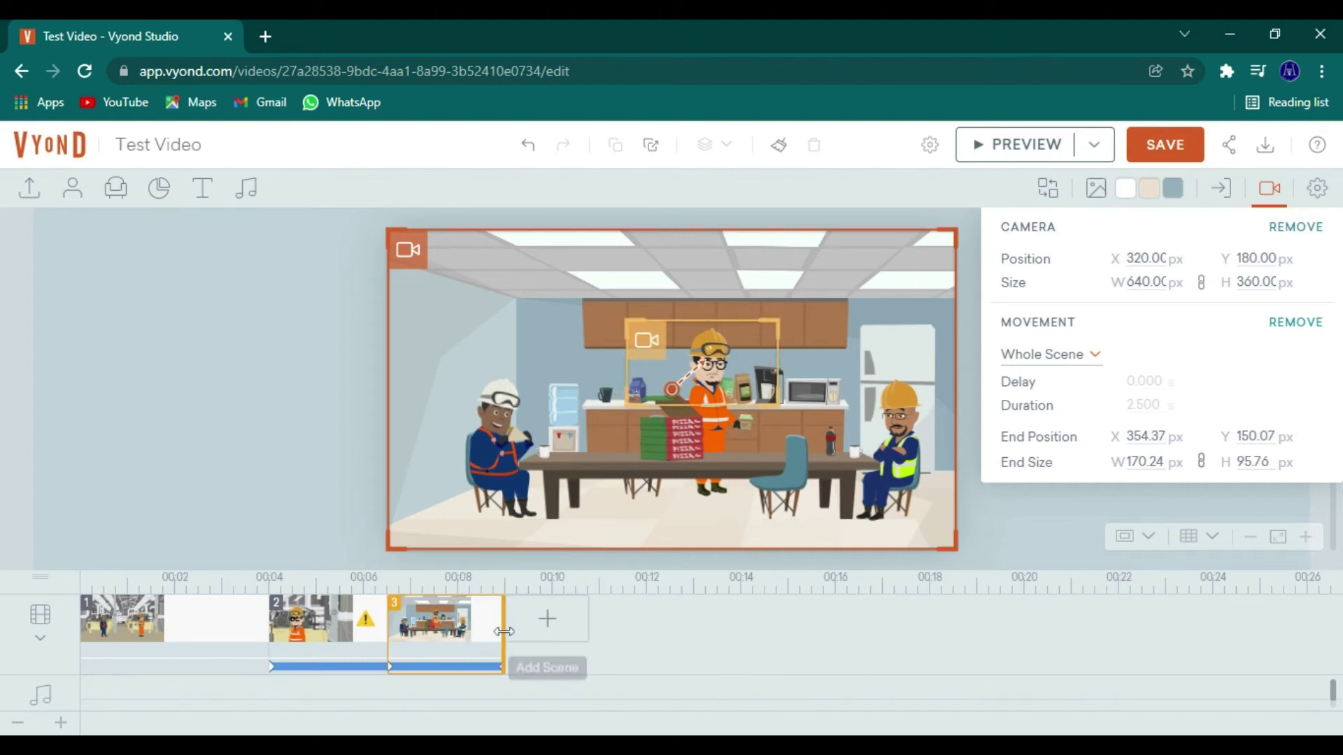
# Start a Fade transition on the factory scene by mistake, then undo it
pyautogui.click(366, 635)
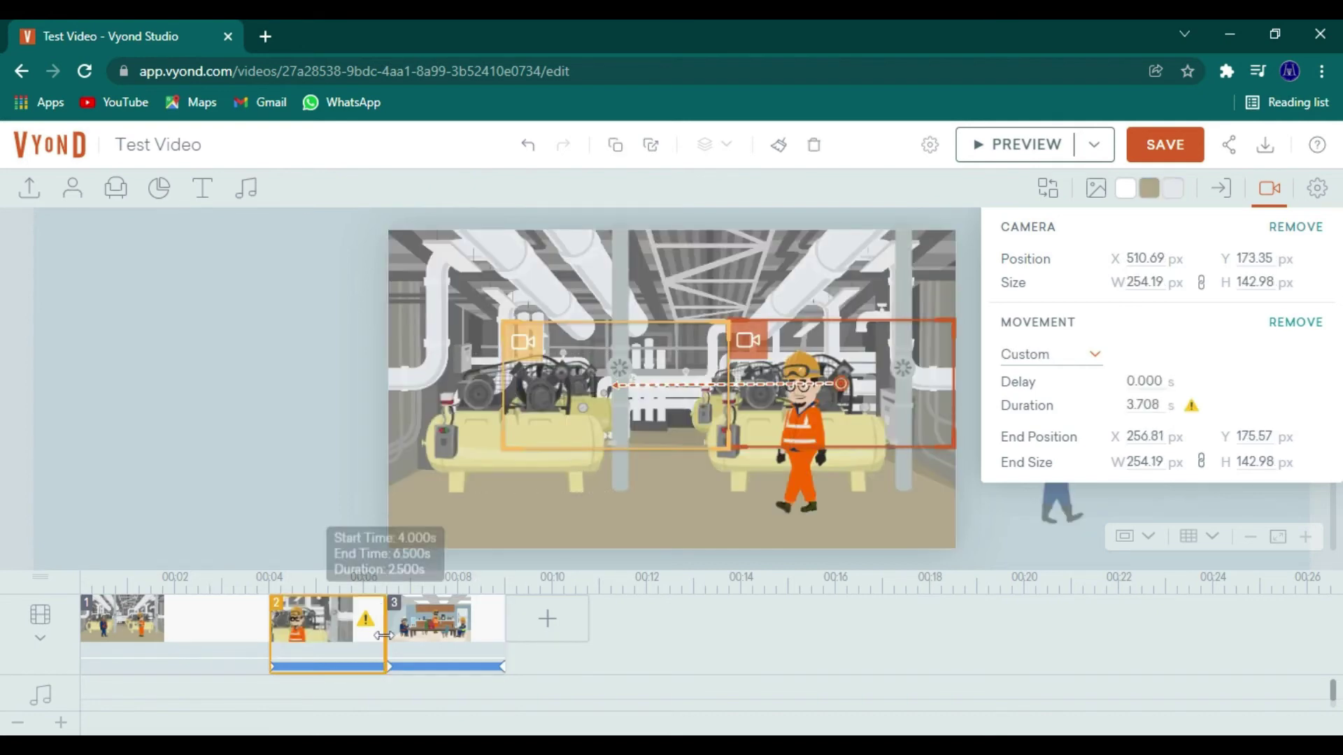
pyautogui.click(1219, 188)
pyautogui.click(1094, 287)
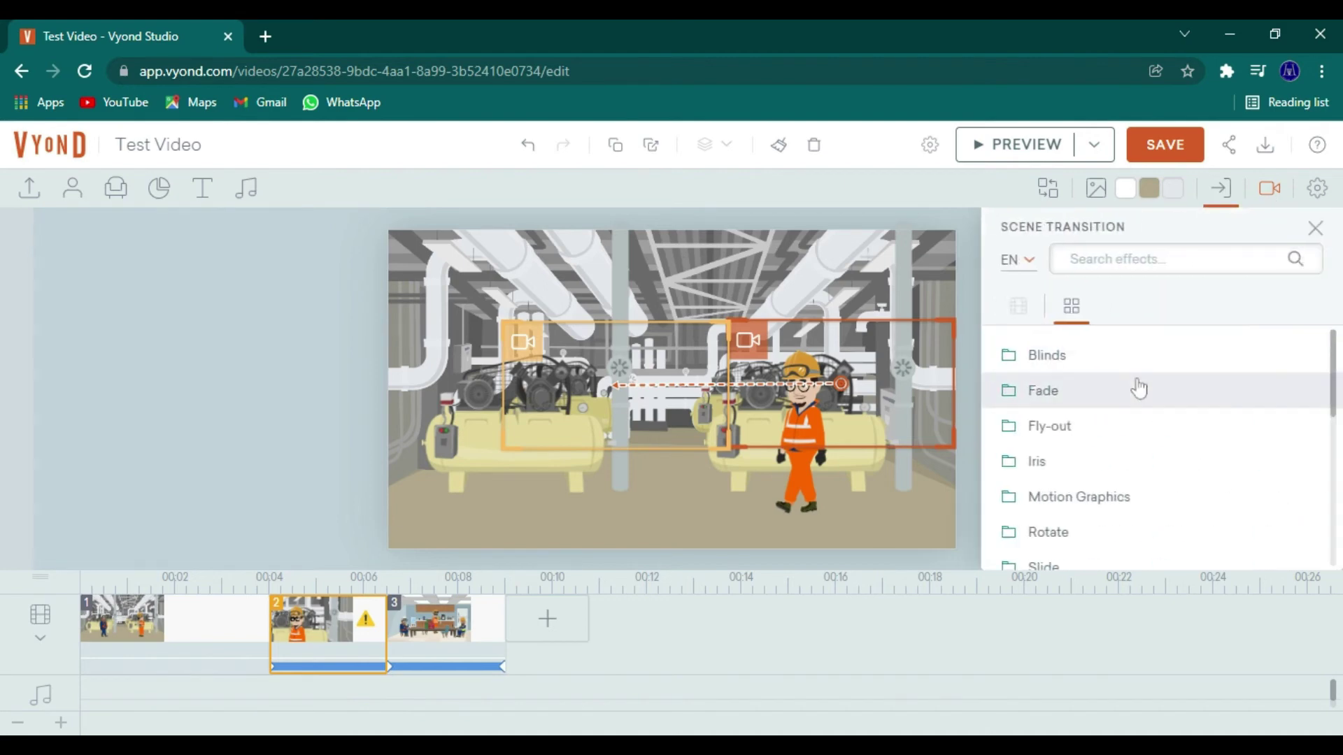
pyautogui.click(1122, 406)
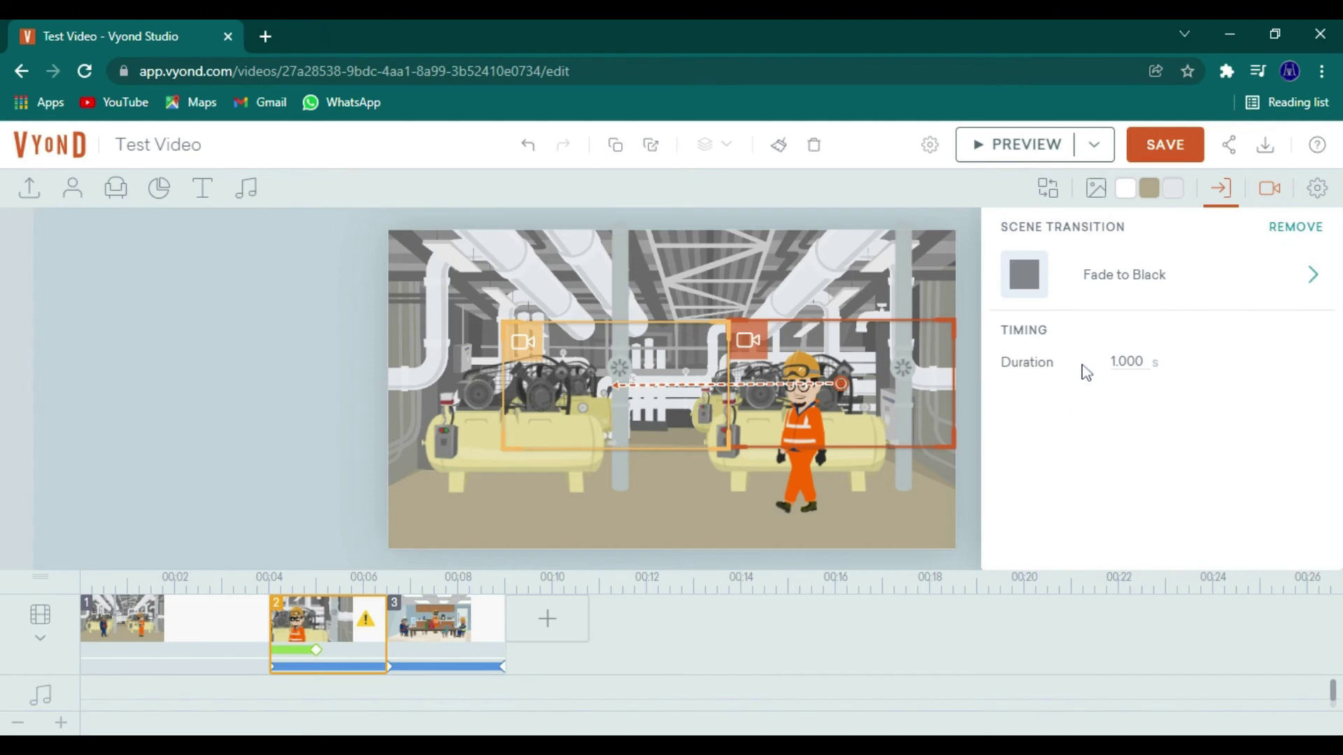
pyautogui.click(528, 145)
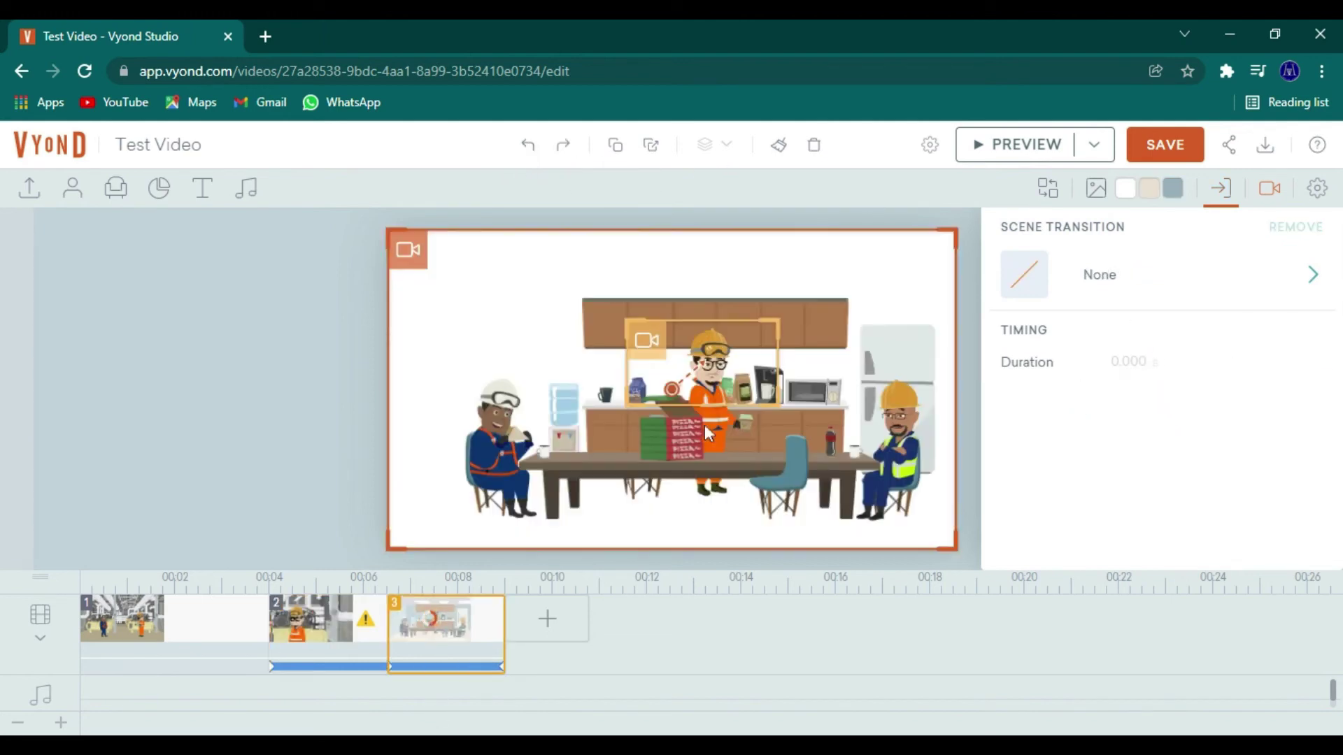
# Apply a 1.000 s Fade to Black transition to the kitchen scene
pyautogui.click(1113, 288)
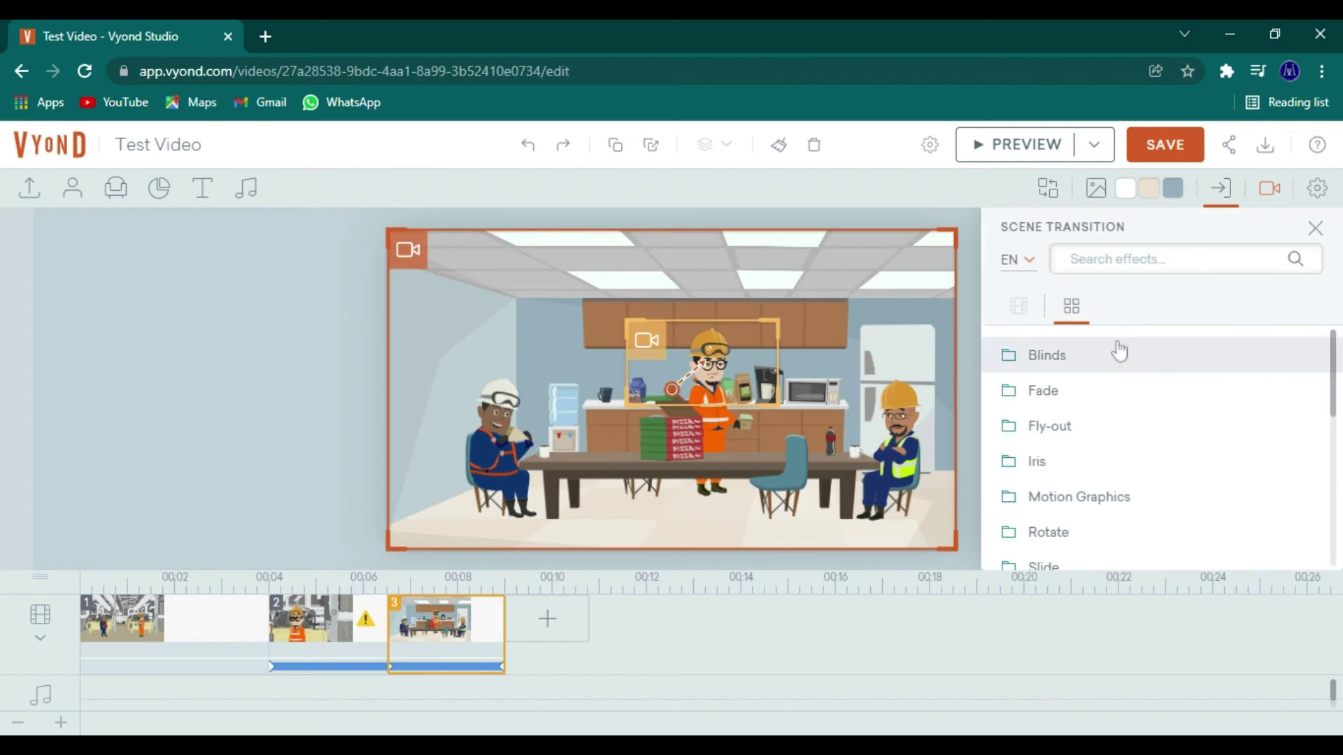
pyautogui.click(1117, 388)
pyautogui.click(1110, 396)
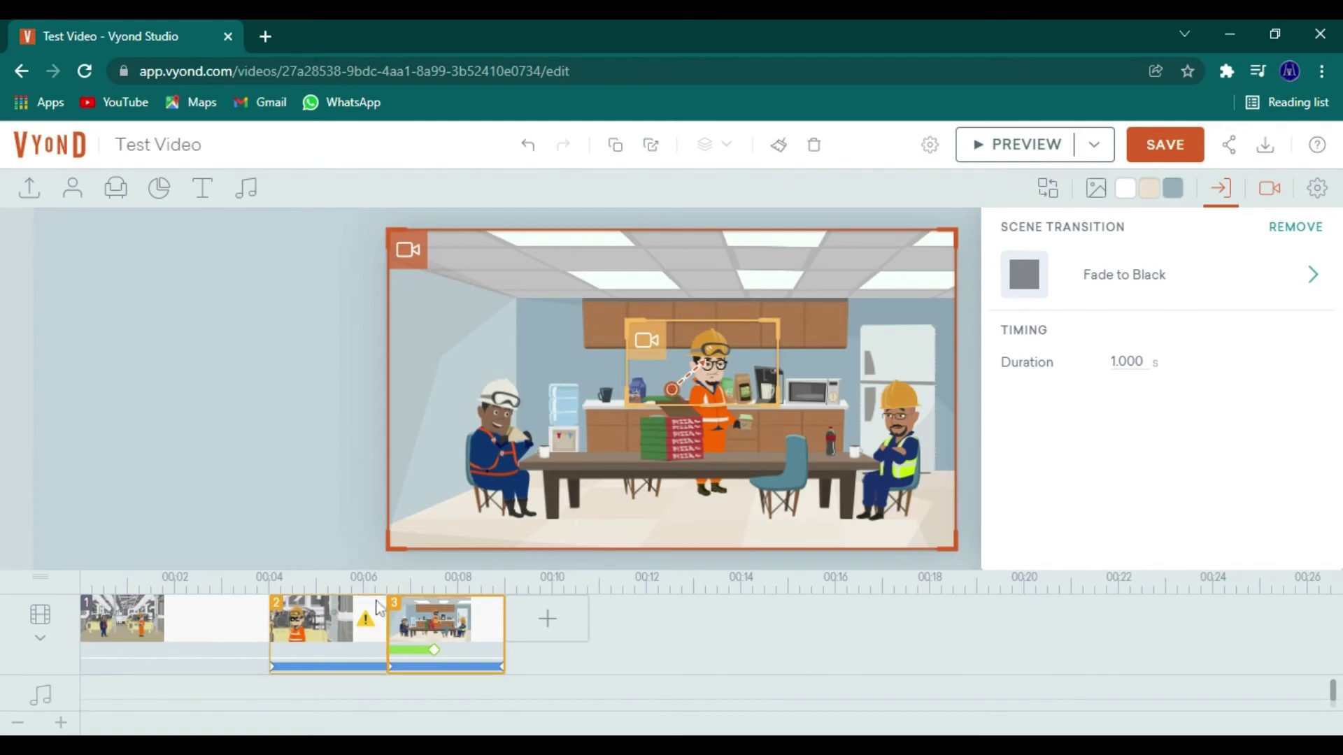
# Play the full three-scene video from scene 1, then exit the preview
pyautogui.click(256, 626)
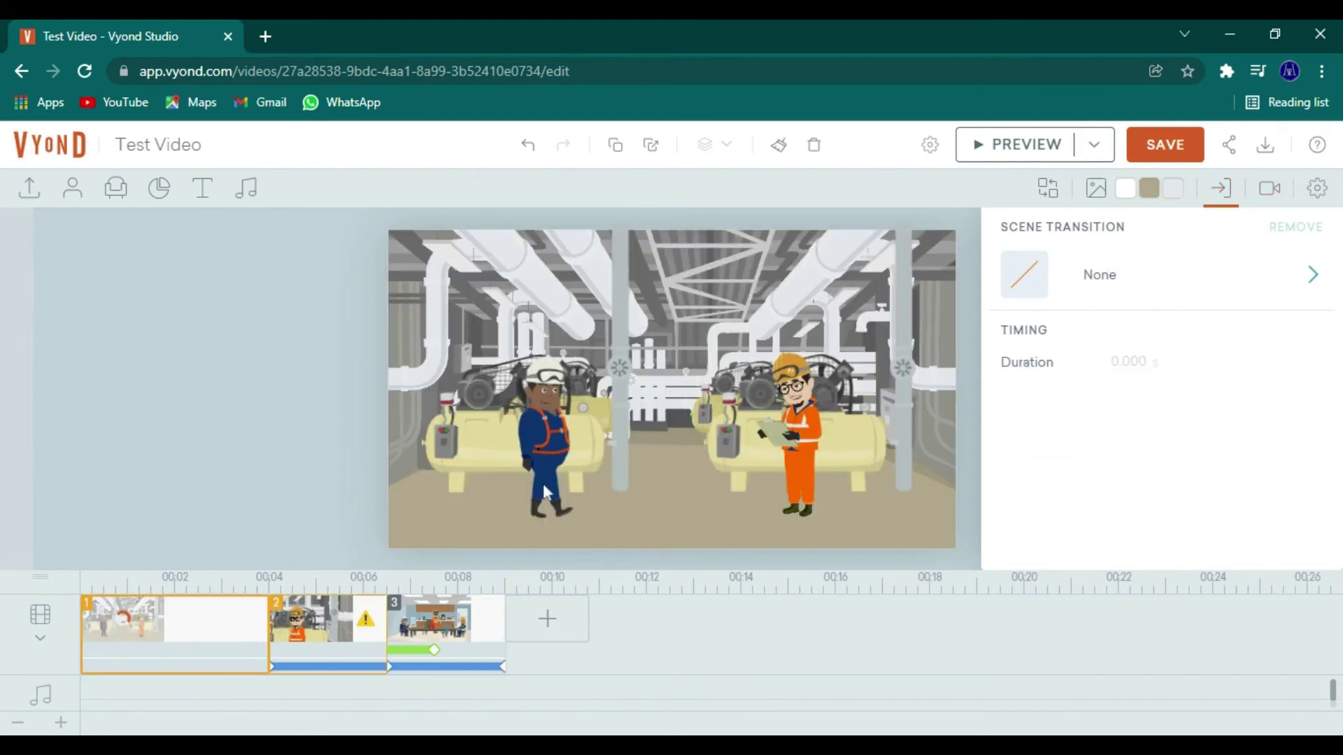
pyautogui.click(1023, 155)
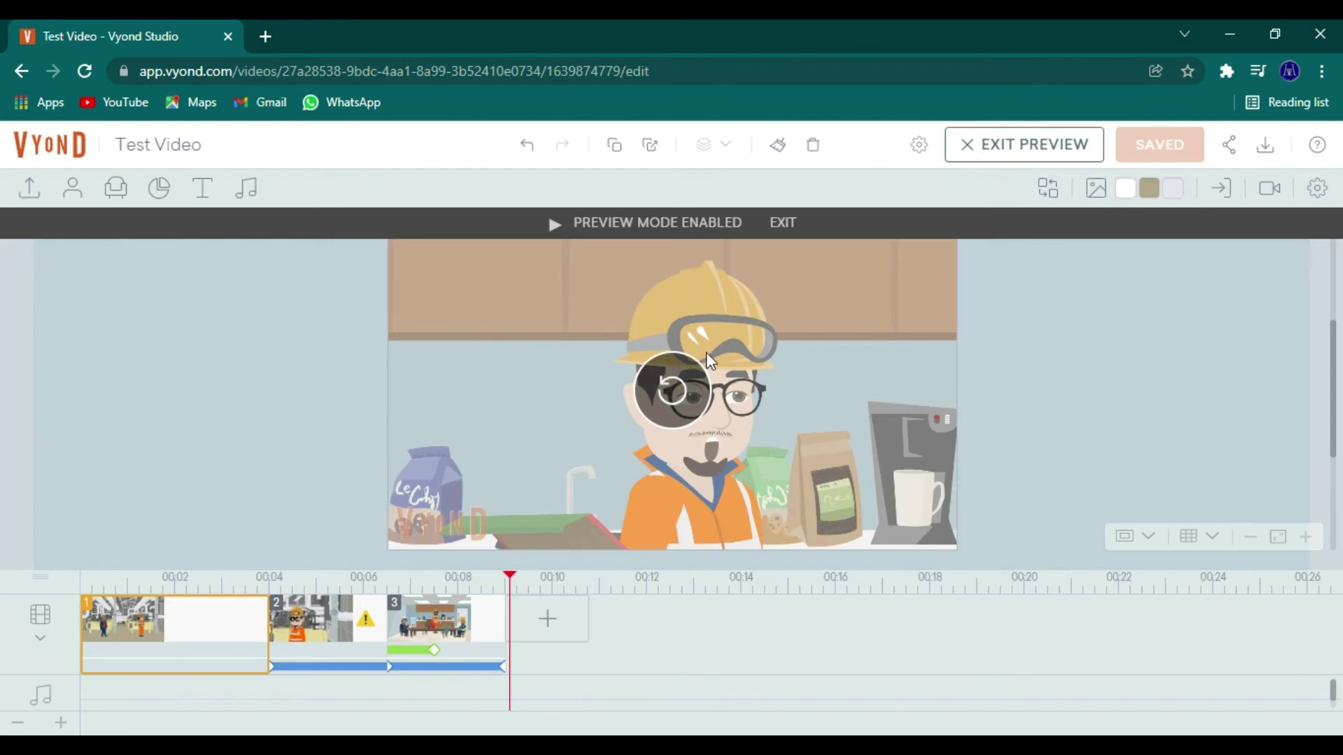
pyautogui.click(783, 224)
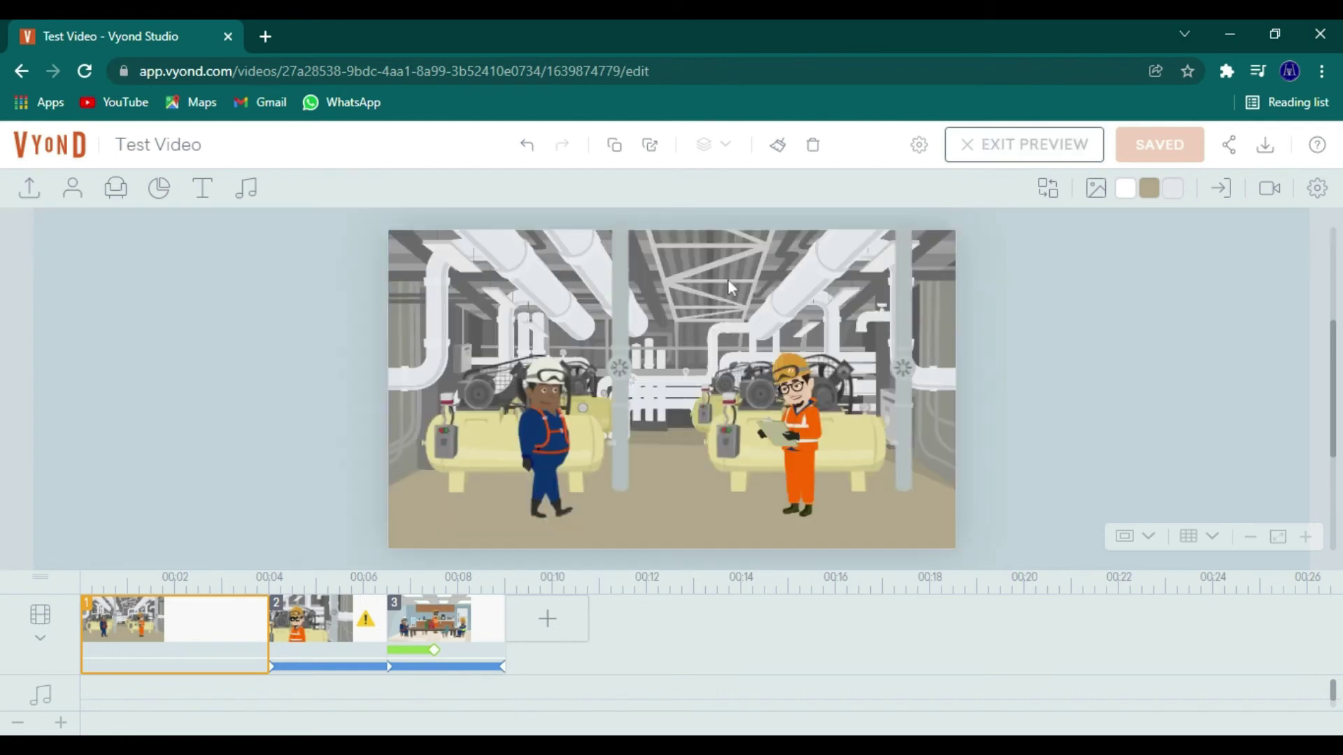
# Continue the kitchen scene as scene 4 and reframe its camera on the yellow-helmet worker
pyautogui.rightClick(490, 619)
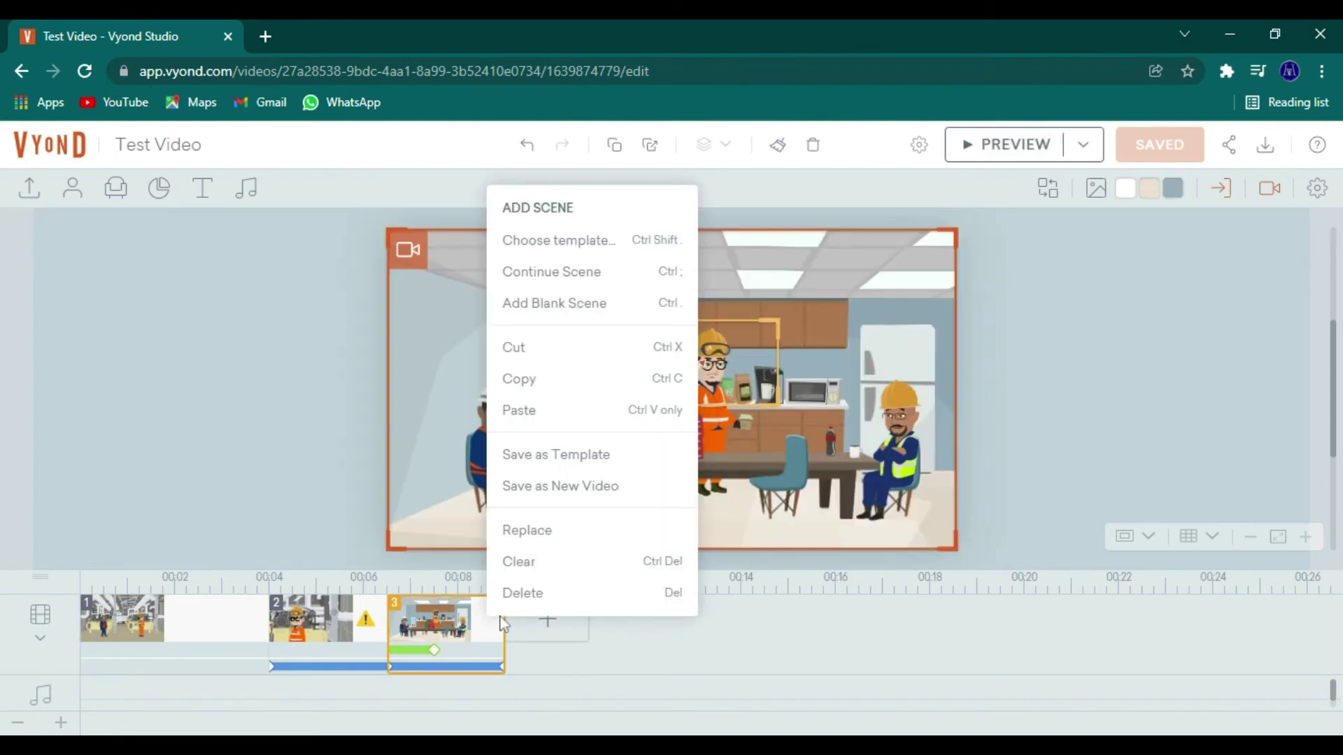
pyautogui.click(598, 273)
pyautogui.click(641, 333)
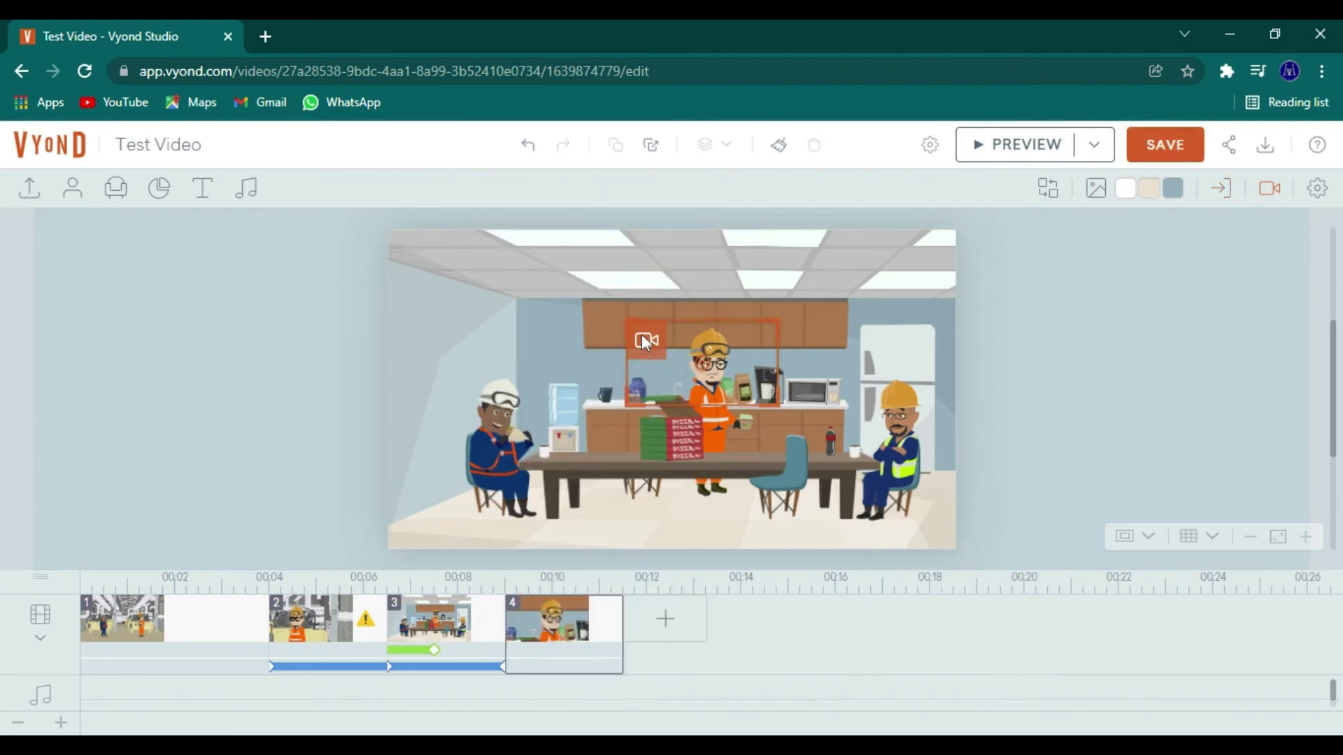
pyautogui.moveTo(641, 334); pyautogui.dragTo(854, 407)
# Set the seated yellow-helmet worker's expression to Talk Surprised No Lip Sync
pyautogui.click(905, 420)
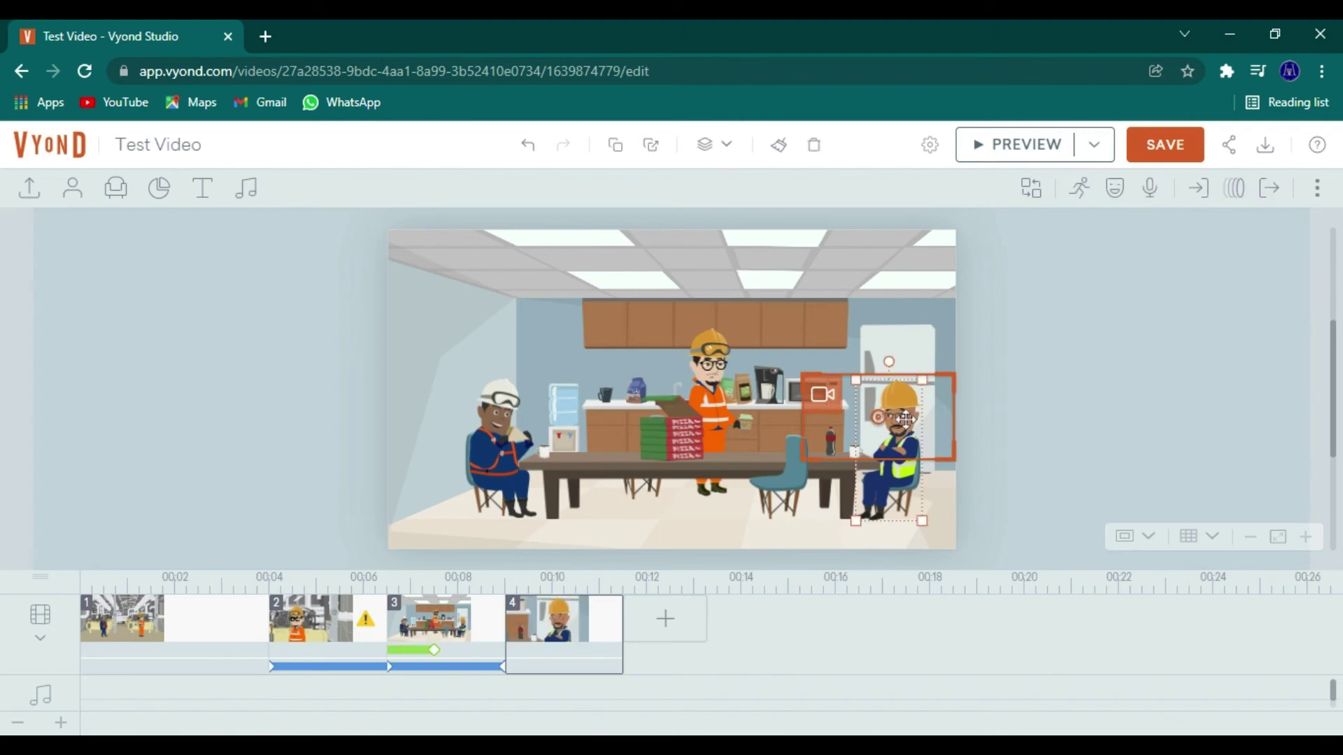
pyautogui.click(1078, 188)
pyautogui.click(1115, 187)
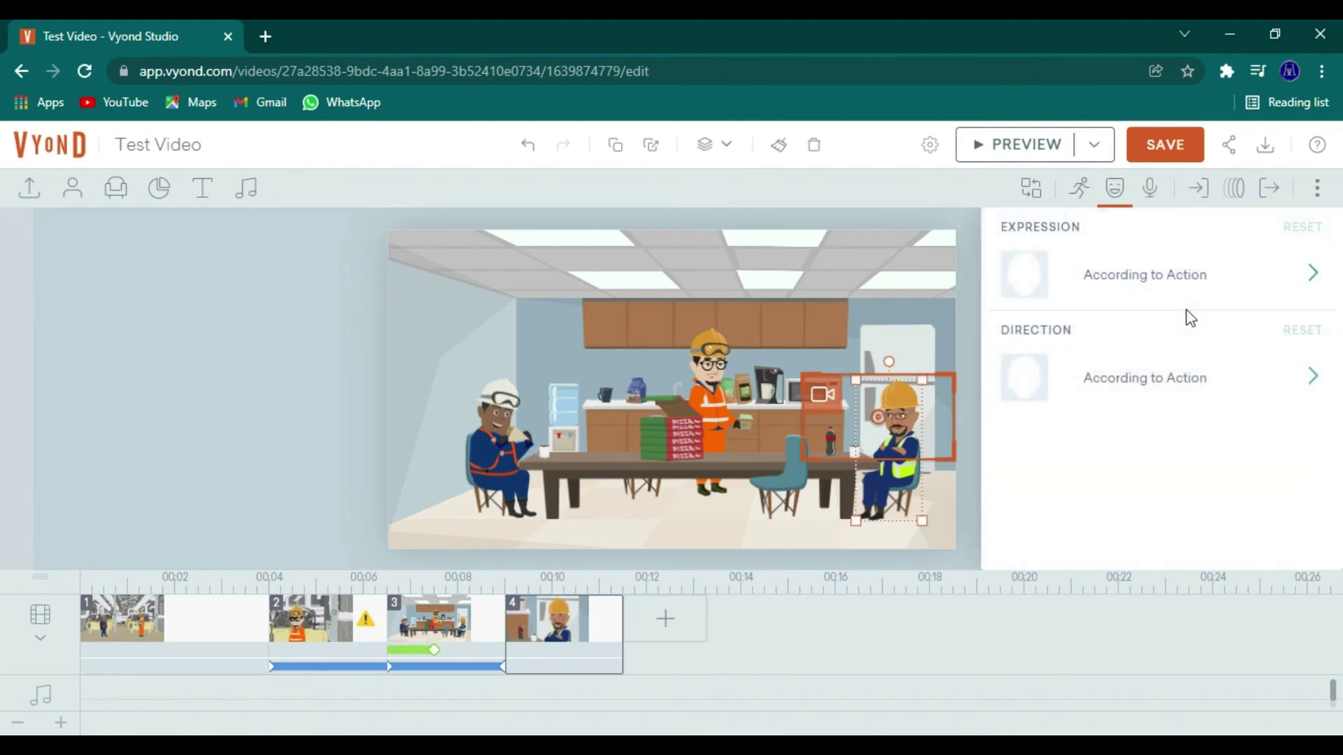
pyautogui.click(1184, 293)
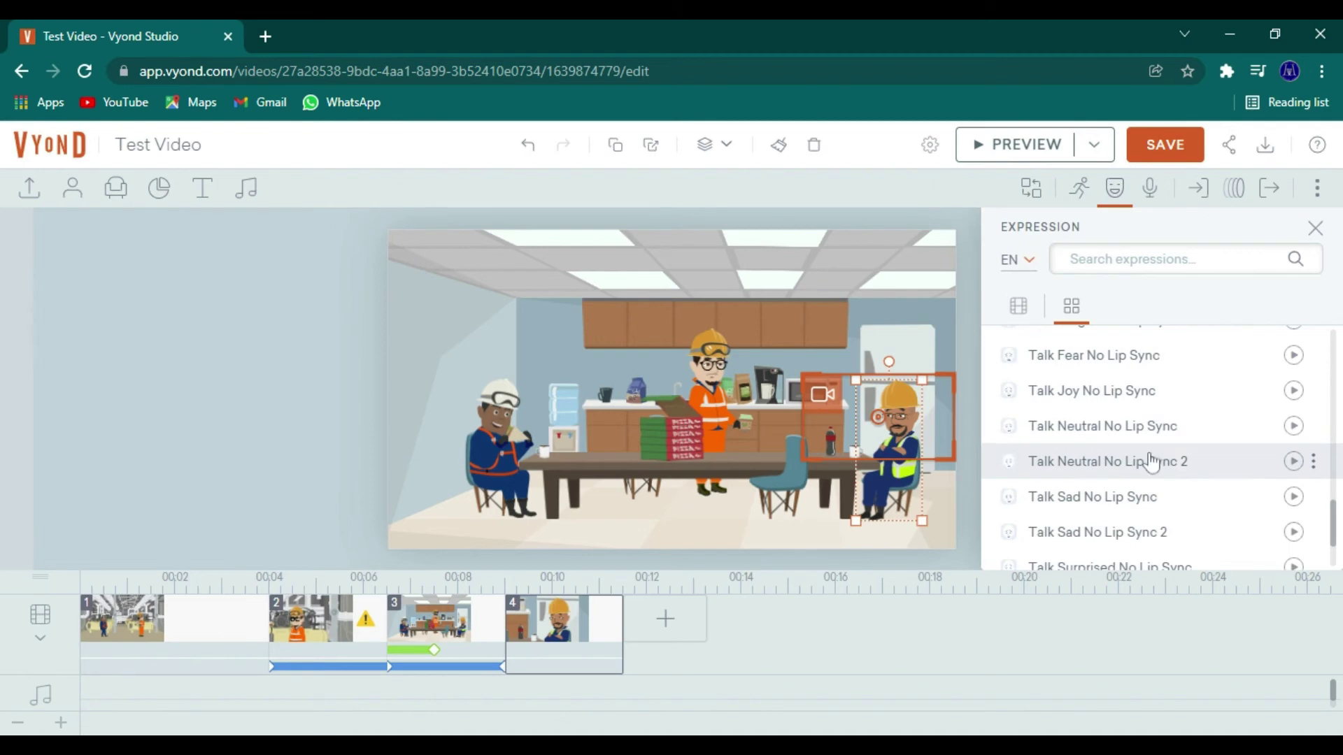
pyautogui.scroll(-2, 1149, 462)
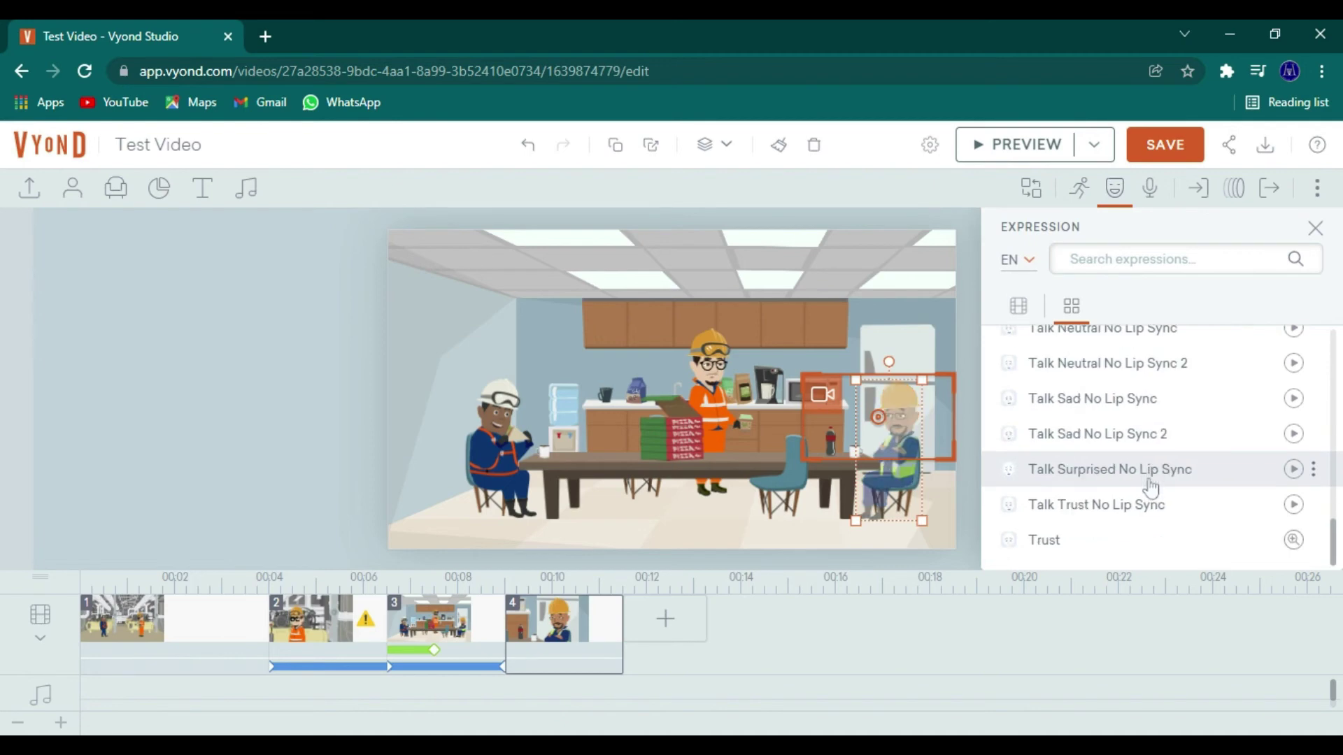
pyautogui.click(1150, 485)
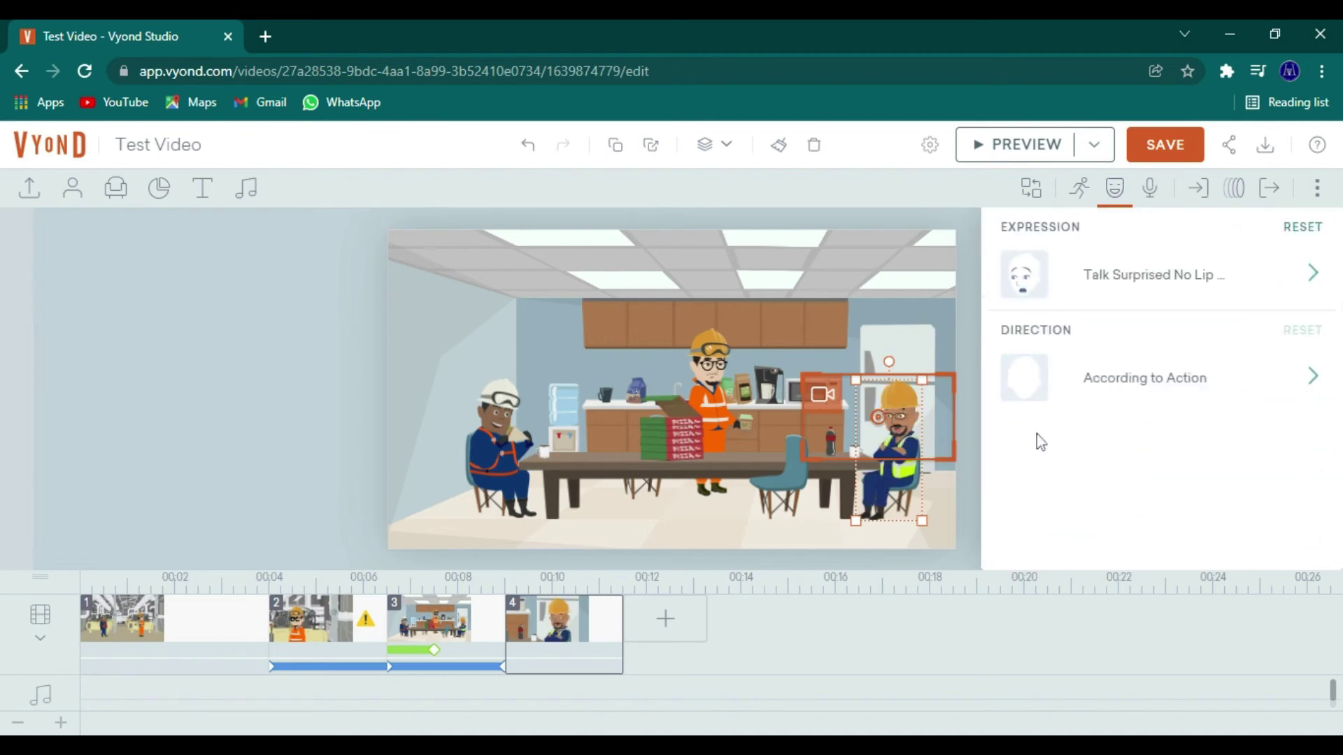
pyautogui.click(266, 409)
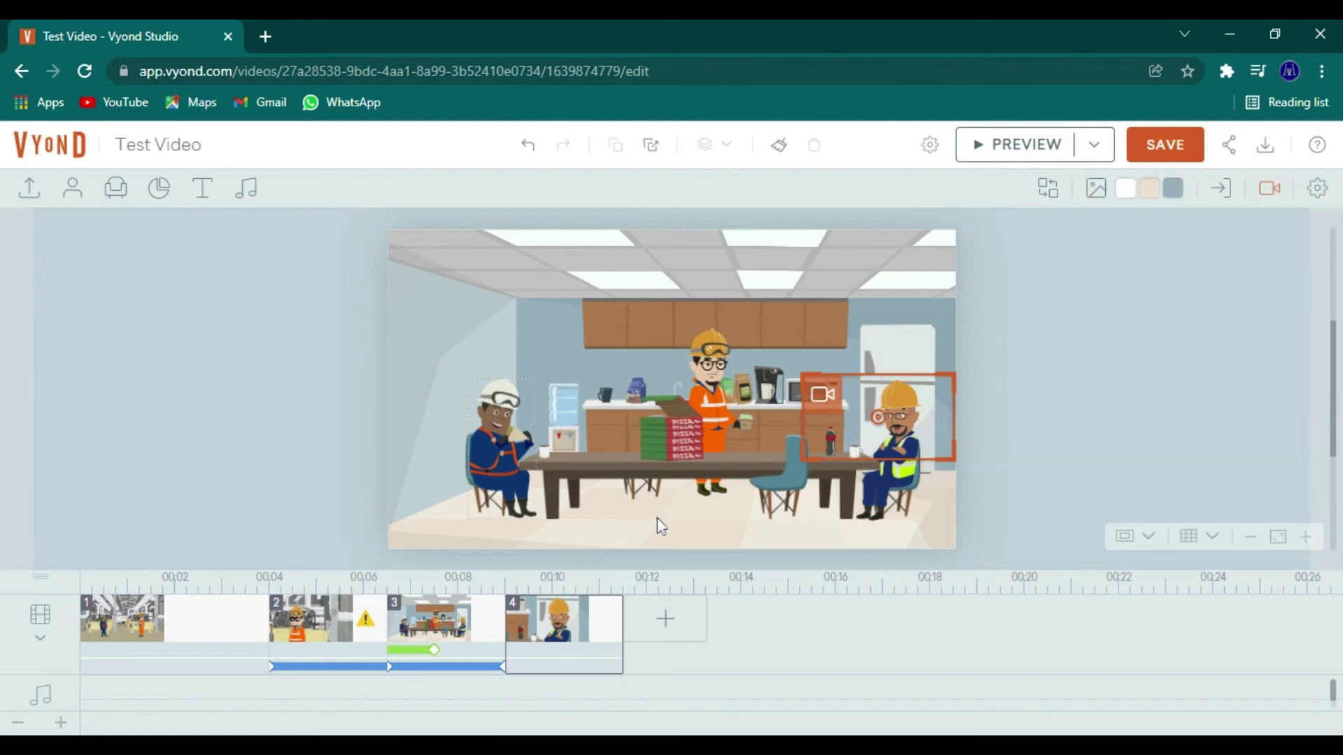
pyautogui.click(582, 612)
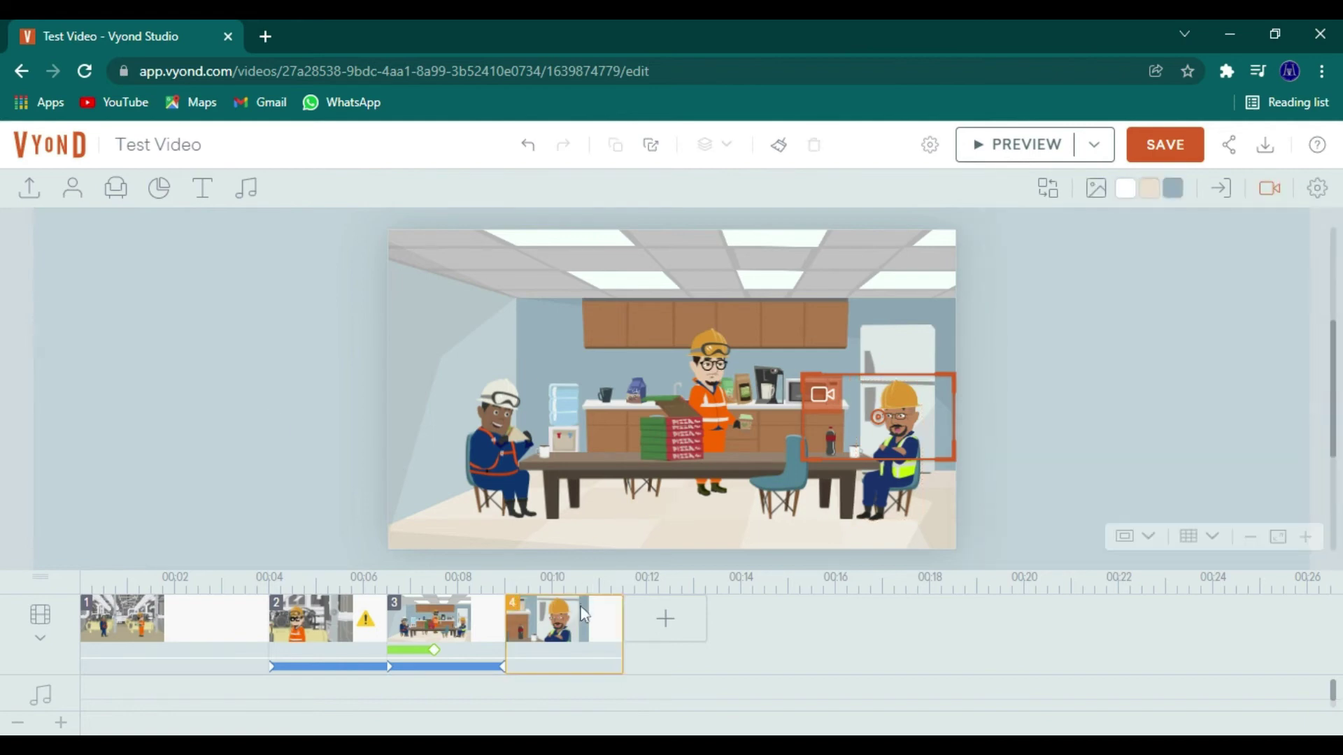
# Add a fifth scene continuing scene 4, with the camera framed on the seated worker at left
pyautogui.rightClick(610, 636)
pyautogui.click(723, 293)
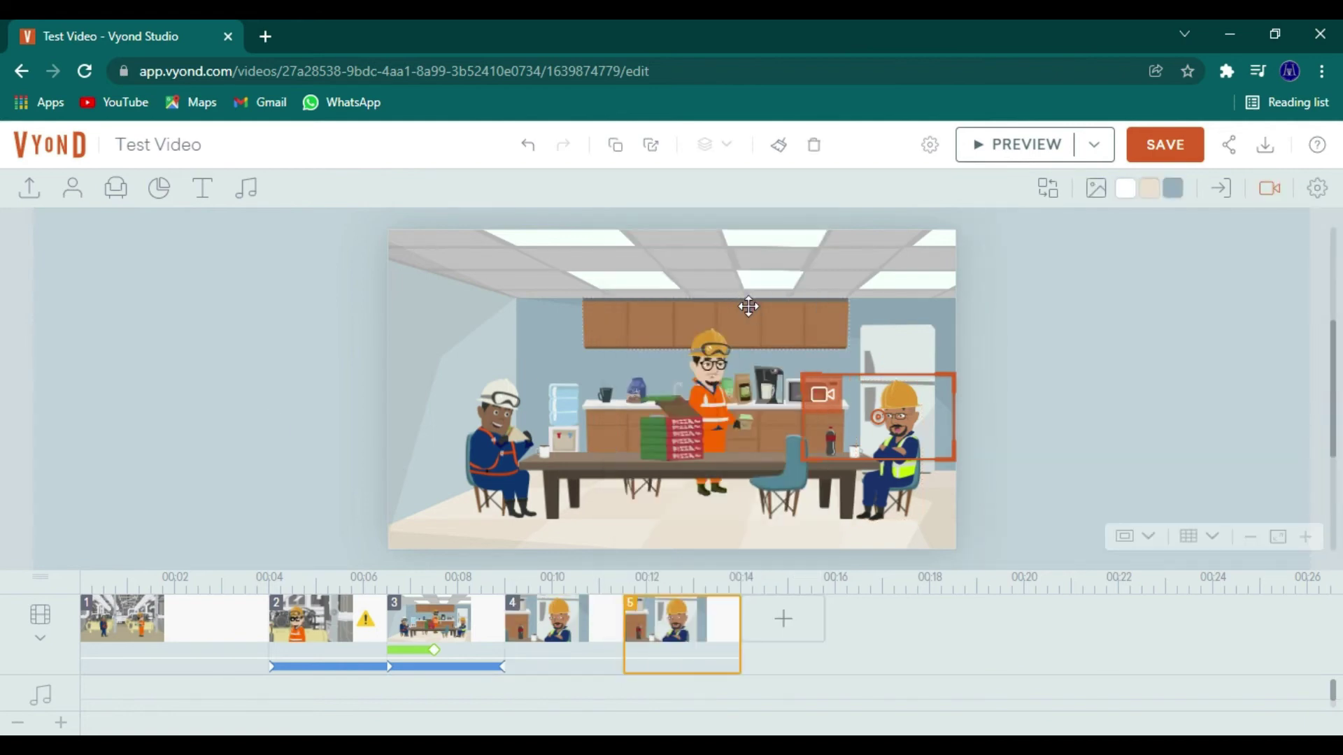
pyautogui.moveTo(831, 395); pyautogui.dragTo(455, 397)
# Search actions for 'talk' and give the seated left worker the Explaining pose
pyautogui.click(483, 440)
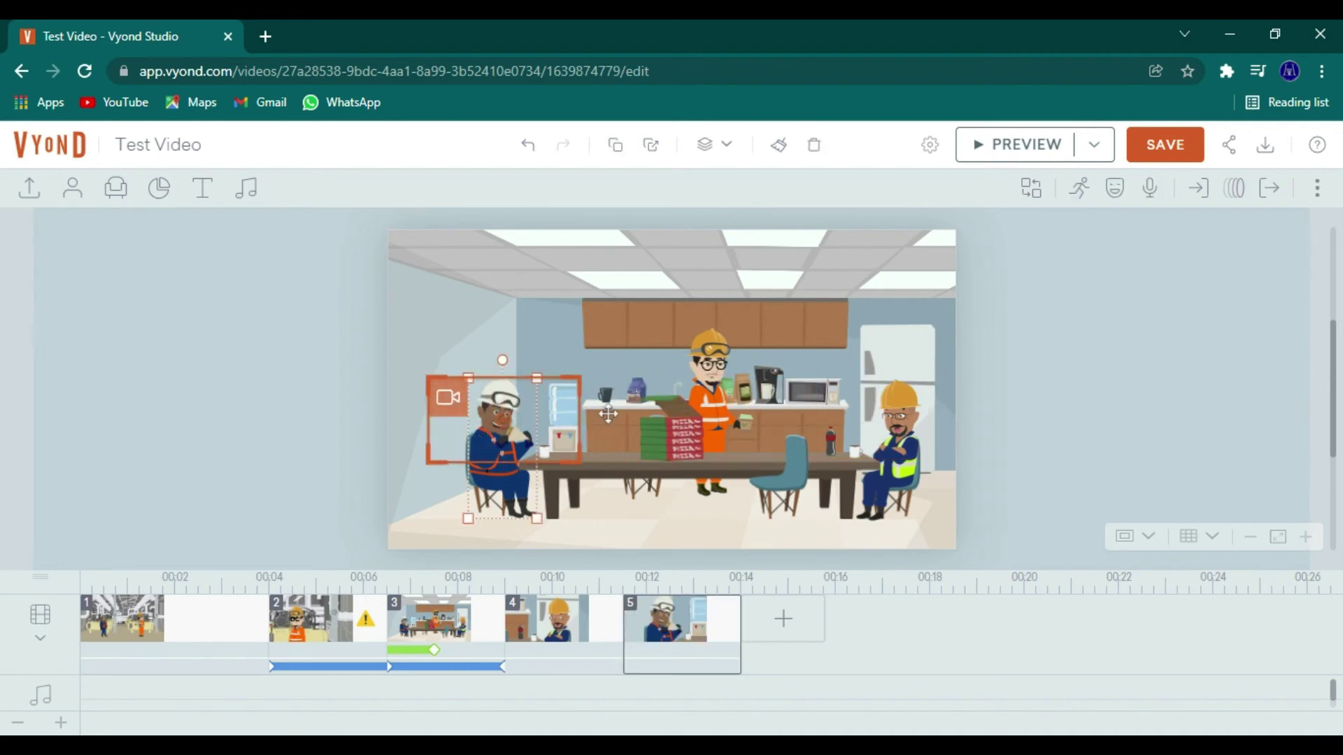
pyautogui.click(1079, 189)
pyautogui.click(1102, 236)
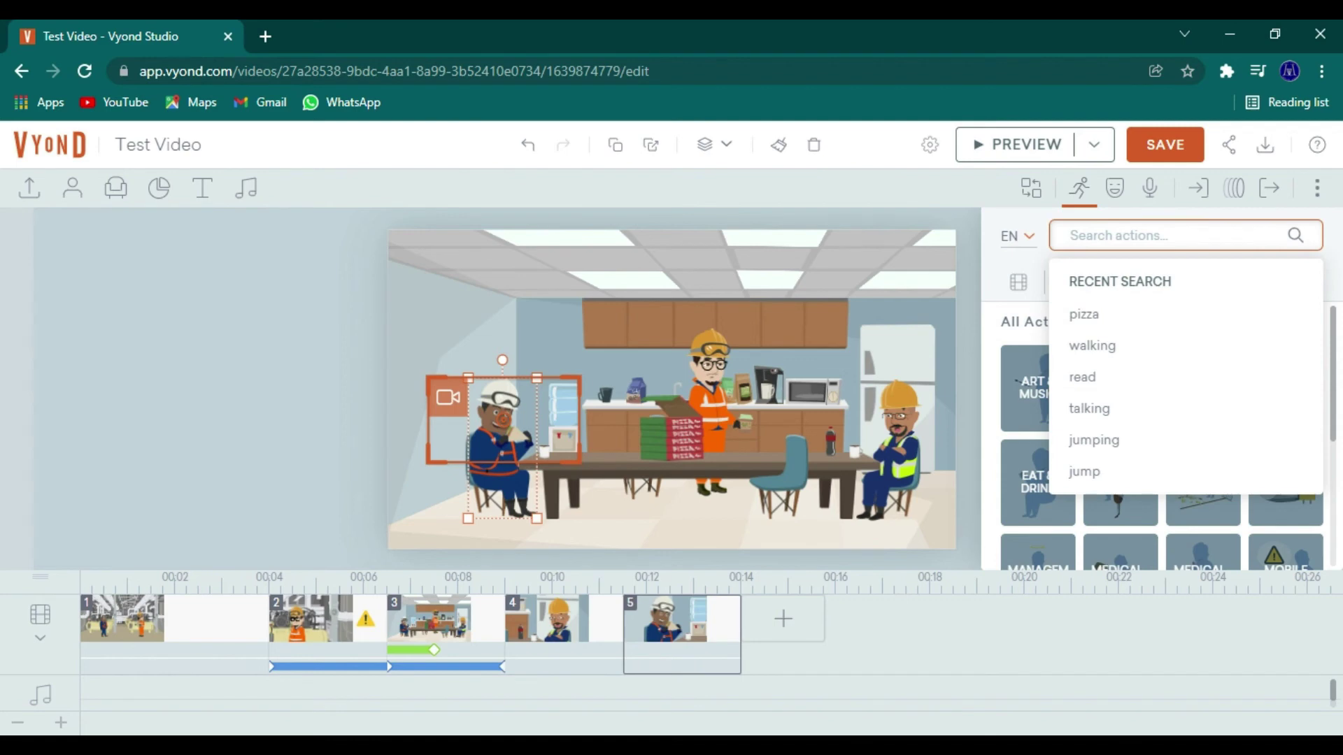
pyautogui.write('talk')
pyautogui.press('Return')
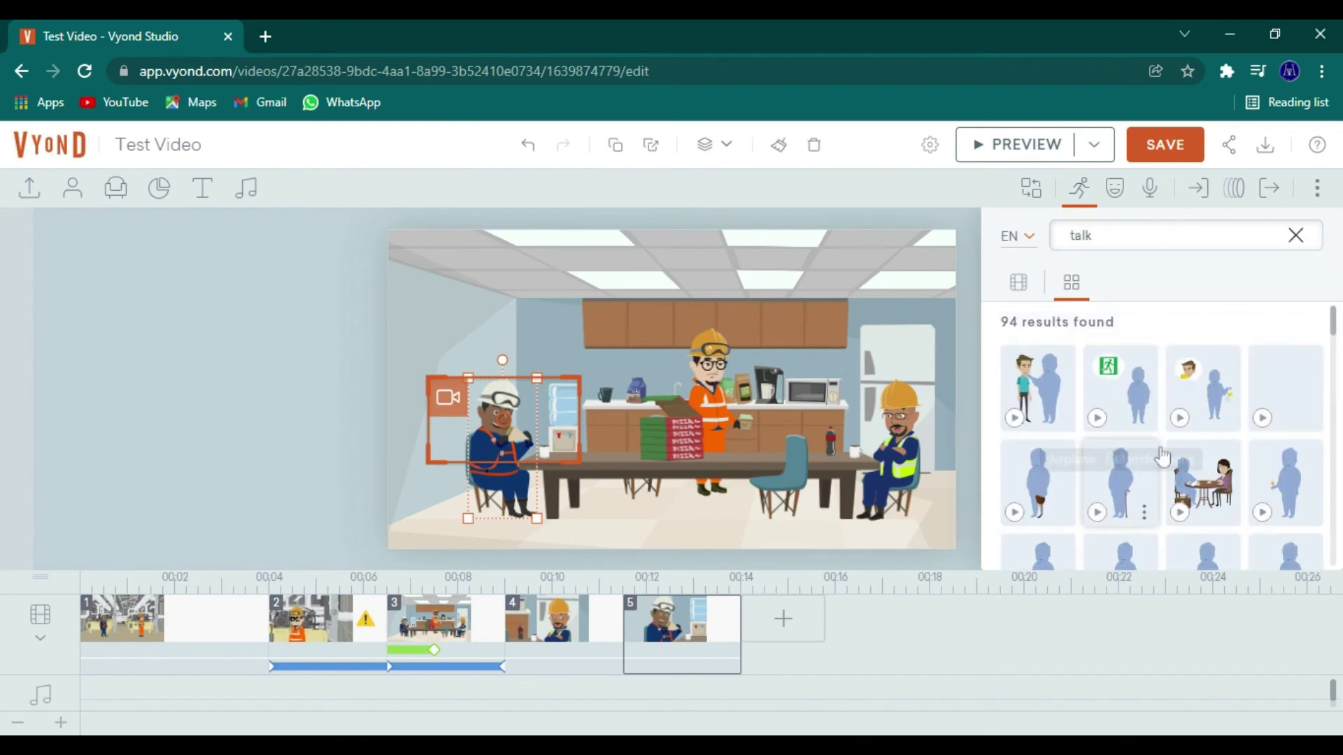
pyautogui.scroll(-3, 1162, 456)
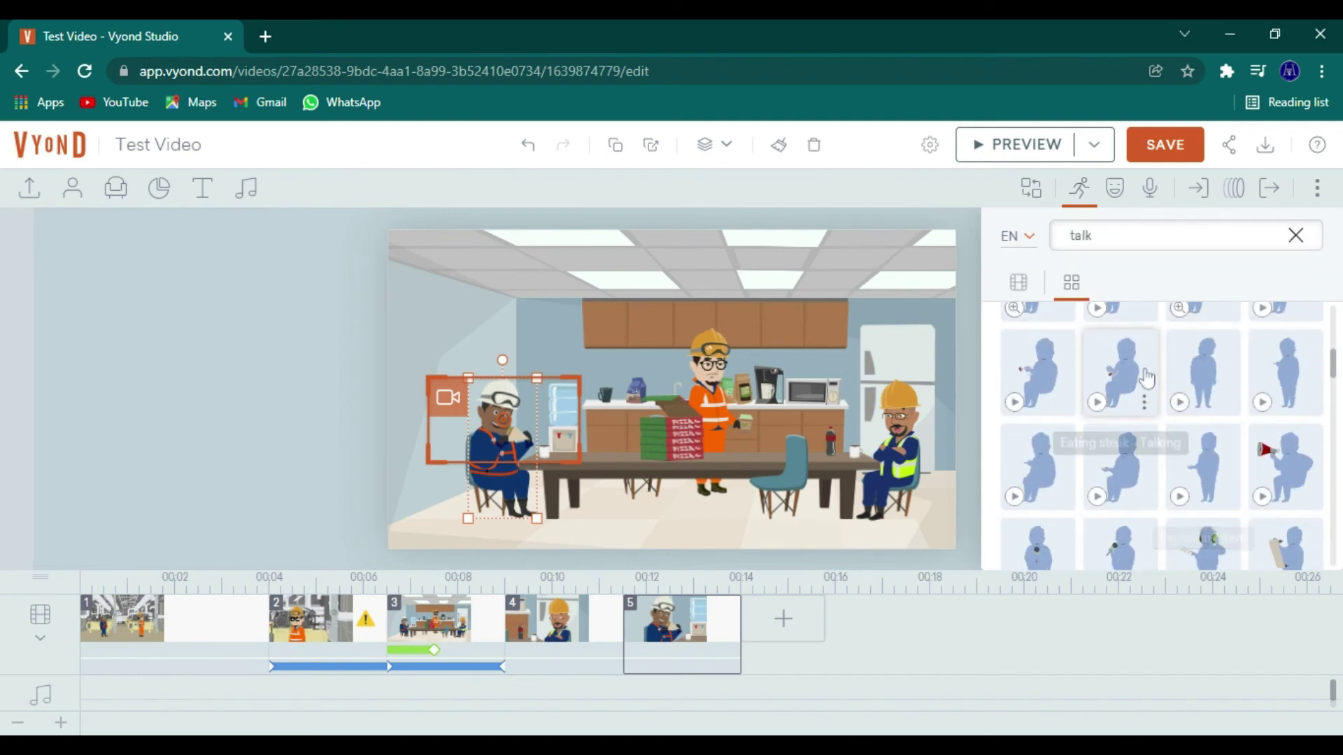
pyautogui.click(1122, 476)
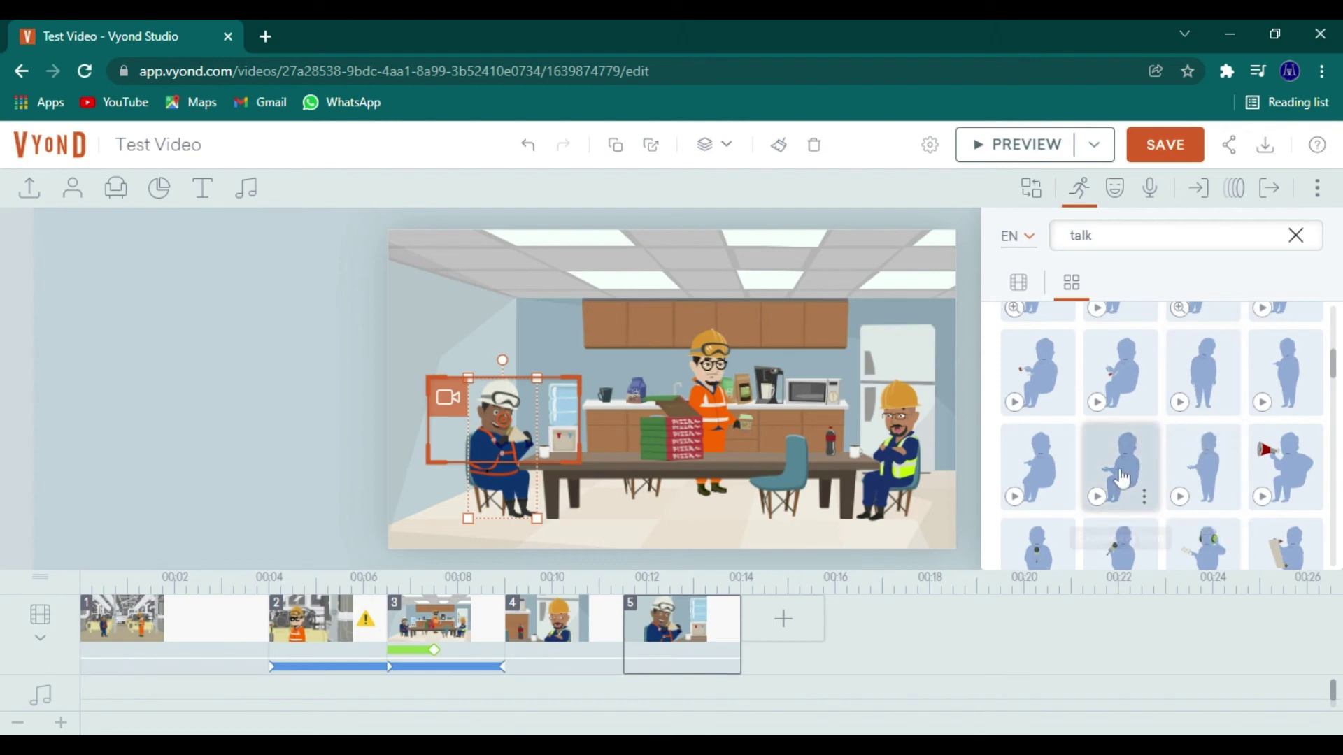
pyautogui.click(1040, 464)
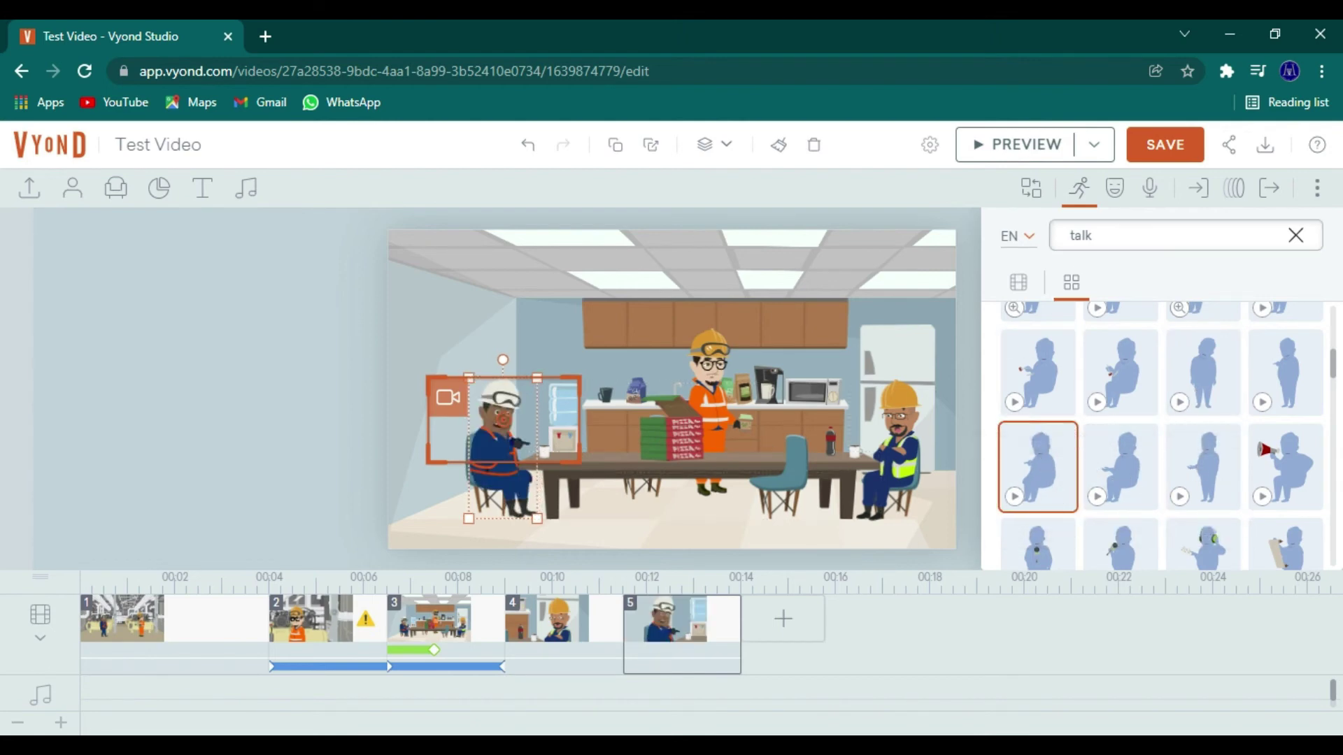
# Set the seated worker's expression to Talk Angry No Lip Sync 2, then preview factory scene 2
pyautogui.click(1115, 187)
pyautogui.click(1174, 290)
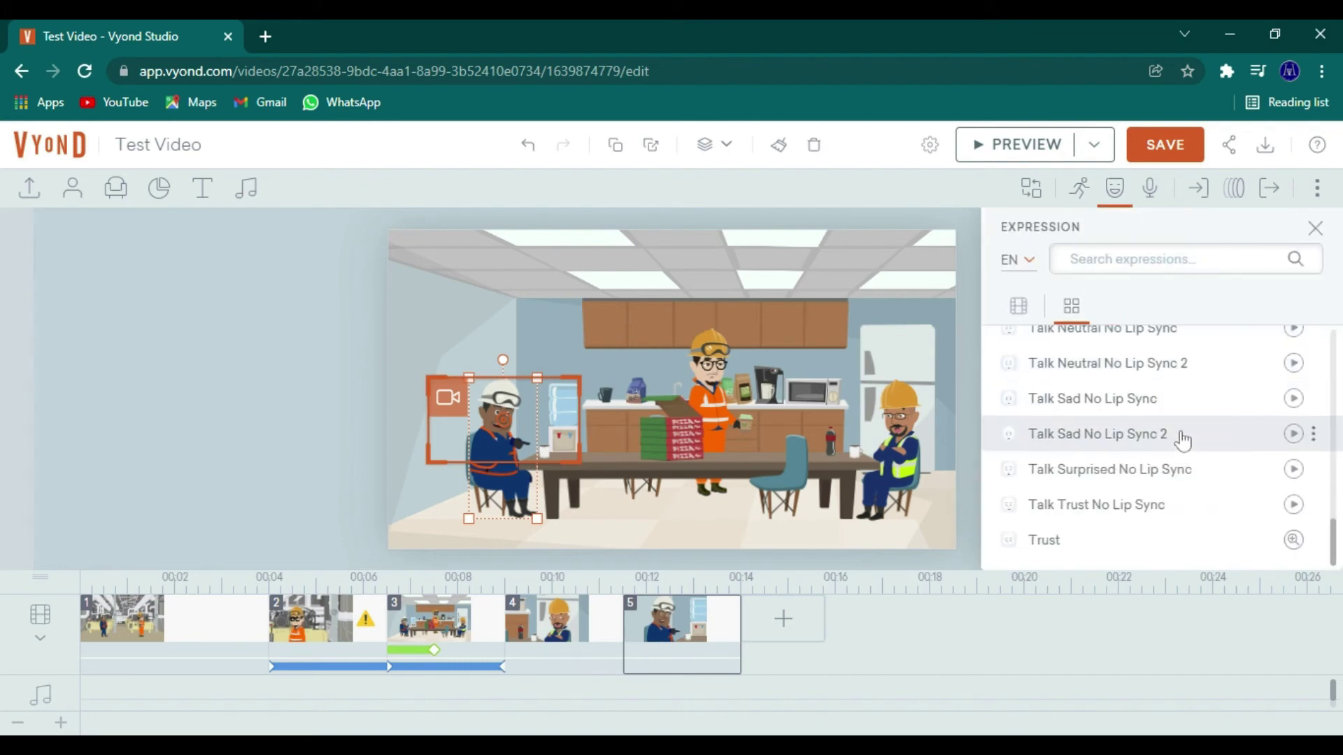
pyautogui.scroll(5, 1182, 447)
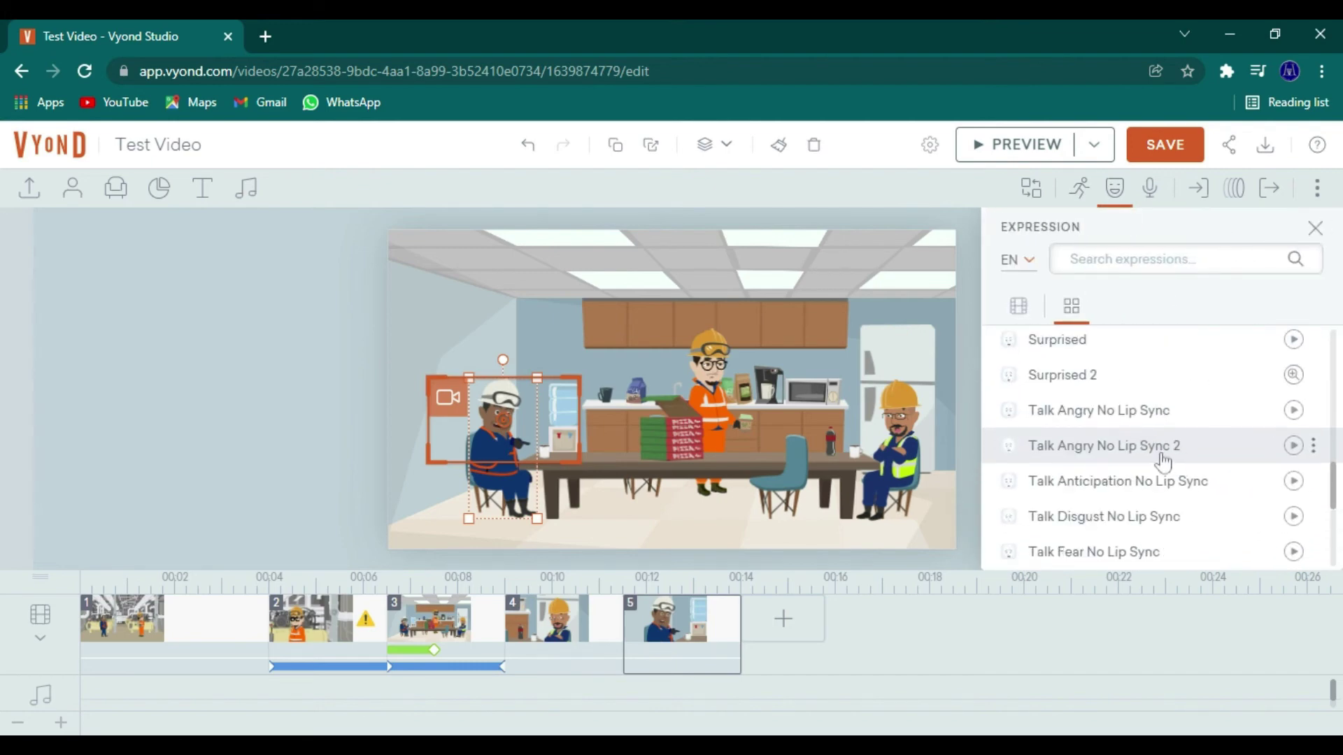
pyautogui.click(1163, 448)
pyautogui.click(327, 494)
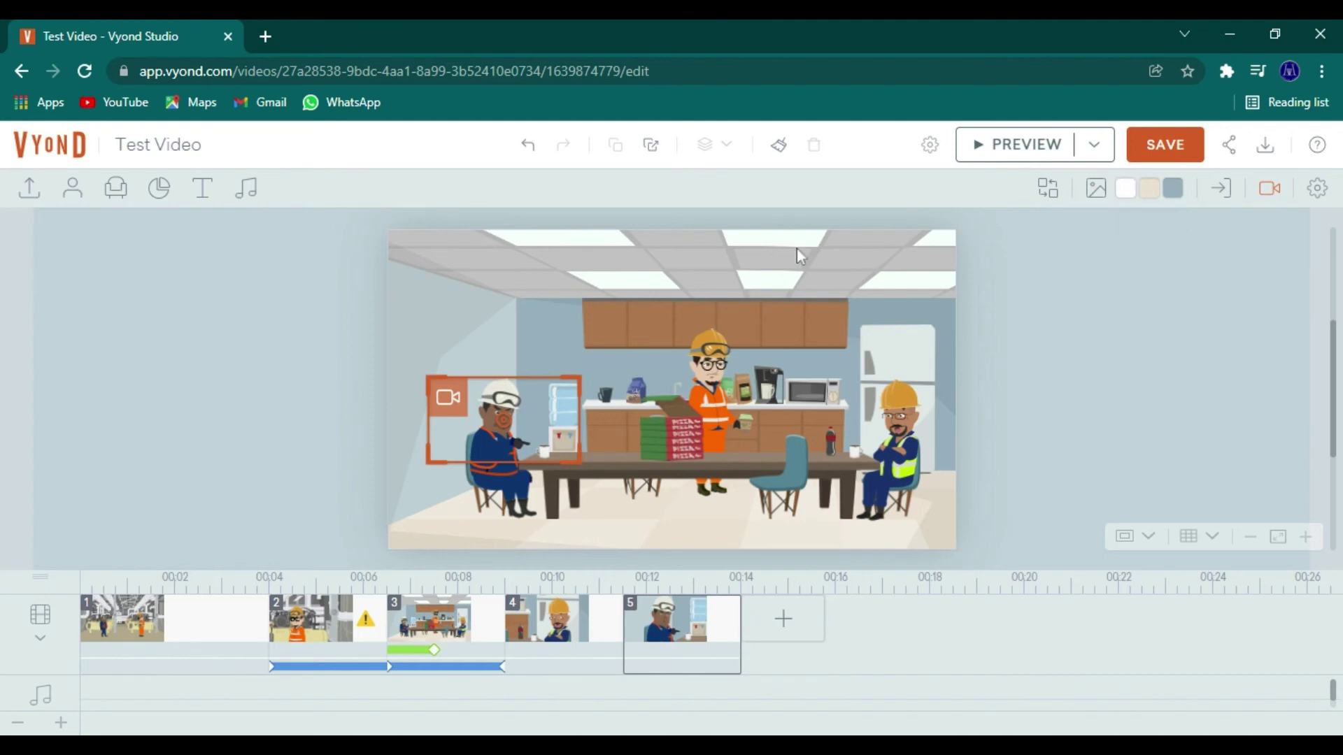
pyautogui.click(315, 639)
pyautogui.click(1007, 149)
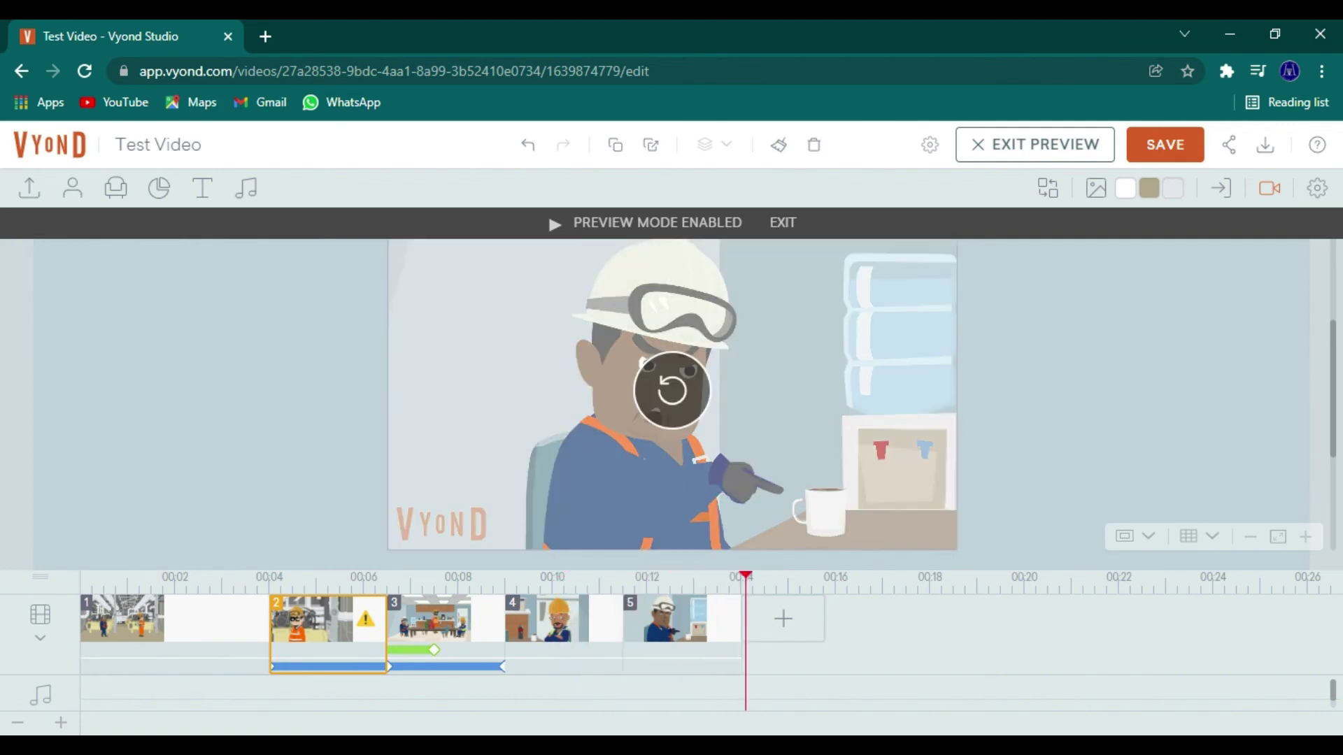
# Exit the scene 2 preview and bring scene 1 onto the canvas
pyautogui.click(785, 224)
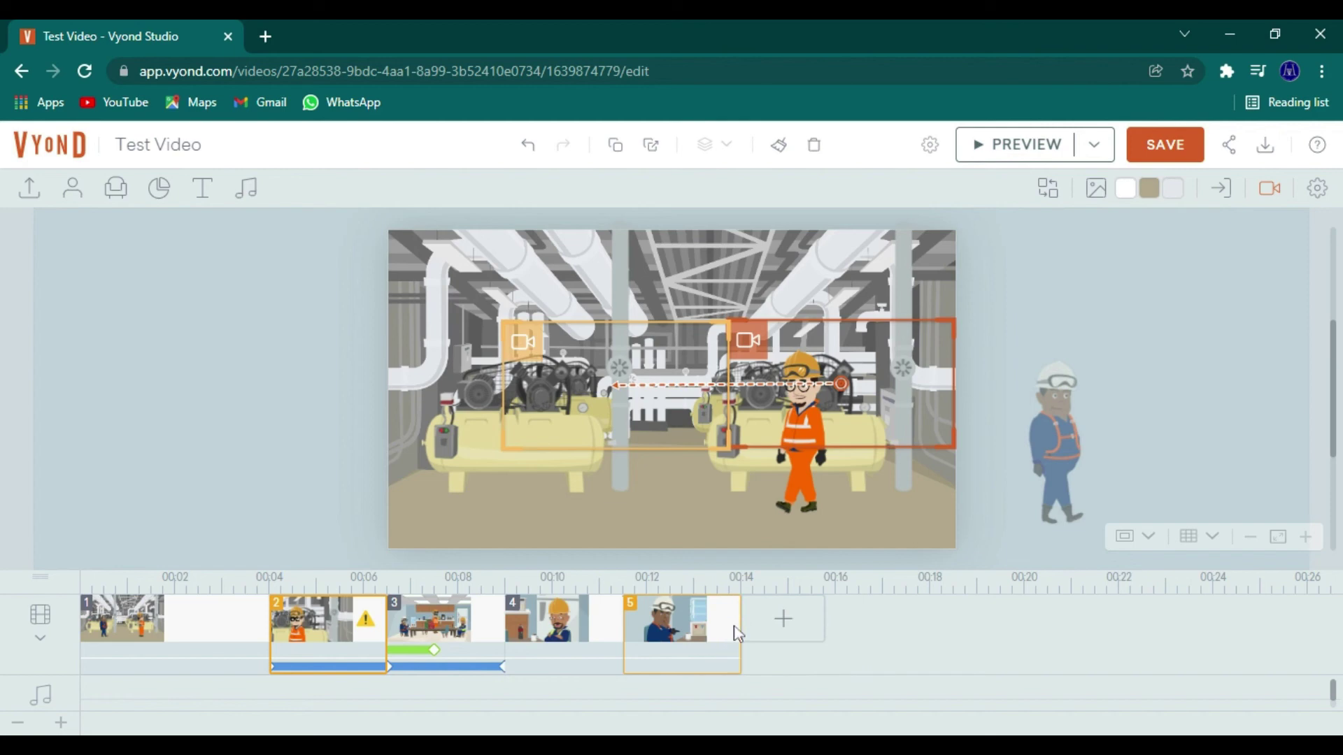
pyautogui.click(193, 649)
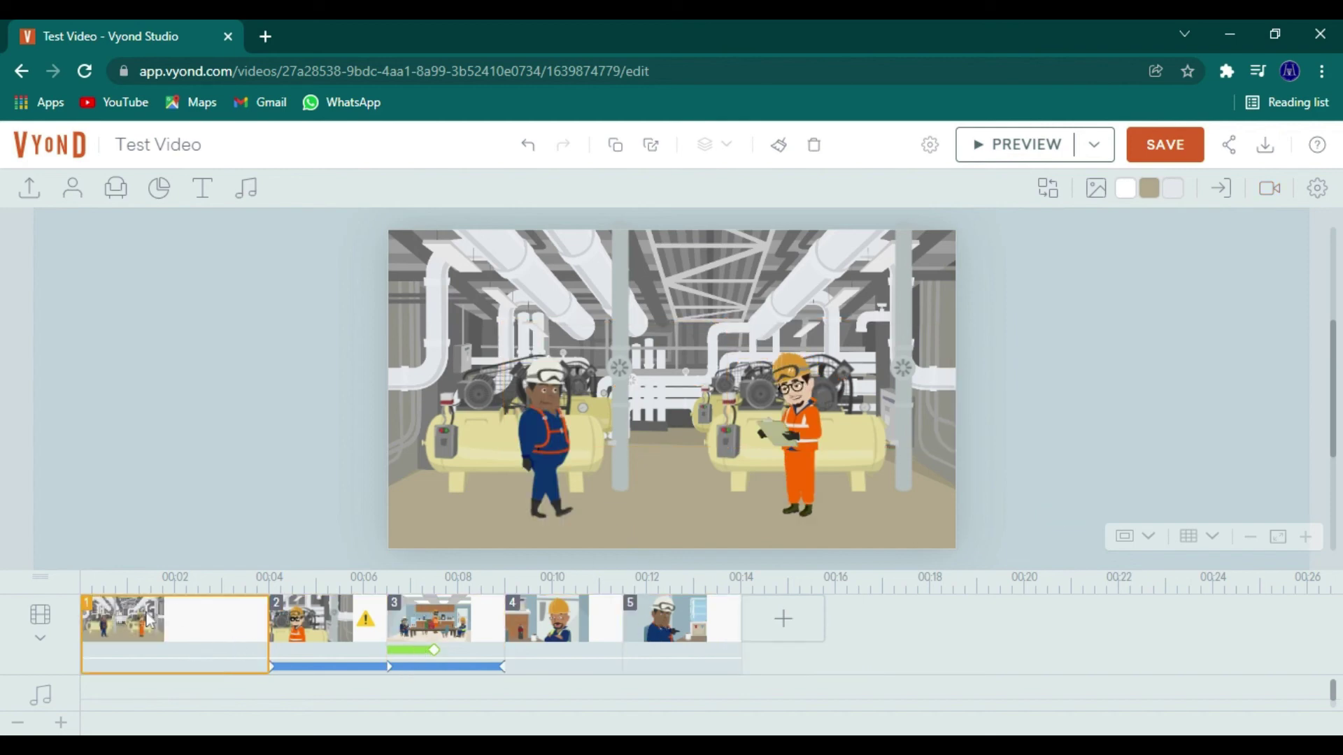
# Insert a blank scene at the start of the video with a teal #1B9C9C background
pyautogui.rightClick(109, 653)
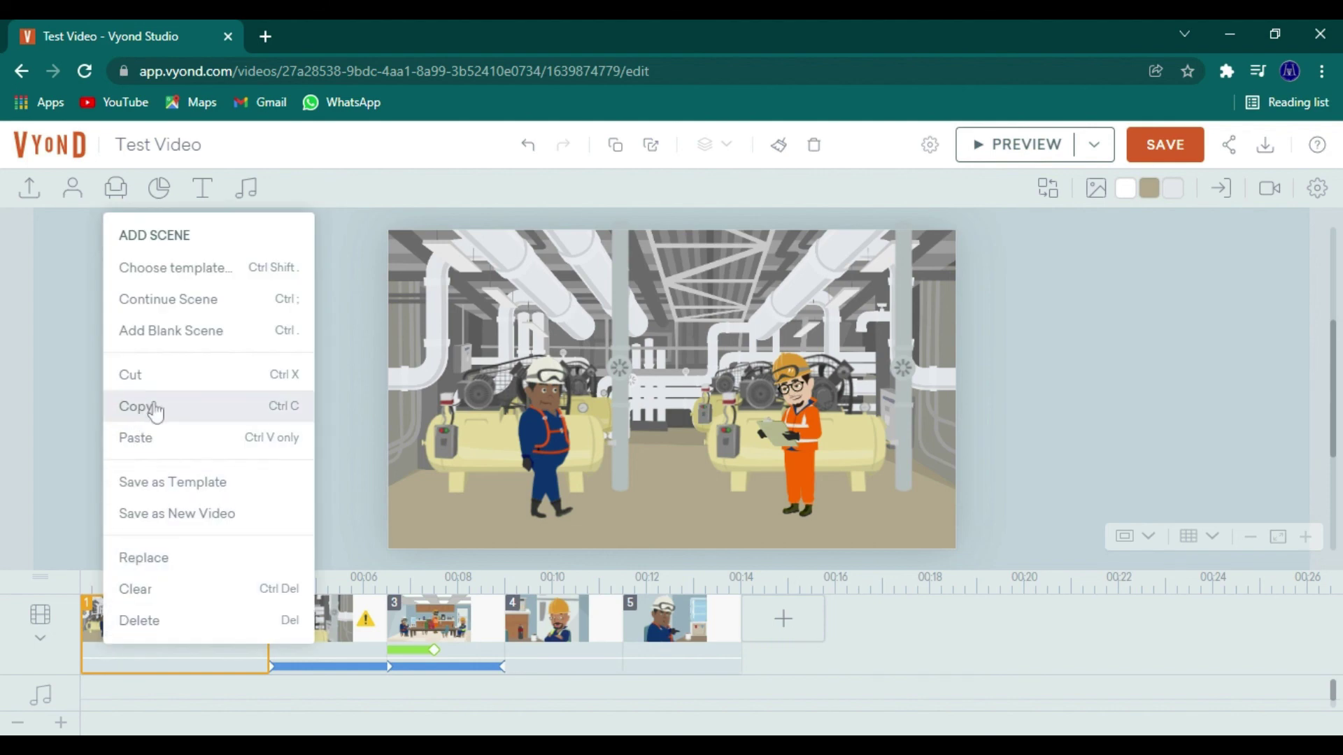
pyautogui.click(161, 332)
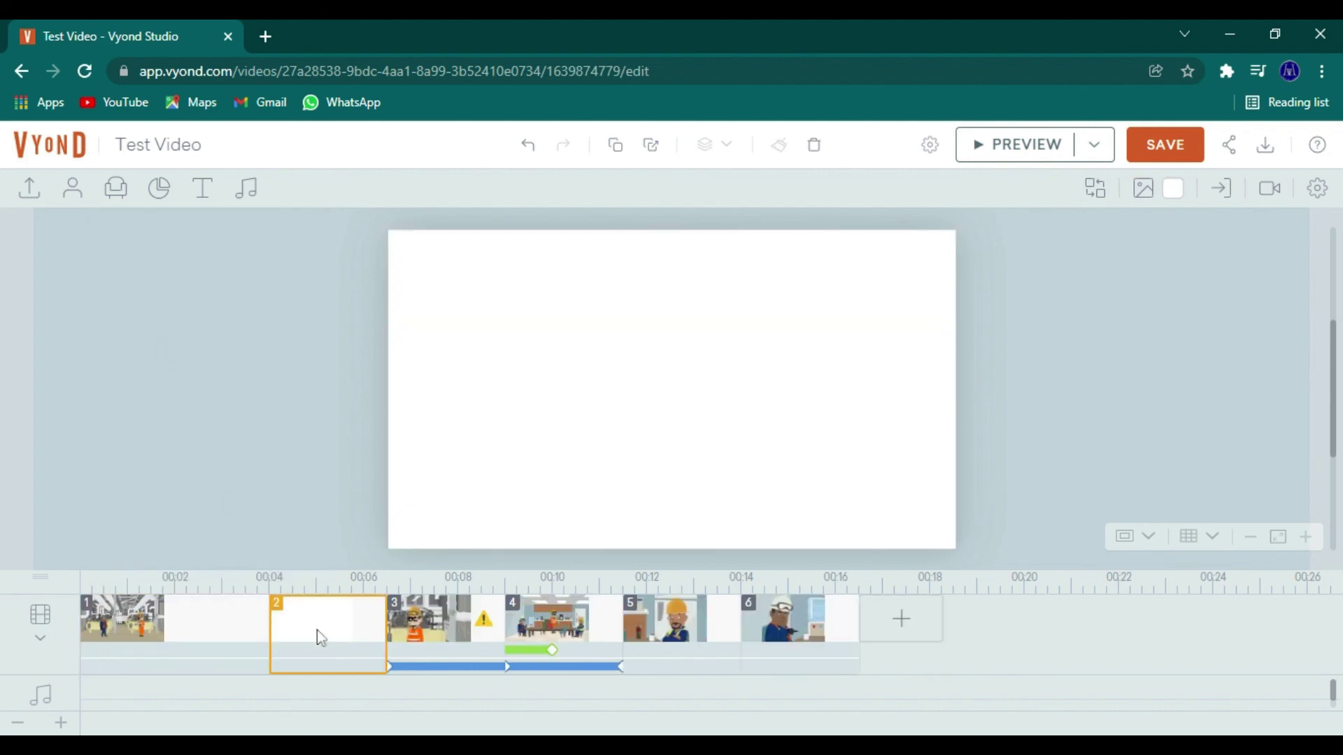
pyautogui.moveTo(315, 633); pyautogui.dragTo(151, 637)
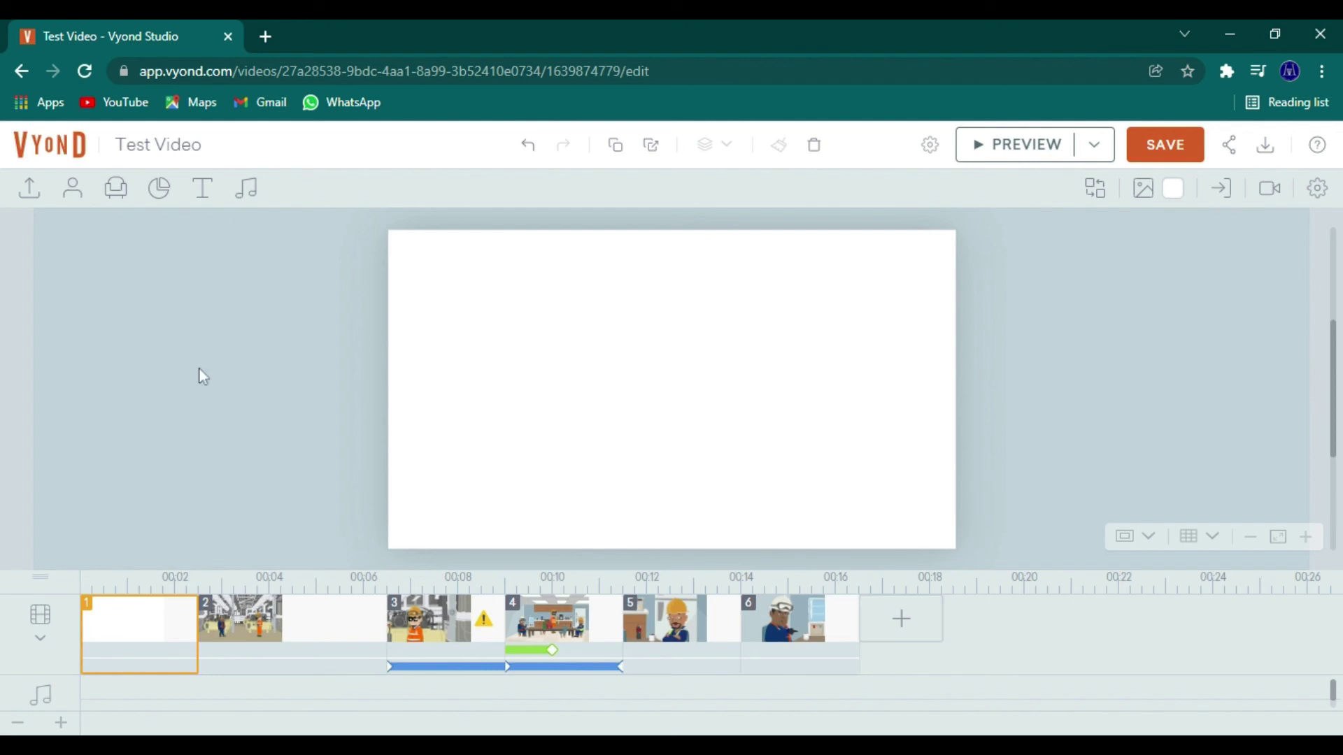
pyautogui.click(1172, 188)
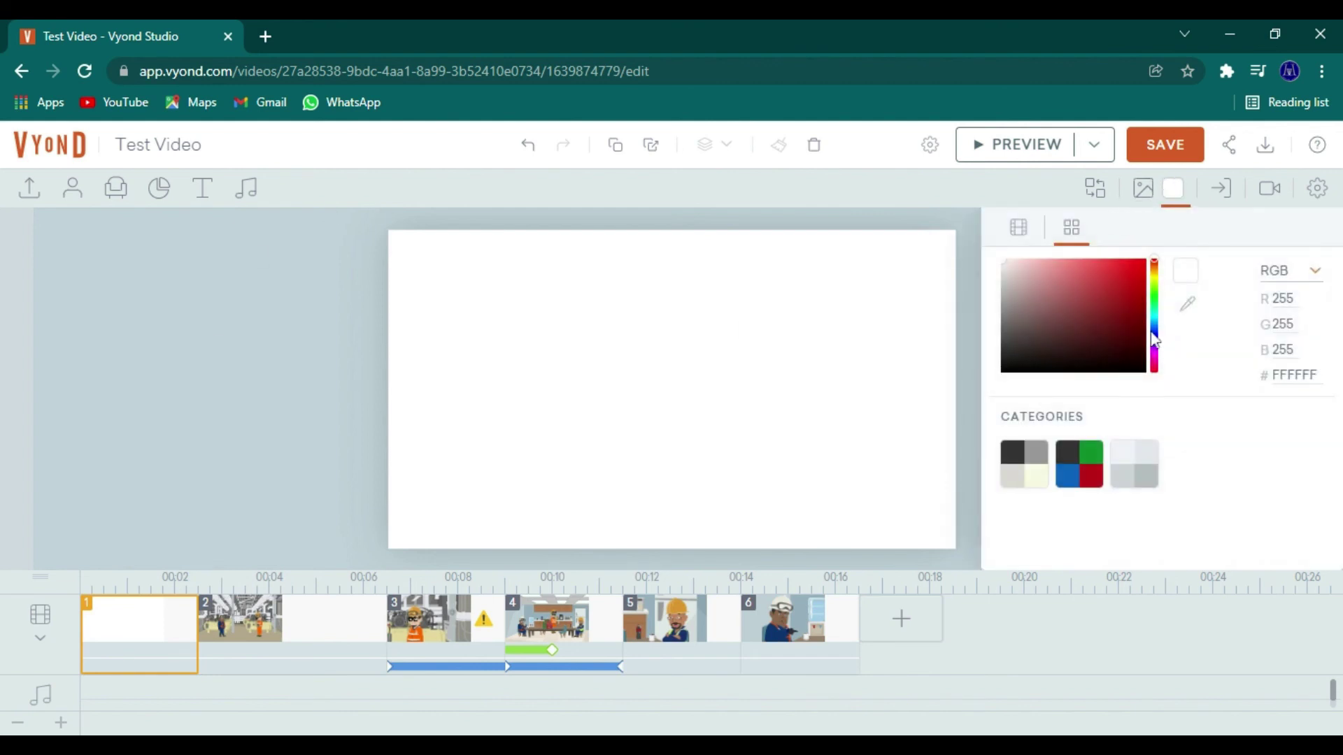
pyautogui.moveTo(1155, 325); pyautogui.dragTo(1122, 304)
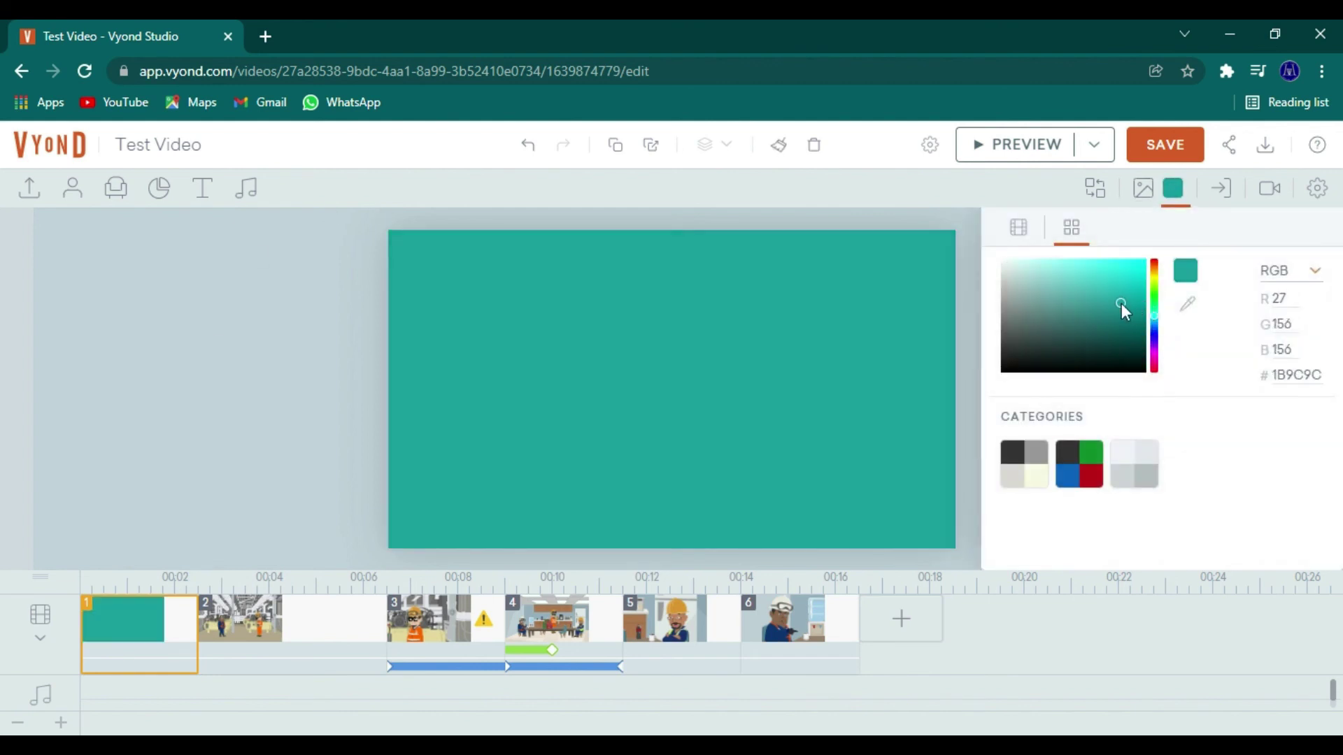
# Place an 'Add a title' text reading 'Test Video' on the new scene
pyautogui.click(202, 196)
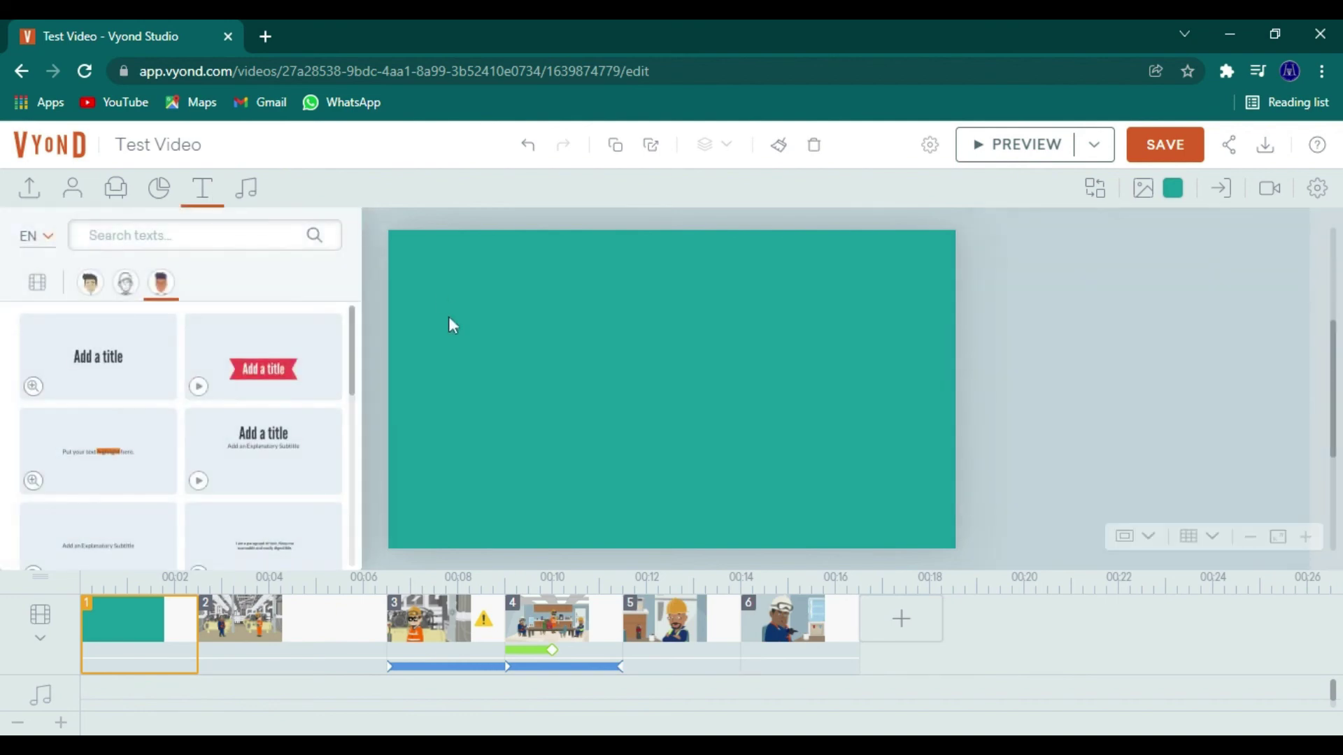
pyautogui.click(114, 371)
pyautogui.doubleClick(619, 386)
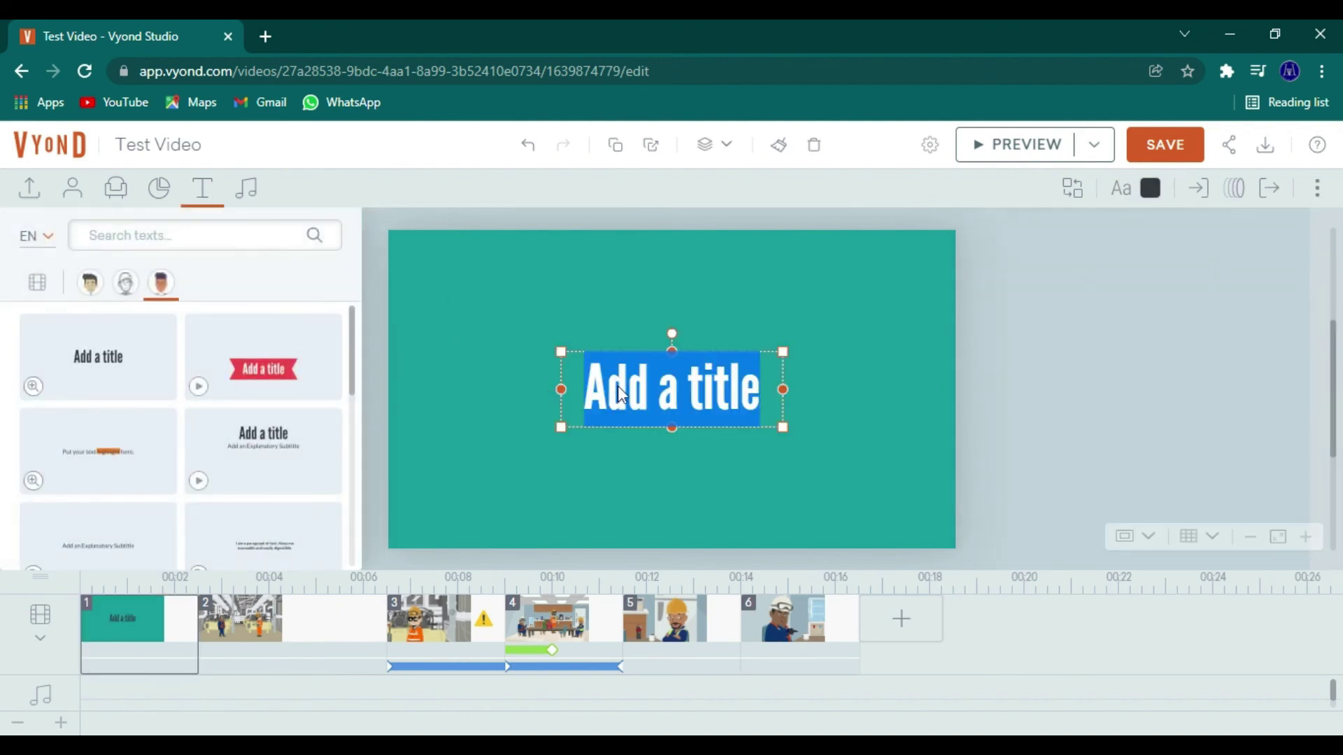
pyautogui.write('Test ')
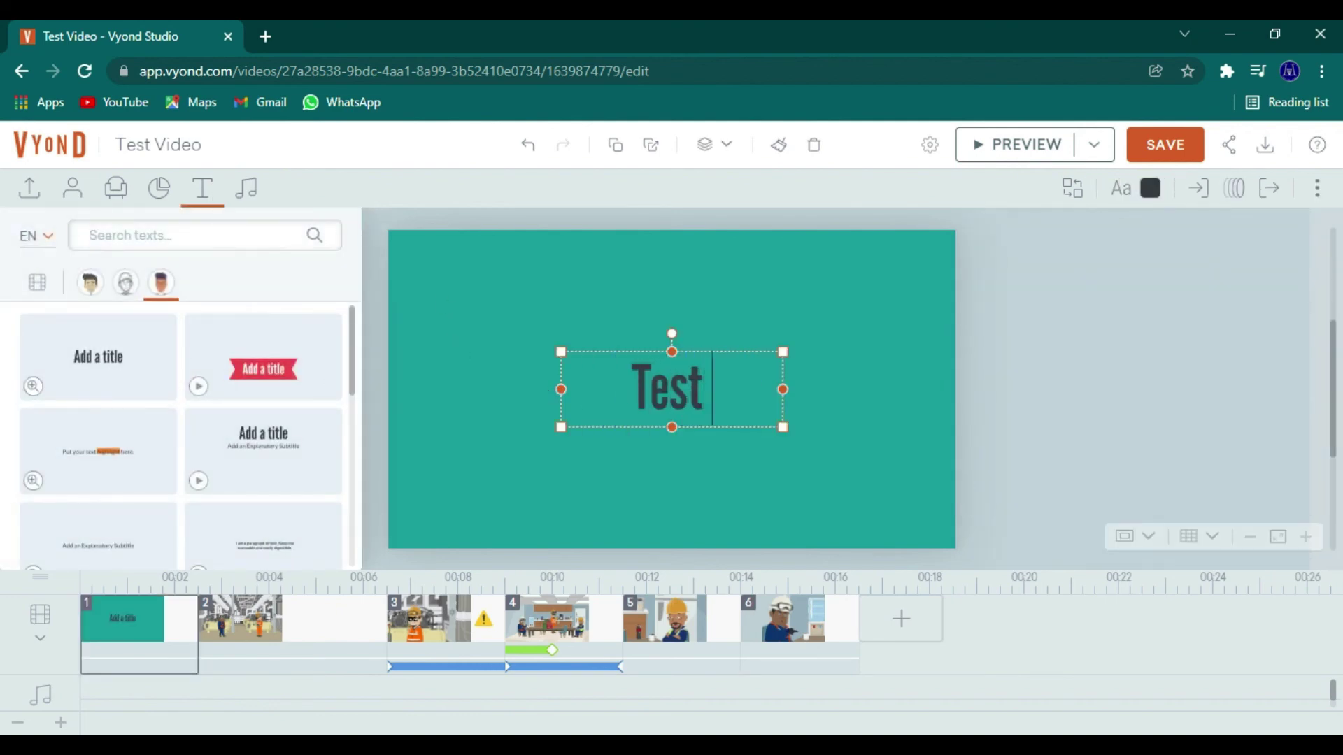
pyautogui.write('Video')
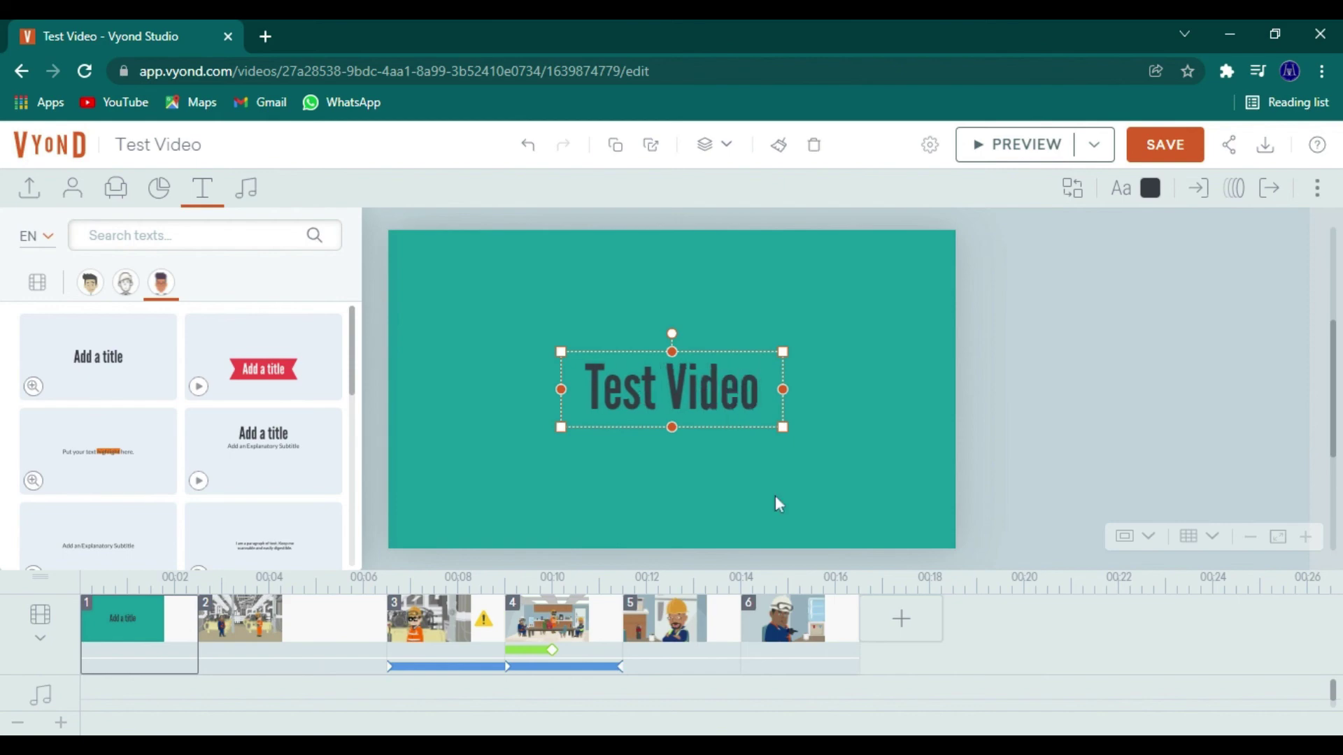
pyautogui.click(855, 477)
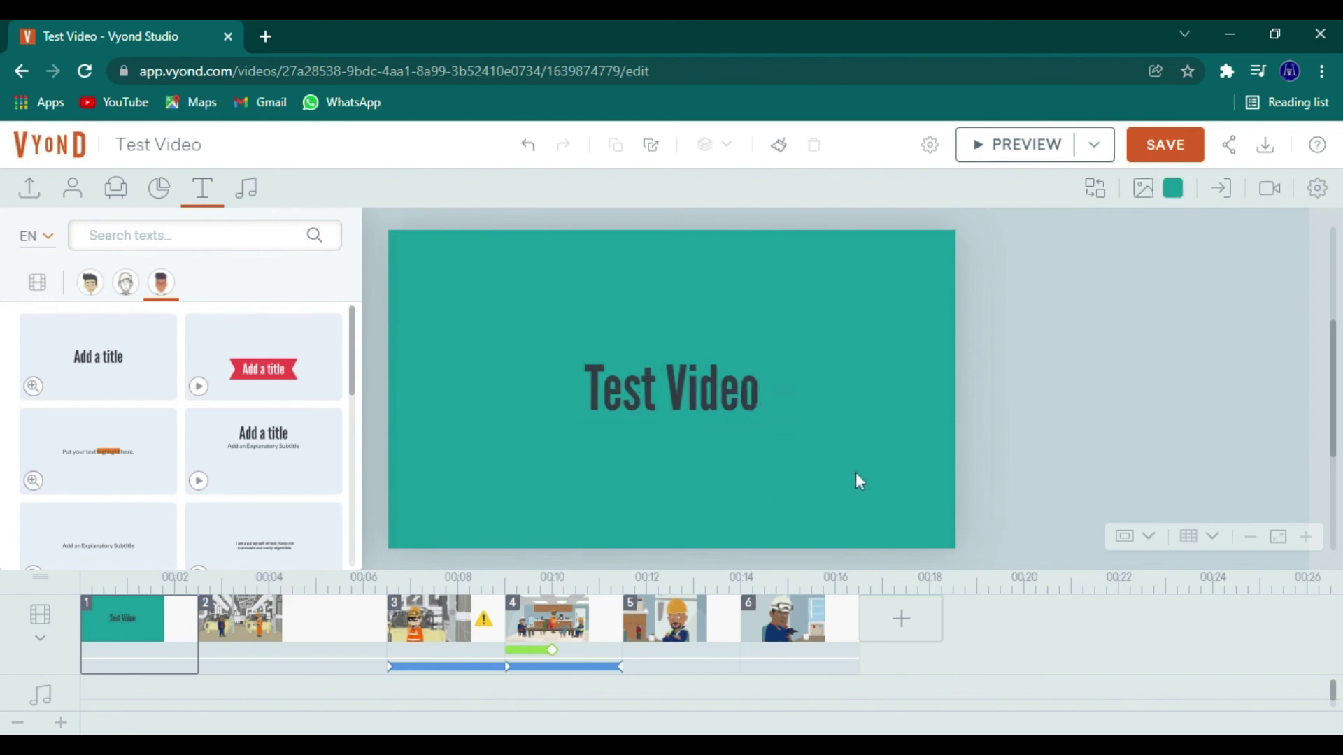
pyautogui.click(210, 198)
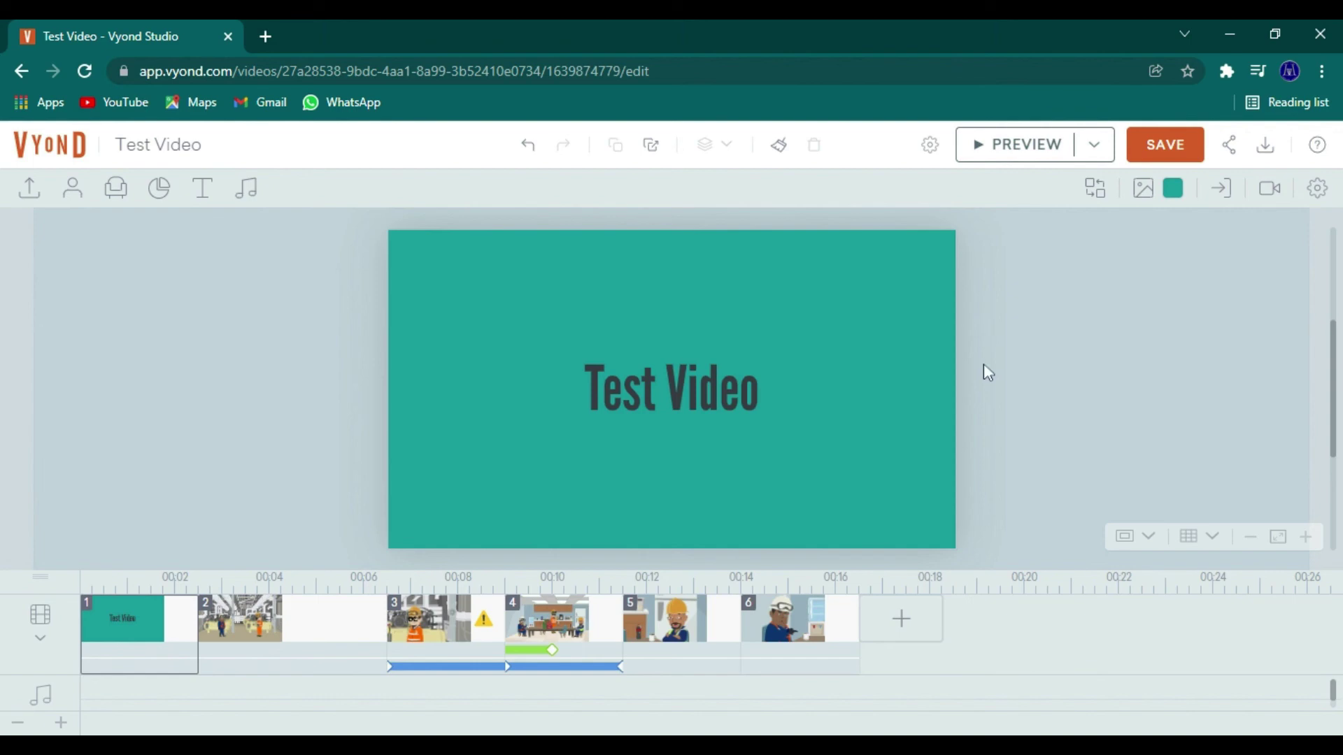
pyautogui.click(778, 410)
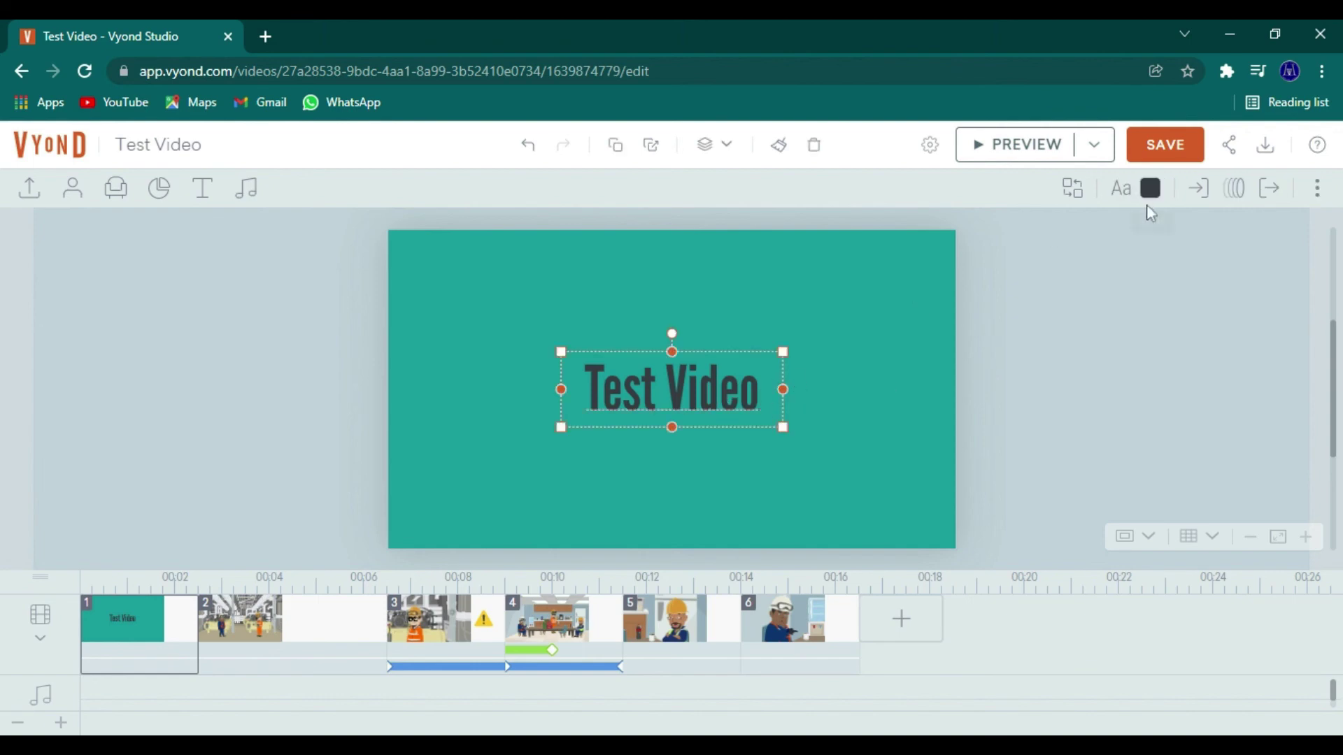
# Preview the Hand Slide - Left and Pop - Single Ring enter effects for the title
pyautogui.click(1207, 198)
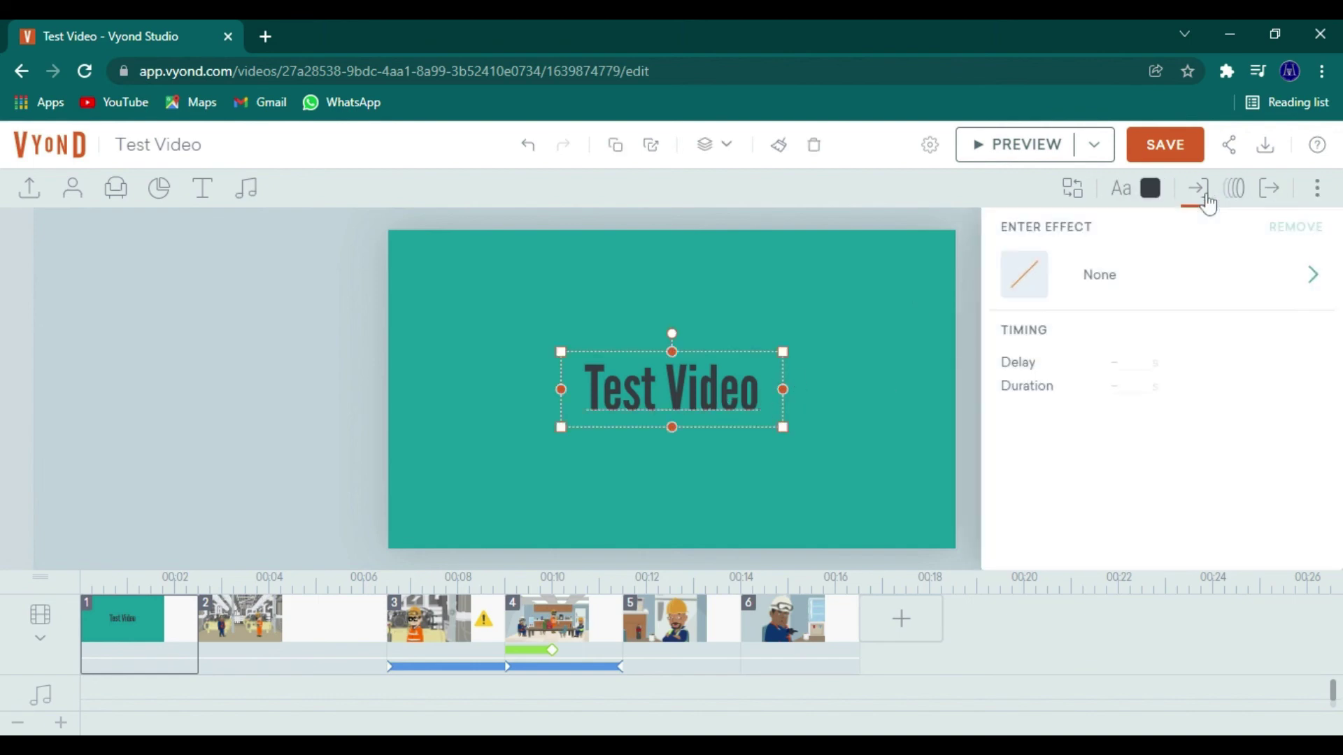
pyautogui.click(1184, 294)
pyautogui.click(1128, 439)
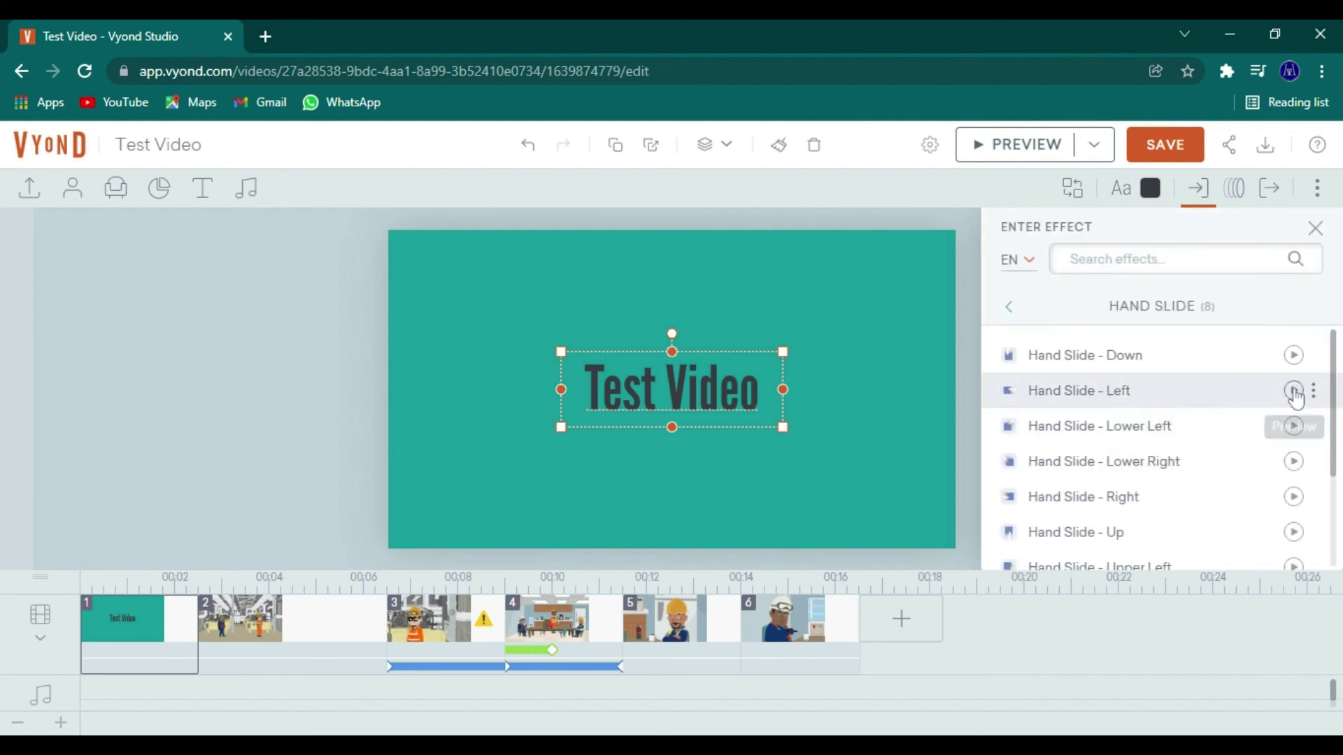
pyautogui.click(1293, 390)
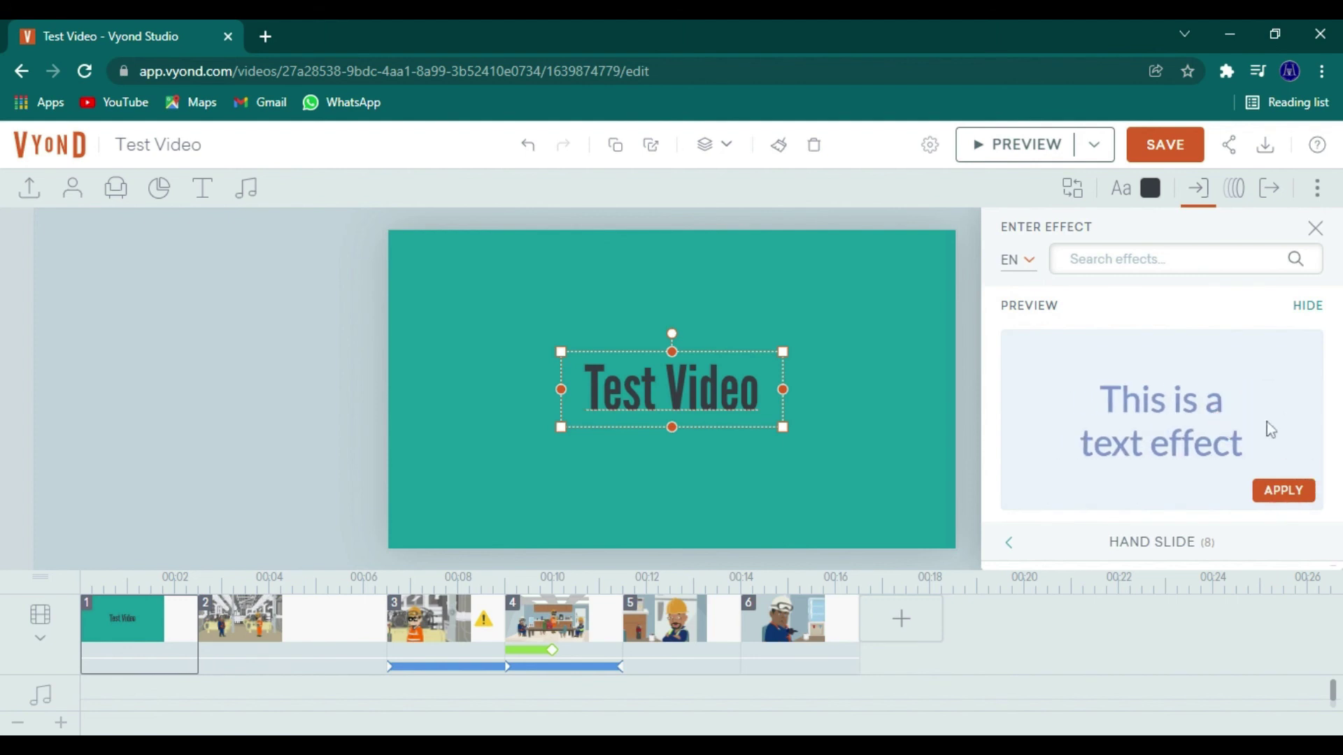
pyautogui.click(1010, 543)
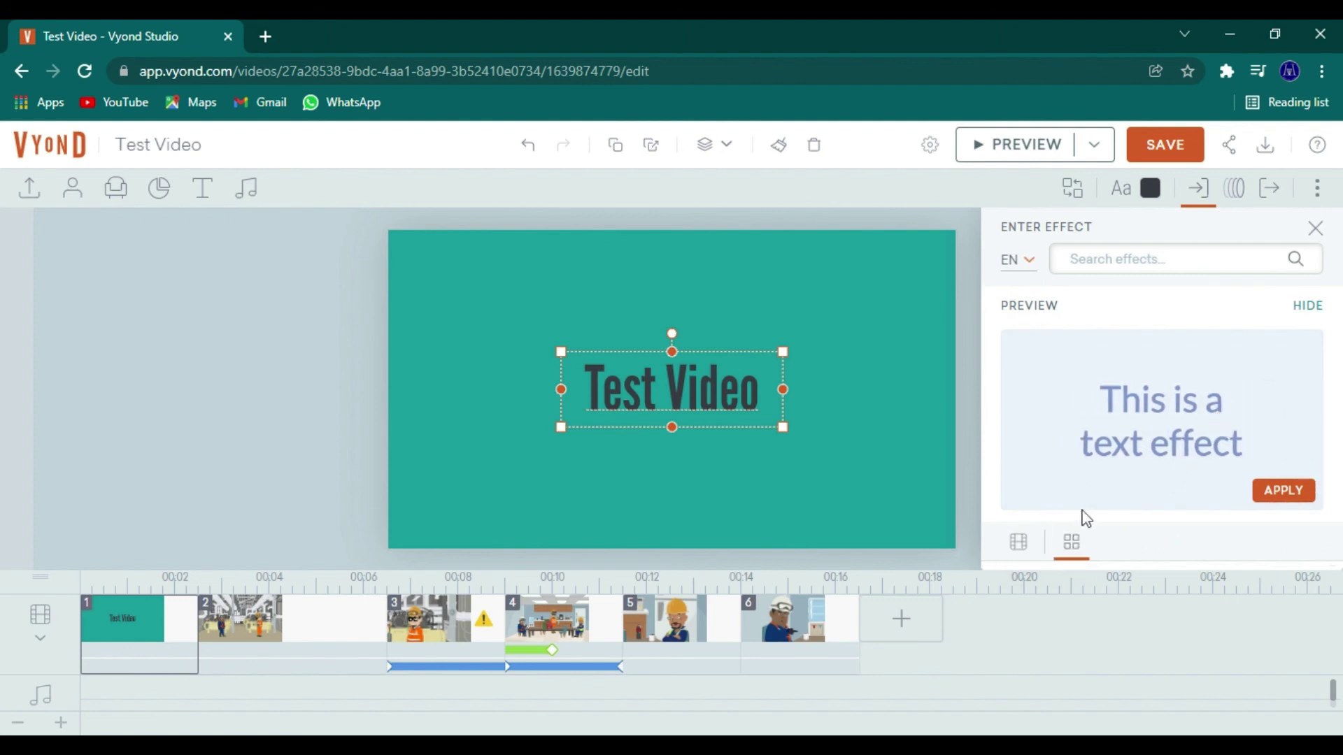
pyautogui.click(1302, 314)
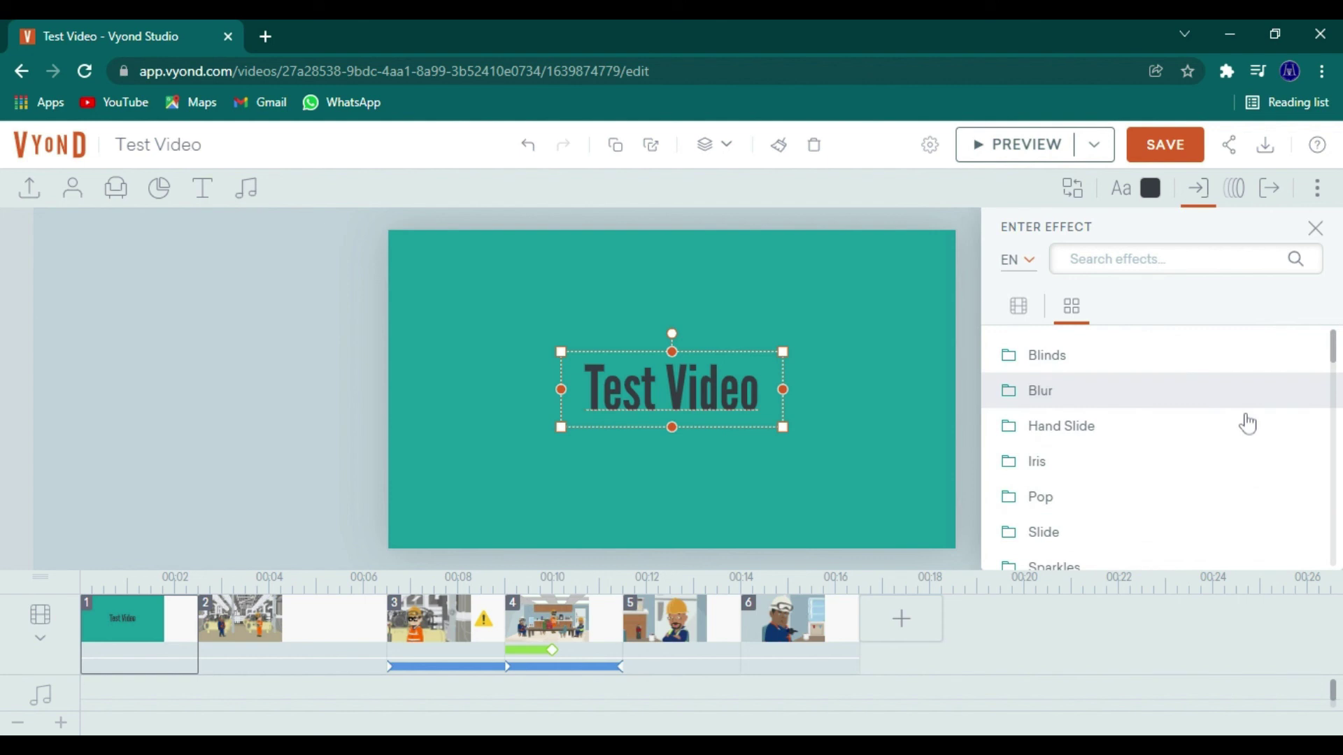
pyautogui.click(1107, 497)
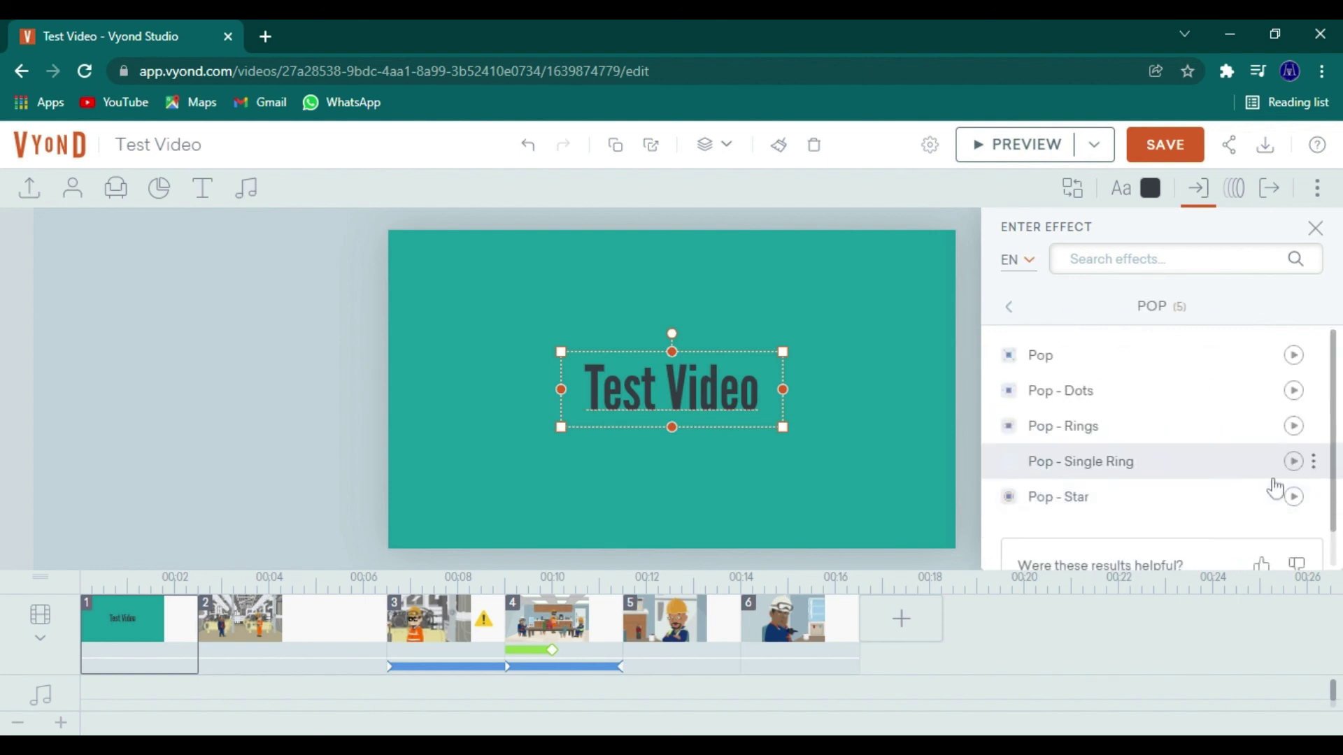
pyautogui.click(1293, 463)
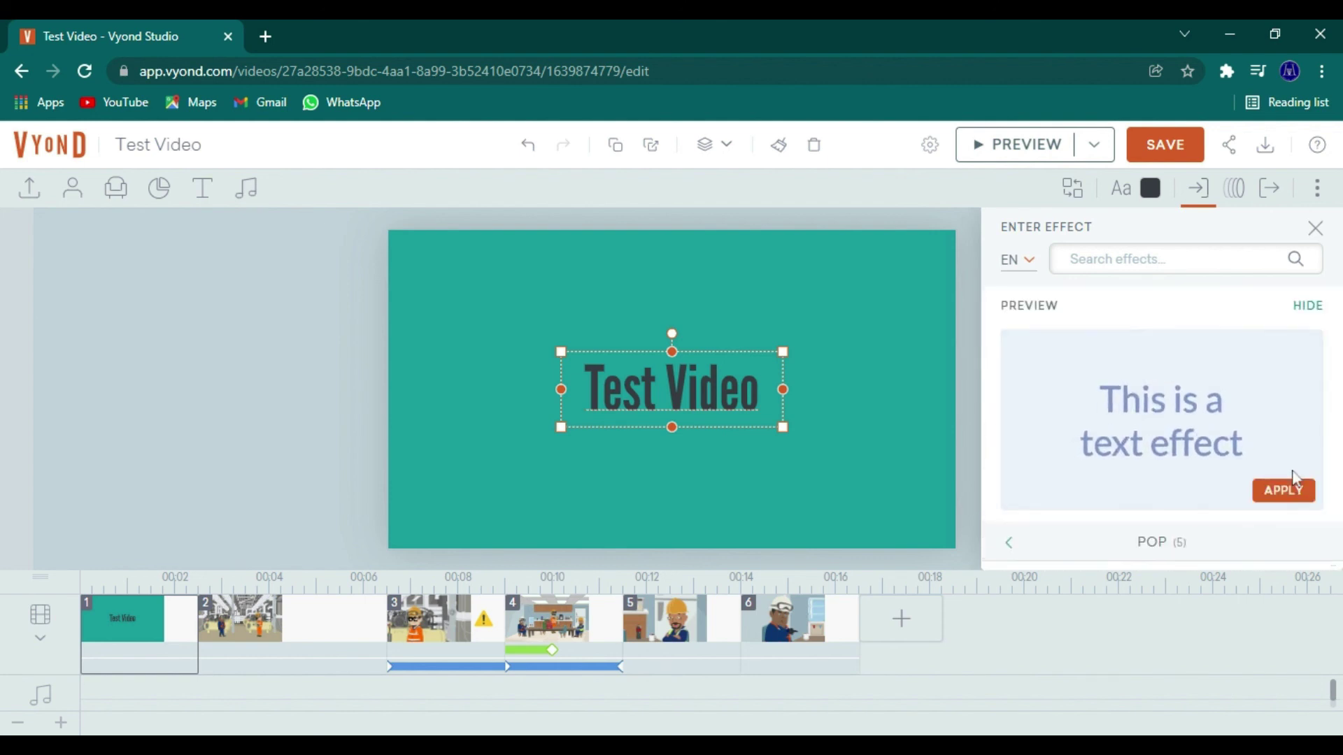
pyautogui.click(1306, 313)
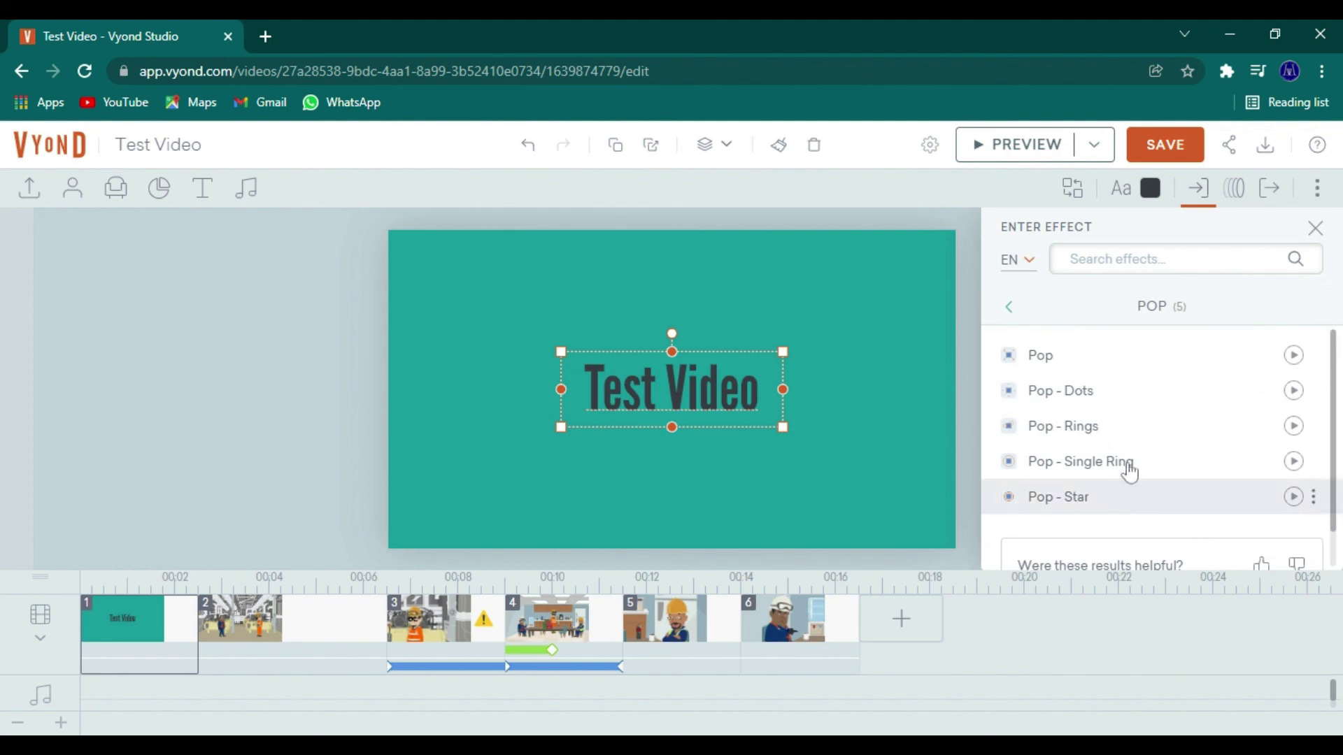
pyautogui.click(1012, 308)
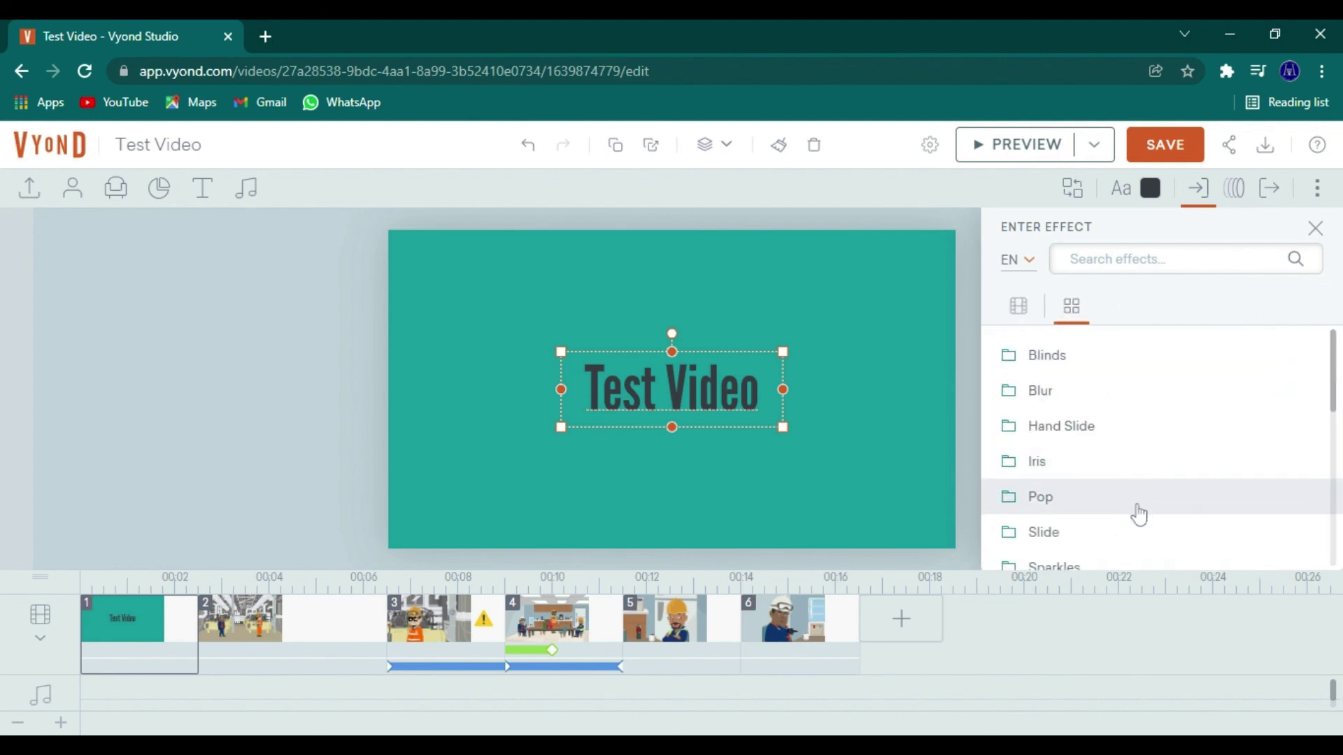
# Apply the Sparkles - Horizontal enter effect to the Test Video title
pyautogui.click(1111, 564)
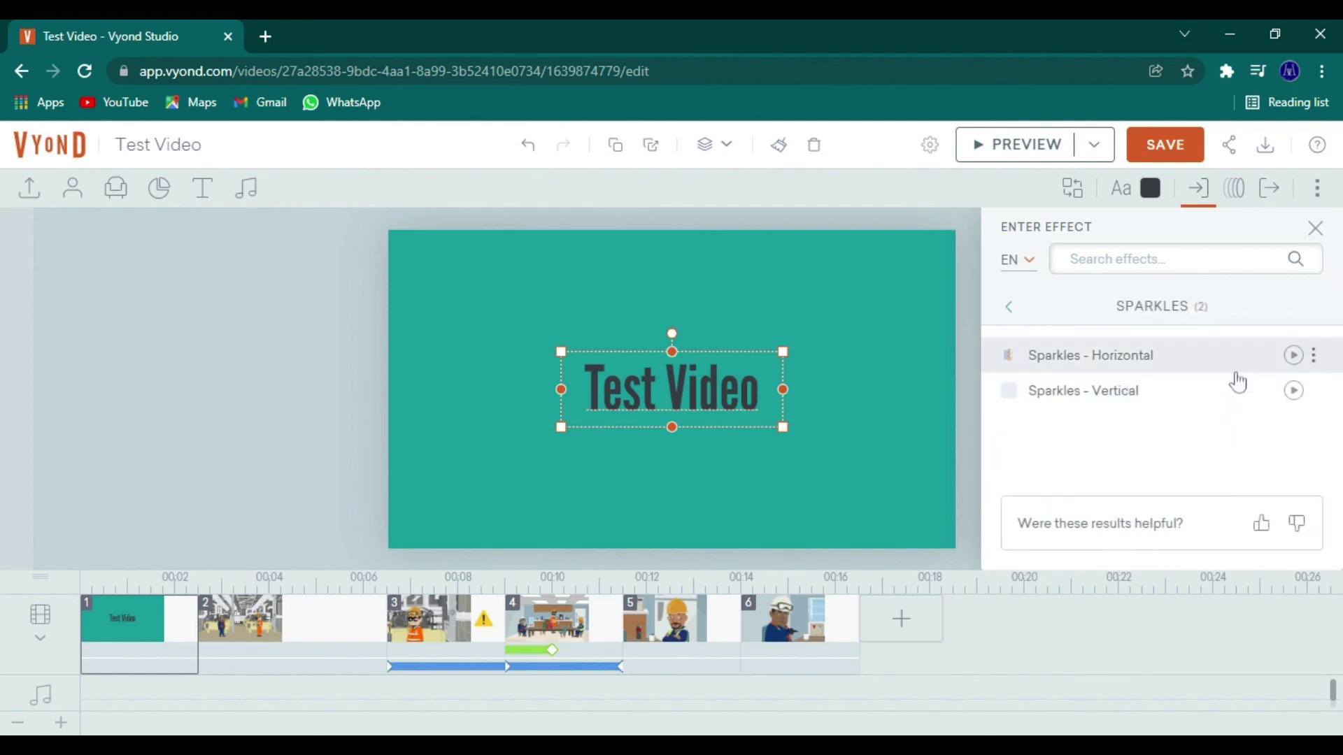
pyautogui.click(1294, 355)
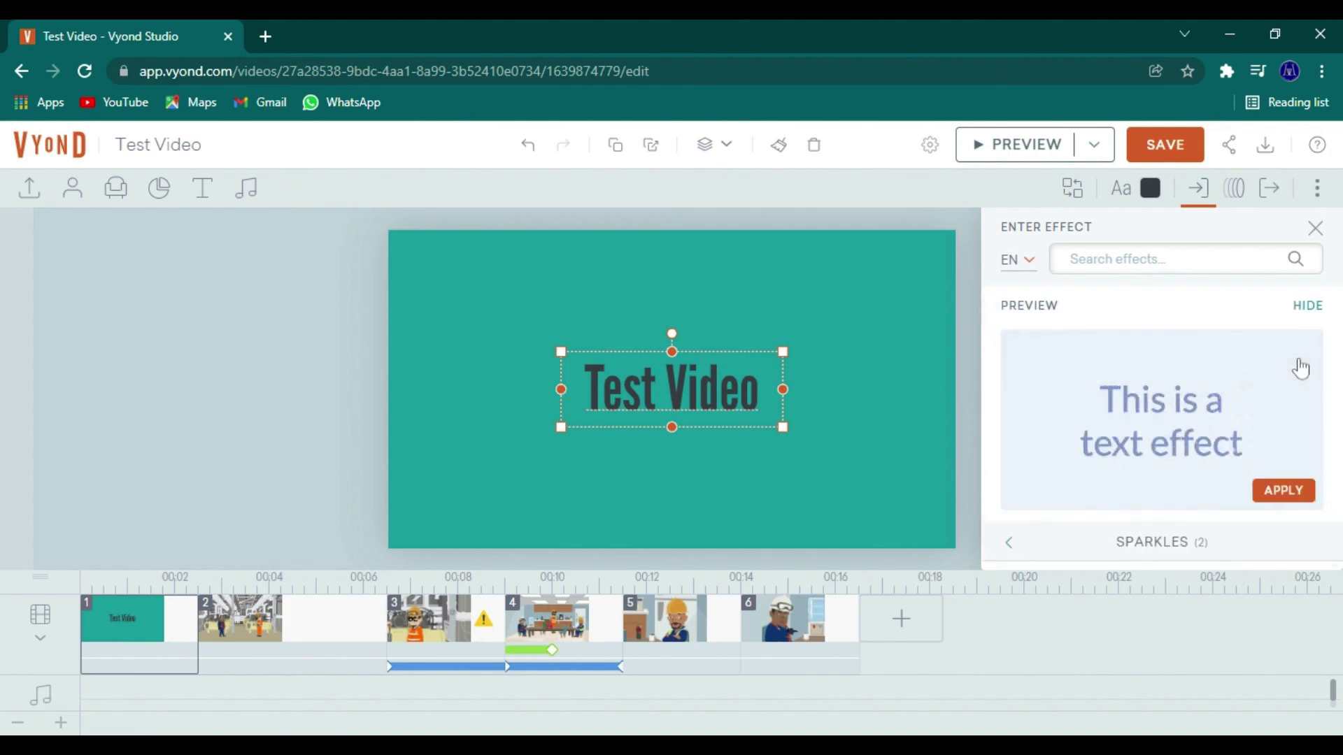
pyautogui.click(1307, 494)
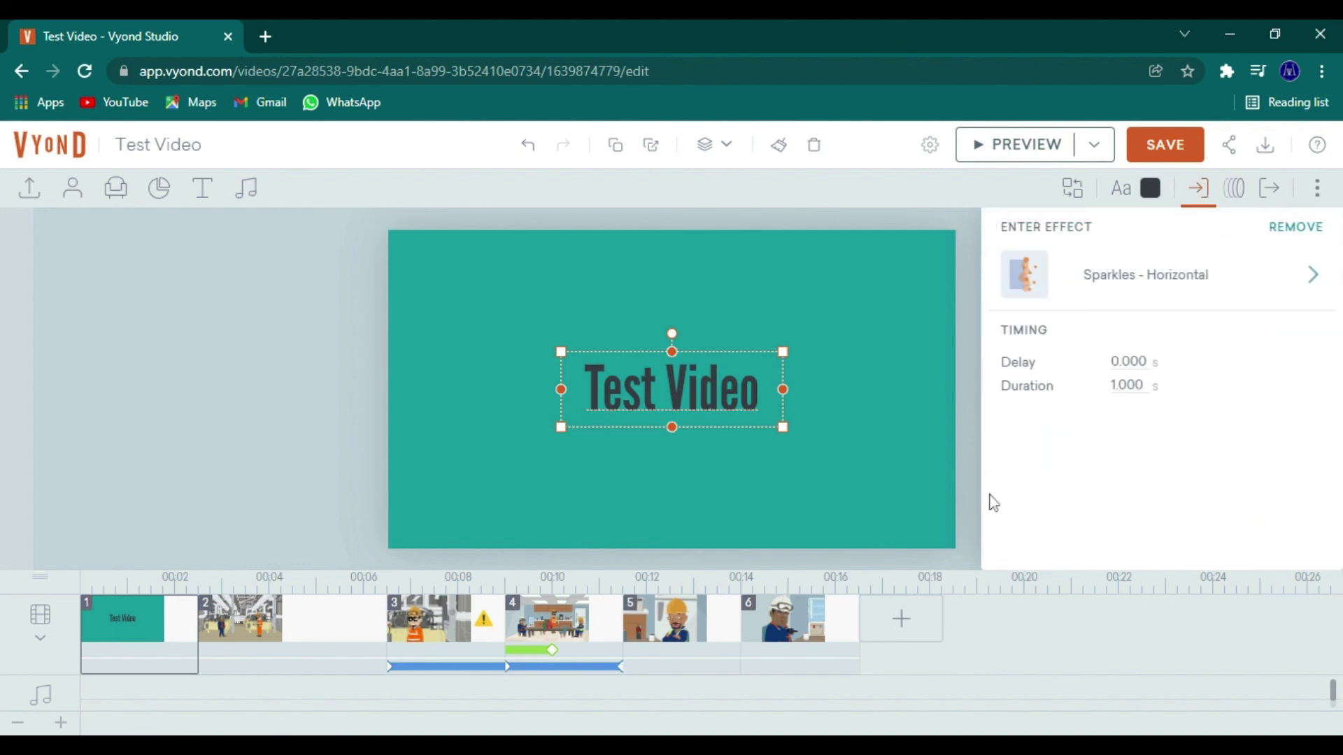
pyautogui.click(289, 370)
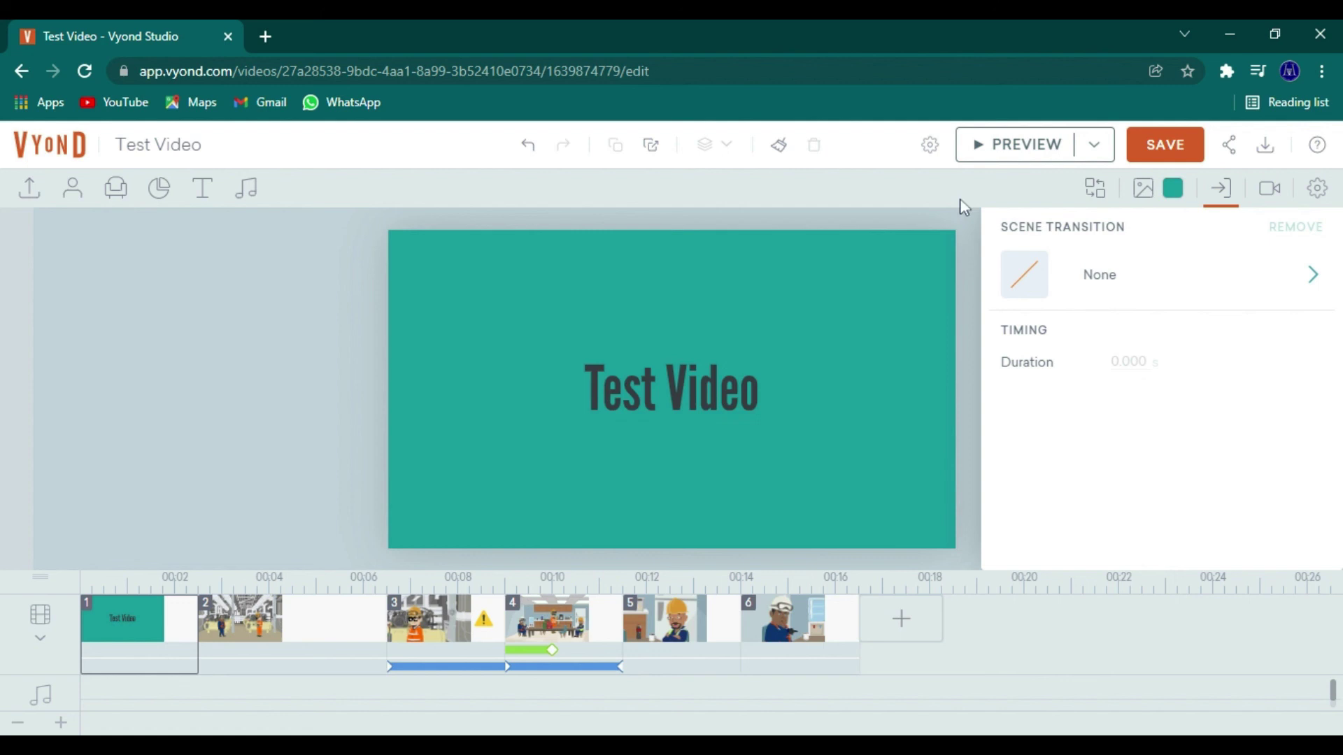
pyautogui.click(1026, 146)
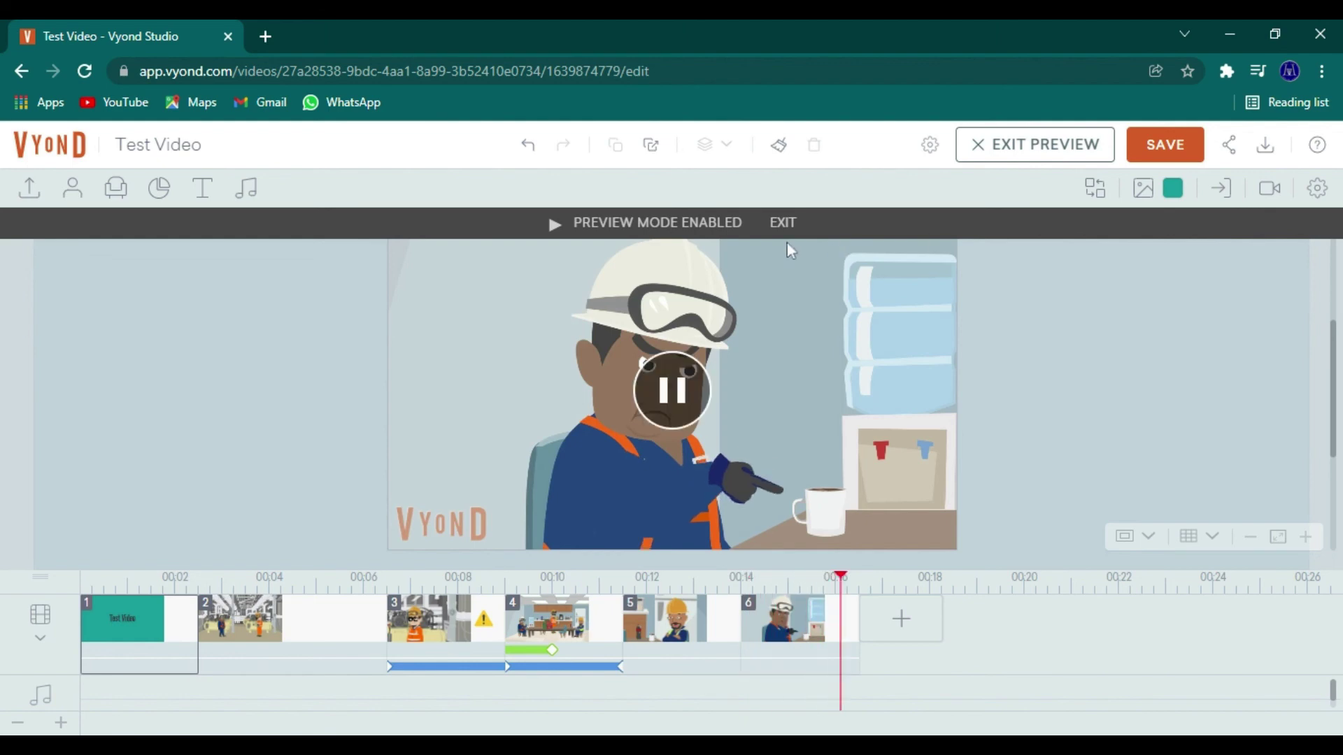
pyautogui.click(774, 223)
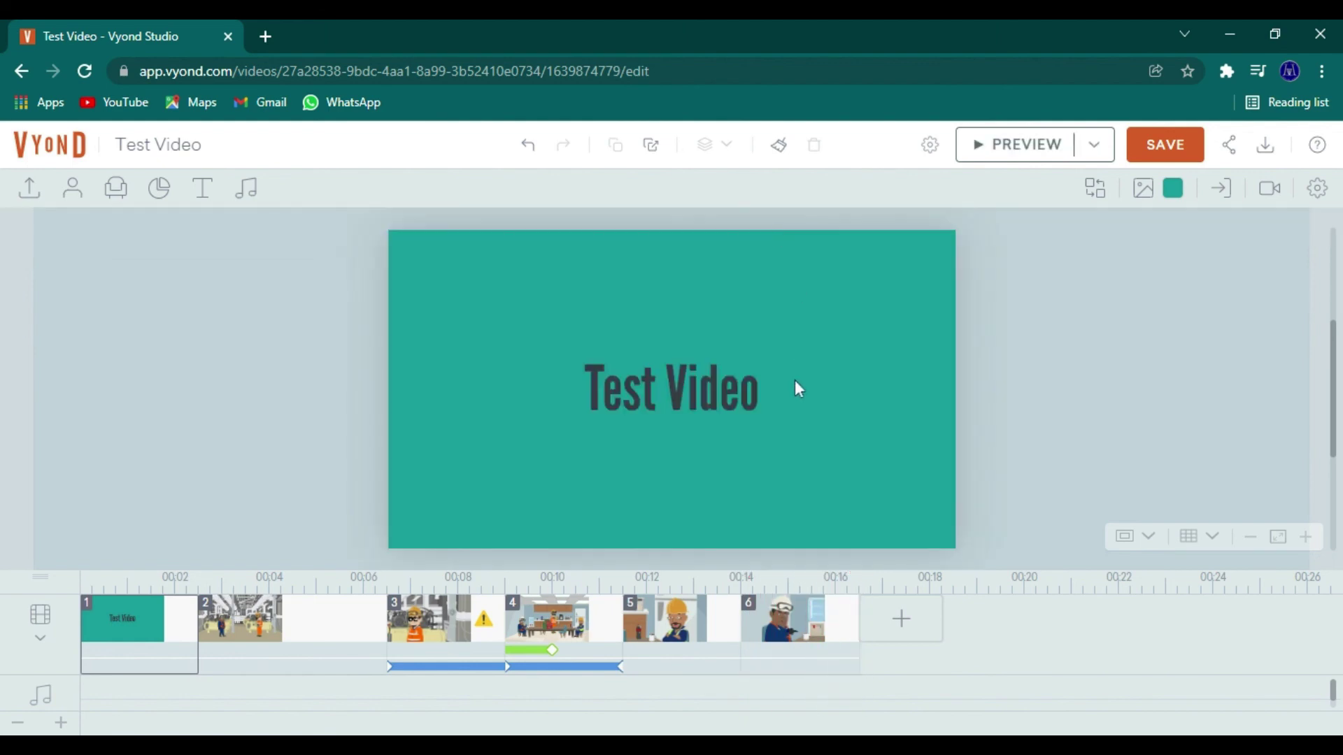
# Add a seventh scene continuing scene 6, framed on the centre worker
pyautogui.rightClick(848, 655)
pyautogui.click(992, 319)
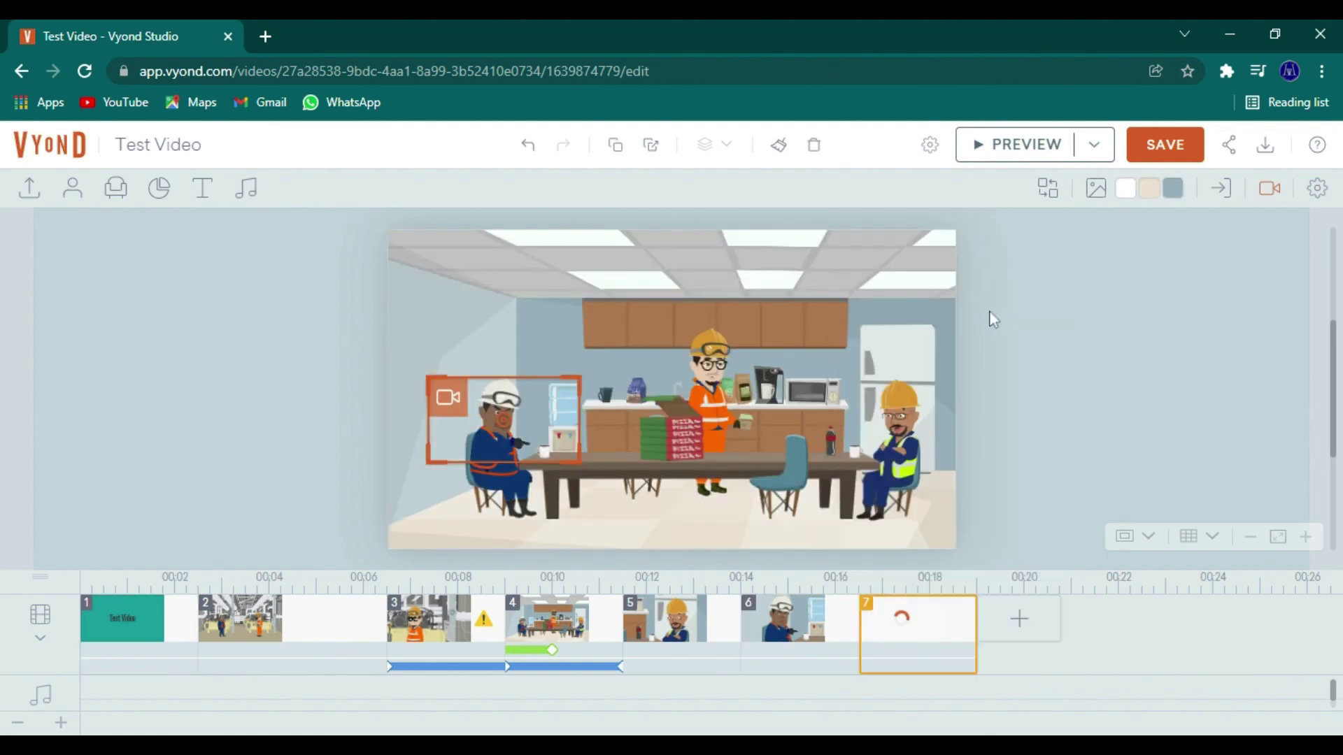
pyautogui.moveTo(450, 401); pyautogui.dragTo(669, 346)
# Flip the centre worker and give it the Explaining action from a 'talk' search
pyautogui.click(713, 433)
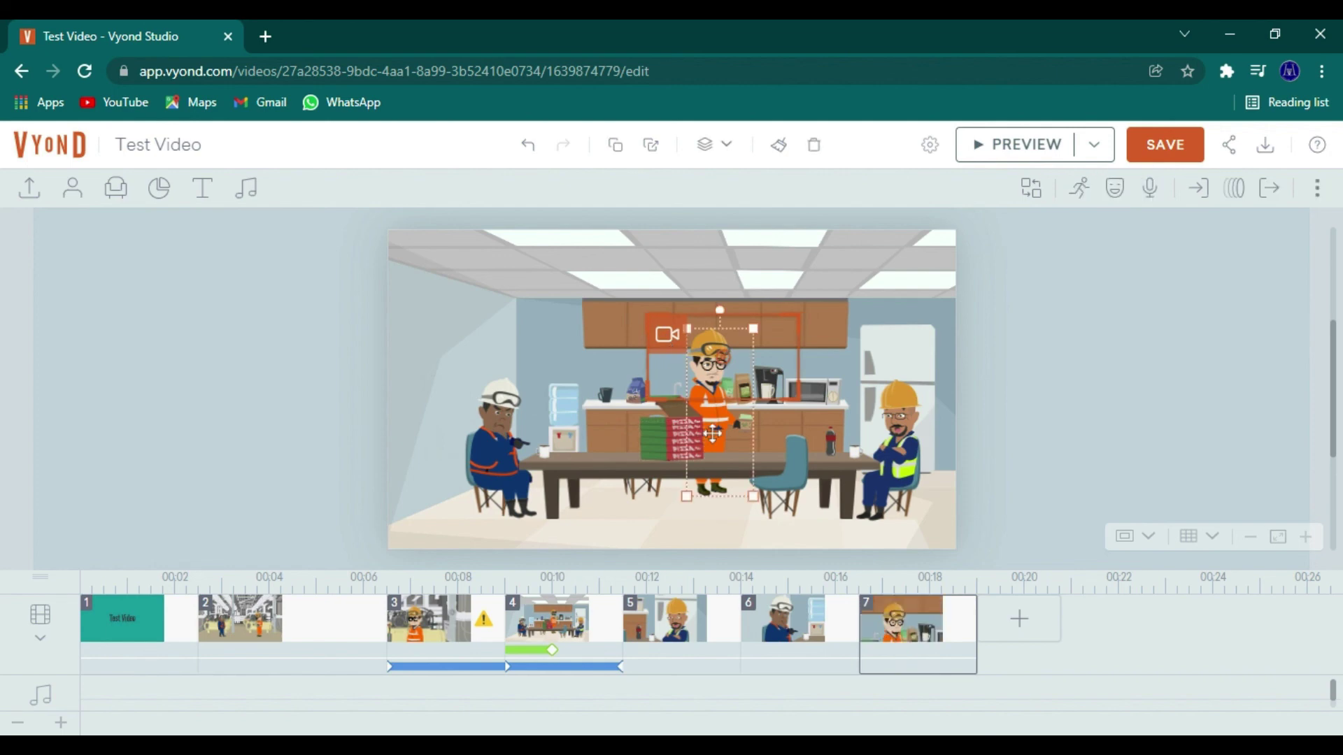
pyautogui.rightClick(713, 434)
pyautogui.click(758, 469)
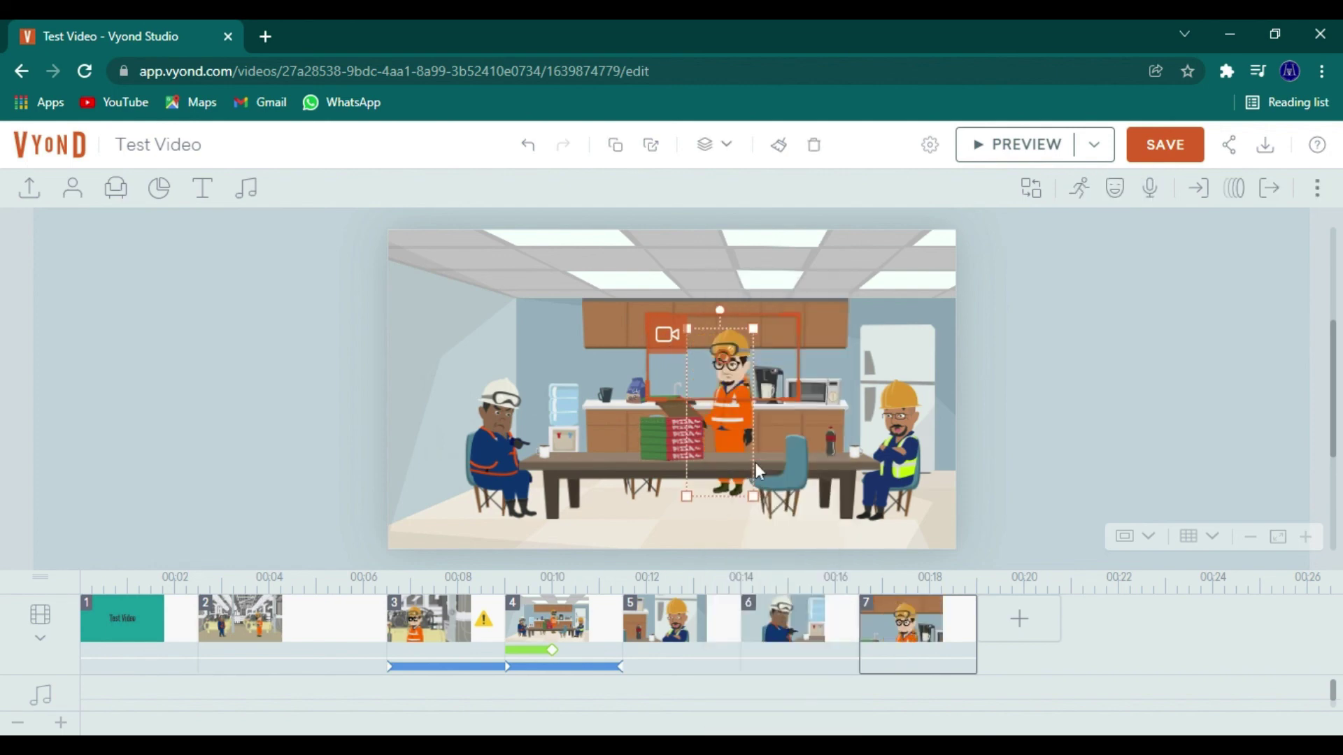
pyautogui.click(1079, 187)
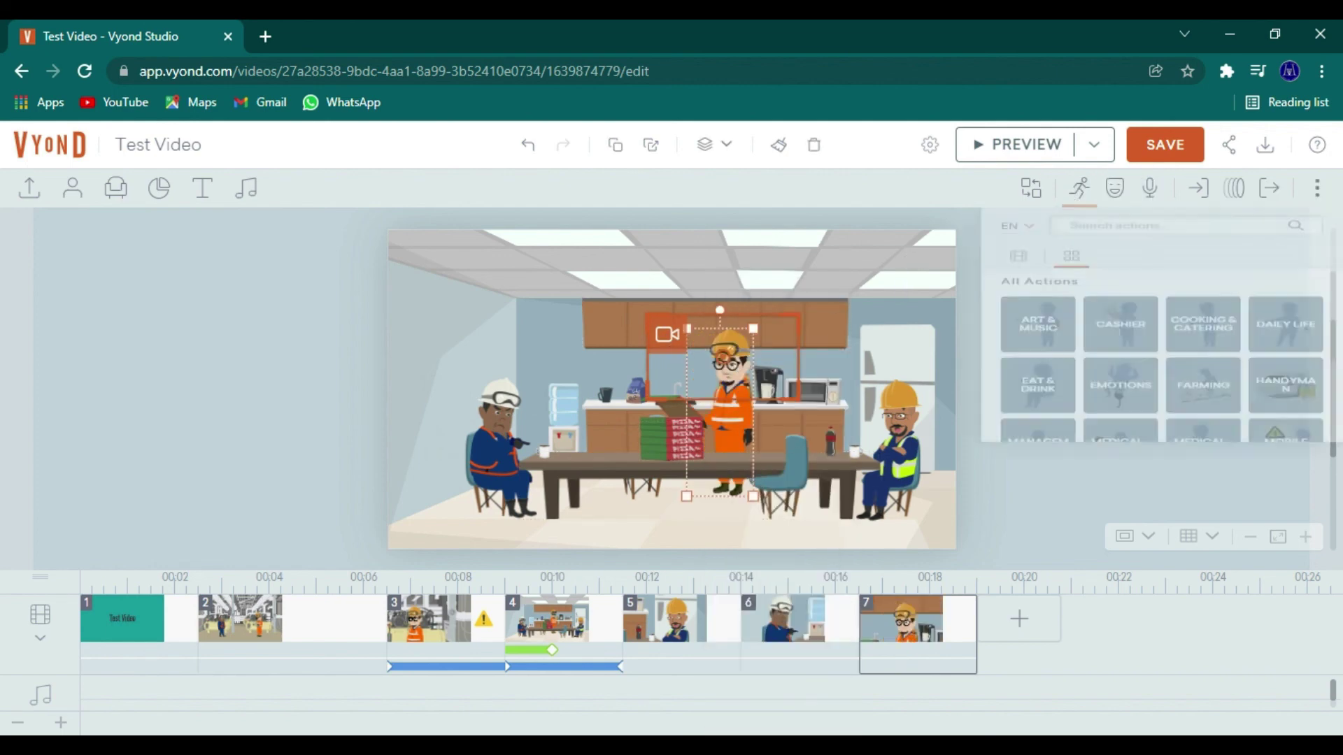
pyautogui.write('talk')
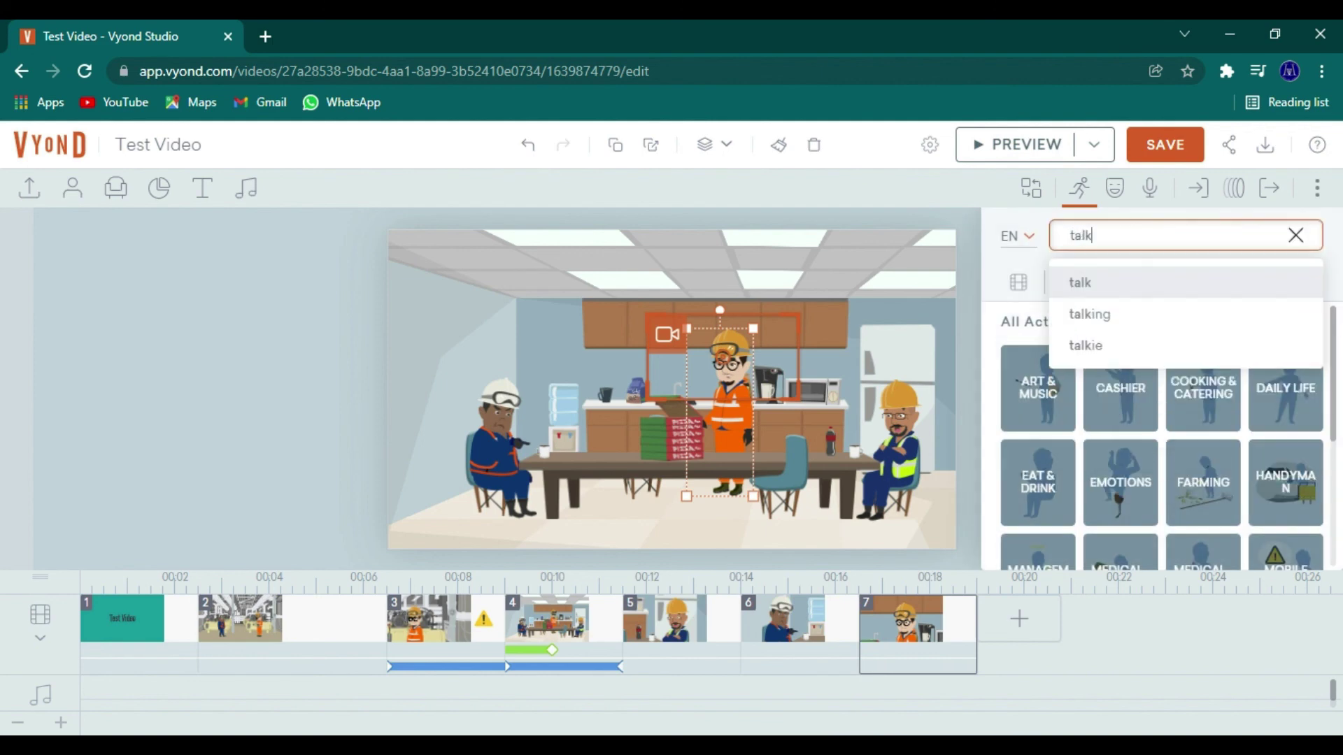
pyautogui.press('Return')
pyautogui.scroll(-3, 1117, 455)
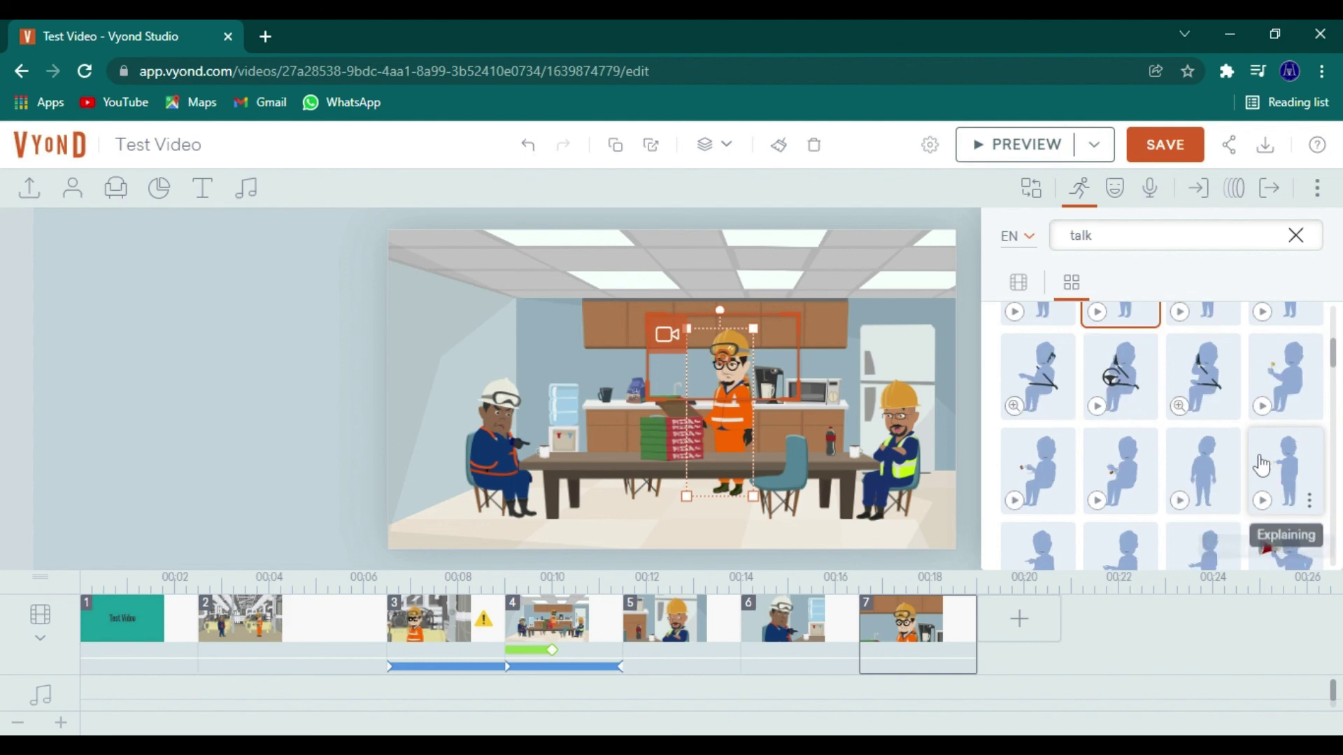
pyautogui.scroll(-2, 1263, 462)
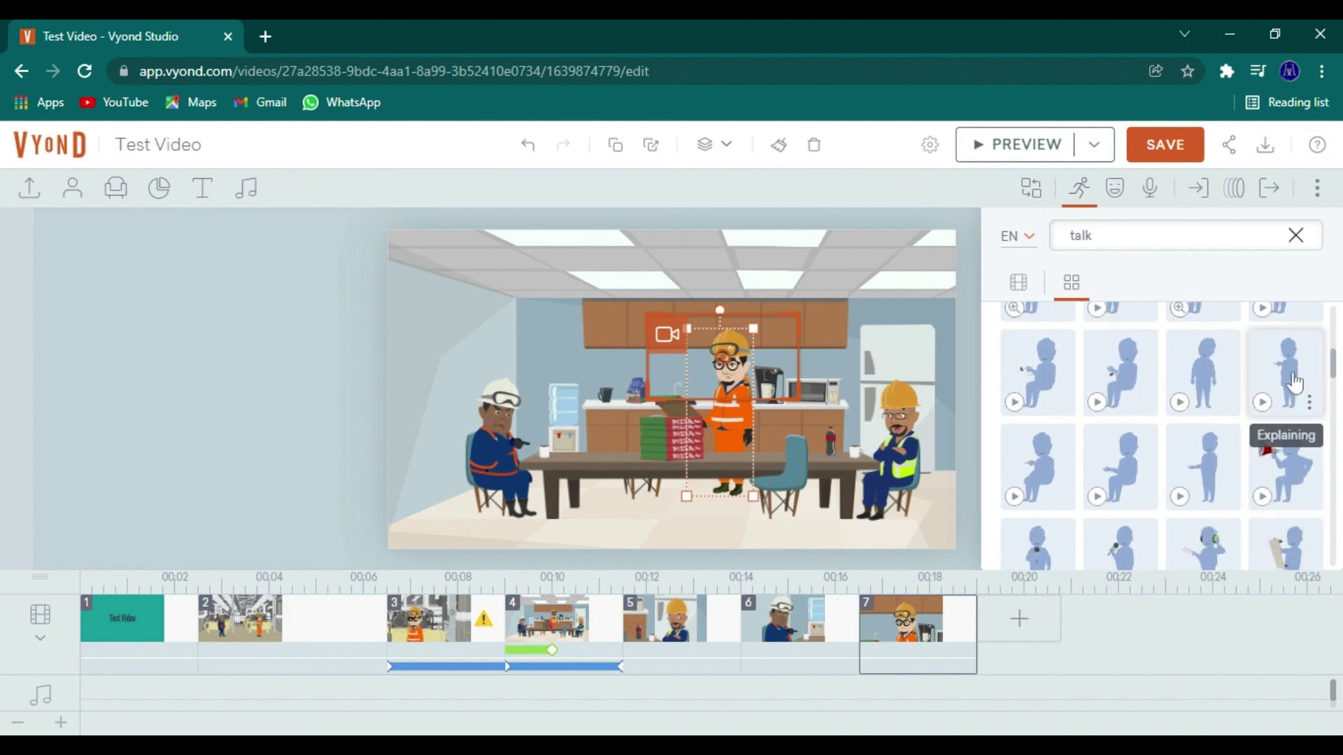
pyautogui.click(1296, 397)
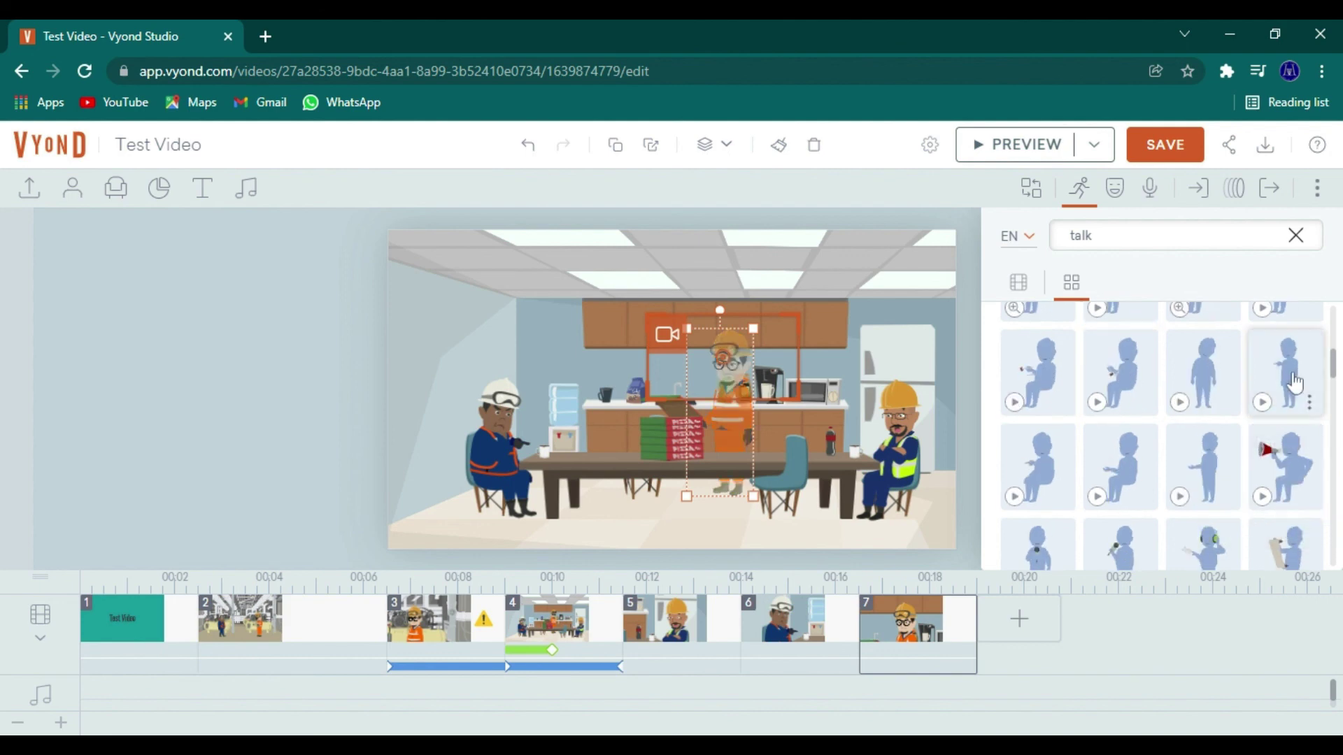
pyautogui.click(664, 336)
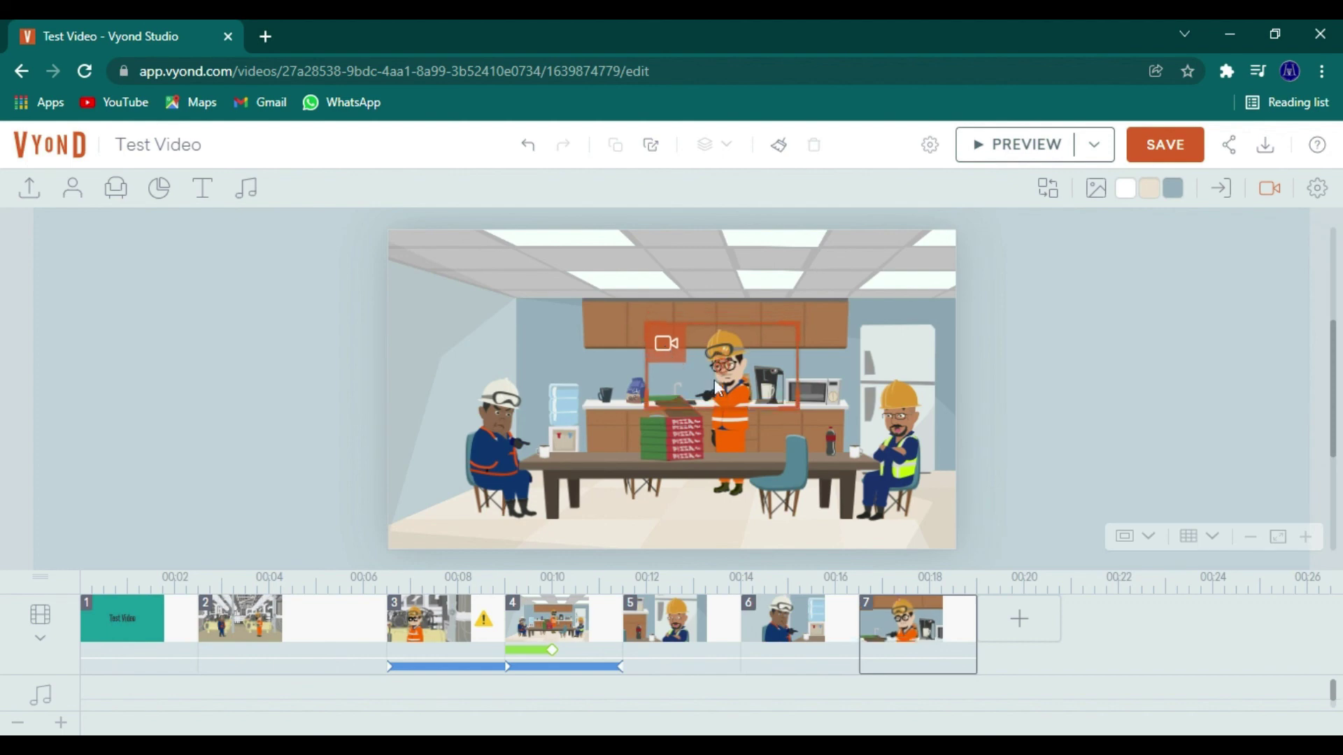
# Set the orange-vest centre worker's expression to Talk Angry No Lip Sync
pyautogui.click(727, 391)
pyautogui.click(1115, 189)
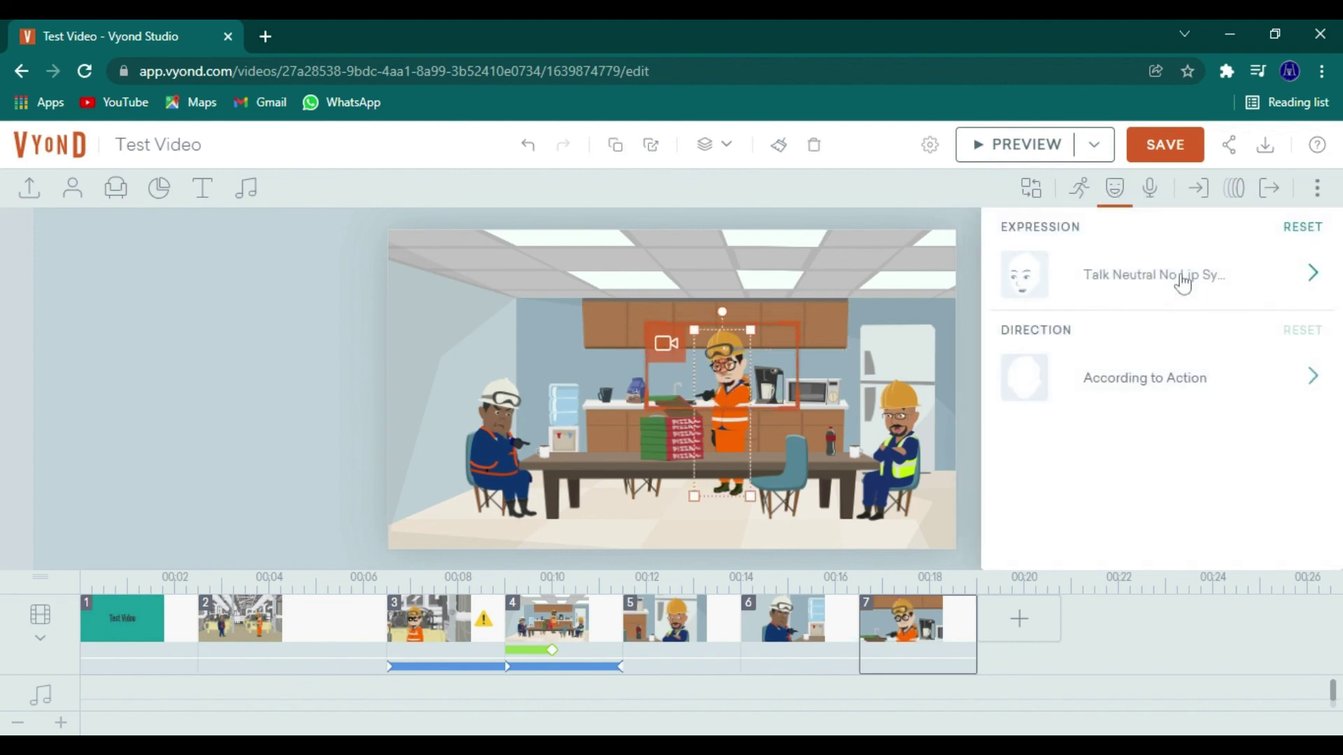
pyautogui.click(1182, 281)
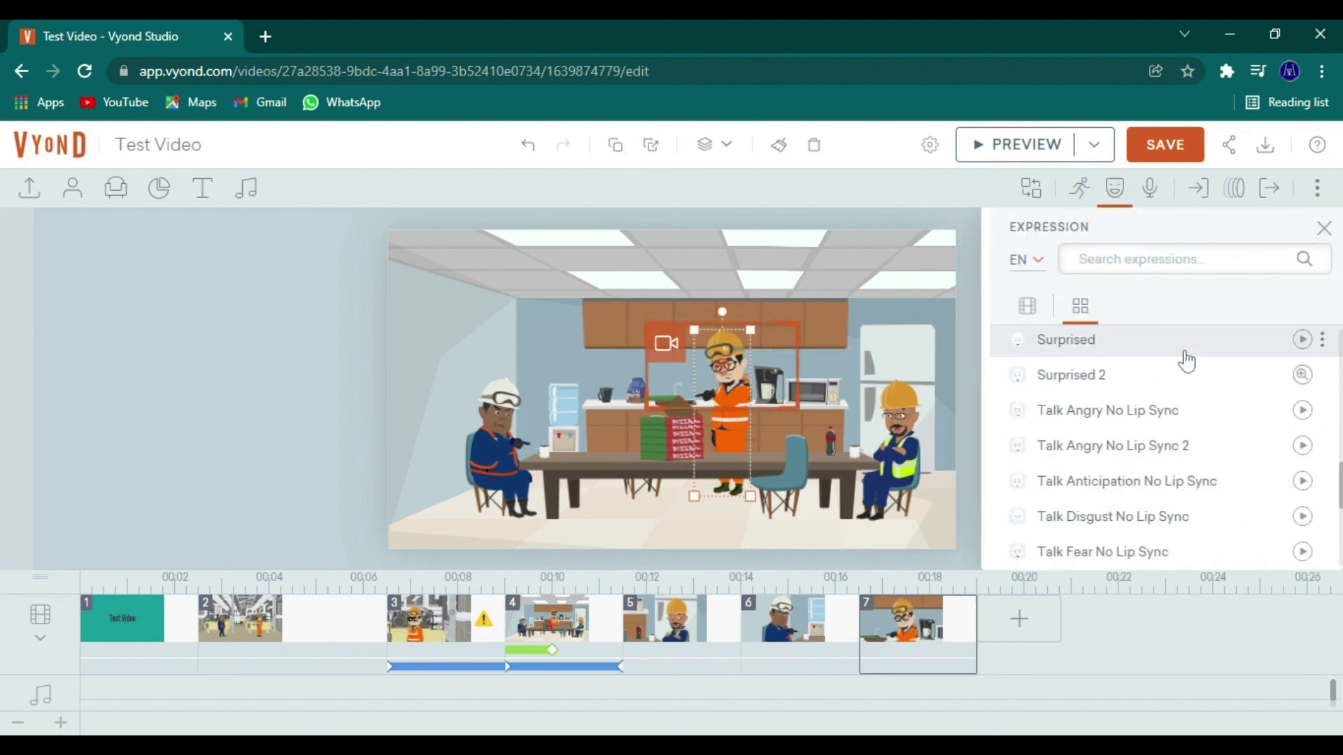
pyautogui.click(1154, 413)
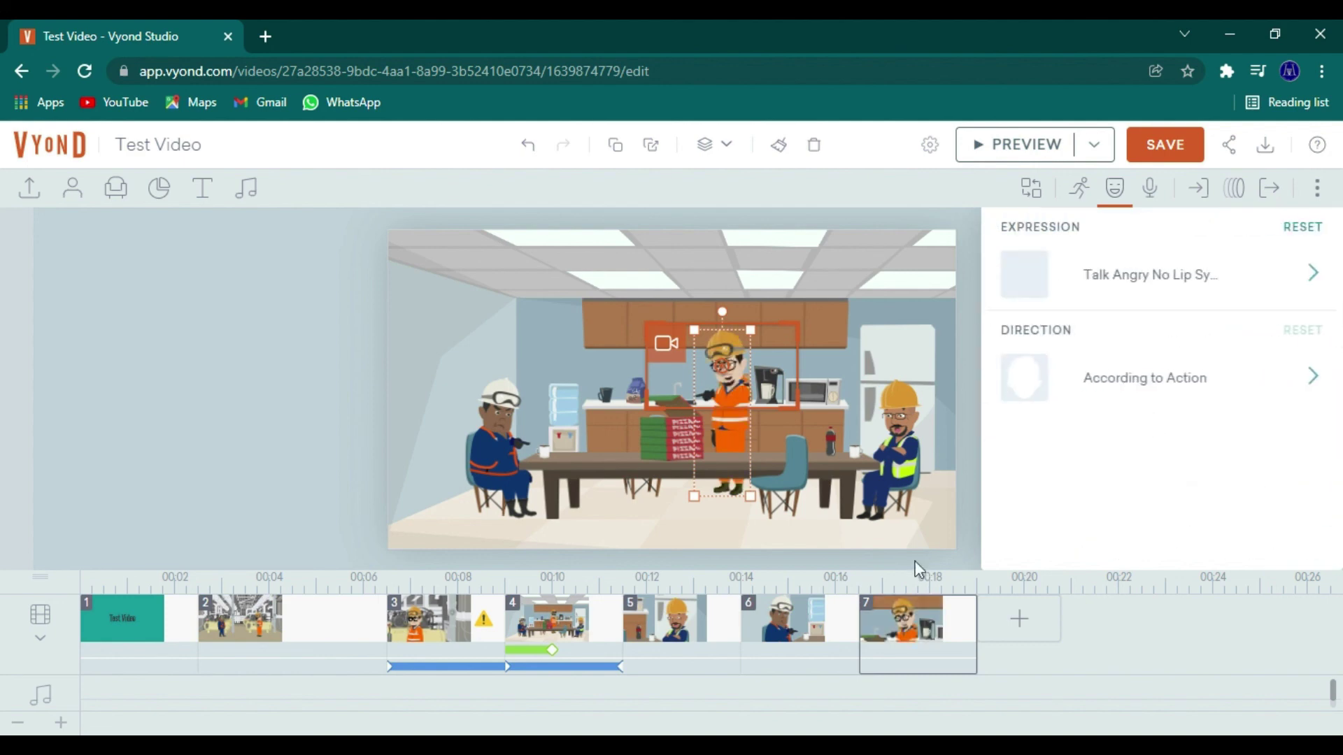
pyautogui.click(380, 506)
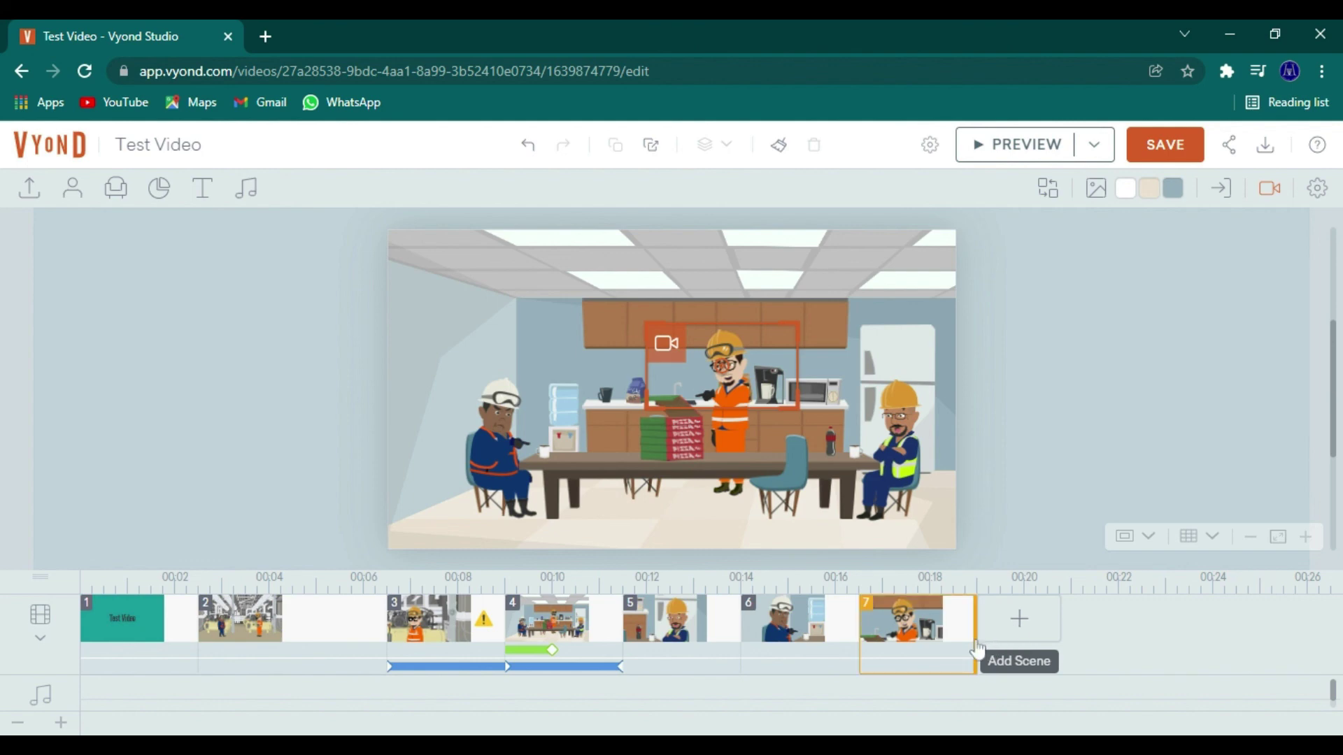
# Give the seated right-hand worker the Sad 2 expression
pyautogui.click(918, 479)
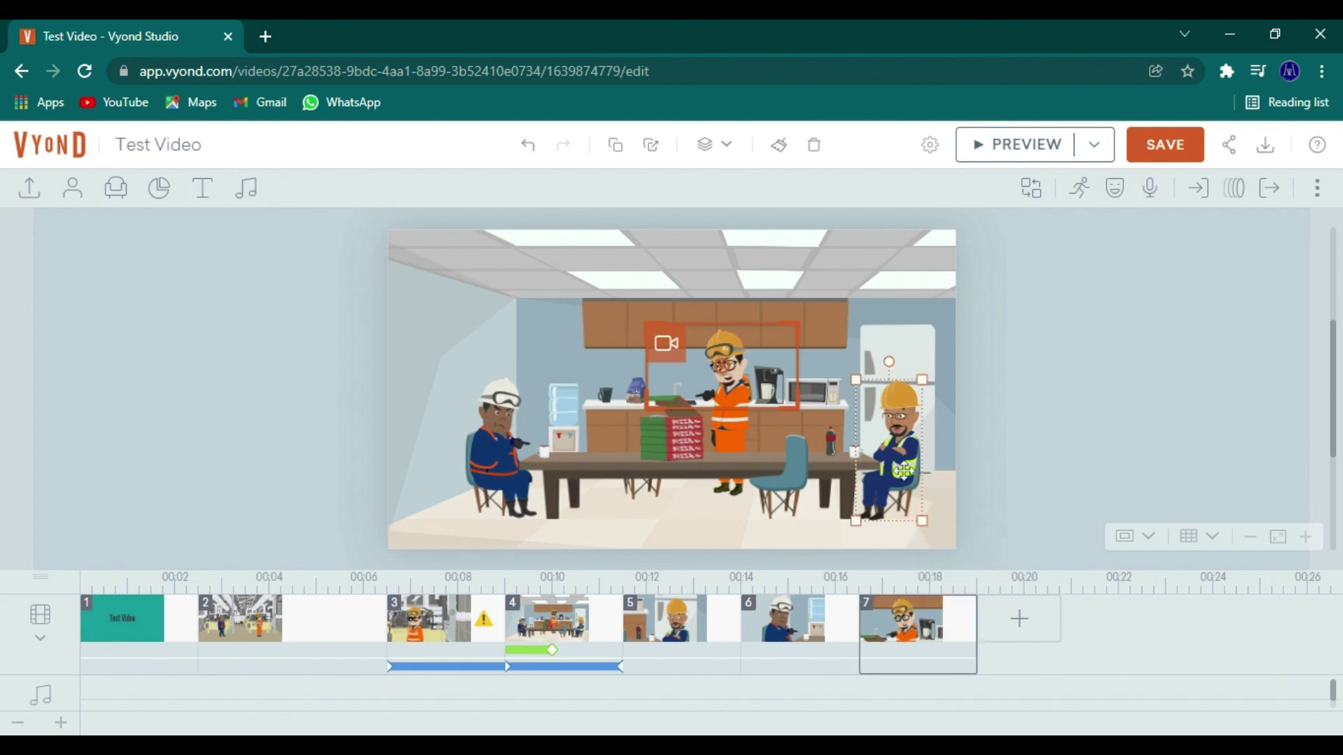
pyautogui.click(1115, 186)
pyautogui.click(1124, 296)
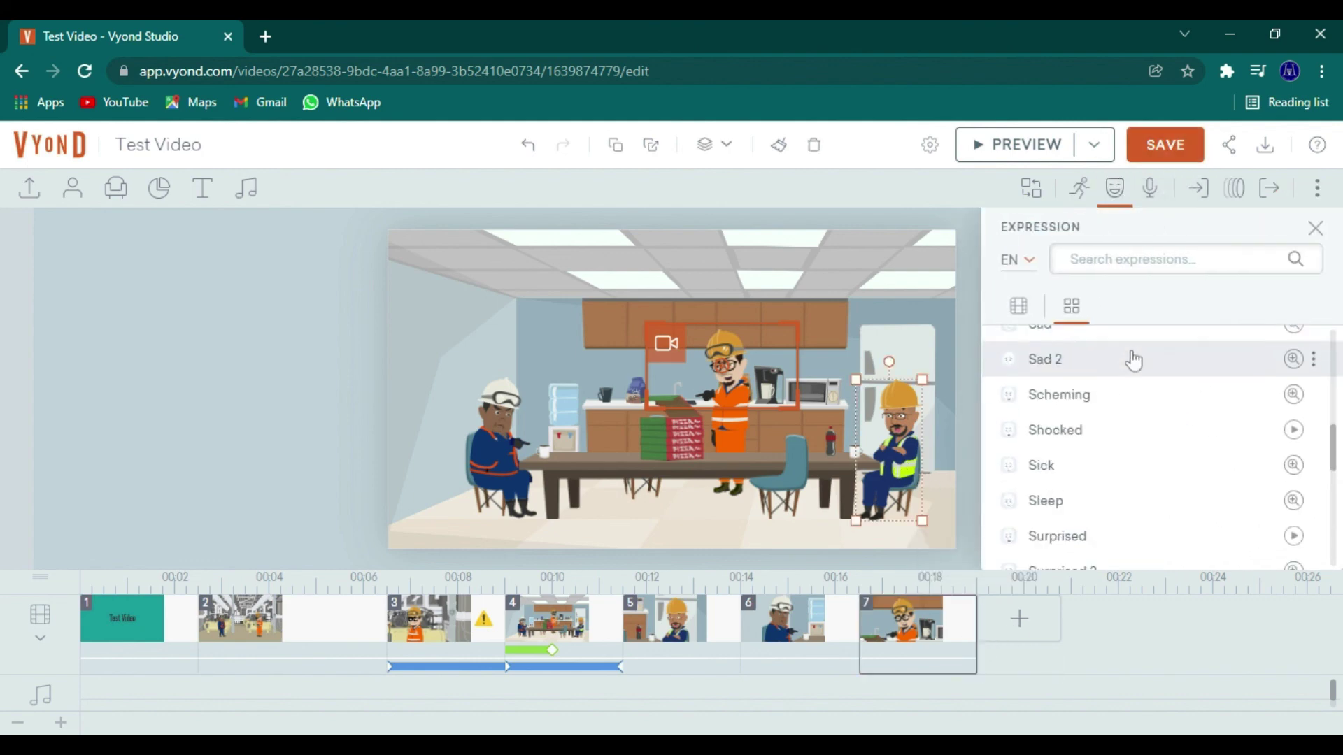
pyautogui.click(1133, 360)
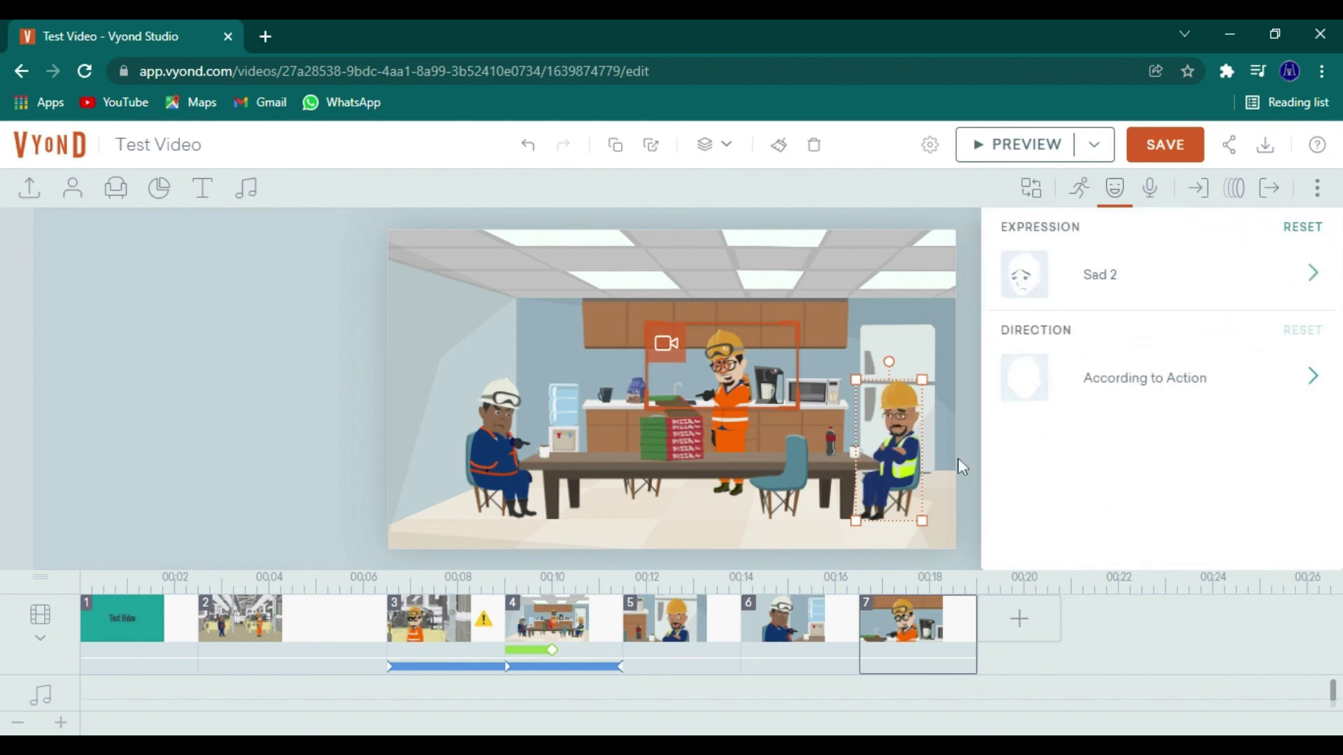
# Apply the hunched sad pose from a 'sad' action search and lengthen scene 7 to 21.583 s
pyautogui.click(1079, 189)
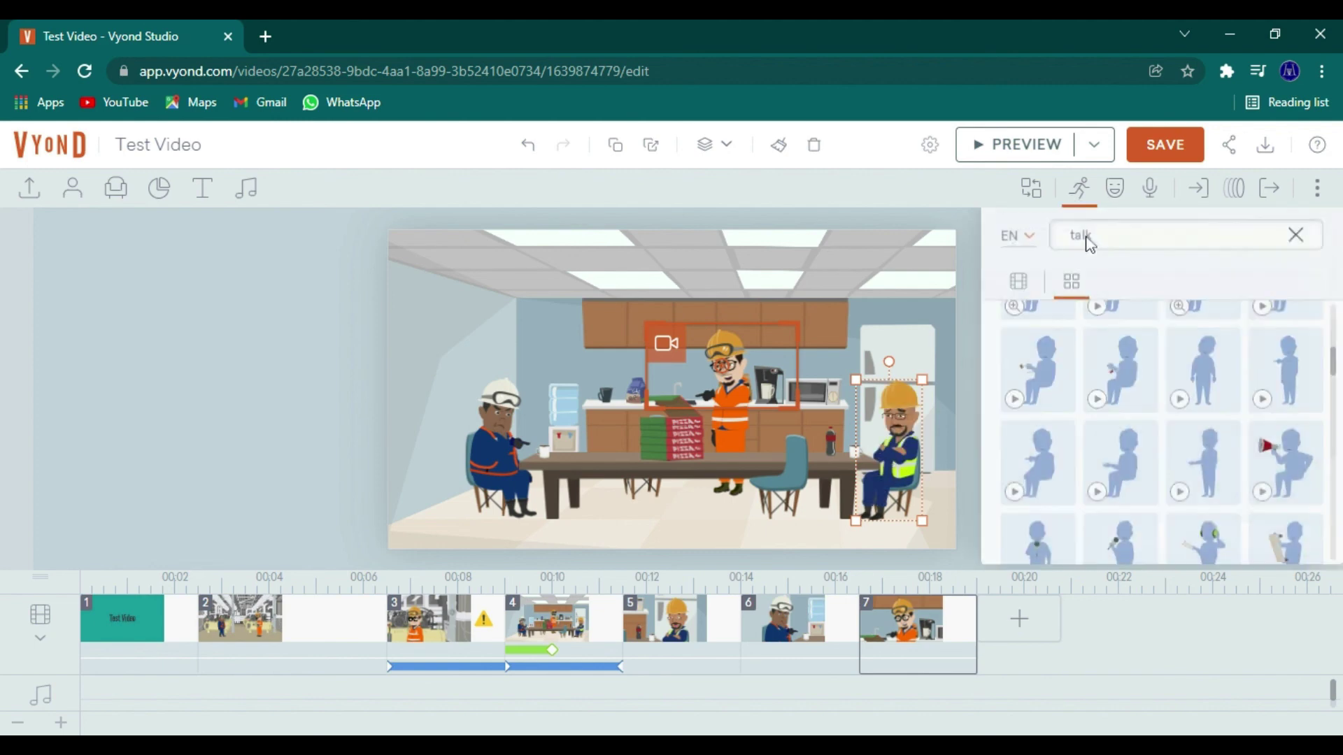
pyautogui.click(1084, 238)
pyautogui.write('sad')
pyautogui.press('Return')
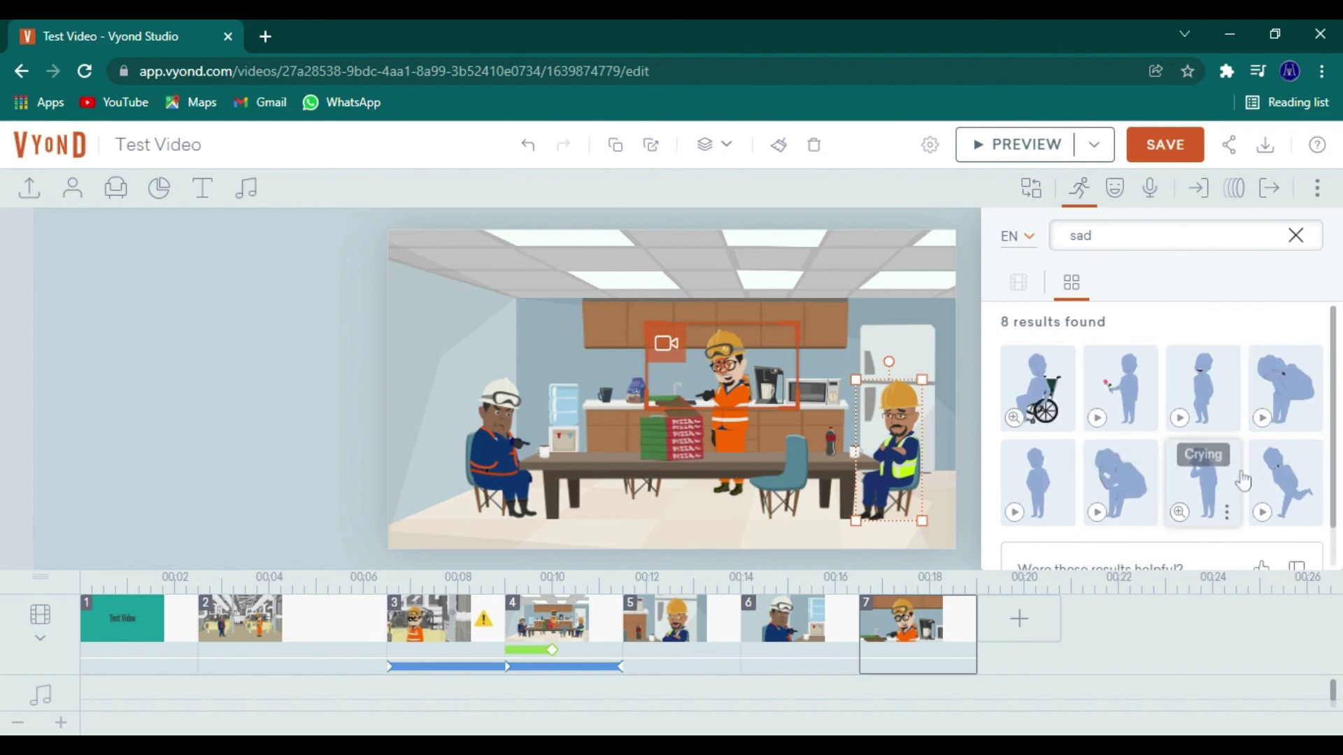
pyautogui.click(1133, 486)
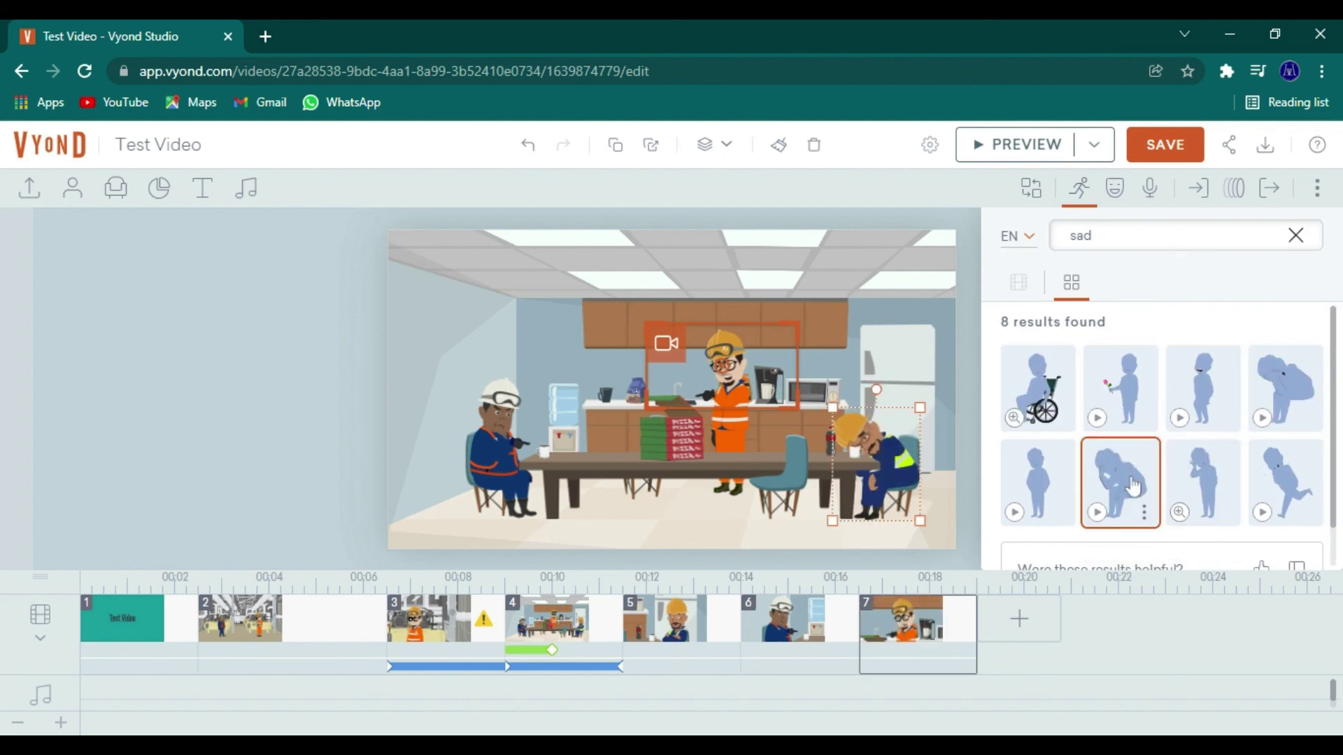
pyautogui.click(251, 524)
pyautogui.moveTo(977, 631); pyautogui.dragTo(1113, 631)
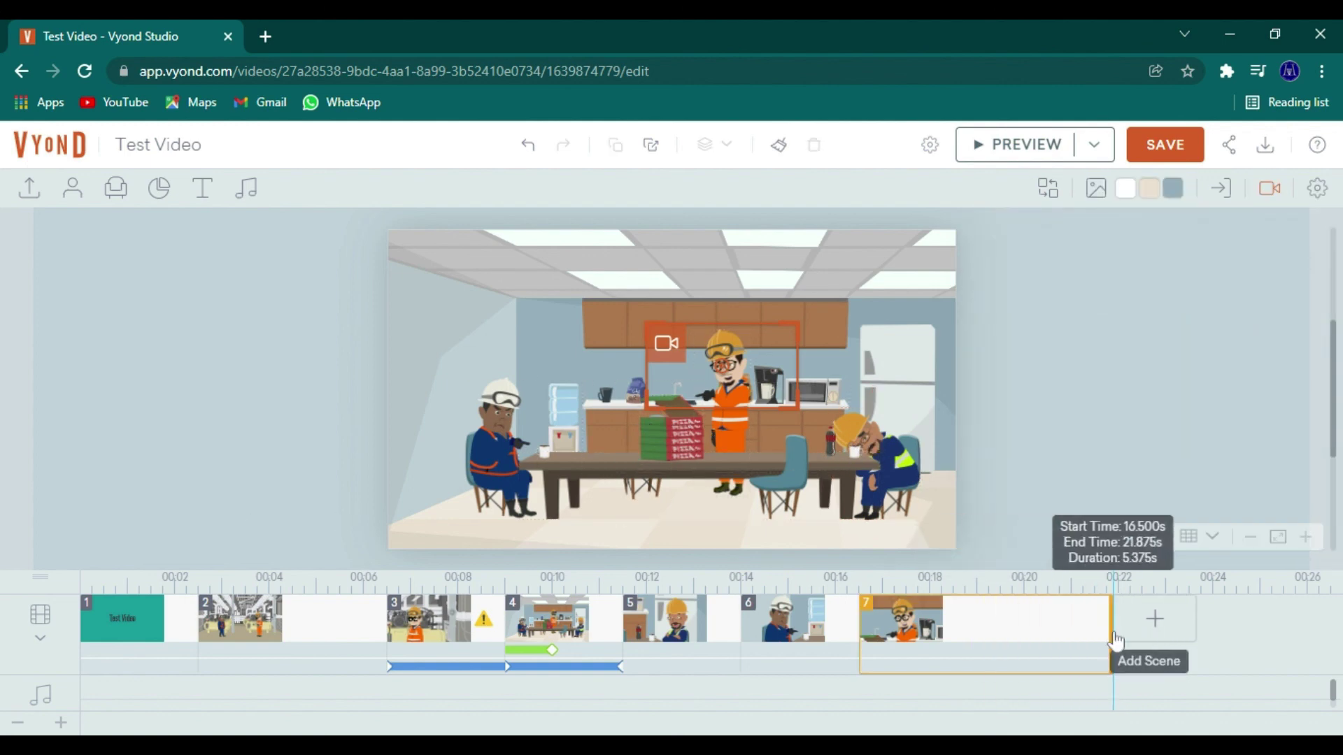
# Add a scene 7 camera movement ending on the slumped hi-vis worker, then select scene 1
pyautogui.click(1284, 200)
pyautogui.click(1196, 364)
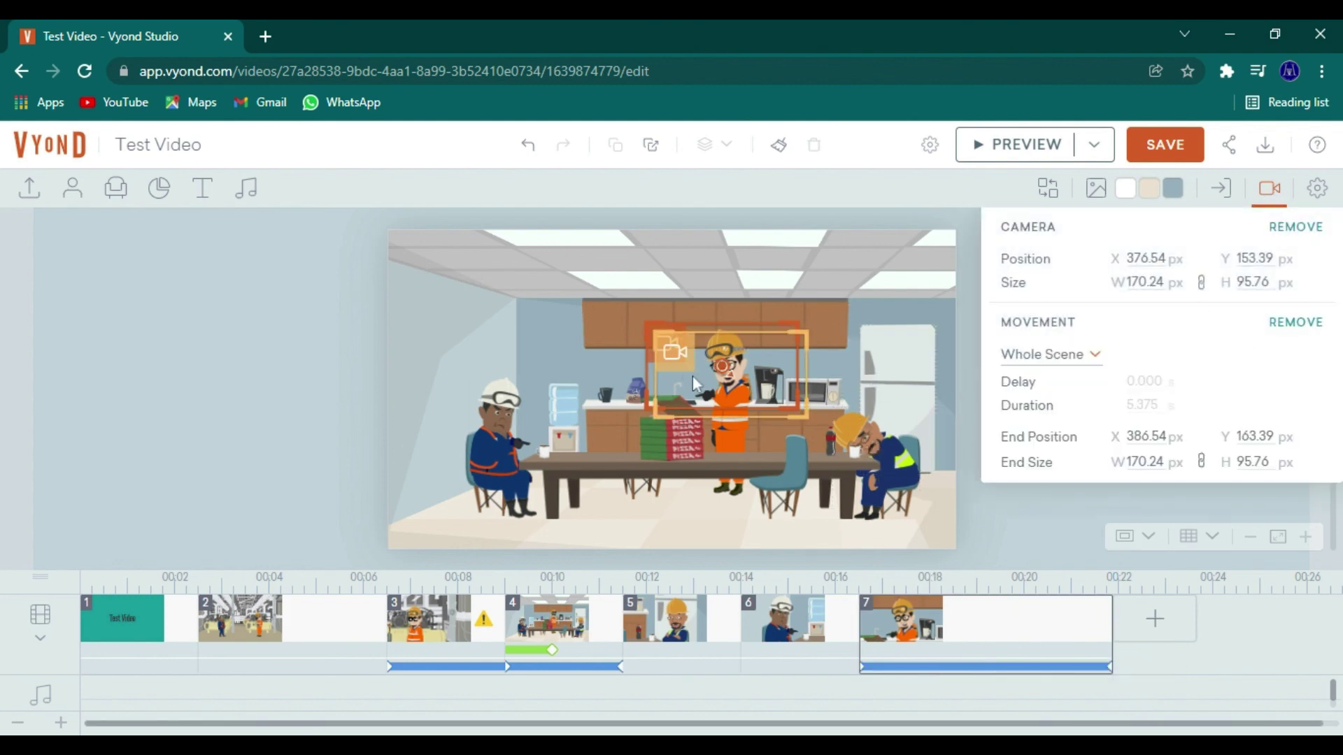
pyautogui.moveTo(677, 355); pyautogui.dragTo(812, 432)
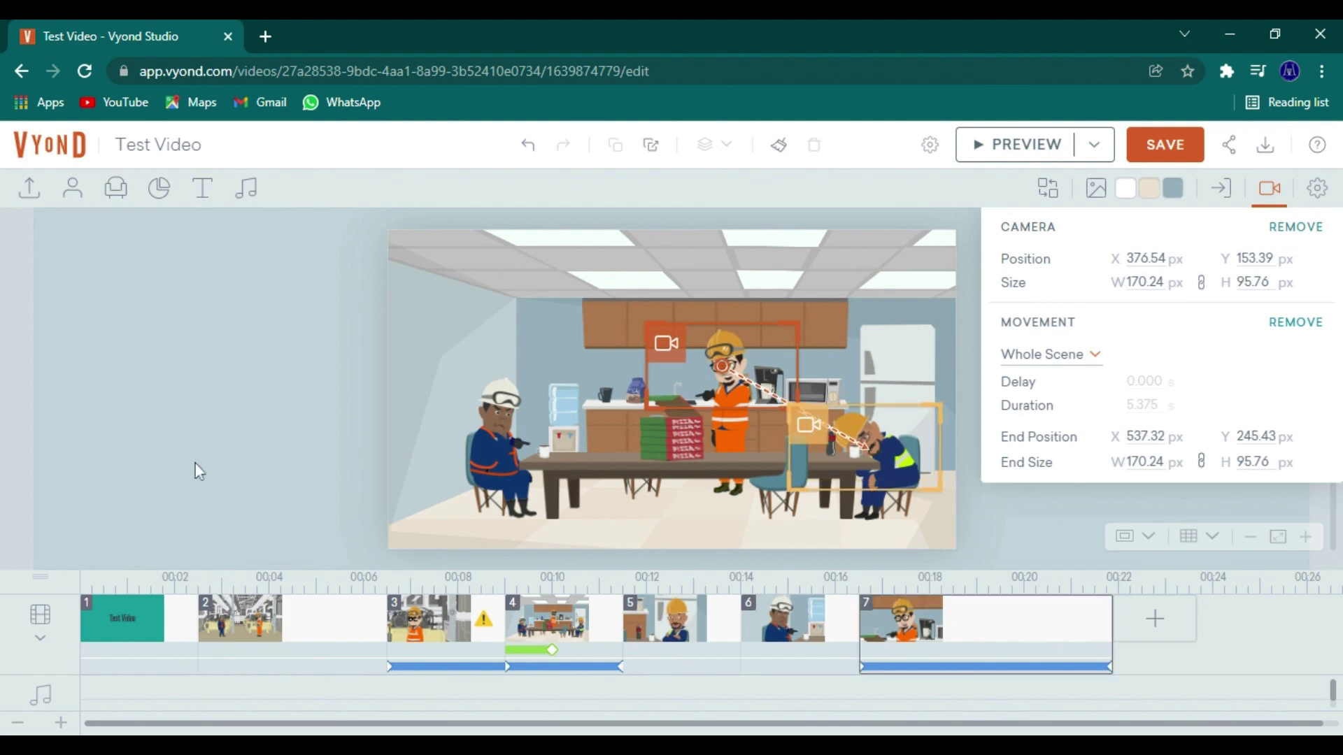
pyautogui.click(174, 629)
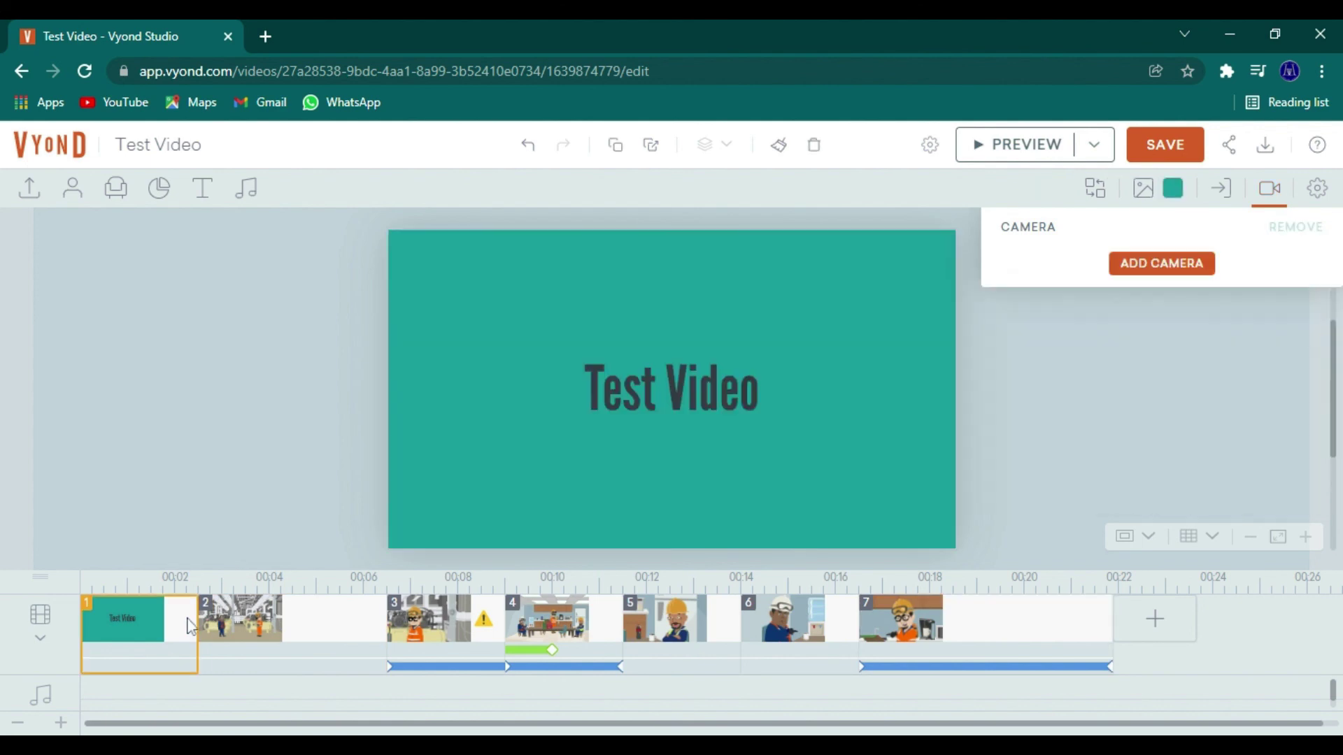
pyautogui.click(1033, 145)
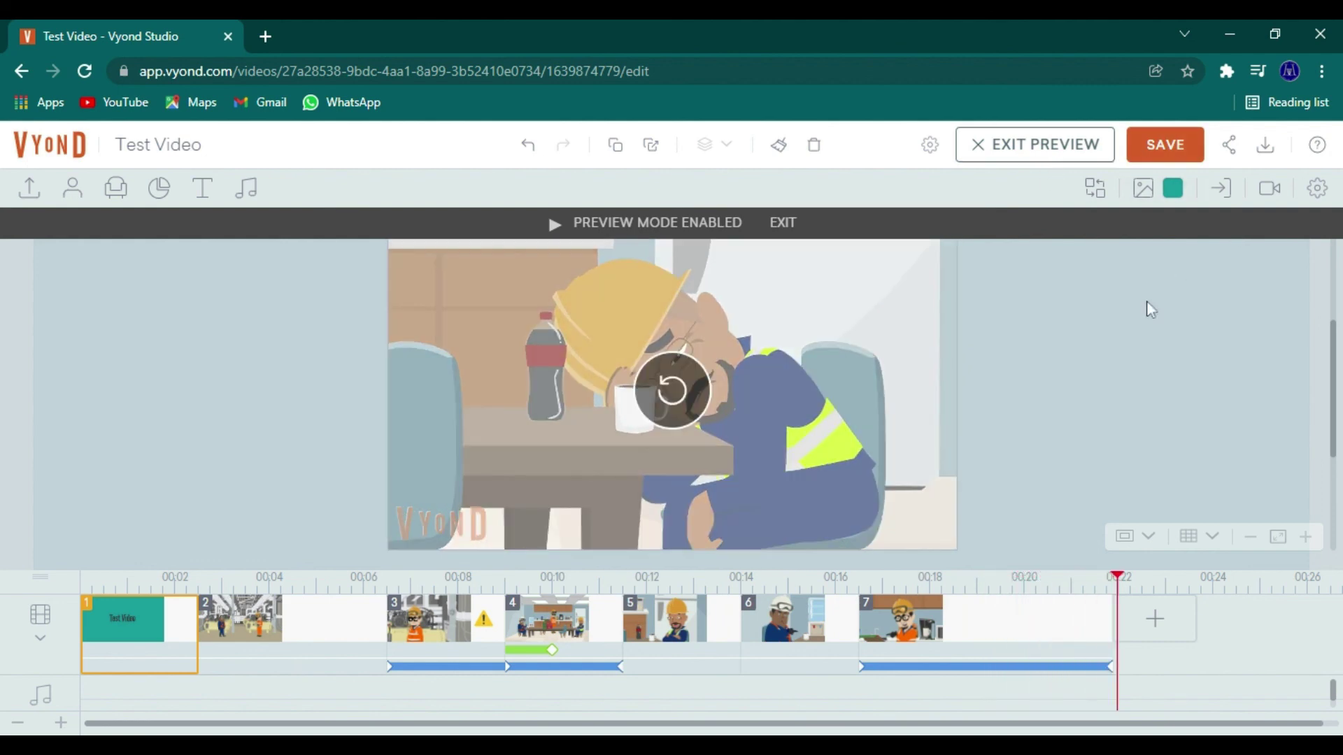
pyautogui.click(1075, 148)
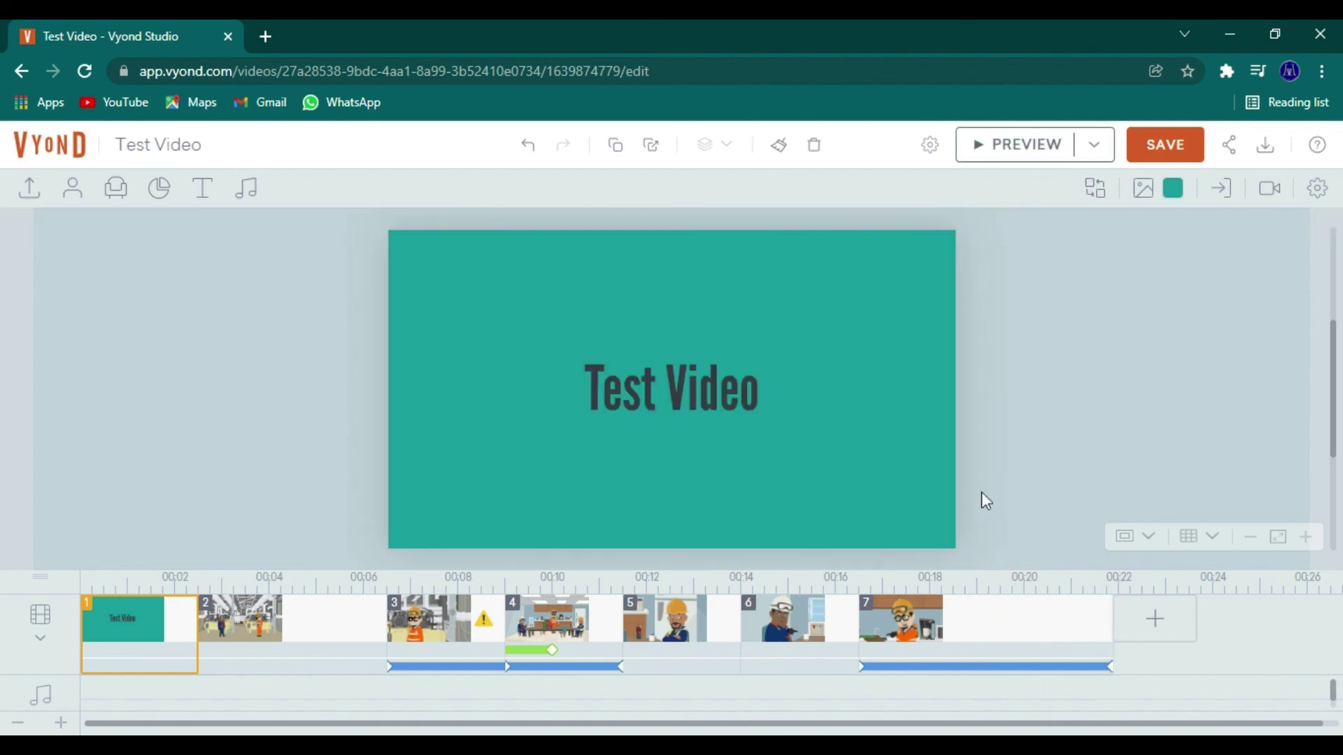